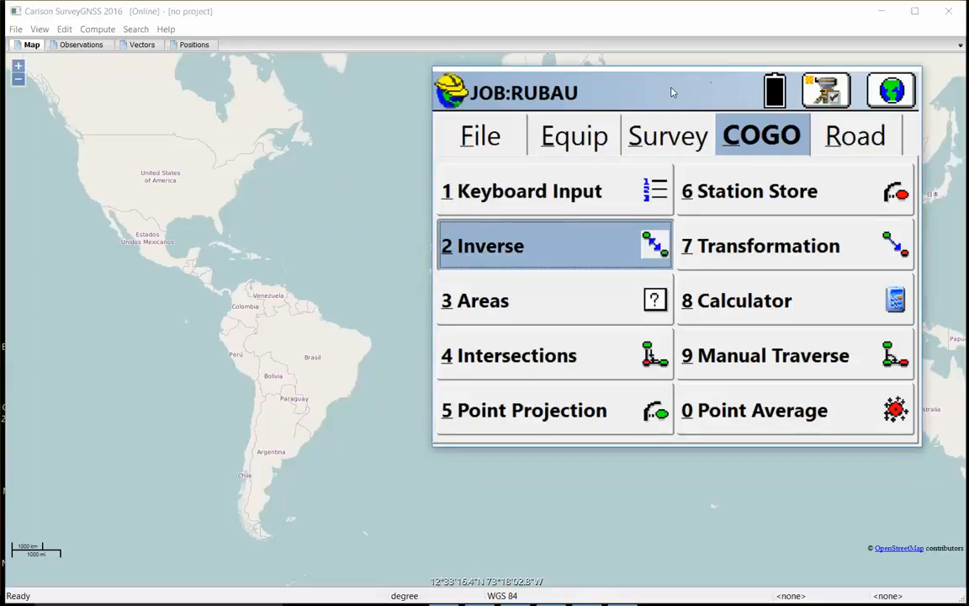
Start the GPS Base setup with the simulated Demo receiver, reading the base position from GPS as an average of 10 readings
left_click_drag(678, 85, 659, 76)
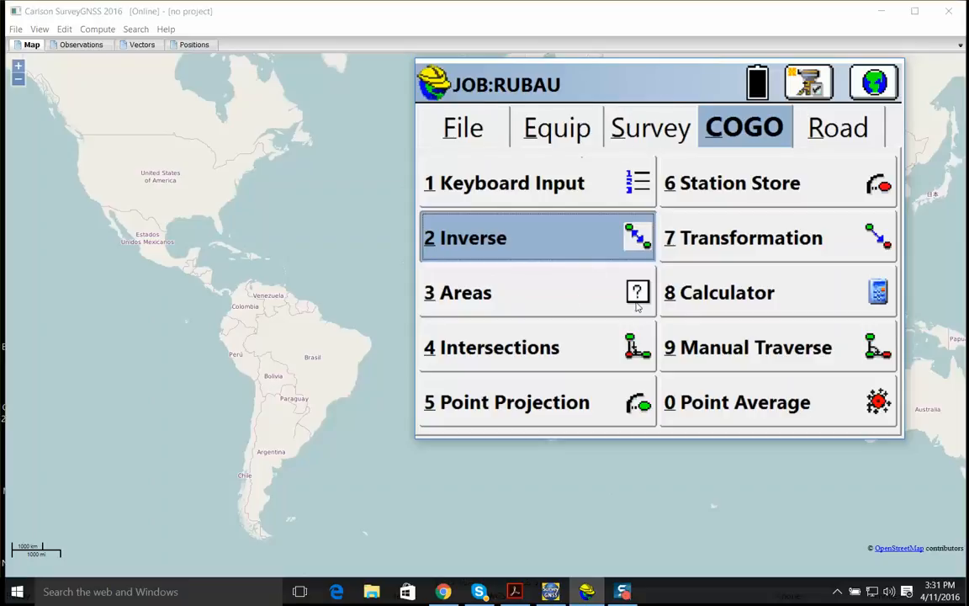
left_click(515, 128)
left_click(545, 248)
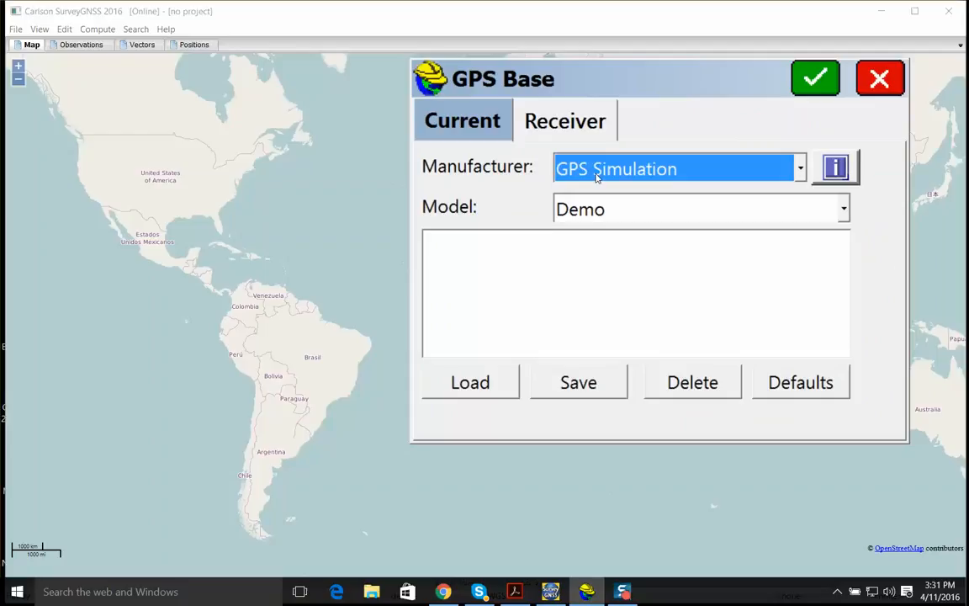
left_click(816, 78)
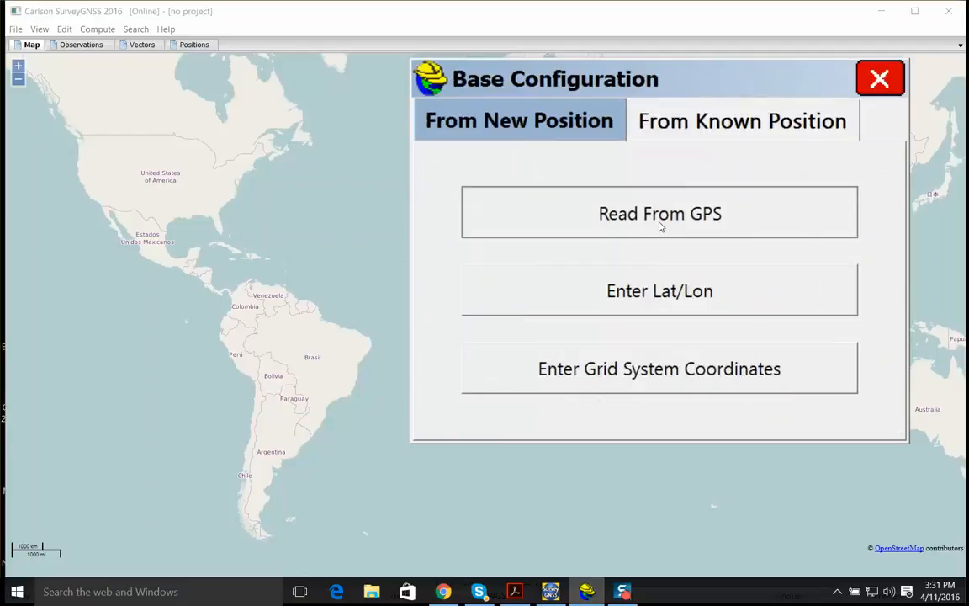
left_click(661, 221)
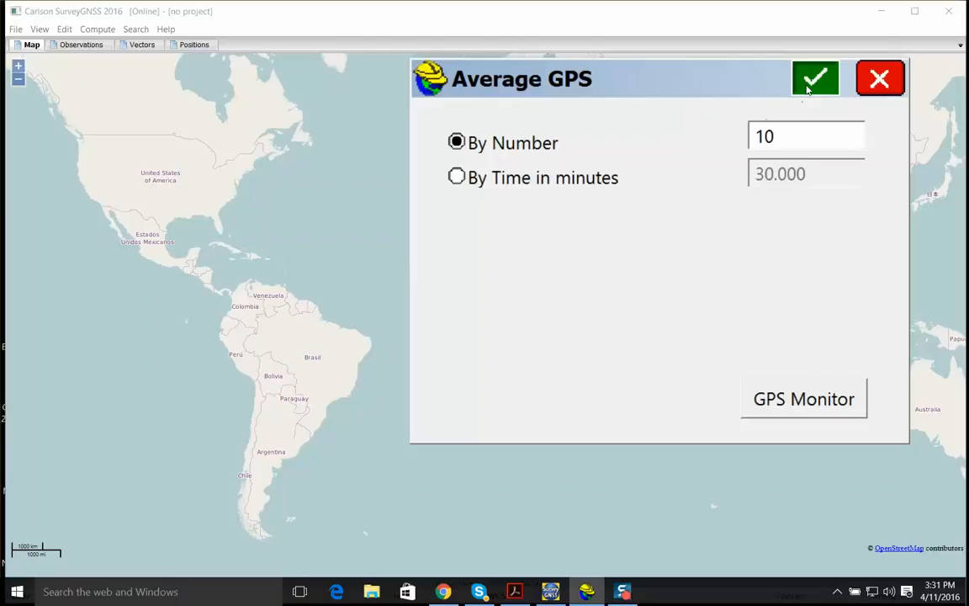
left_click(807, 87)
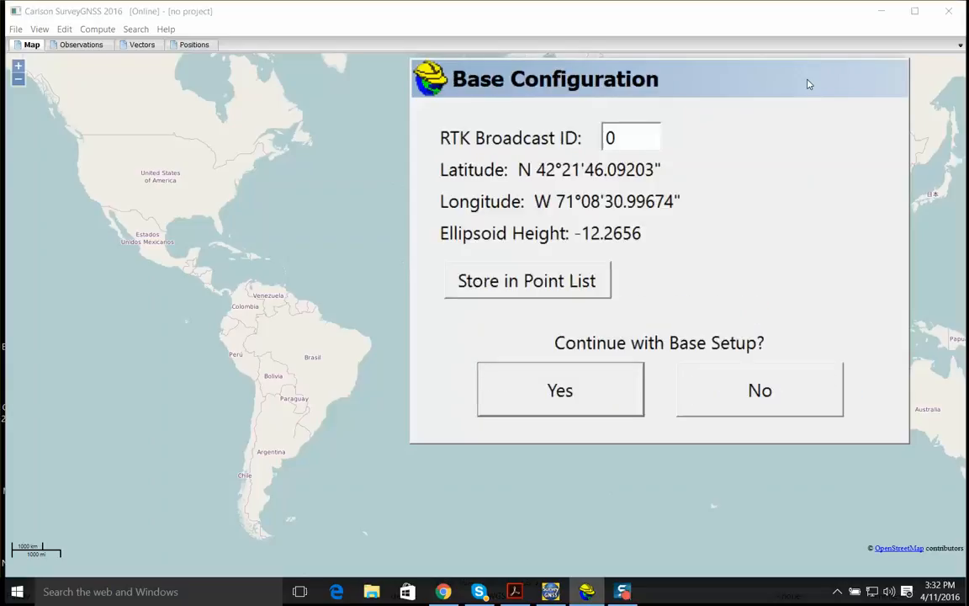
Continue the base setup with the averaged position and store it in the base station file RUBAU.ref
left_click(601, 385)
left_click(587, 306)
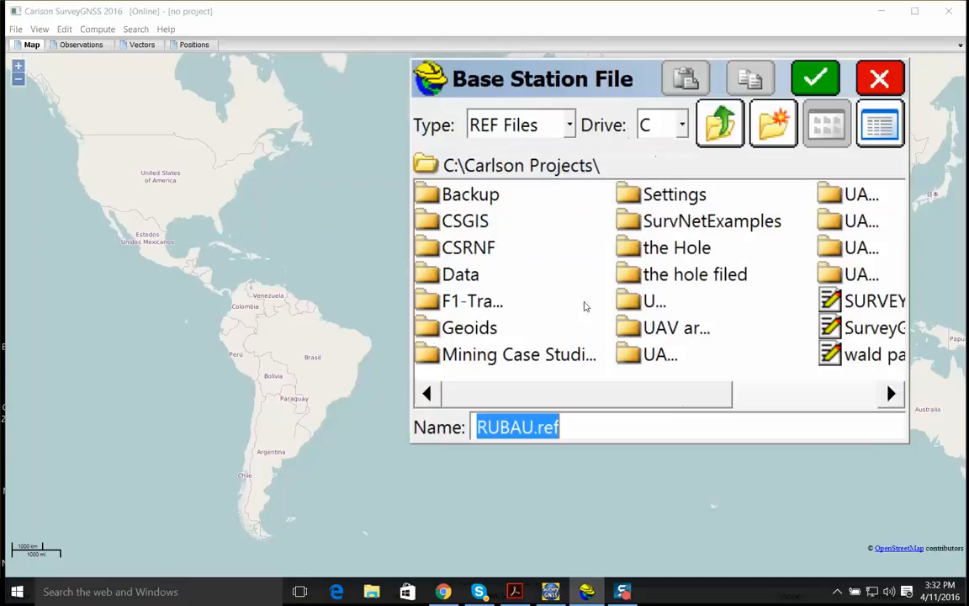
left_click(536, 427)
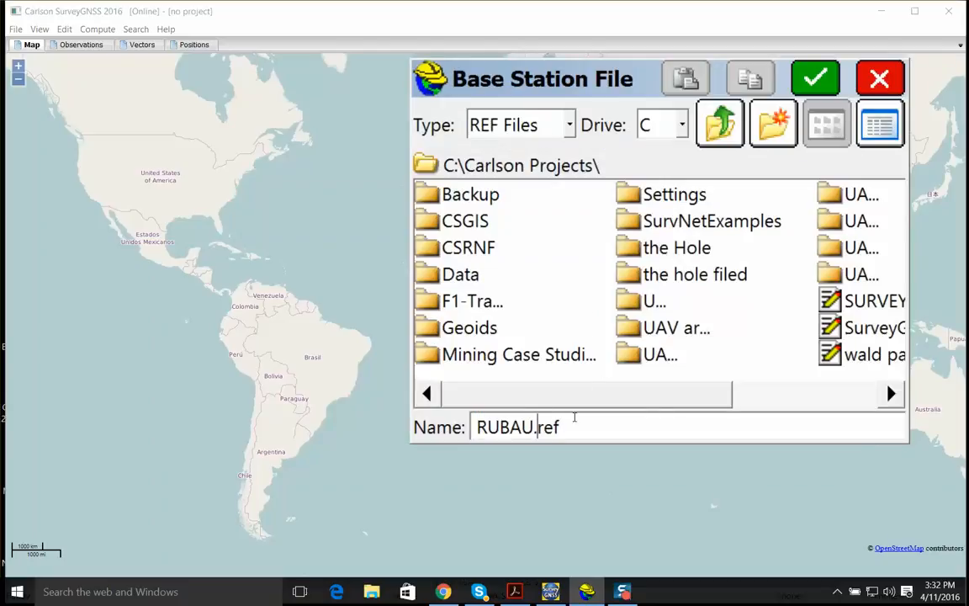
left_click(810, 79)
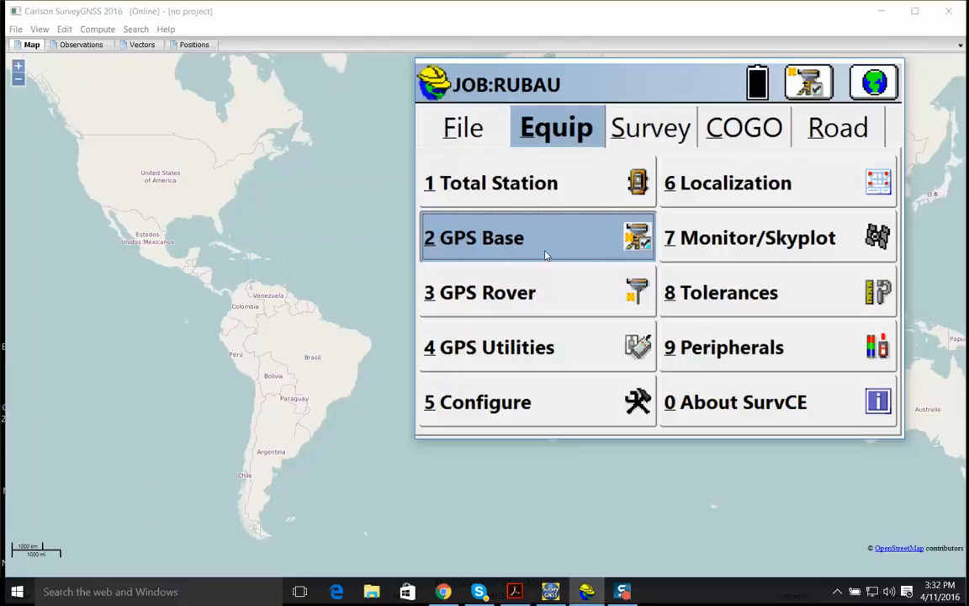
View the raw GPS logging options in Log GNSS and leave without tagging a point
left_click(650, 139)
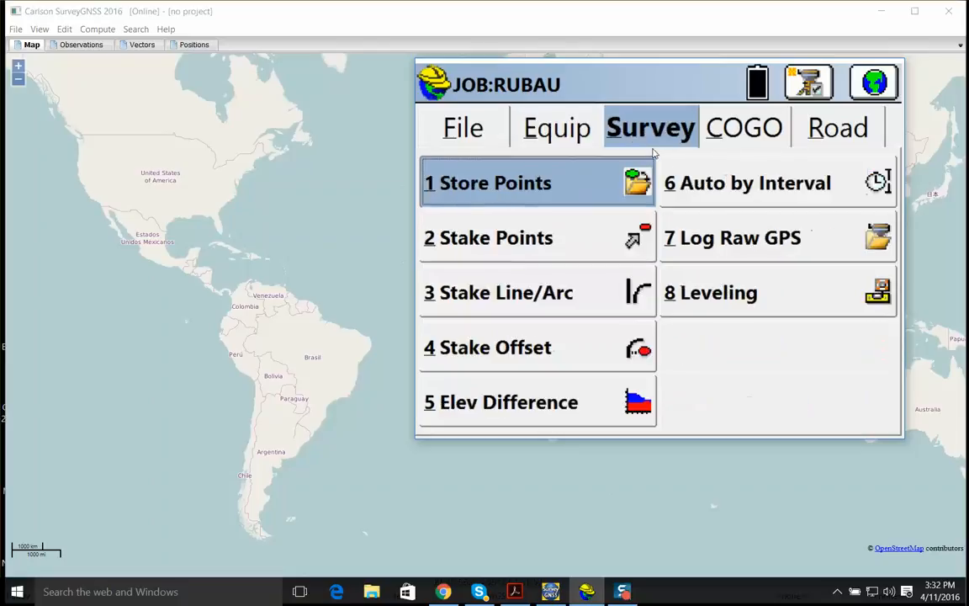
left_click(731, 244)
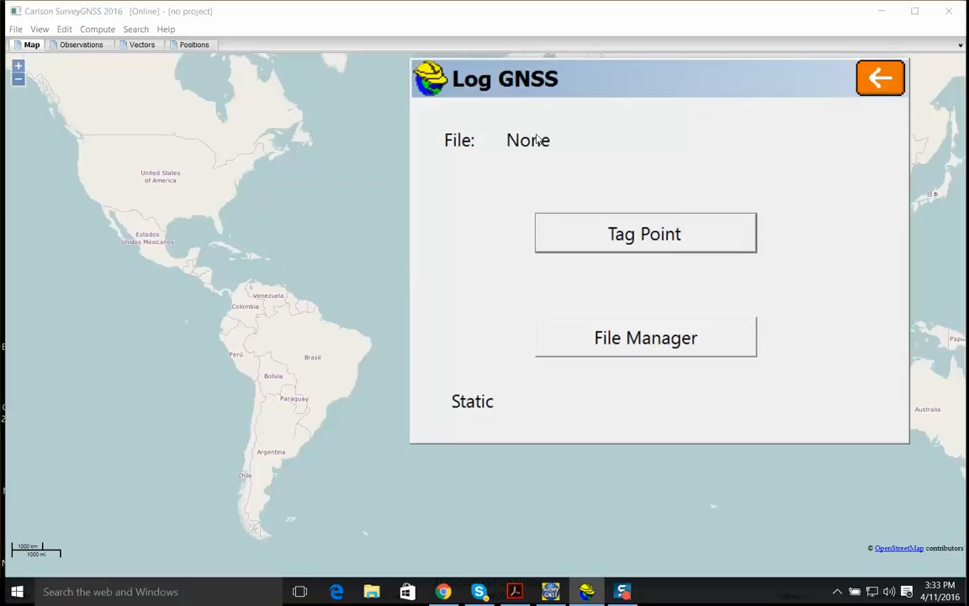
left_click(873, 85)
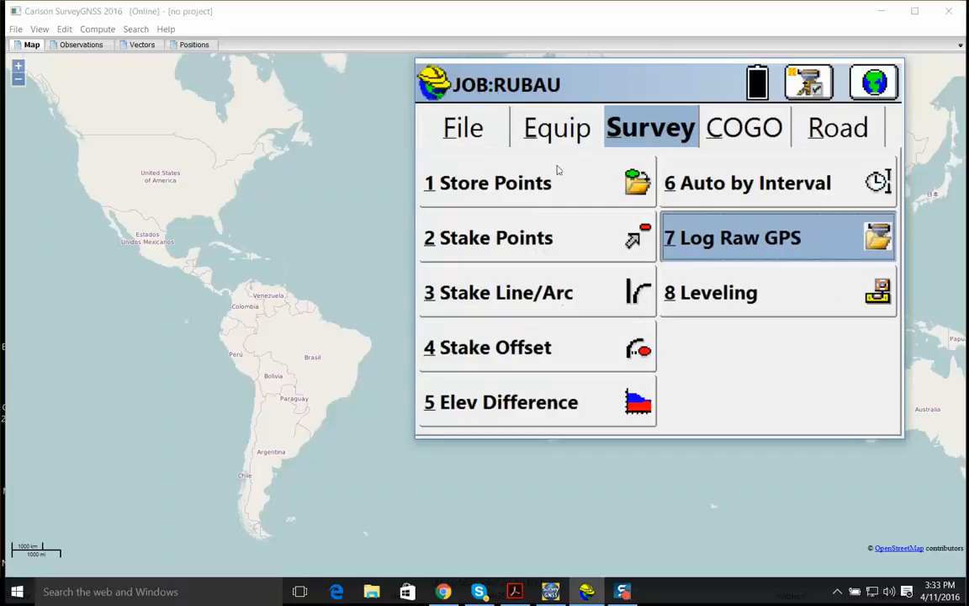
Switch the active equipment to the GPS Rover with the simulated Demo receiver and close its settings
left_click(515, 133)
left_click(537, 293)
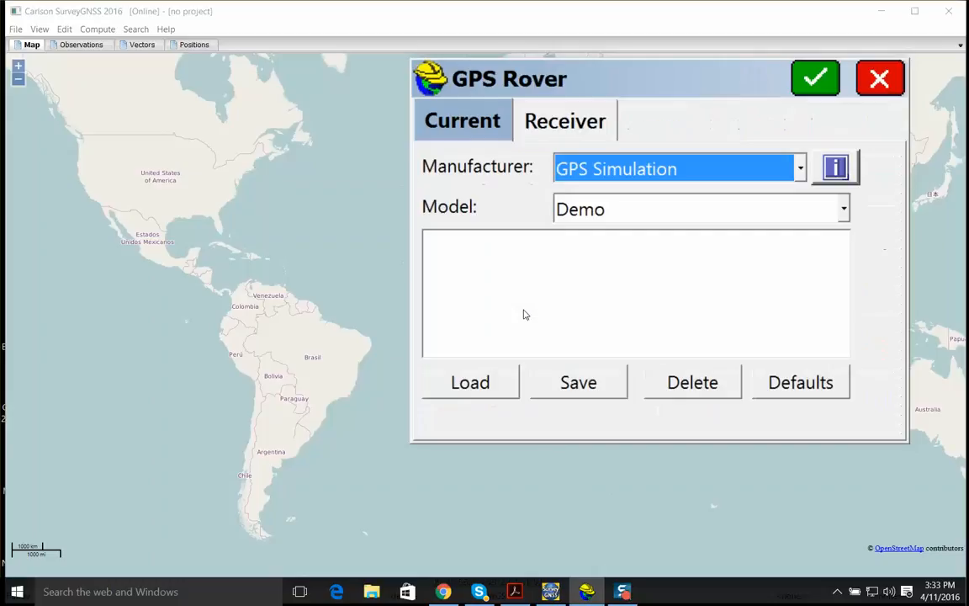
left_click(888, 80)
Examine the layout of the job's existing points on the Store Points map, up to the office base
left_click(609, 126)
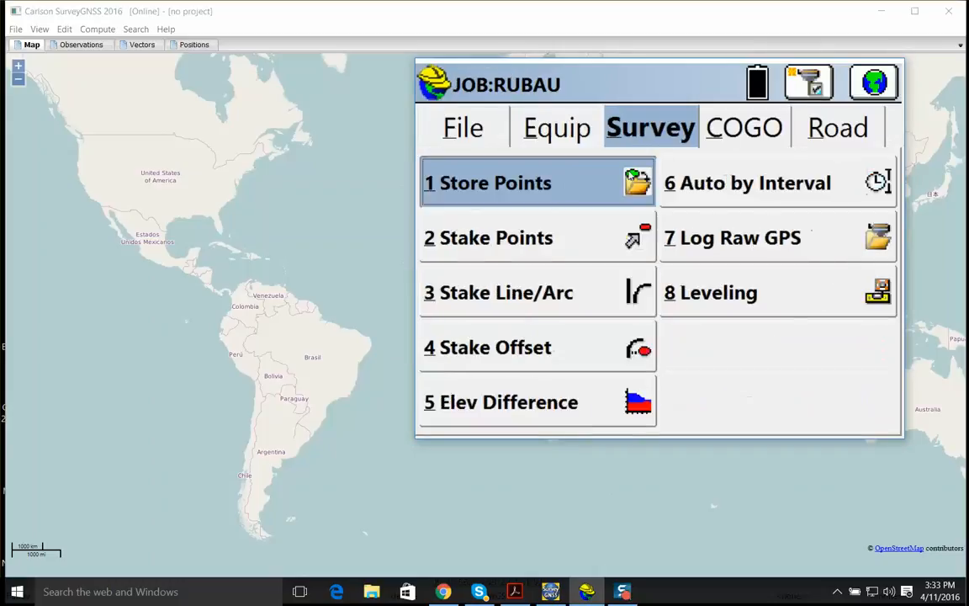
left_click(555, 187)
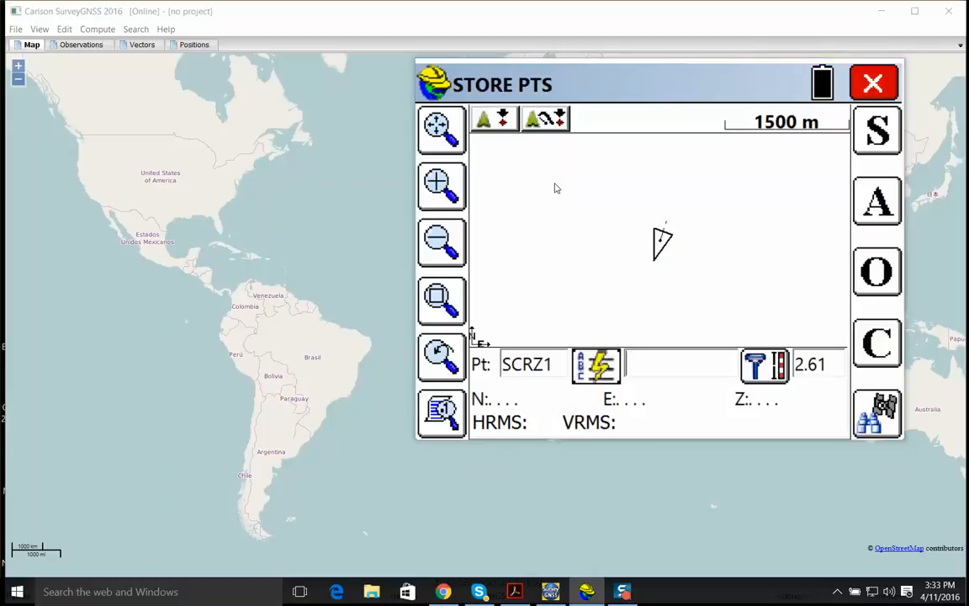
left_click(437, 243)
left_click(445, 141)
left_click_drag(600, 292, 596, 236)
left_click(441, 301)
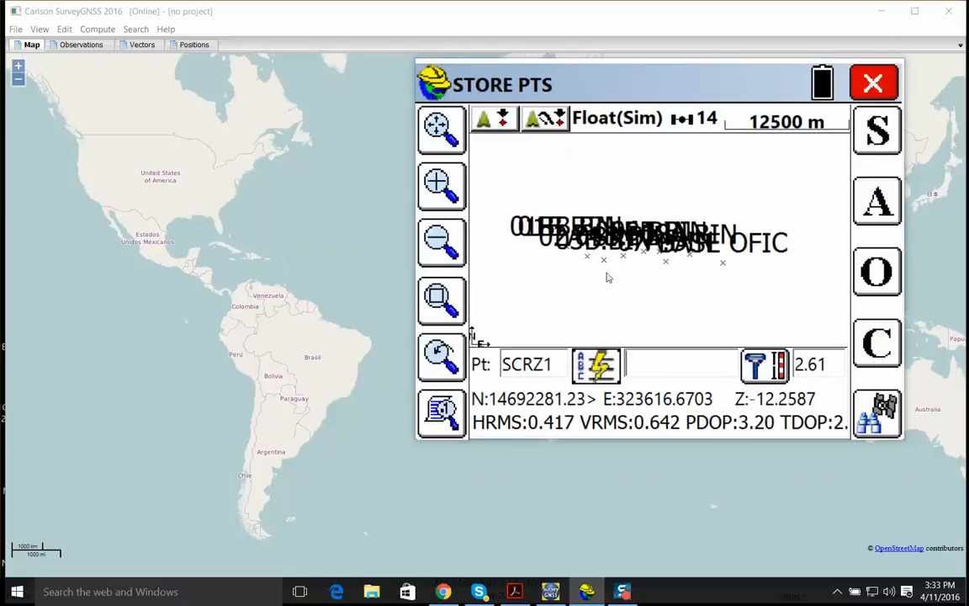
left_click_drag(701, 307, 688, 307)
left_click(454, 185)
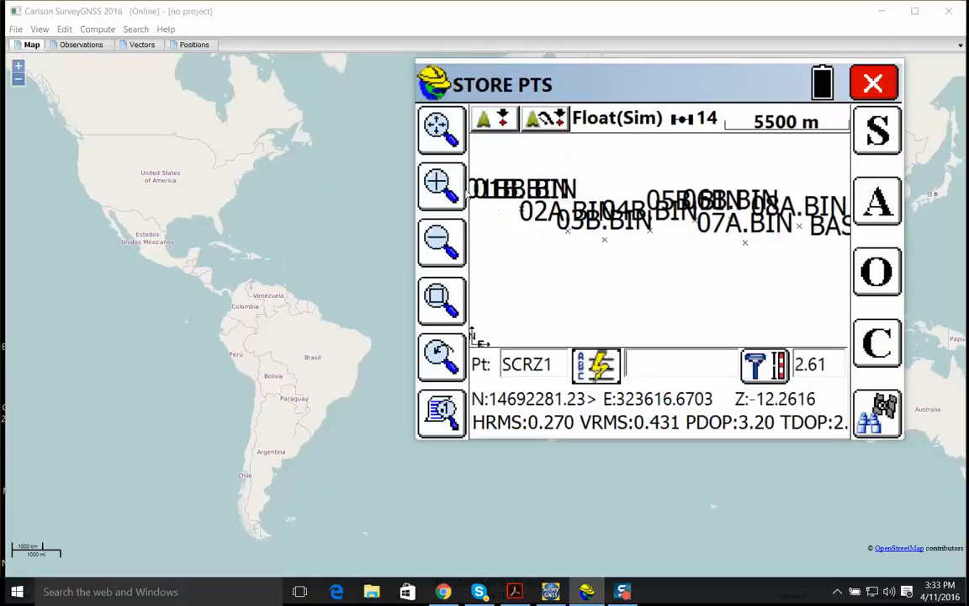
left_click(454, 185)
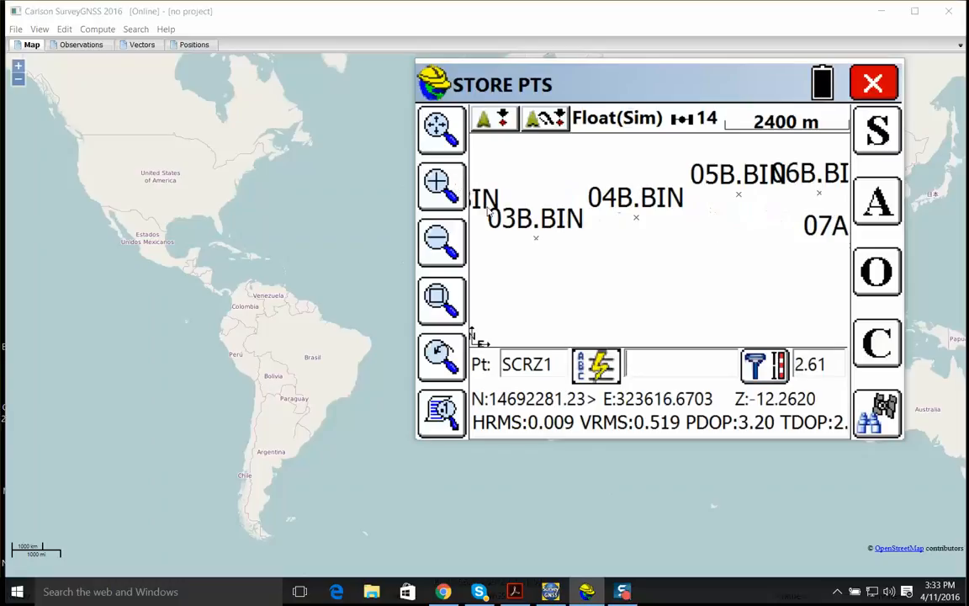
left_click(431, 255)
left_click_drag(822, 299, 620, 281)
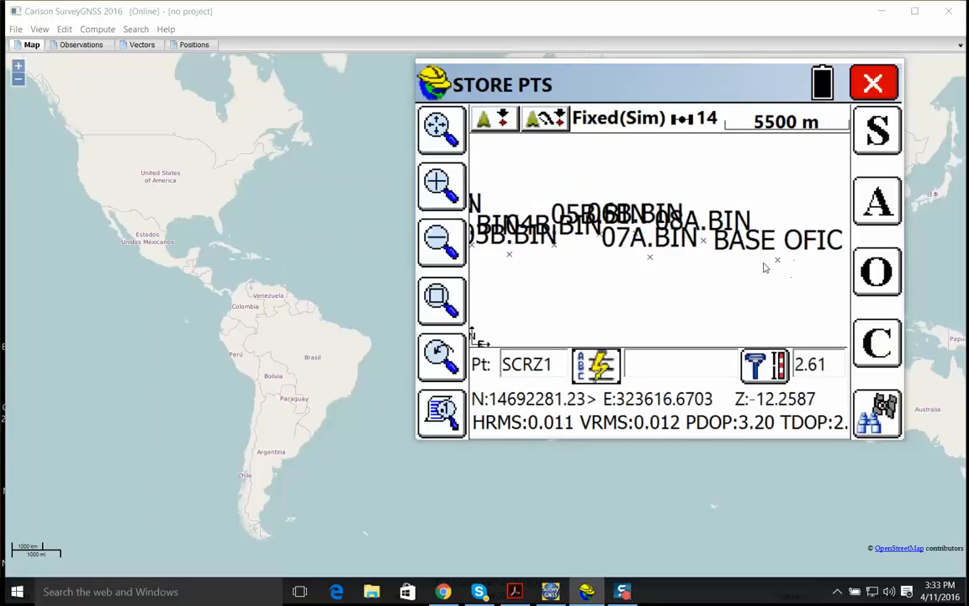
scroll(711, 246, "up", 2)
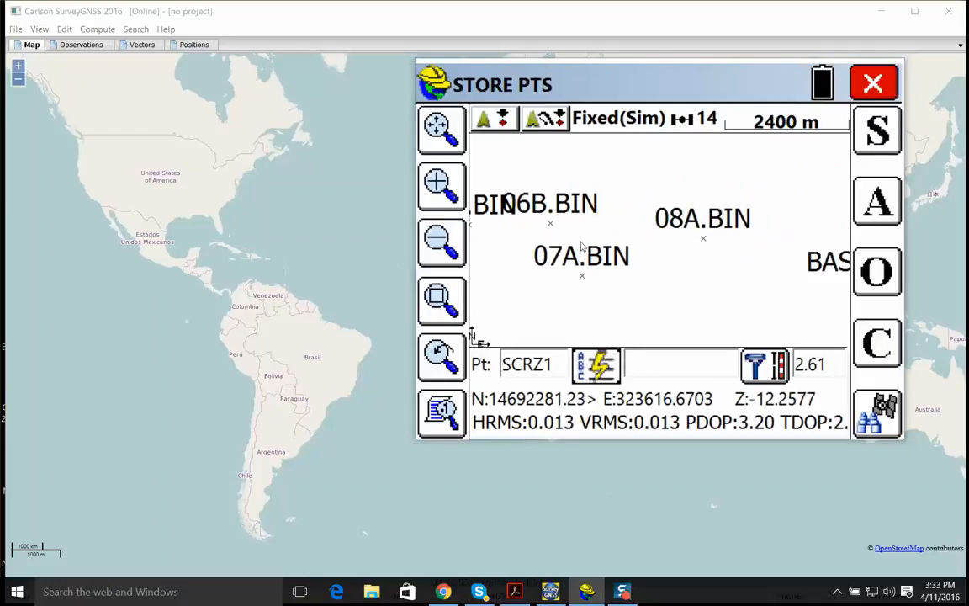
key("Left")
scroll(807, 244, "down", 1)
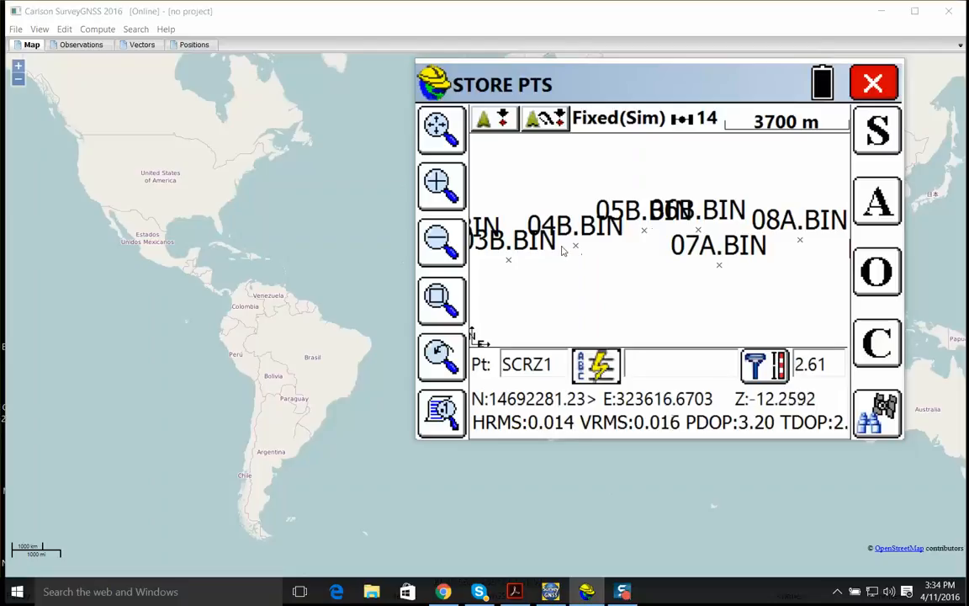
key("Left")
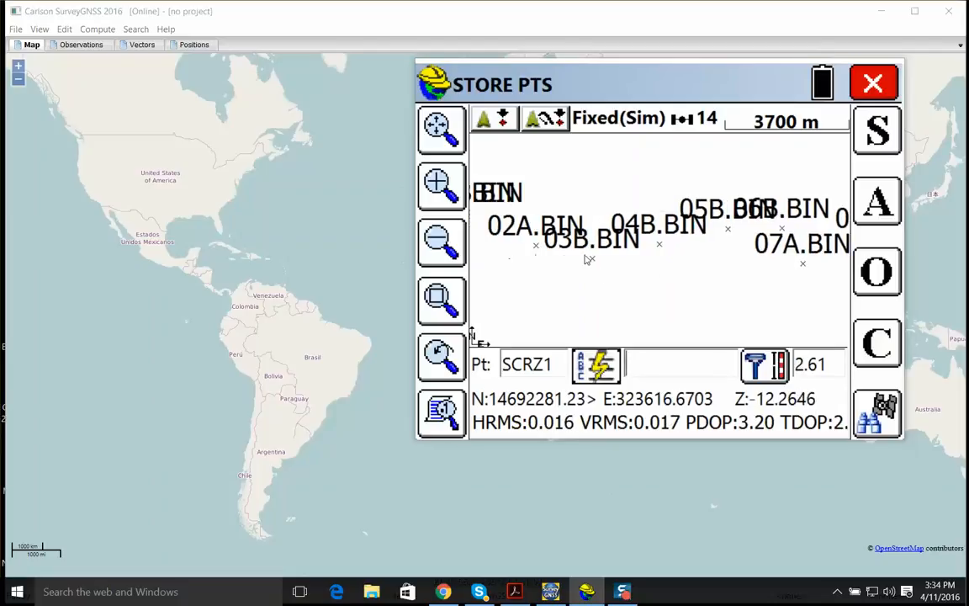
View the details of point 03B.BIN and leave the Store Points map
left_click(593, 264)
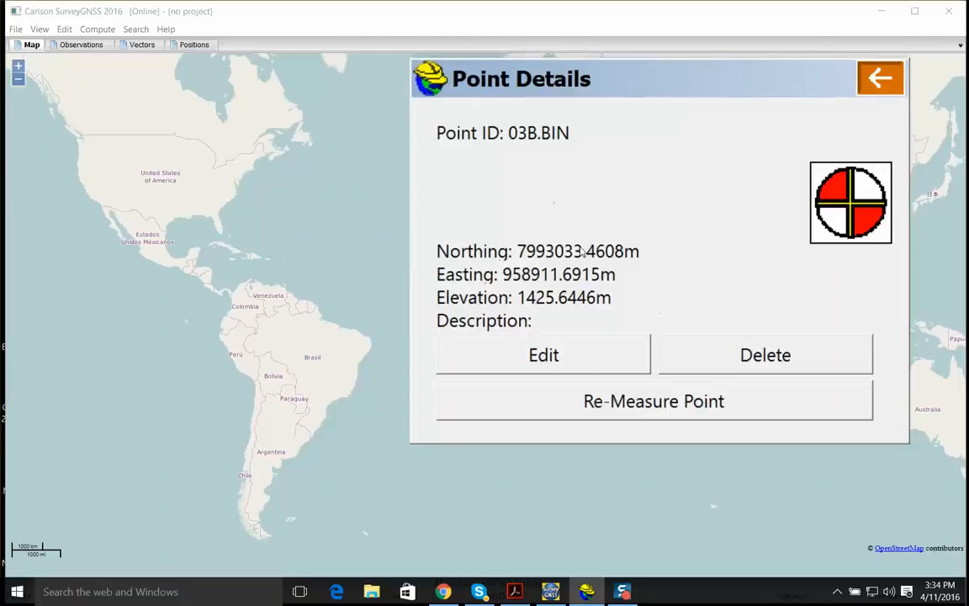
left_click(880, 78)
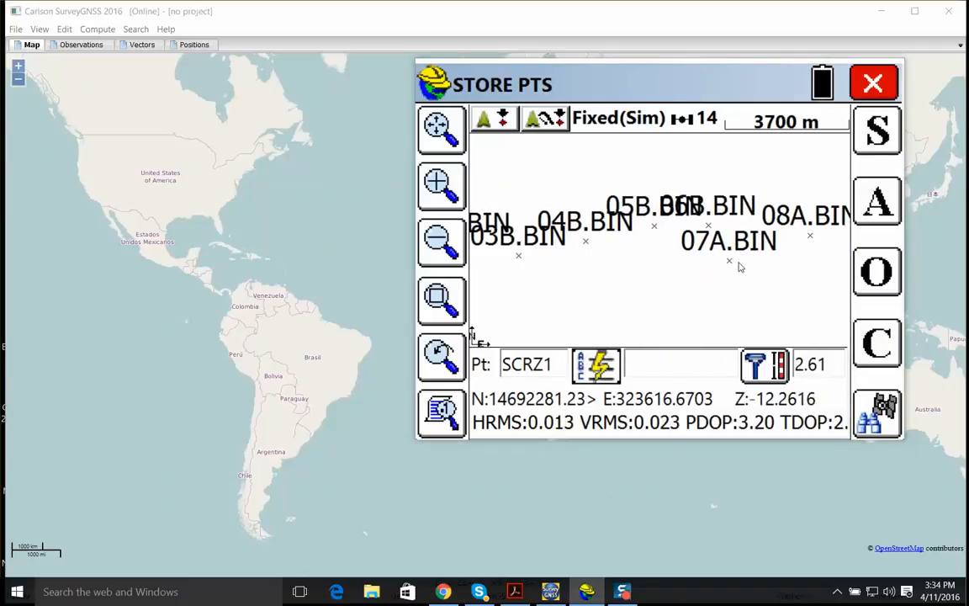
left_click(874, 83)
Check the GPS Rover settings once more and close them
left_click(522, 139)
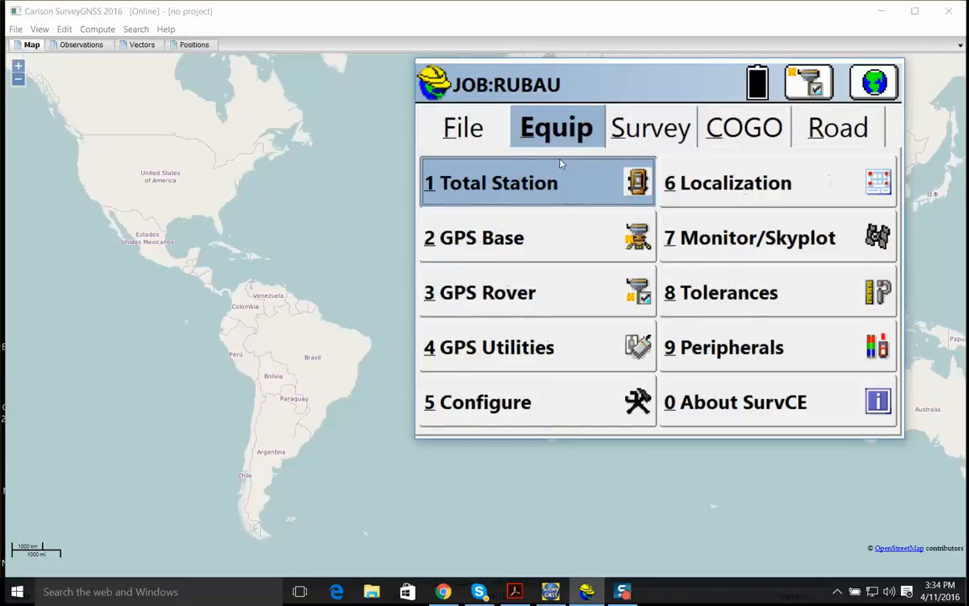
left_click(678, 144)
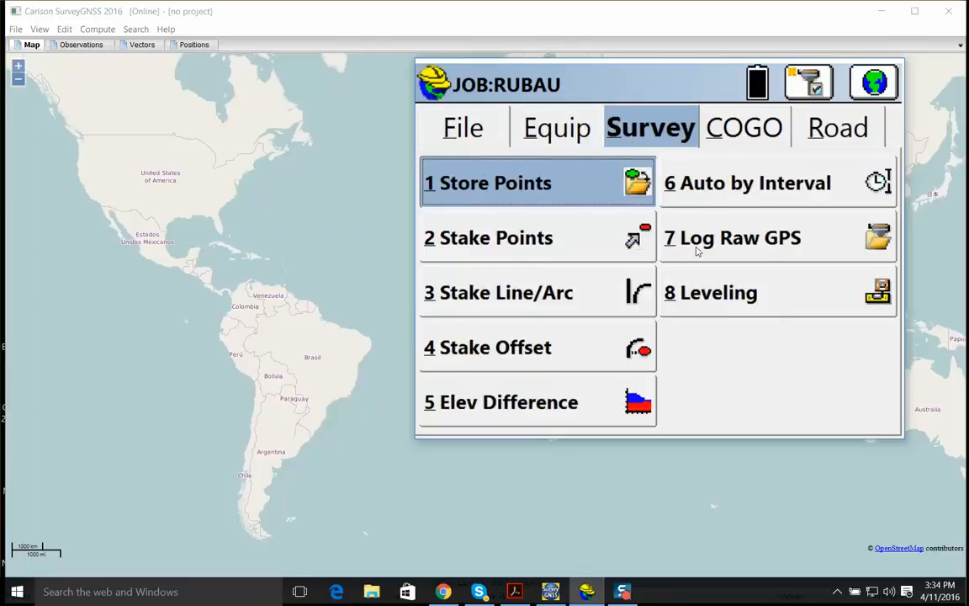
left_click(548, 137)
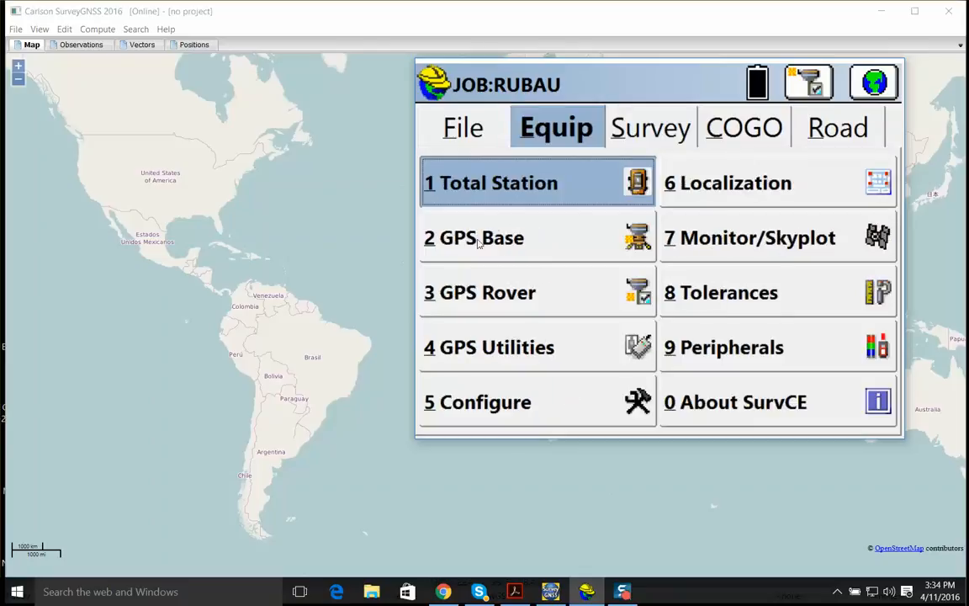
left_click(505, 286)
left_click(791, 82)
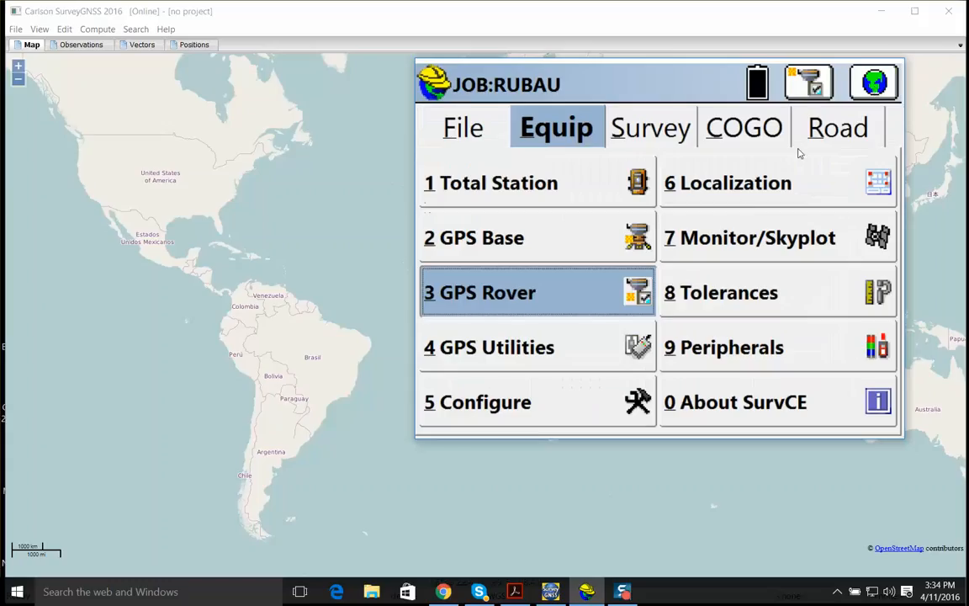
left_click(683, 141)
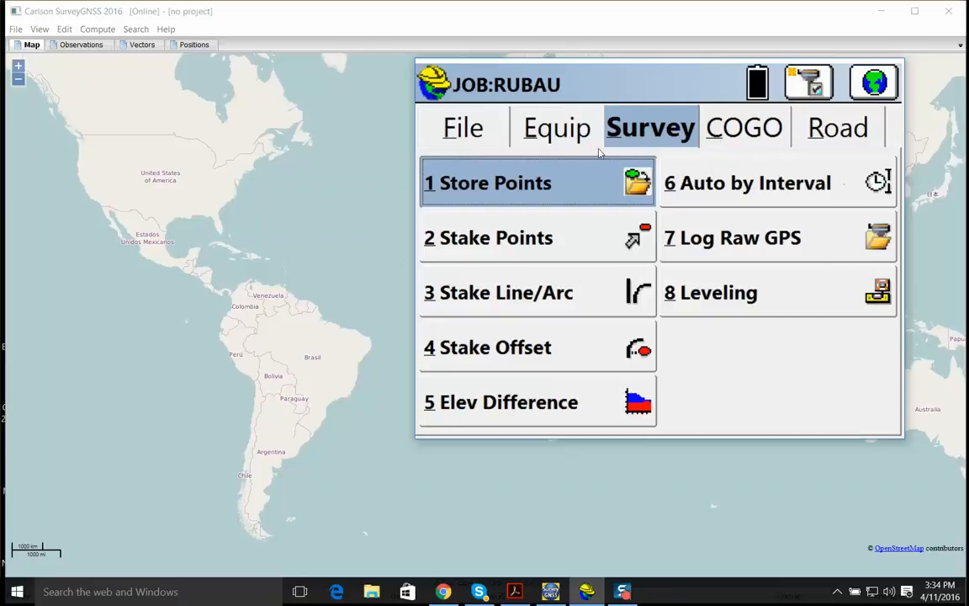
Add 07A.BIN, picked from the map, as a localization point and measure its GPS position with 10 samples
left_click(558, 128)
left_click(729, 185)
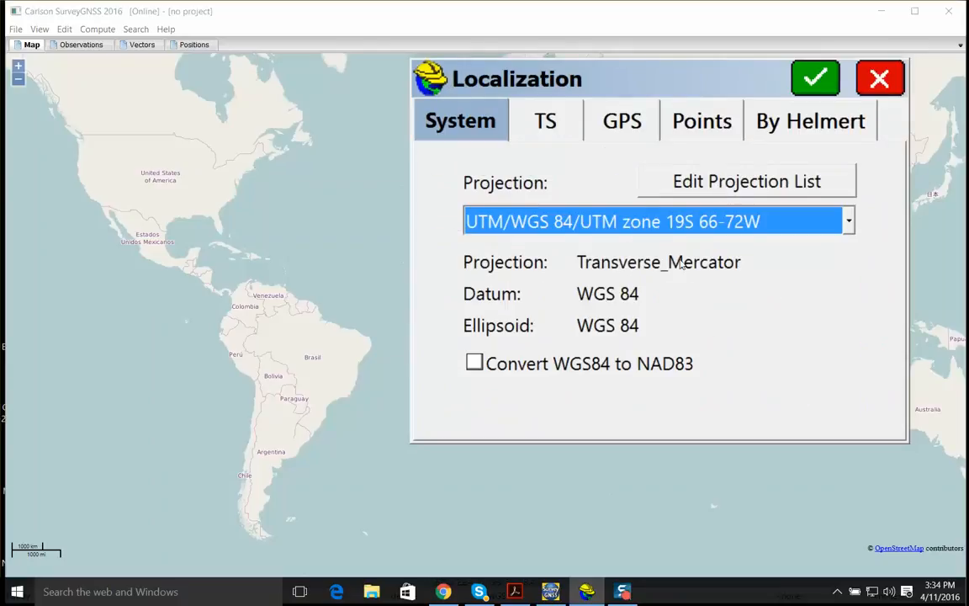
left_click(702, 121)
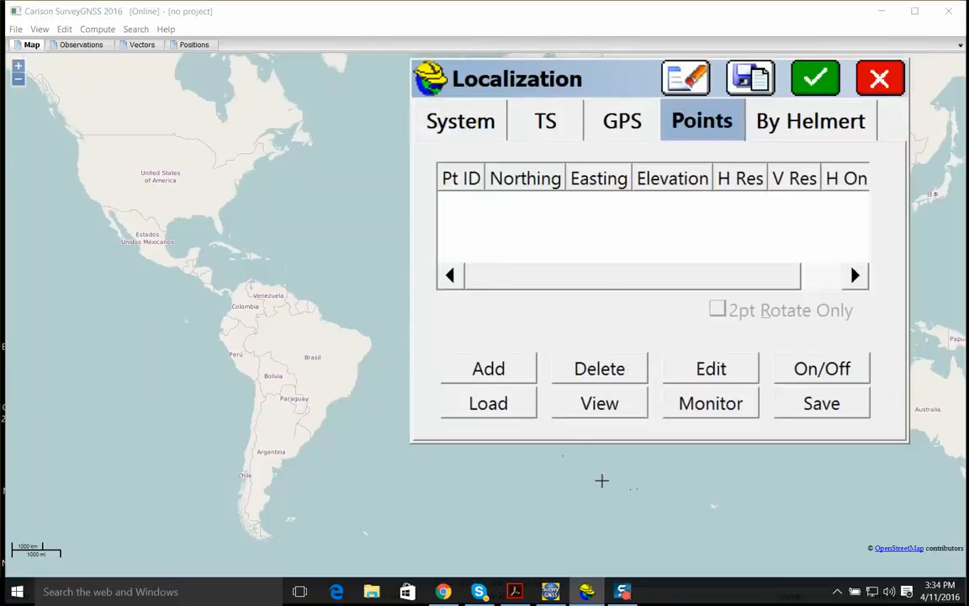
left_click(496, 373)
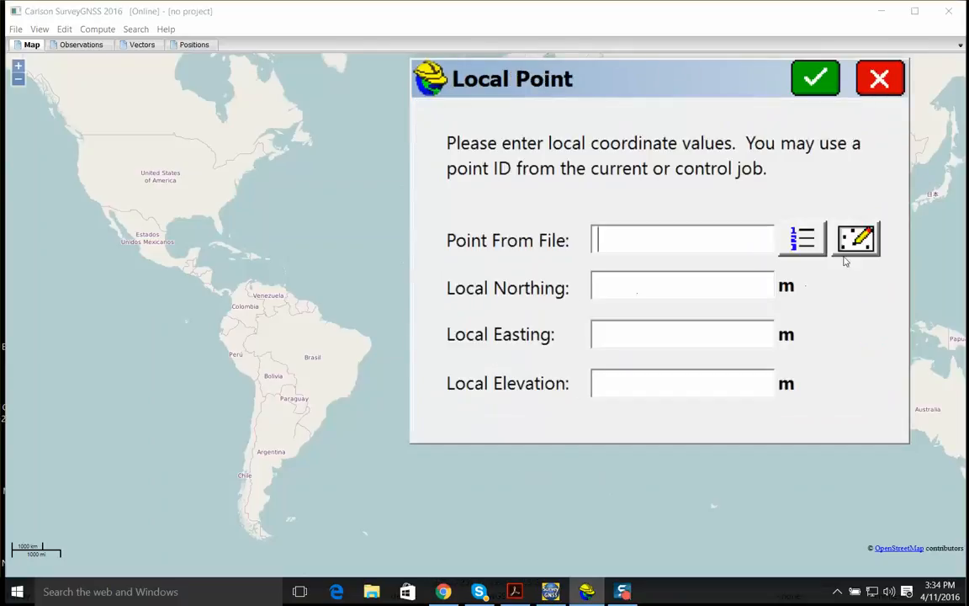
left_click(846, 253)
left_click(704, 264)
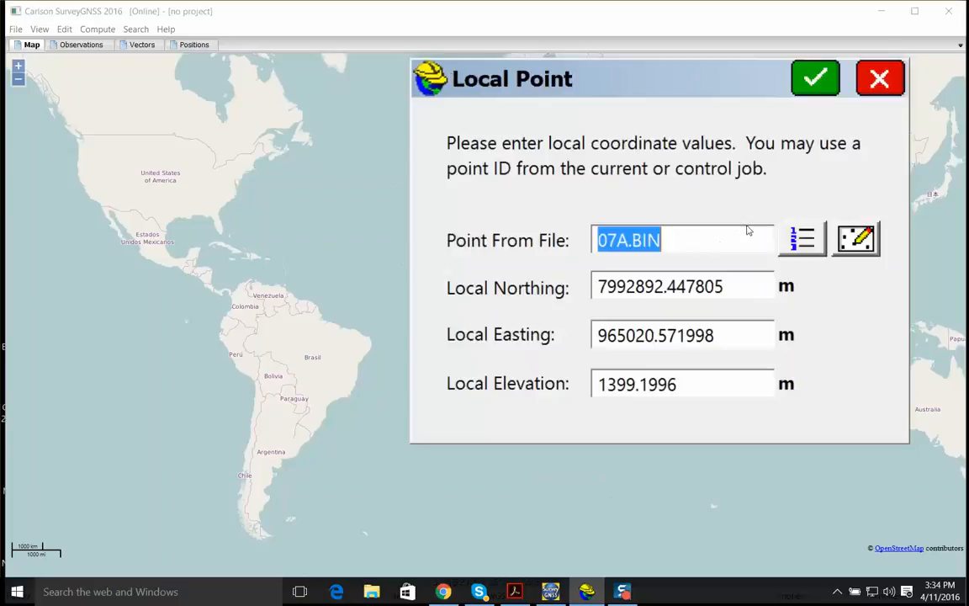
left_click(815, 84)
left_click(814, 78)
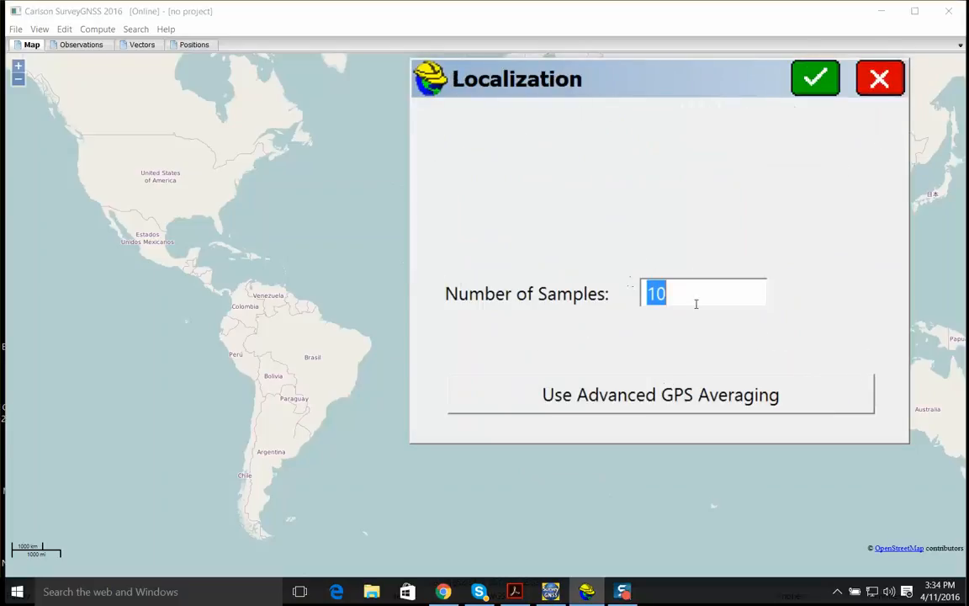
left_click(814, 79)
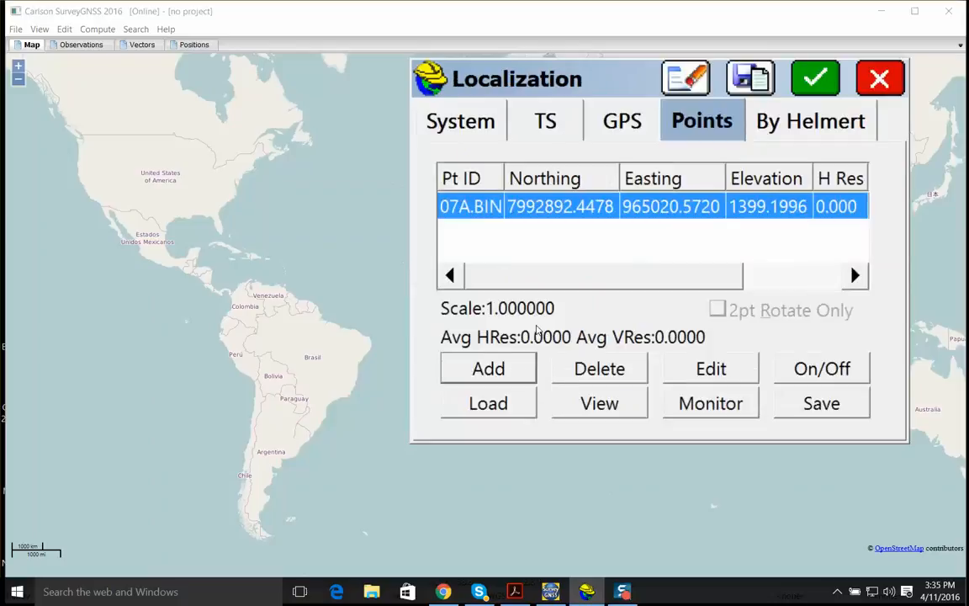
Save the localization as RUBAU.loc and close the Localization settings
left_click(751, 77)
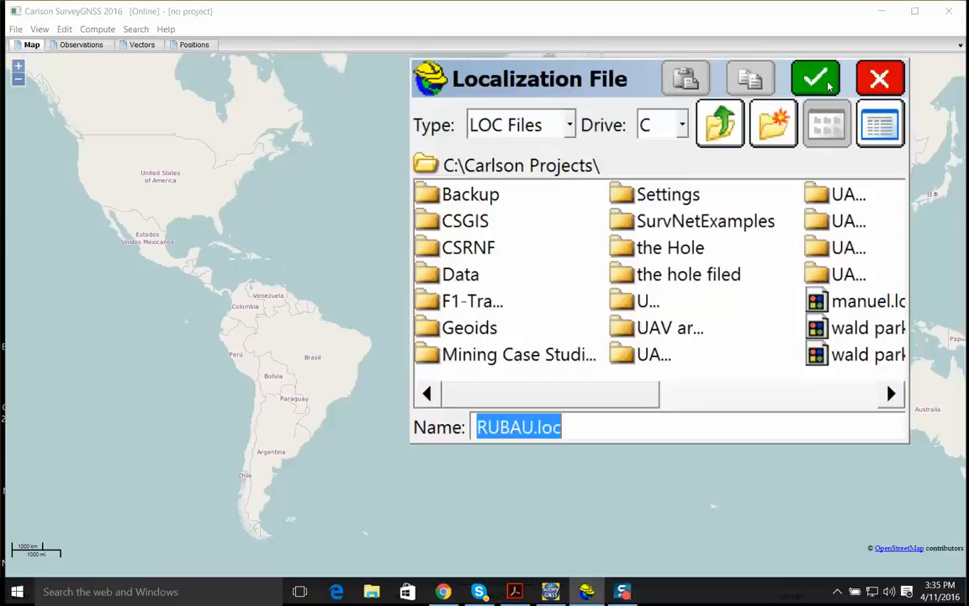
left_click(833, 94)
left_click(585, 304)
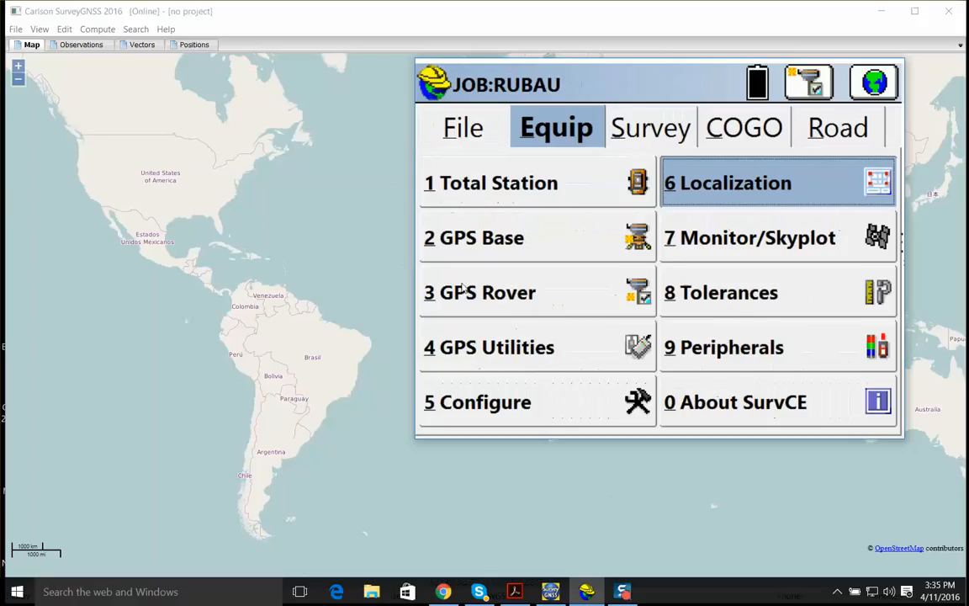
In Store Points, store the rover's position at 07A.BIN with the description vedacao
left_click(675, 135)
left_click(502, 173)
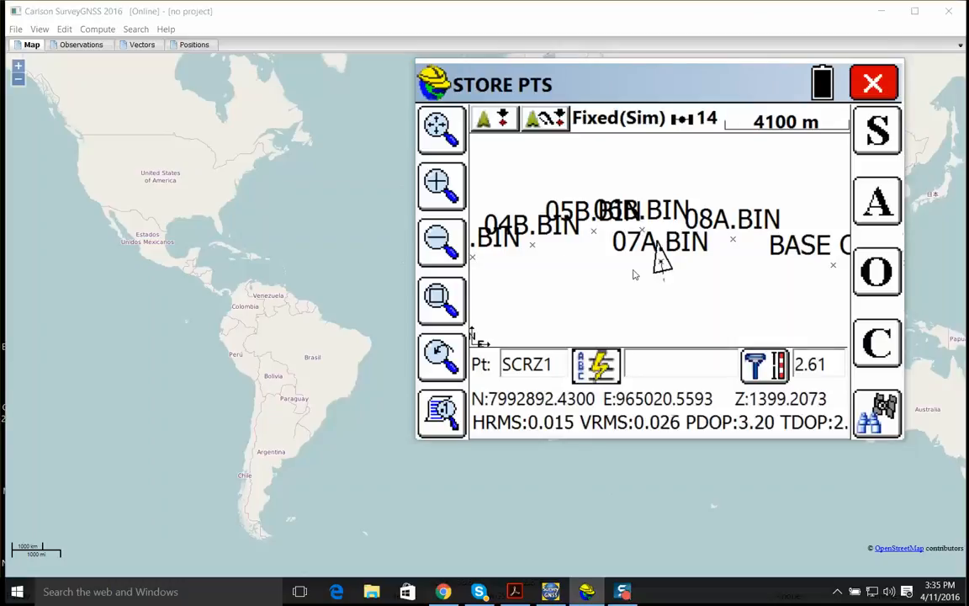
left_click(444, 195)
left_click(443, 197)
left_click_drag(692, 251, 787, 174)
left_click(429, 201)
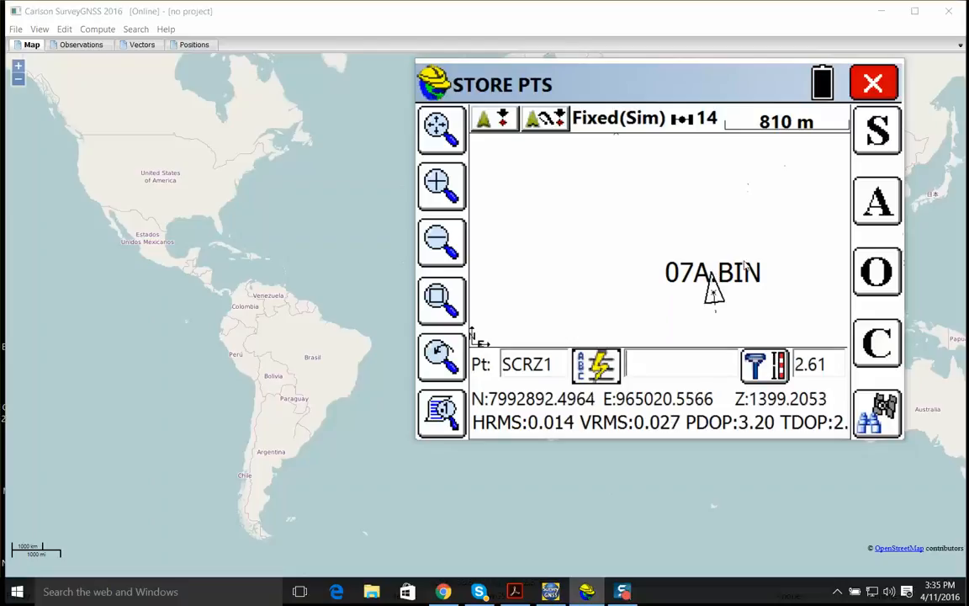
left_click(442, 185)
left_click(452, 192)
left_click(452, 192)
left_click_drag(722, 247, 640, 242)
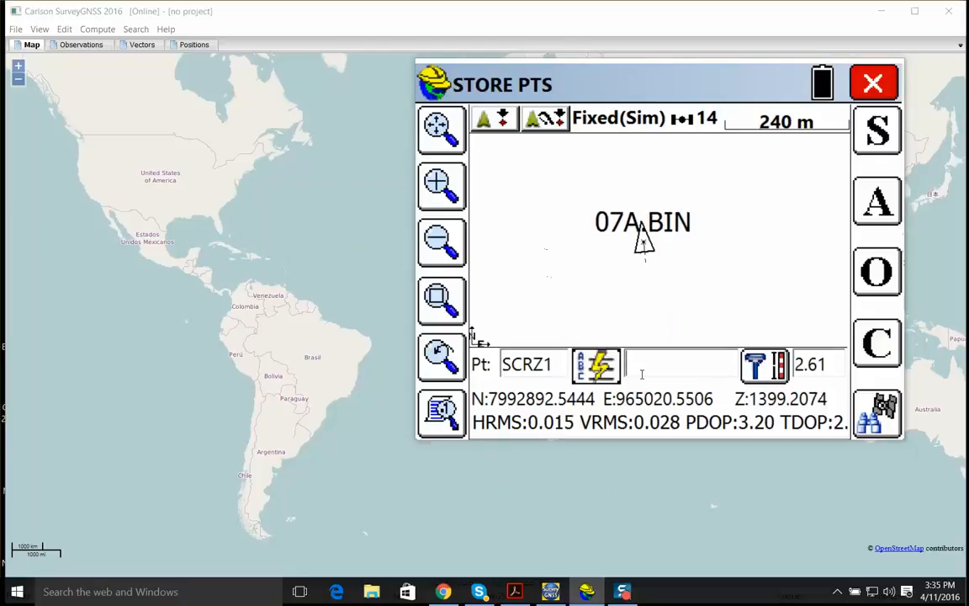
left_click(891, 140)
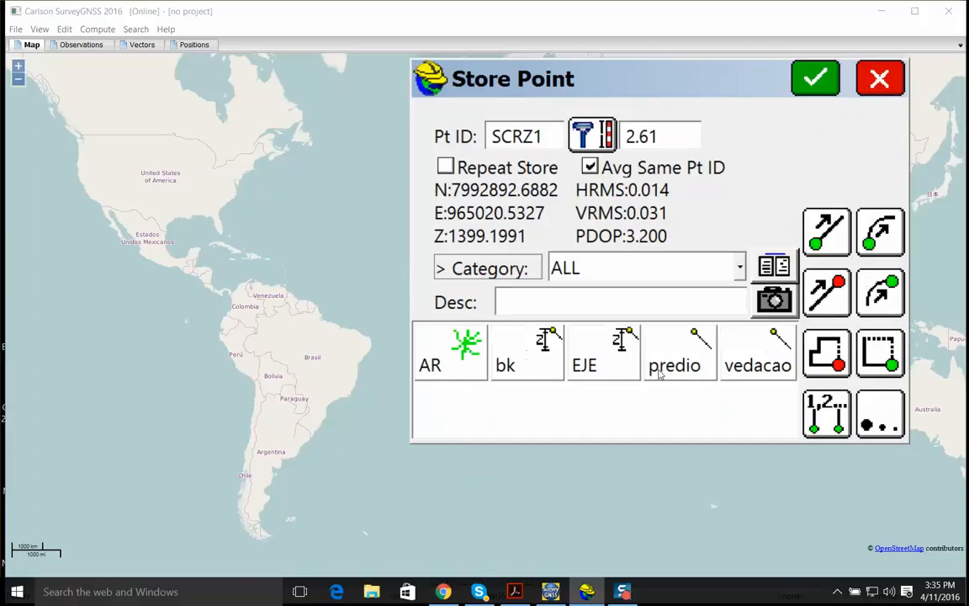
left_click(772, 362)
left_click(815, 79)
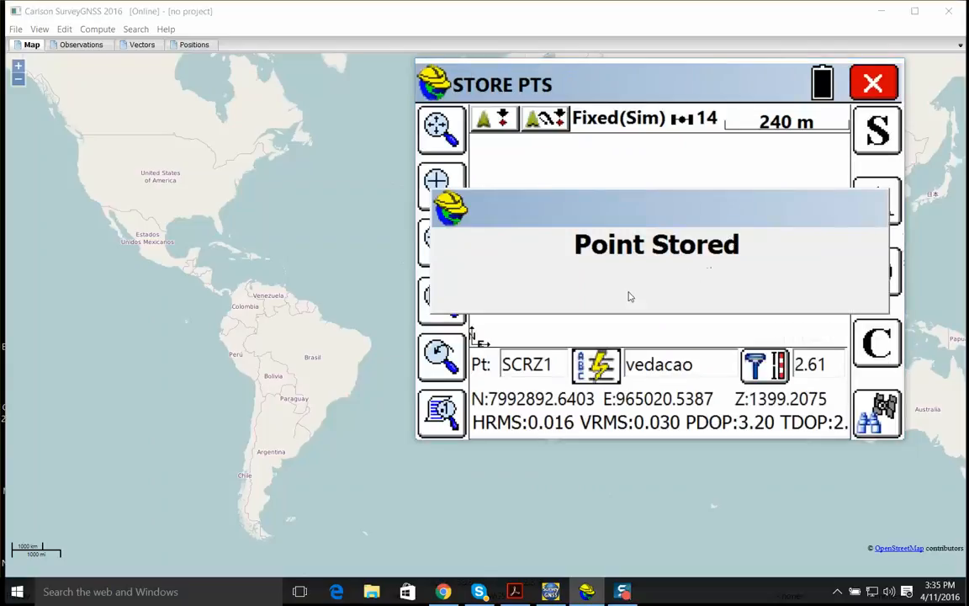
Store four more points along the fence line at successive rover positions, keeping the description vedacao
left_click(448, 193)
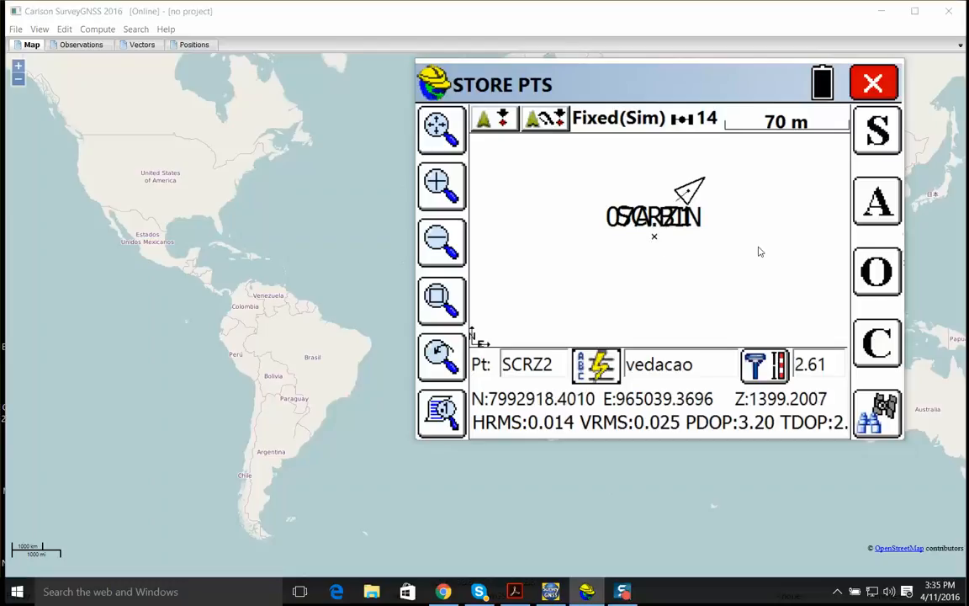
key("Return")
left_click(827, 87)
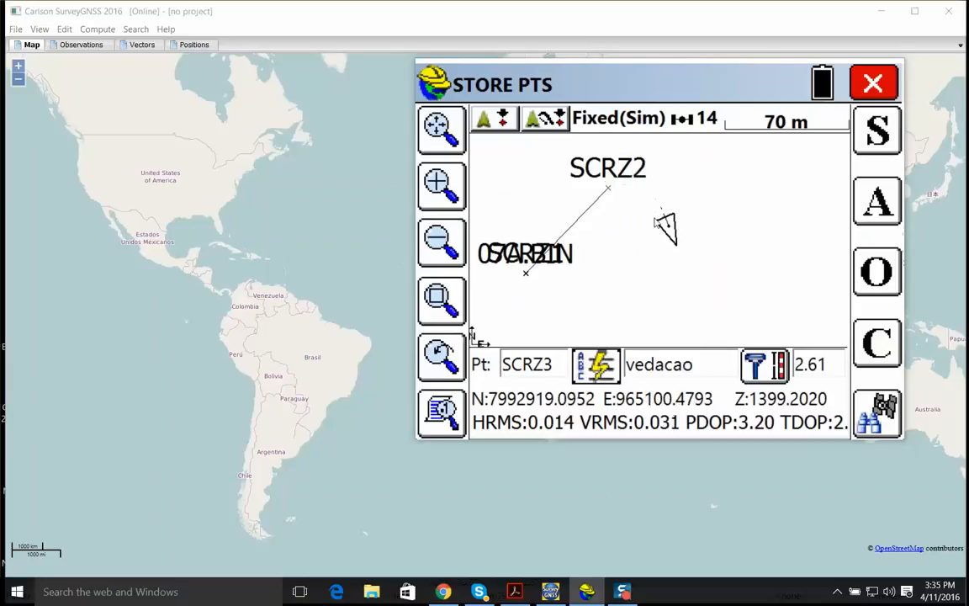
key("Return")
left_click(823, 82)
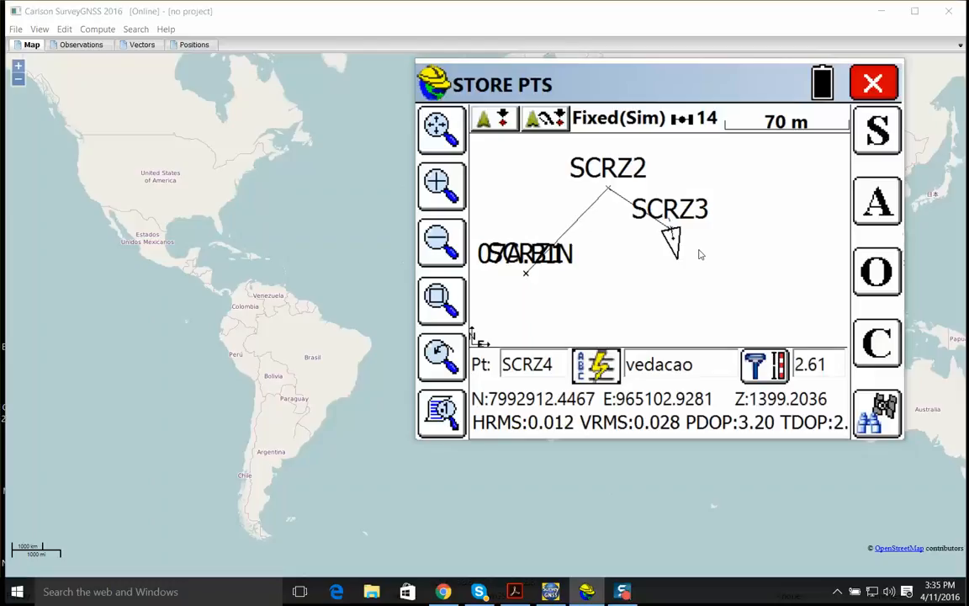
key("Return")
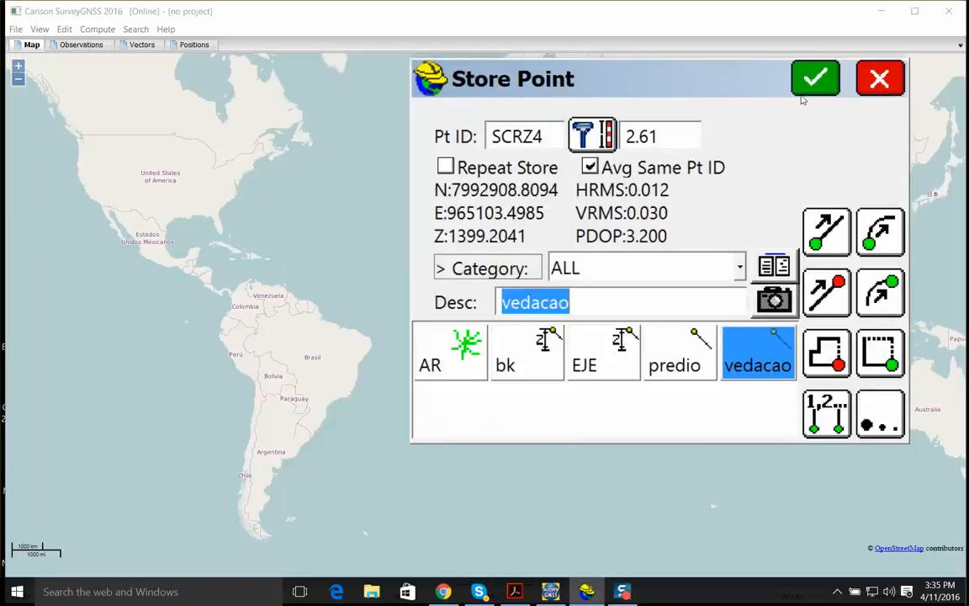
key("Return")
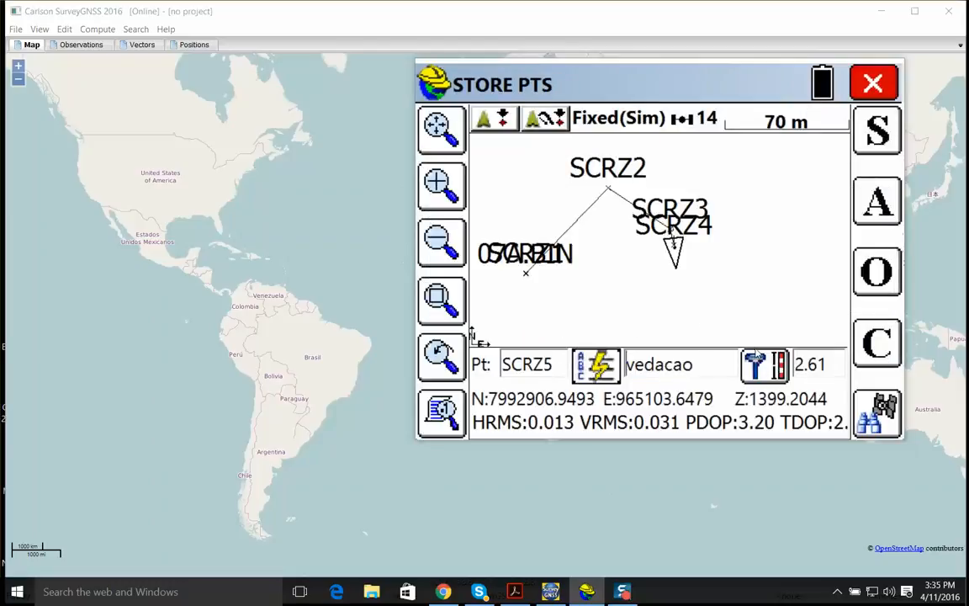
key("Return")
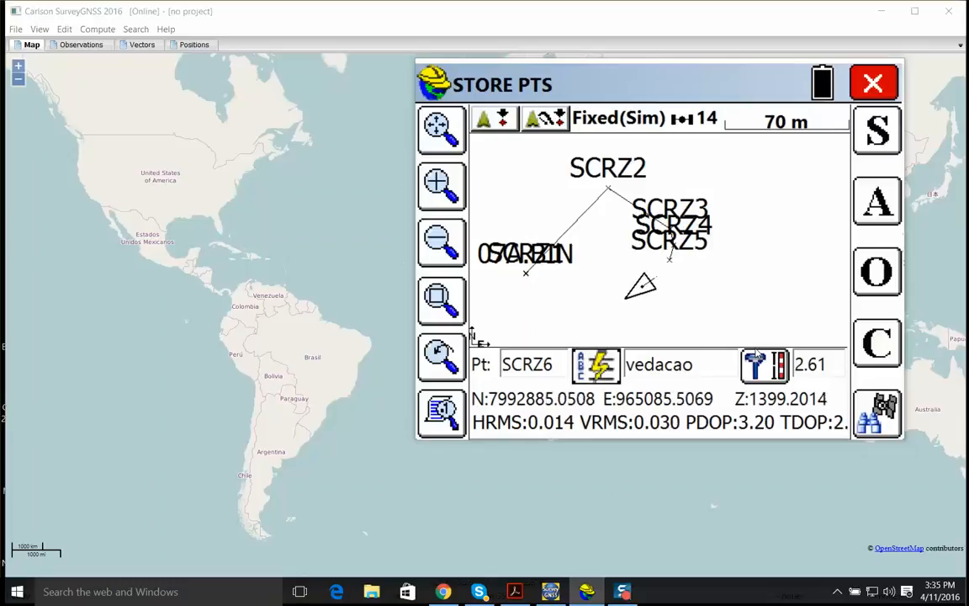
Store the last fence point with the description vedacao CLO to close the line
key("Return")
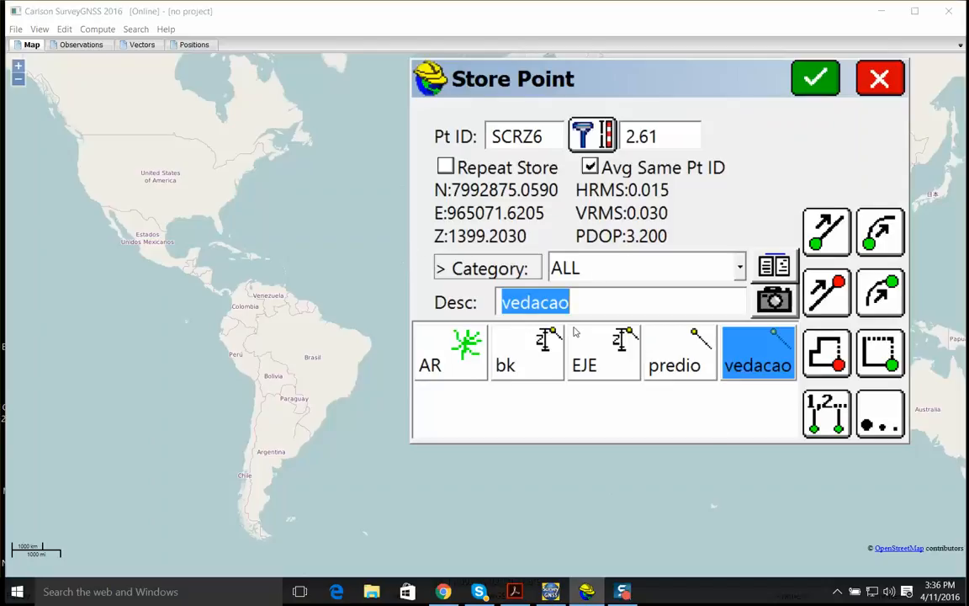
left_click(736, 305)
type("CLO")
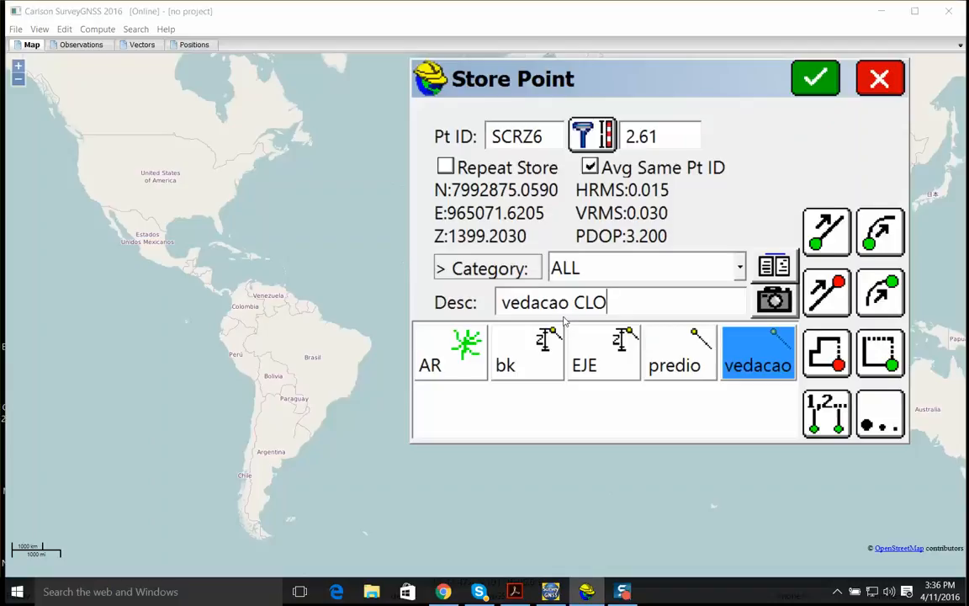
left_click(818, 80)
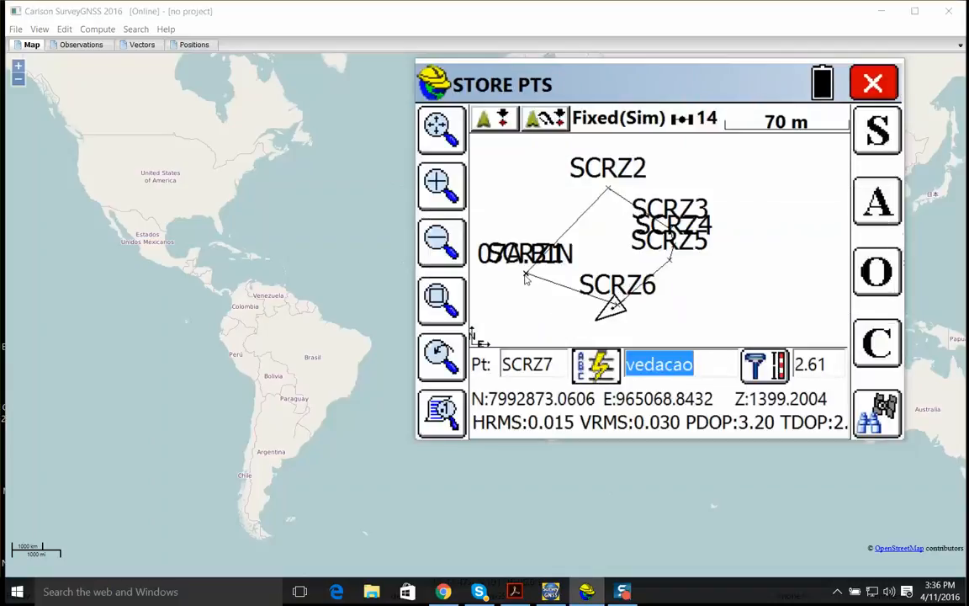
Move the rover inside the closed fence and store the first building corner with the description predio1 ST
key("Left")
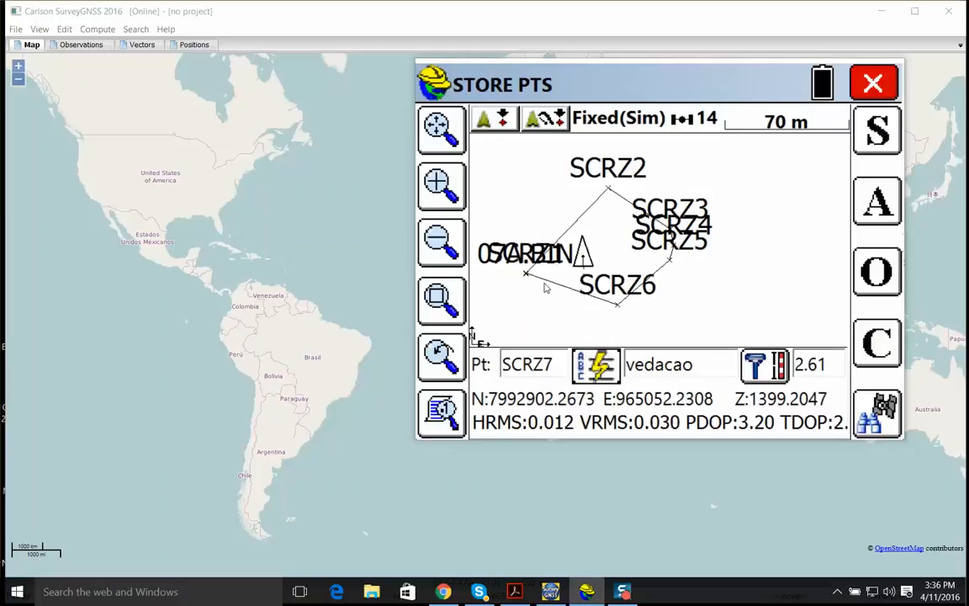
left_click(442, 185)
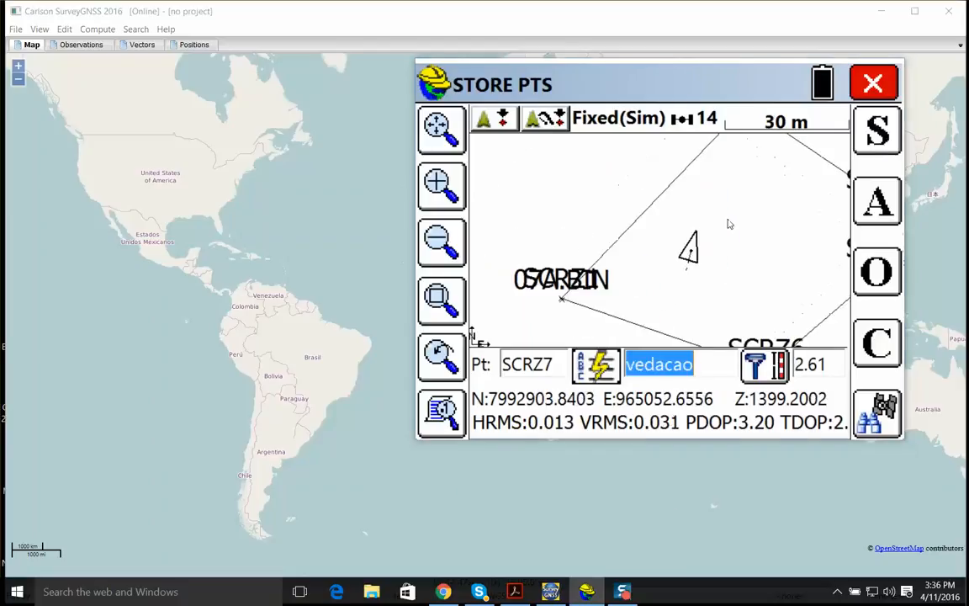
key("Return")
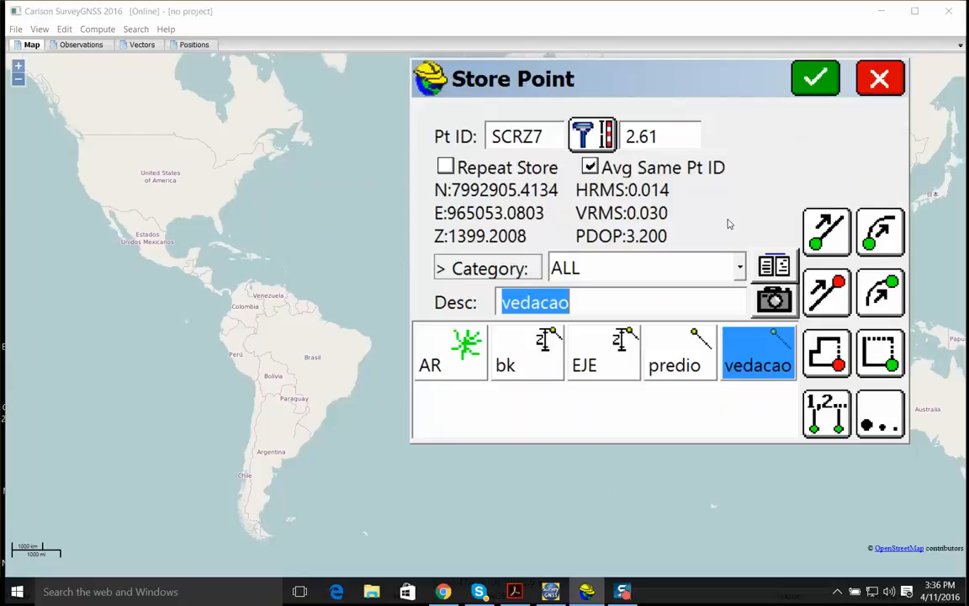
left_click(690, 365)
key("End")
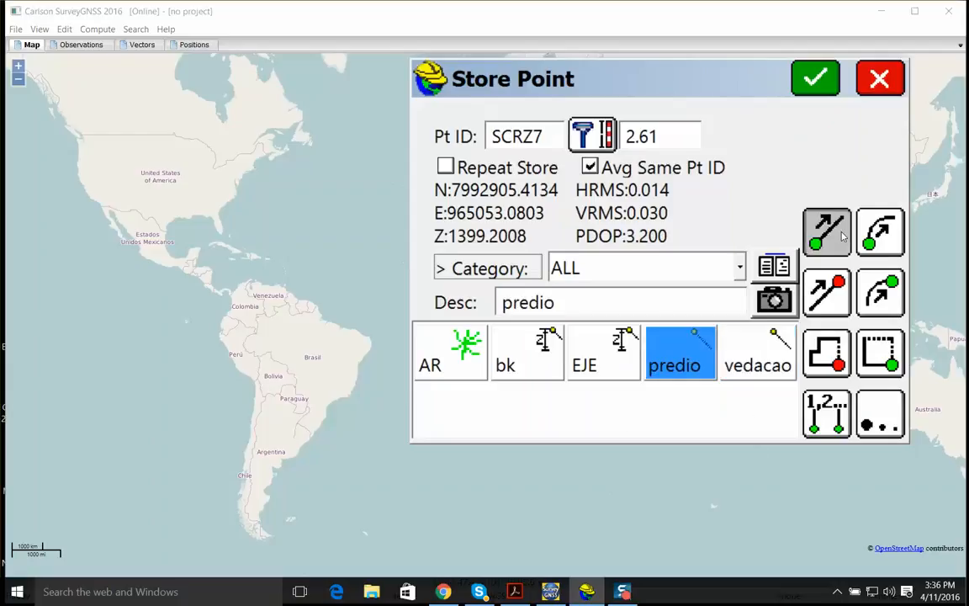
type("1 ST")
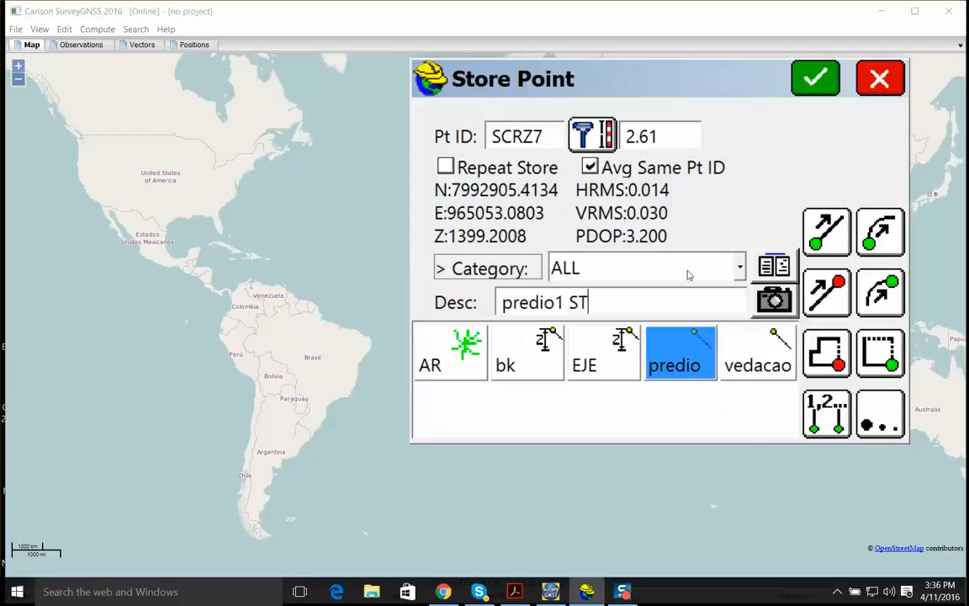
left_click(805, 91)
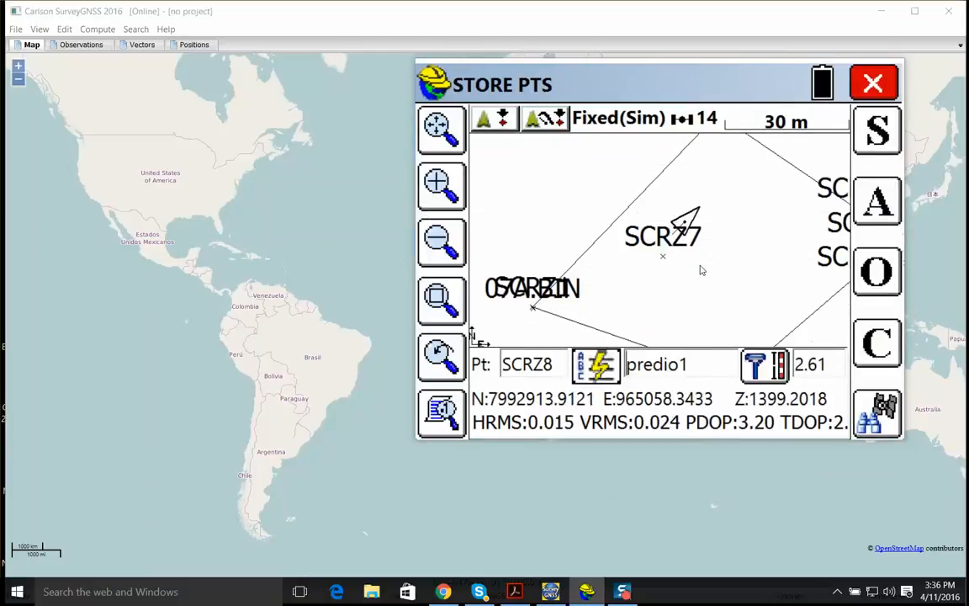
Store the second building corner as predio1 and the third as predio1 RECT to complete the rectangle
key("s")
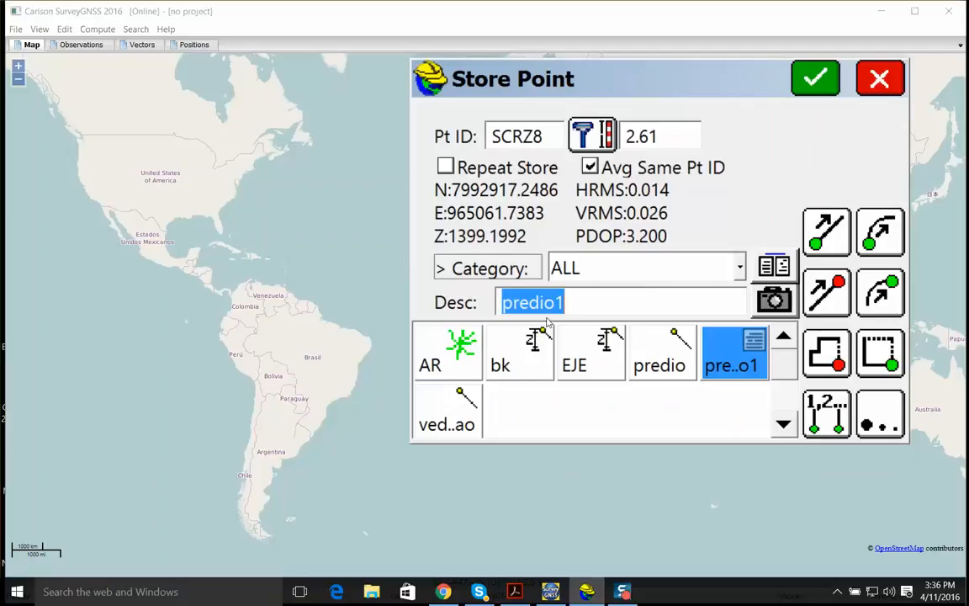
key("Return")
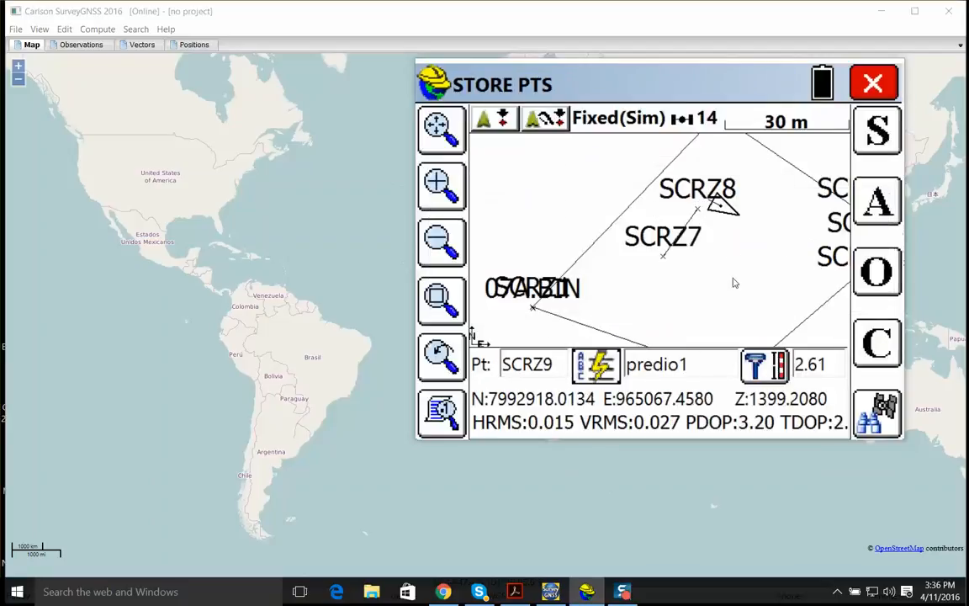
key("s")
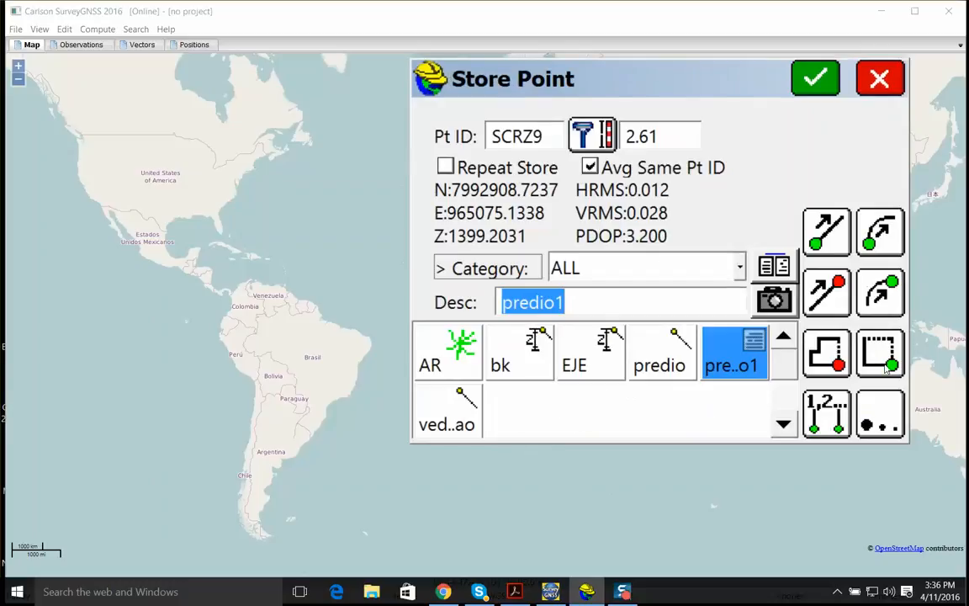
key("End")
type("RECT")
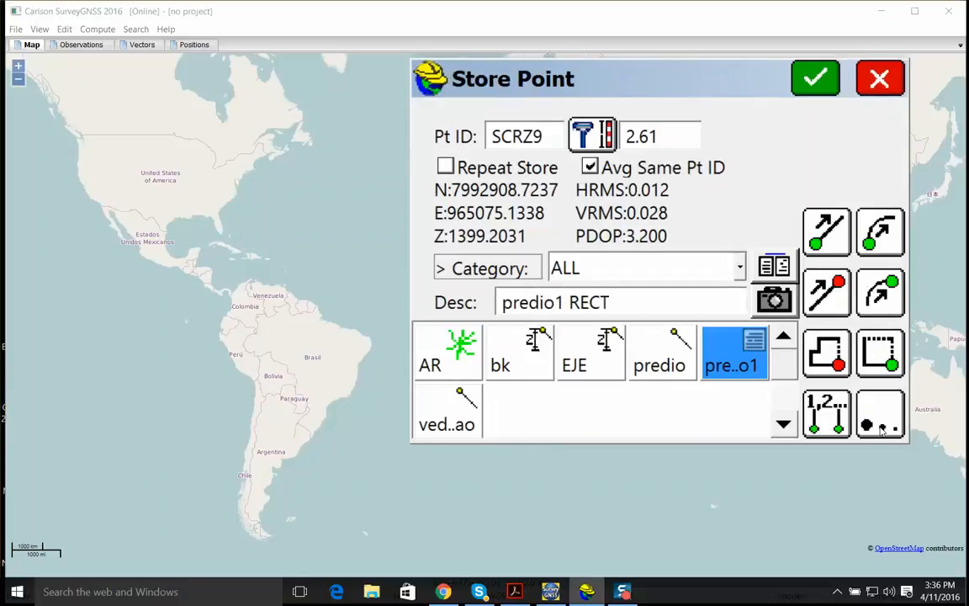
key("Return")
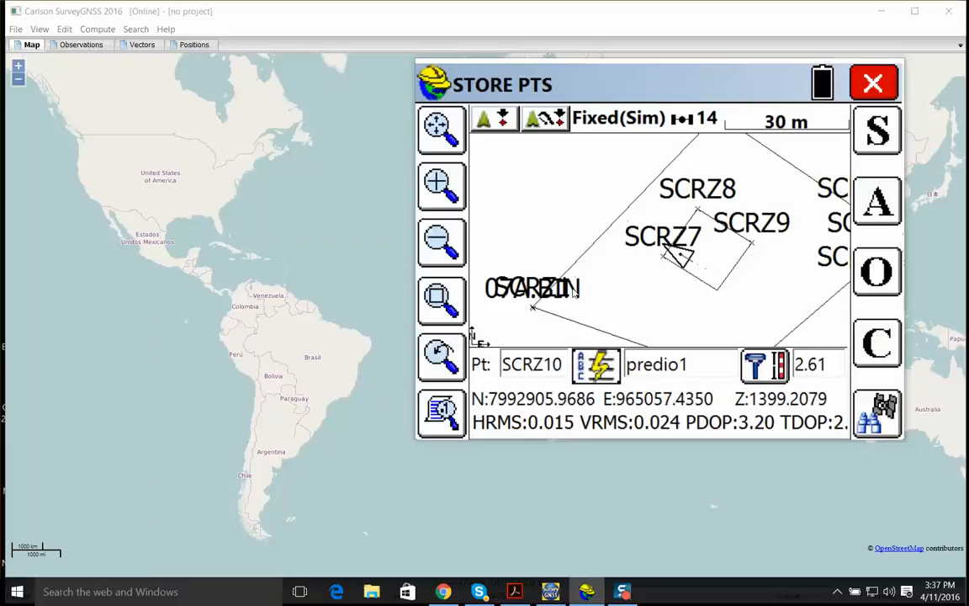
Move the rover away from the building and turn off Prompt for Height & Description in the store configuration
left_click_drag(699, 303, 586, 246)
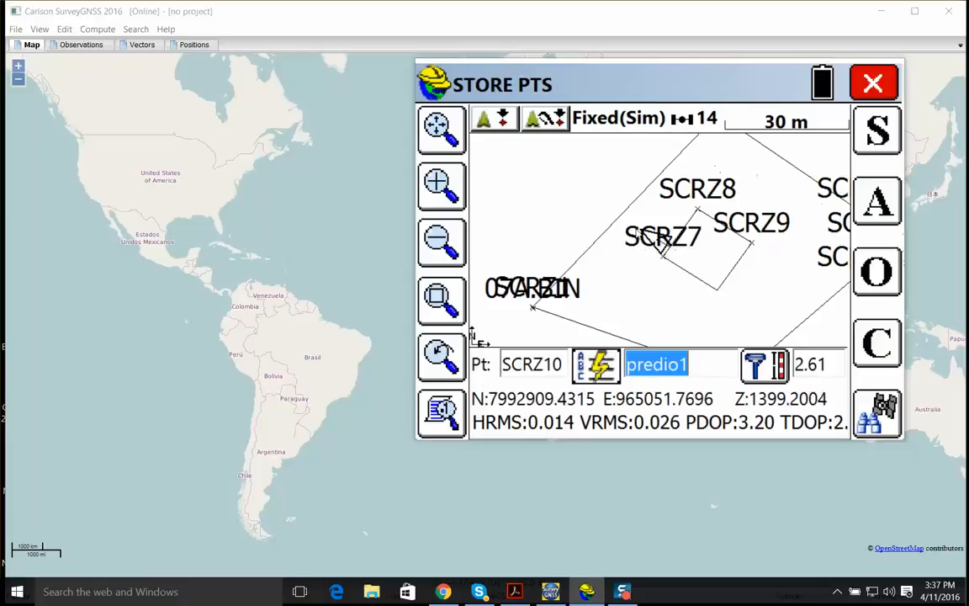
left_click(876, 359)
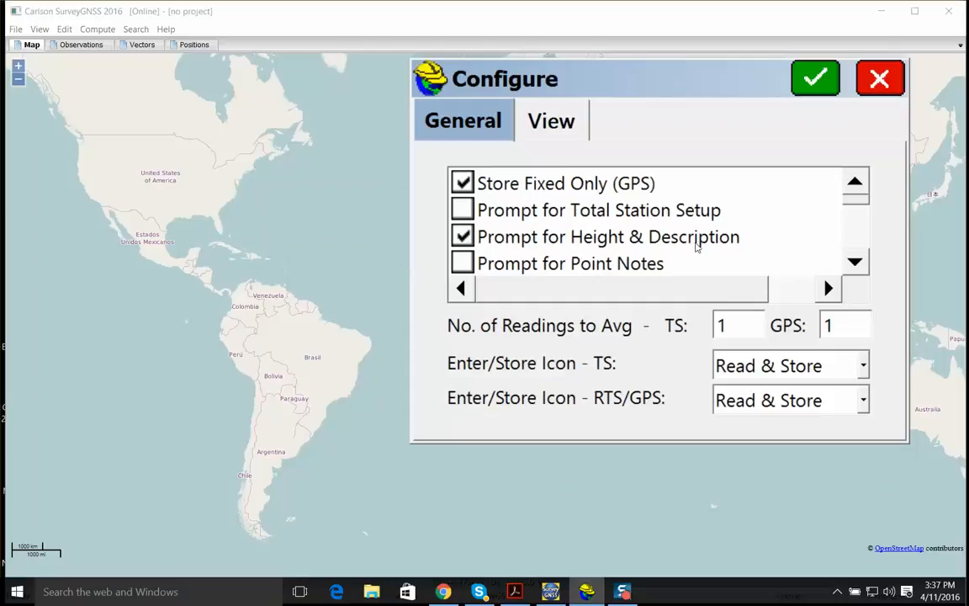
left_click(508, 246)
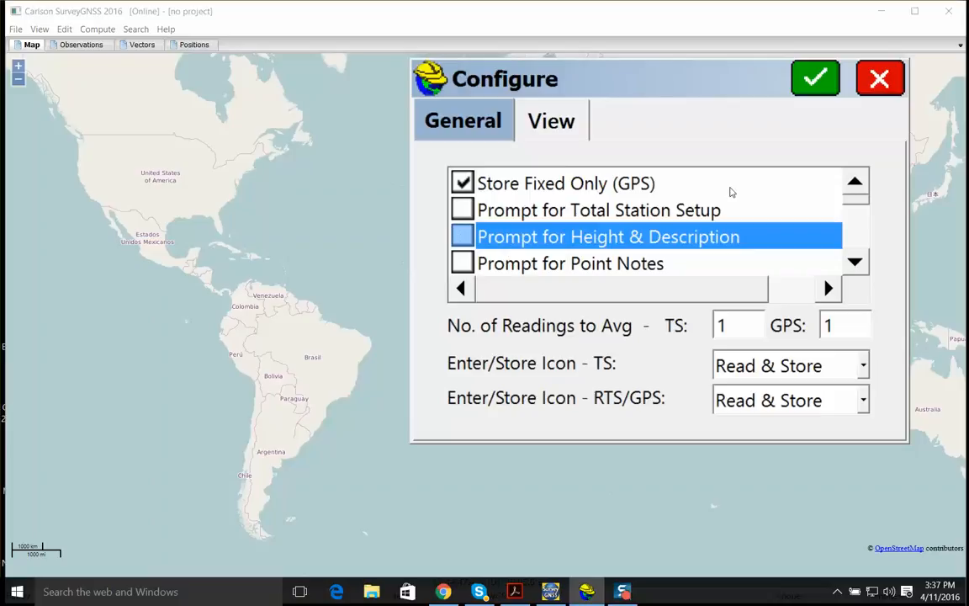
left_click(816, 78)
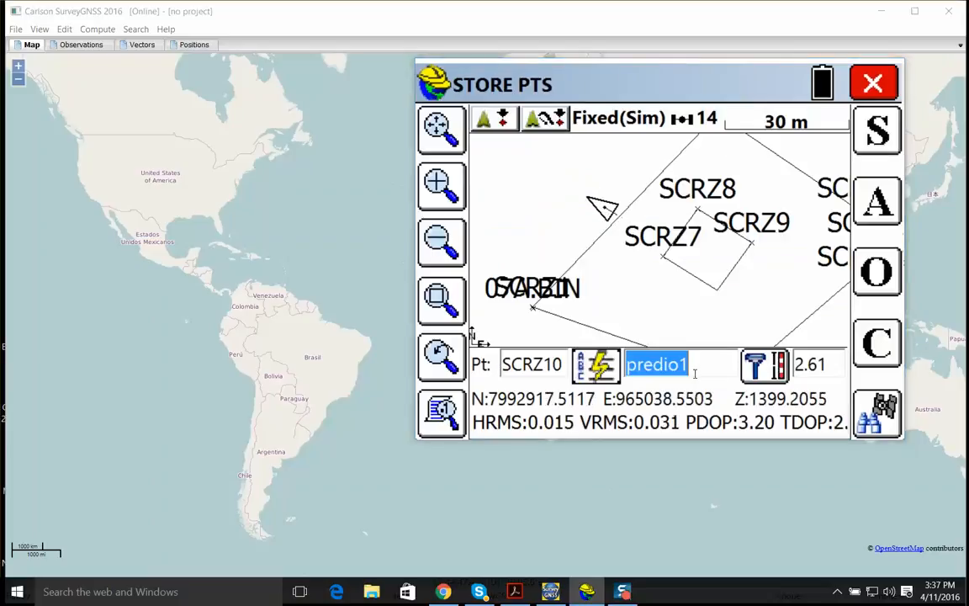
Store the first two terrain points with the description TN, turning off Avg Same Pt when asked
key("BackSpace")
type("G")
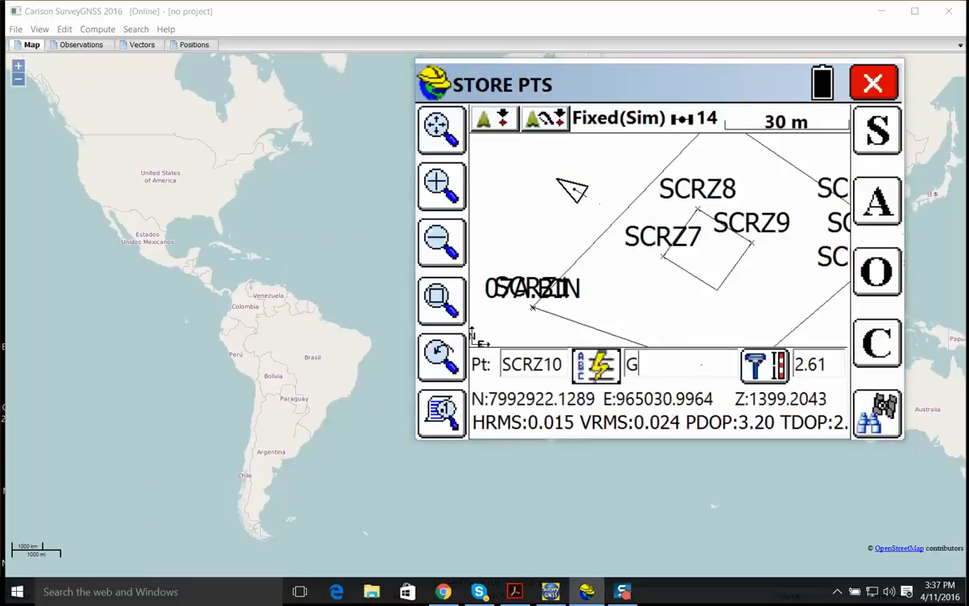
type("R")
key("BackSpace")
key("BackSpace")
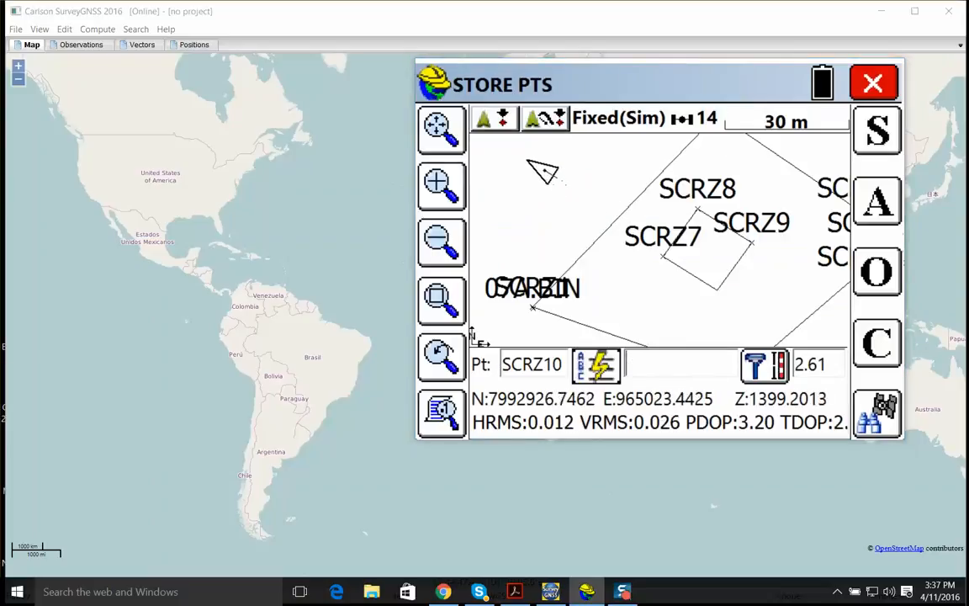
type("TN")
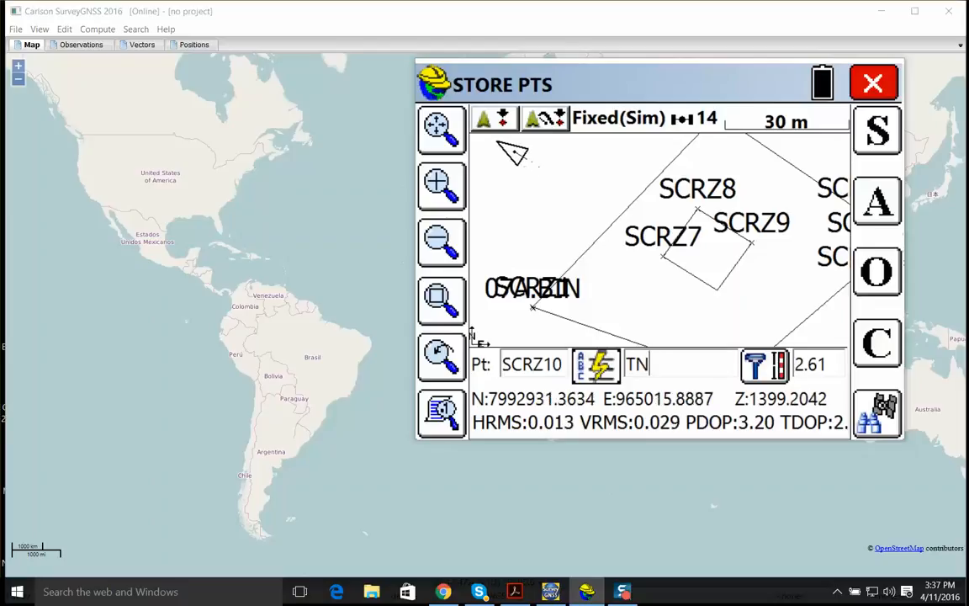
key("Return")
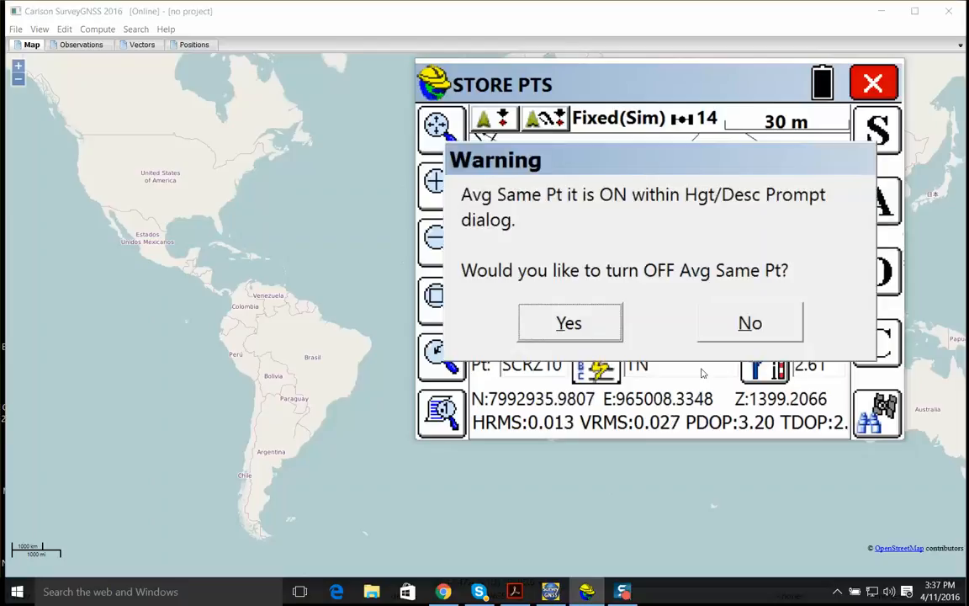
left_click(599, 331)
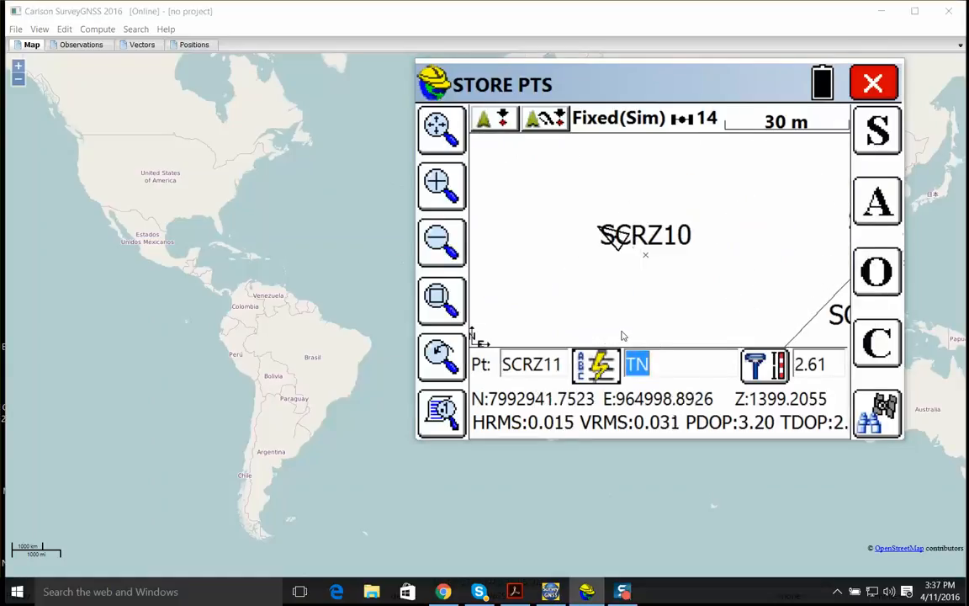
key("Return")
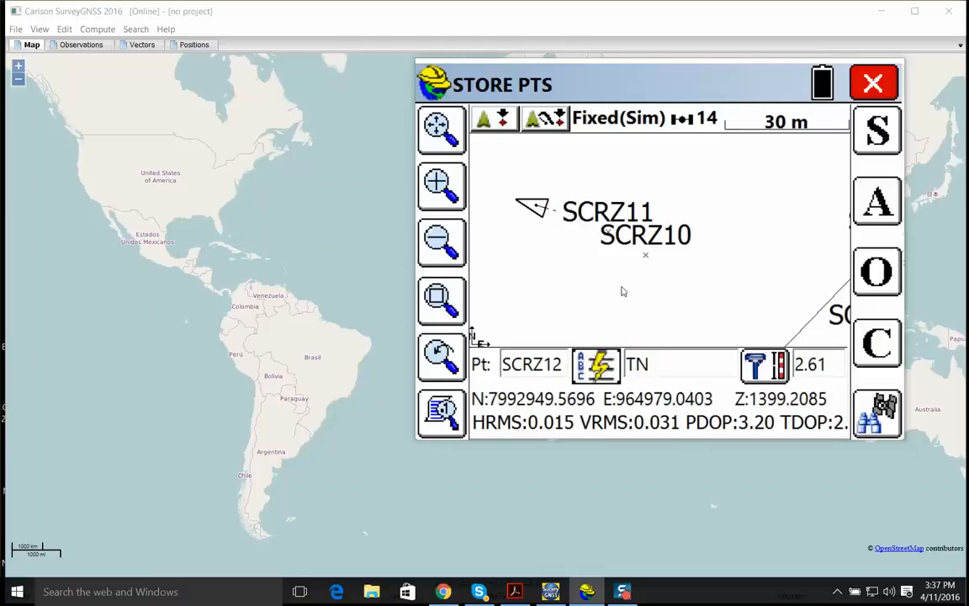
Change the point number to 100 and store the terrain point with the description TN
left_click_drag(565, 367, 484, 377)
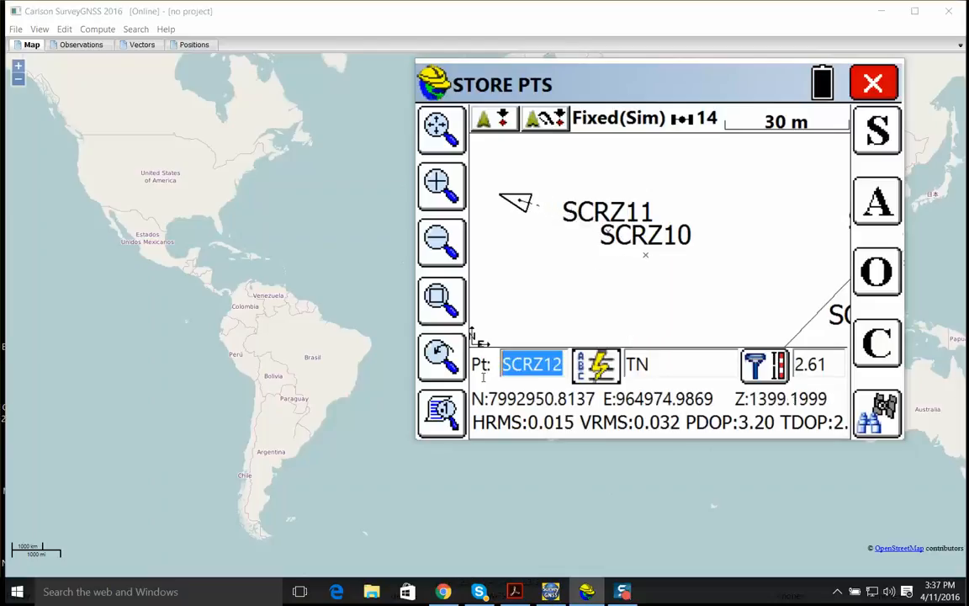
left_click(561, 368)
key("BackSpace")
key("BackSpace")
key("BackSpace")
key("BackSpace")
key("BackSpace")
key("BackSpace")
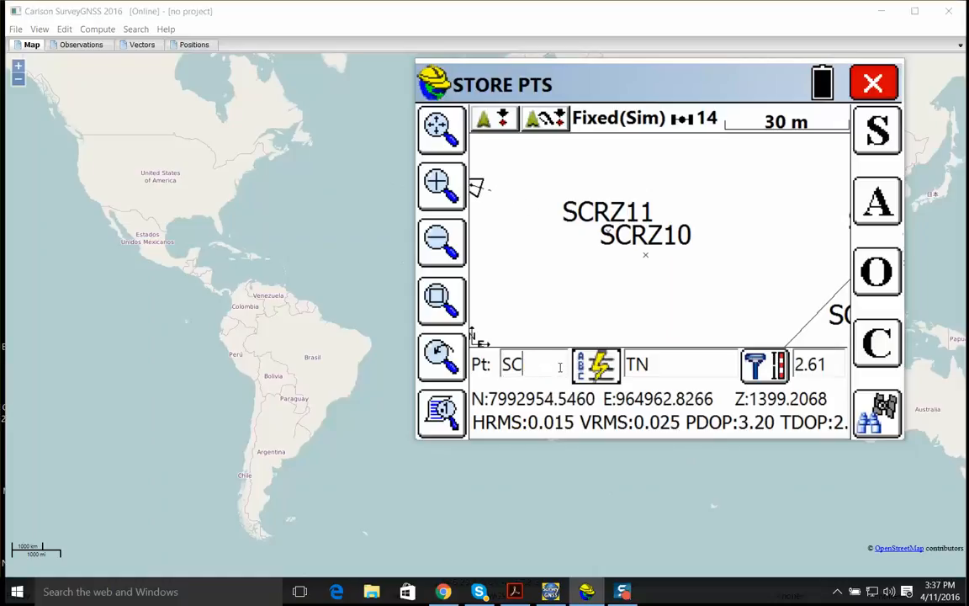
left_click(636, 310)
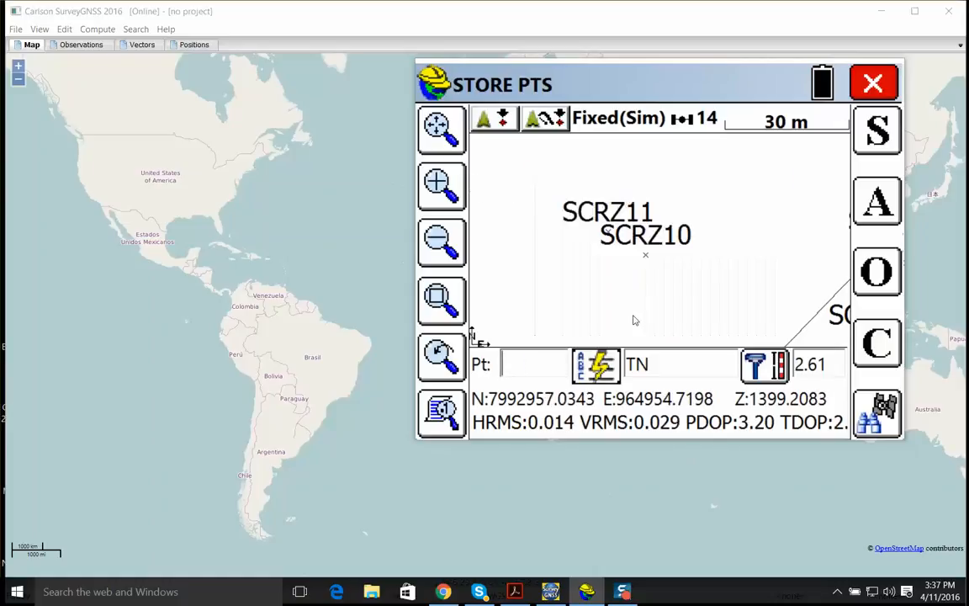
type("100")
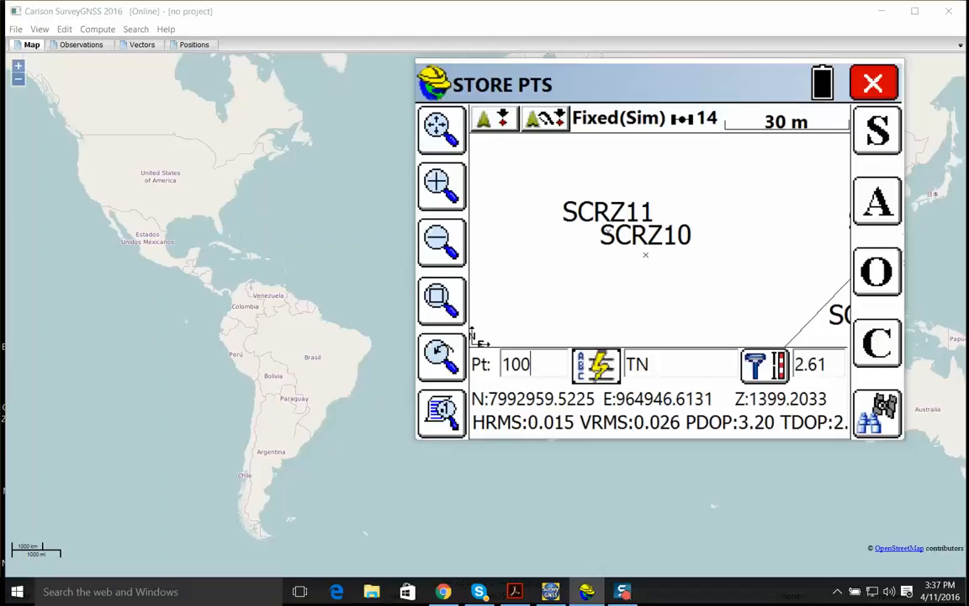
key("Return")
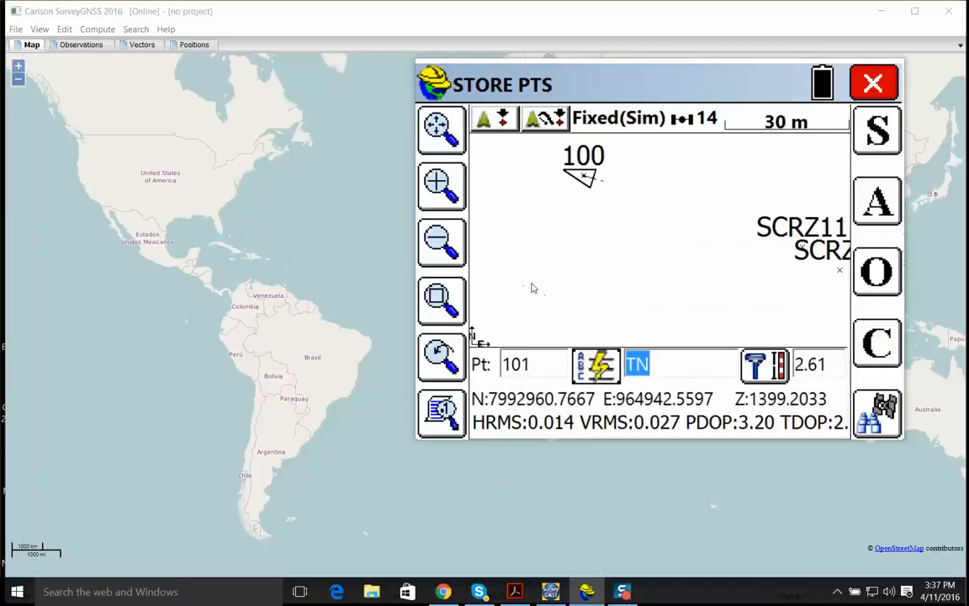
Store three more terrain points, 101 to 103, with the description TN as the rover moves
key("Return")
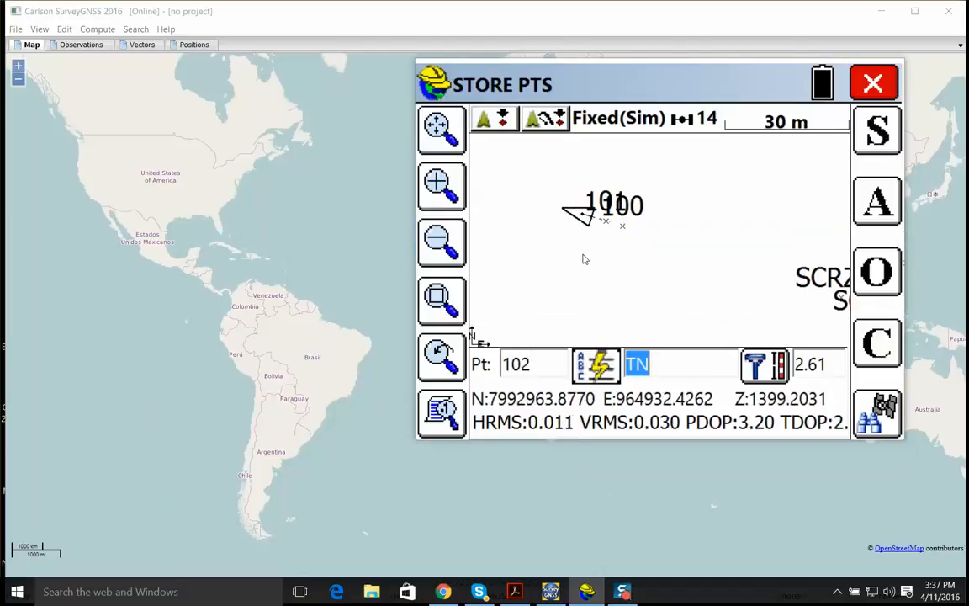
key("Return")
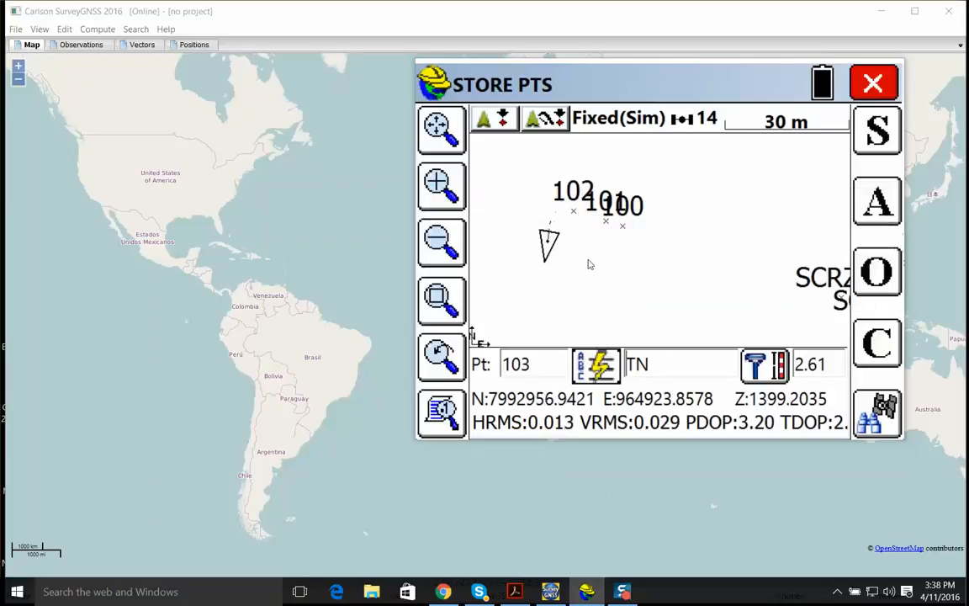
key("Return")
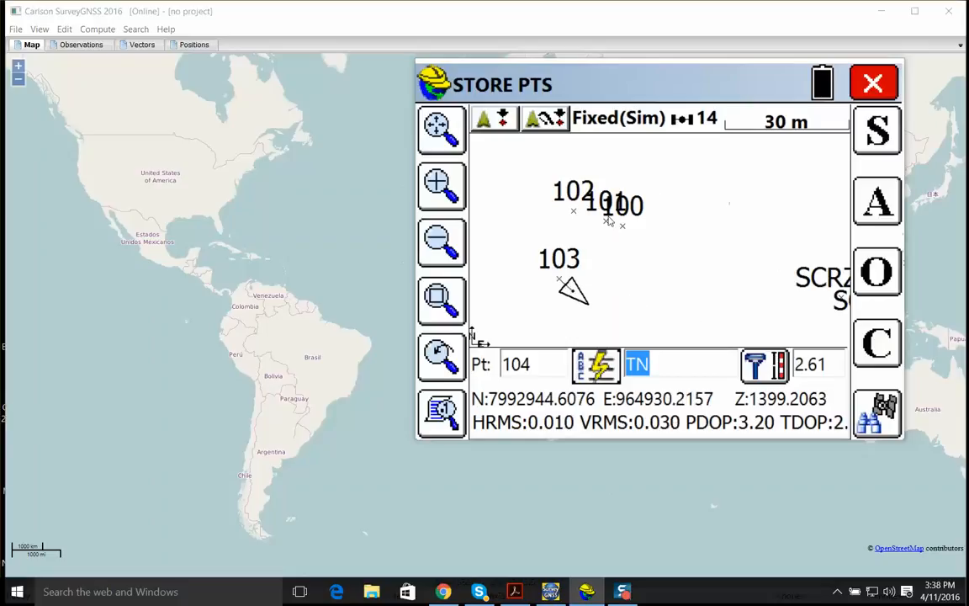
Turn Prompt for Height & Description back on, then check the prompt for point 104 and leave it without storing
left_click(877, 344)
left_click(569, 241)
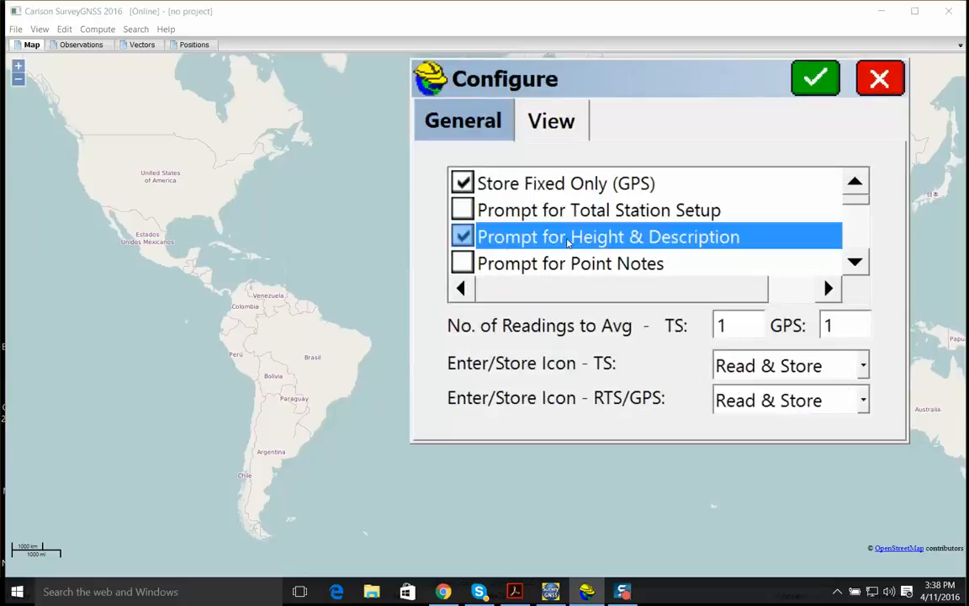
left_click(807, 84)
key("a")
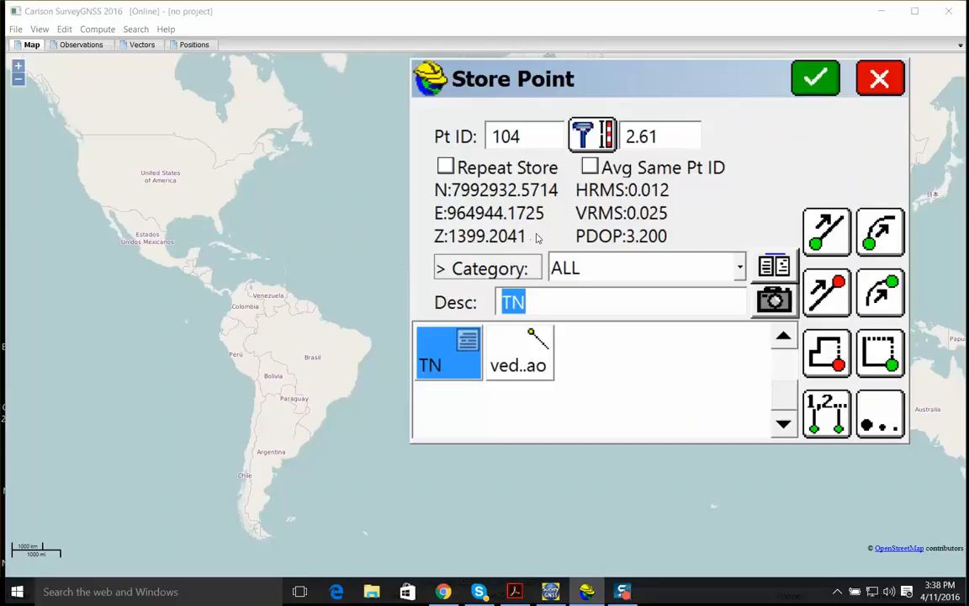
left_click(868, 83)
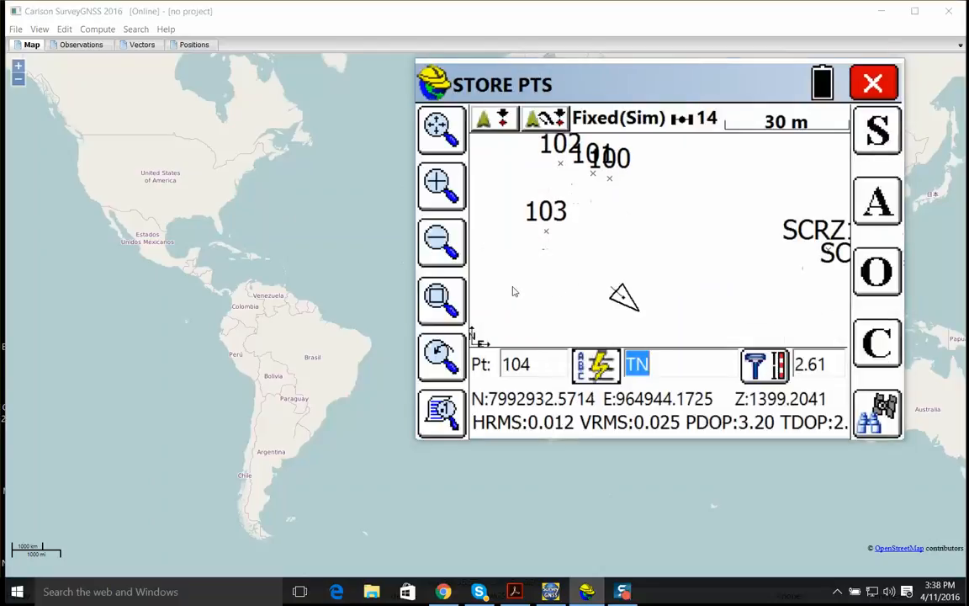
Examine how the stored terrain, fence and building points lie relative to each other on the survey map
left_click(445, 253)
left_click(445, 252)
left_click(445, 252)
left_click(445, 252)
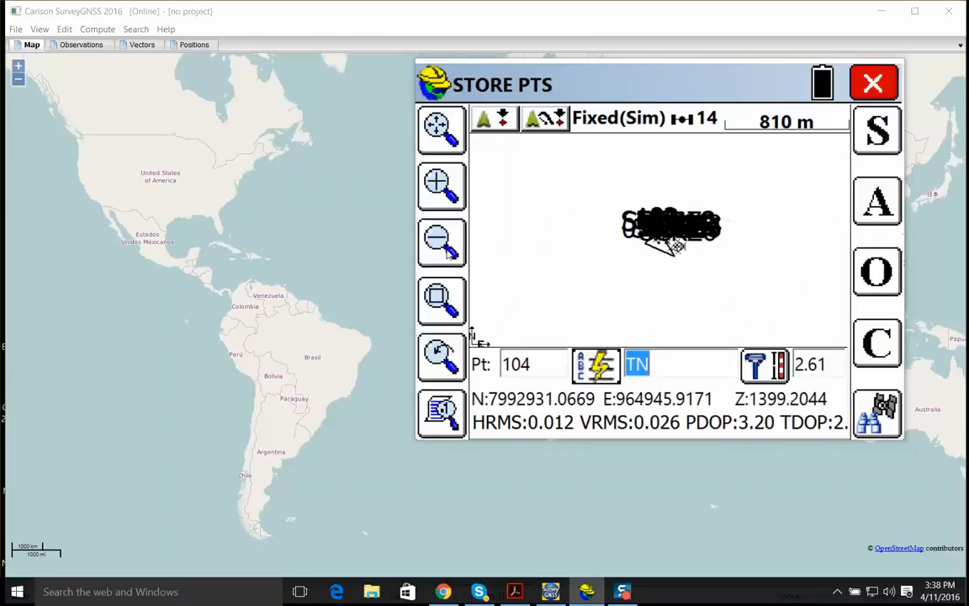
left_click(443, 187)
left_click(443, 187)
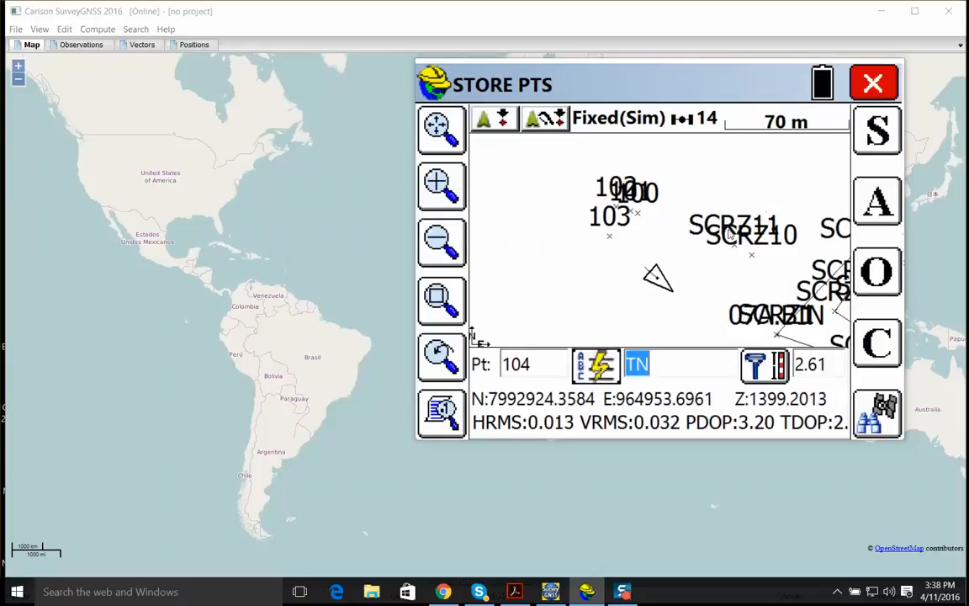
left_click_drag(537, 303, 492, 291)
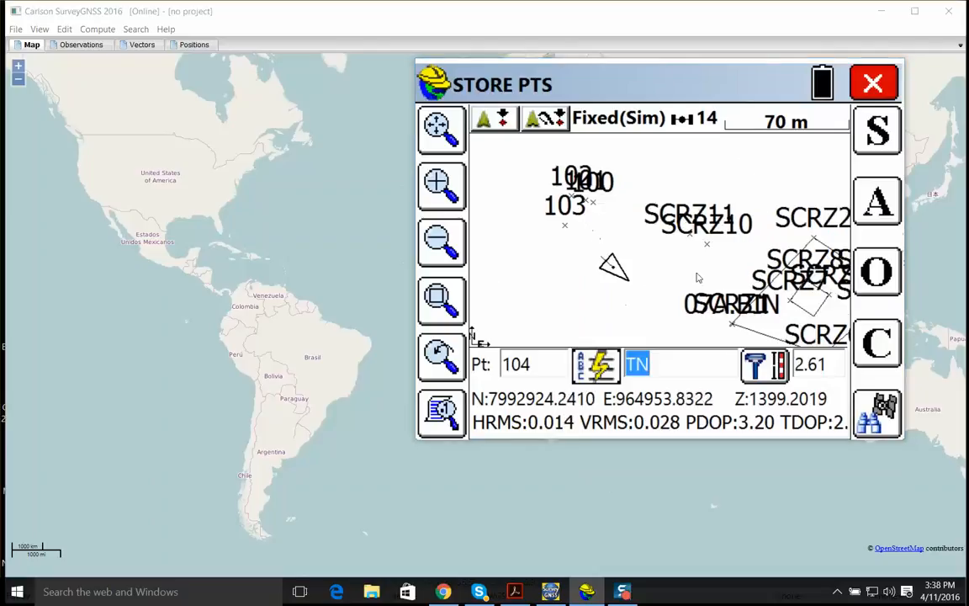
Leave point storage and exit SurvCE from the RUBAU job
left_click(874, 83)
left_click(452, 137)
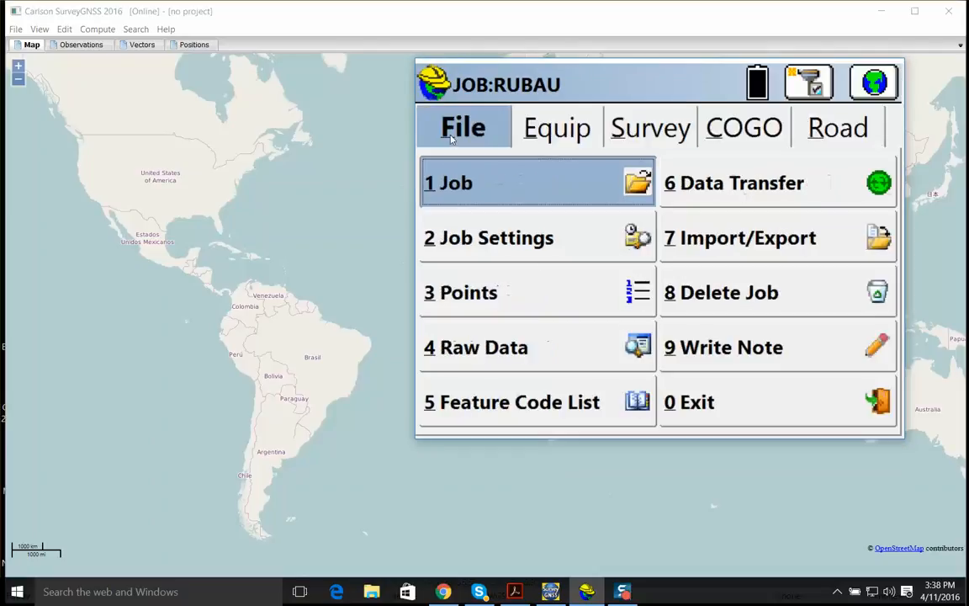
left_click(792, 416)
left_click(617, 303)
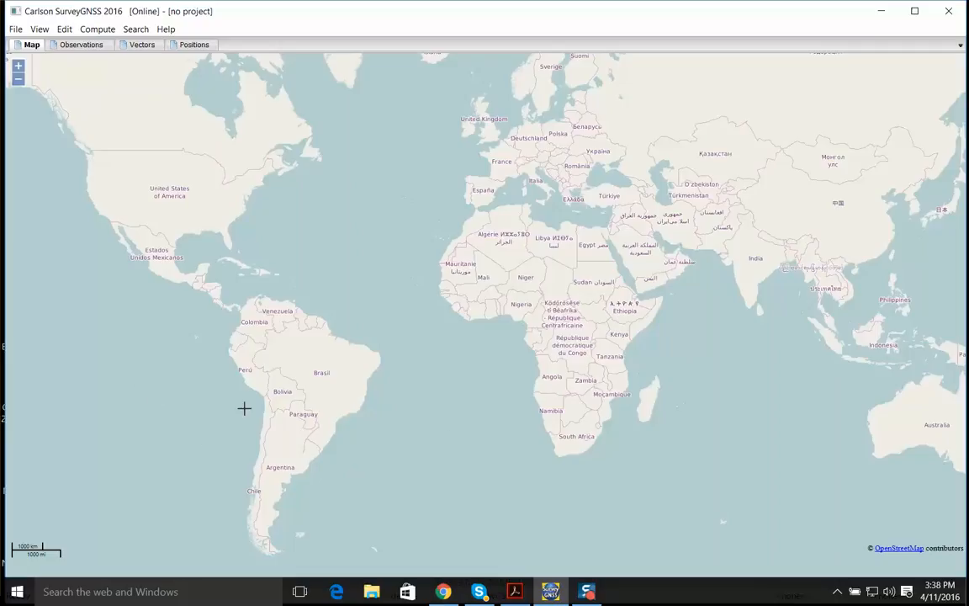
In SurveyGNSS, examine the map around Bolivia and look through the Observations, Vectors and Positions views
scroll(255, 423, "up", 1)
scroll(314, 366, "up", 1)
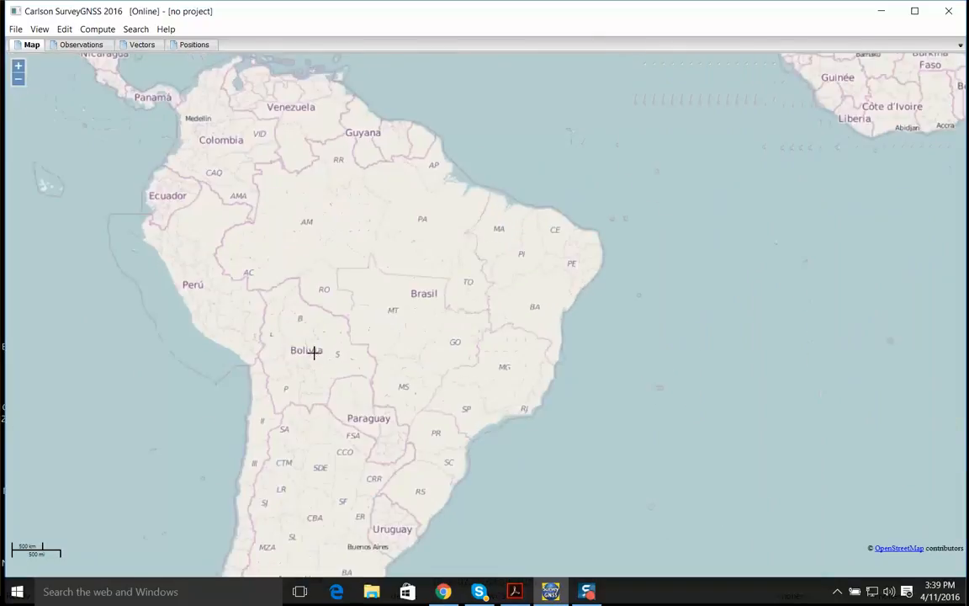
scroll(234, 383, "up", 2)
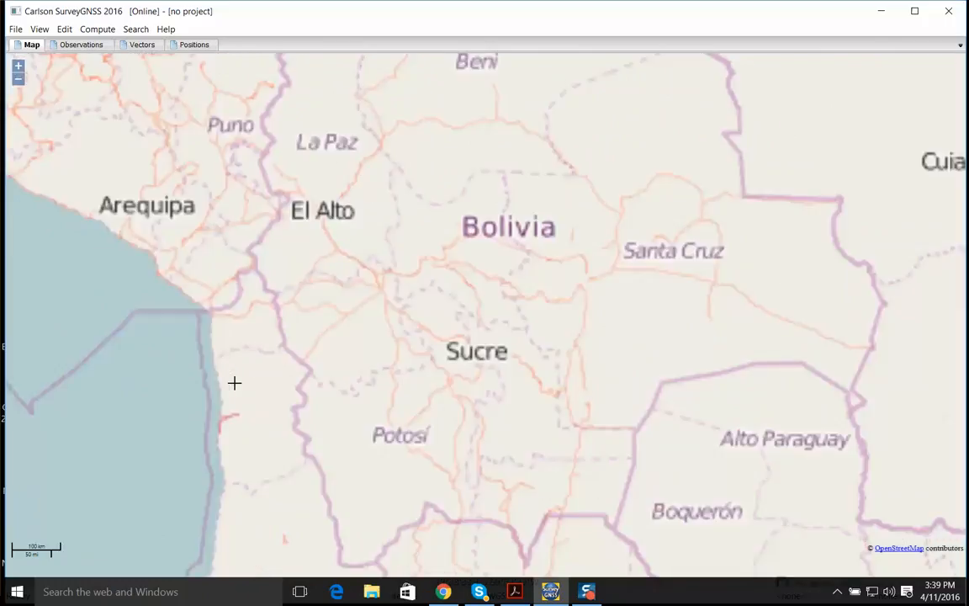
left_click_drag(492, 340, 458, 408)
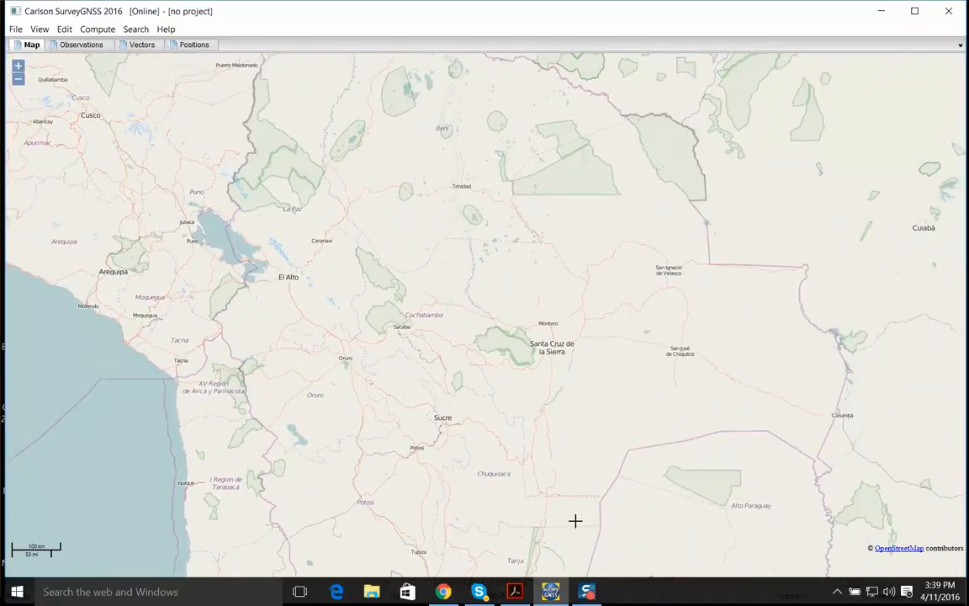
scroll(547, 383, "up", 1)
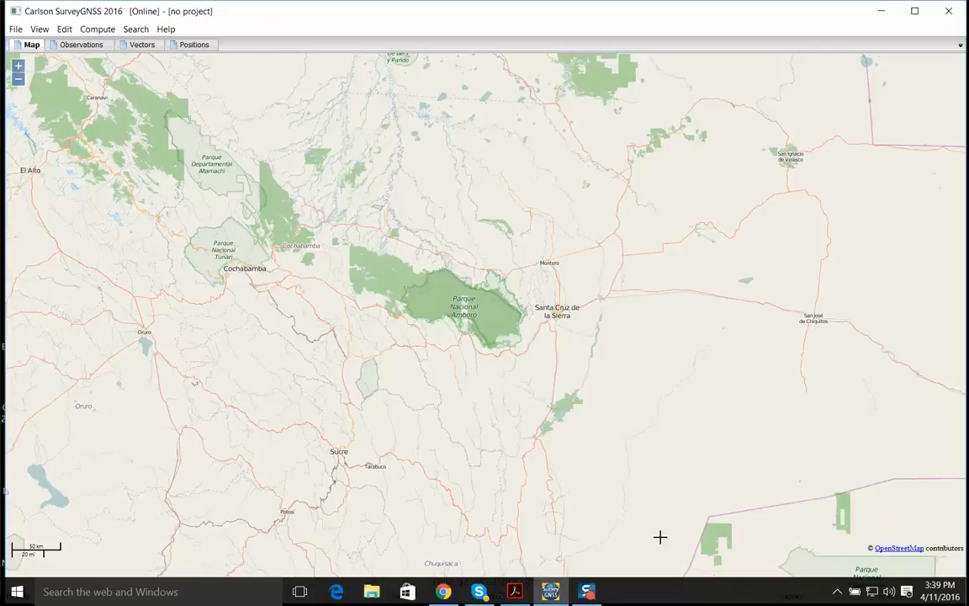
left_click(78, 49)
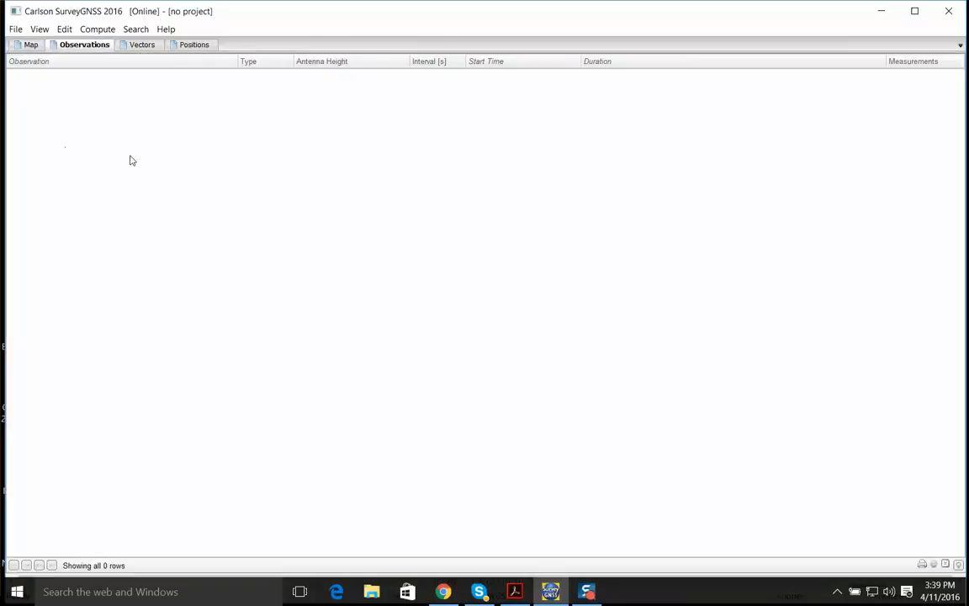
left_click(143, 45)
left_click(206, 47)
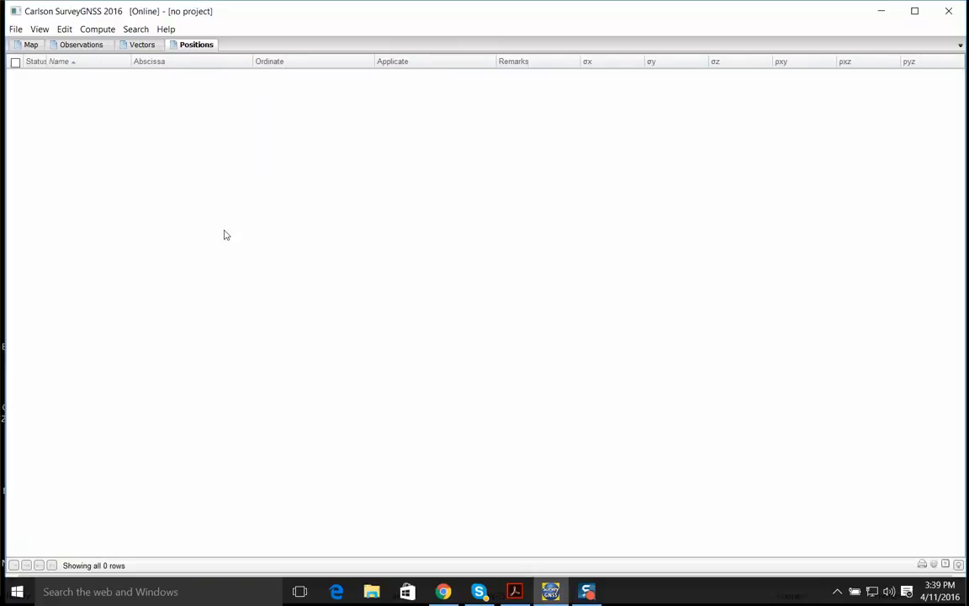
left_click(31, 45)
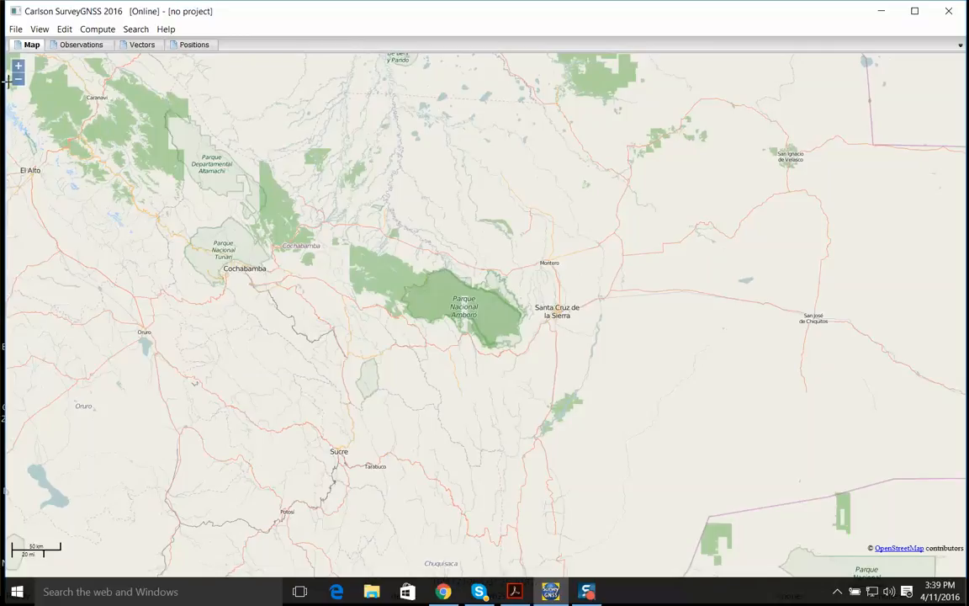
Create a new SurveyGNSS project named SurveyGNSS PT in the OneDrive Rubau folder
left_click(15, 31)
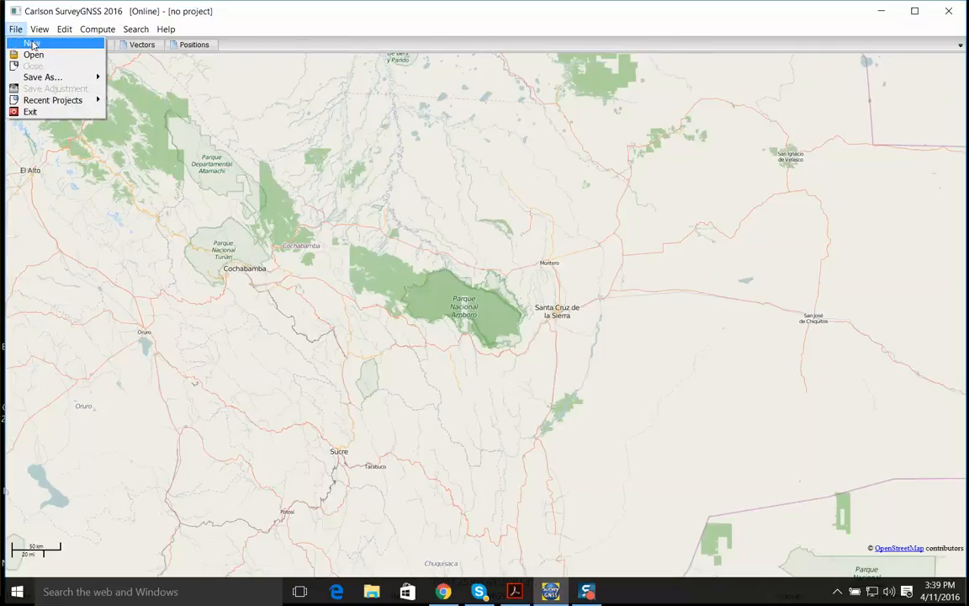
left_click(32, 44)
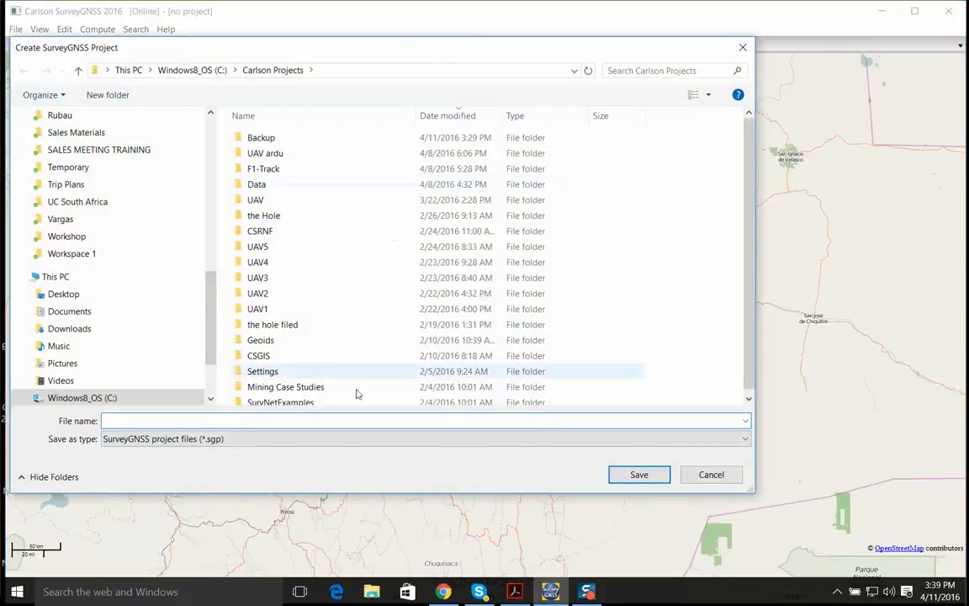
scroll(93, 258, "up", 3)
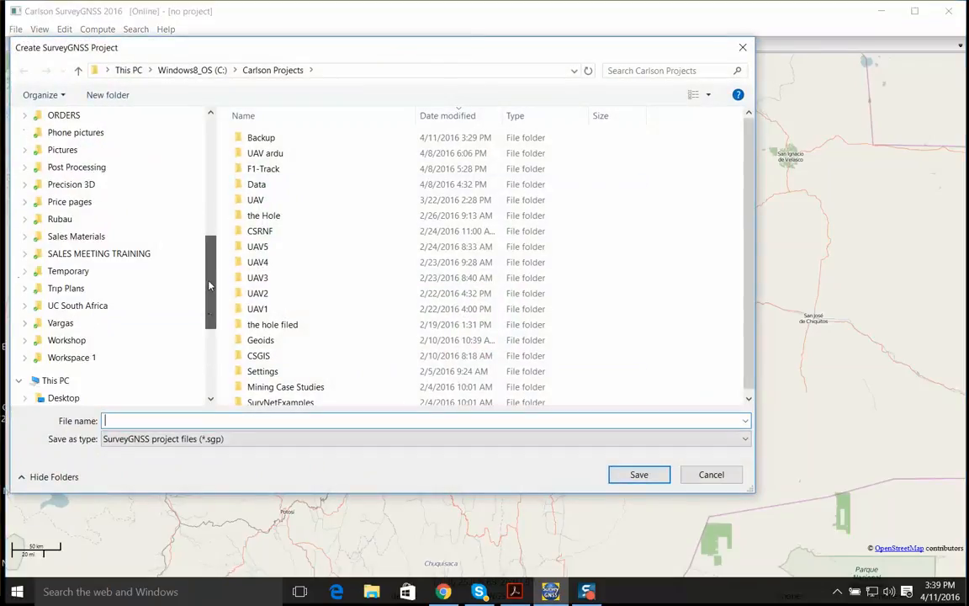
left_click(50, 237)
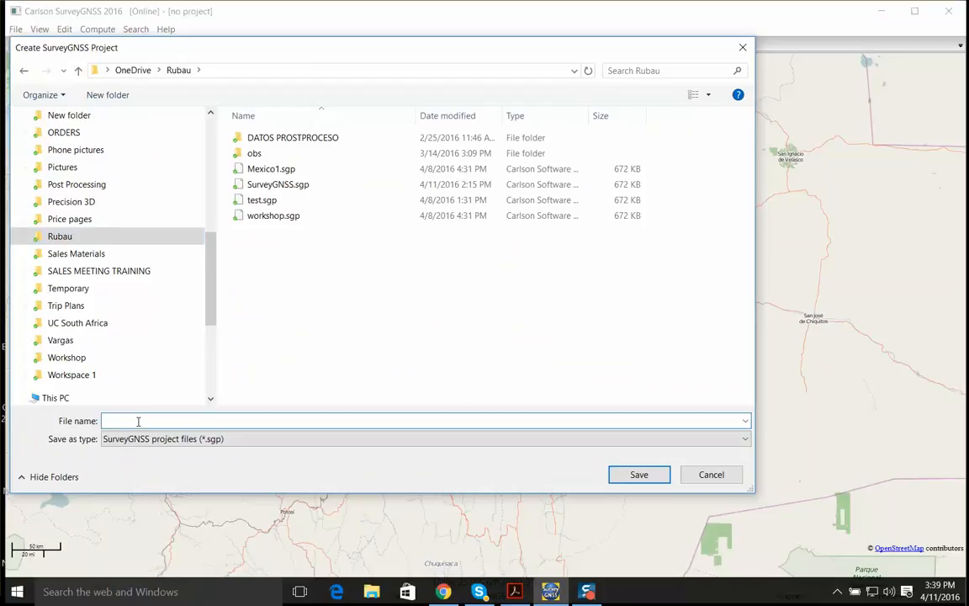
type("Survey")
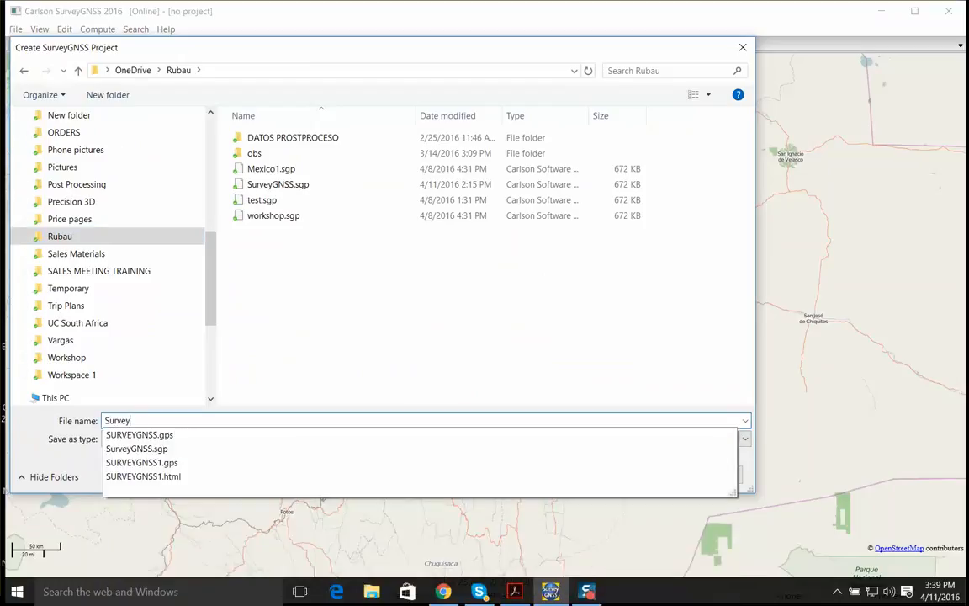
type("GNSS PT")
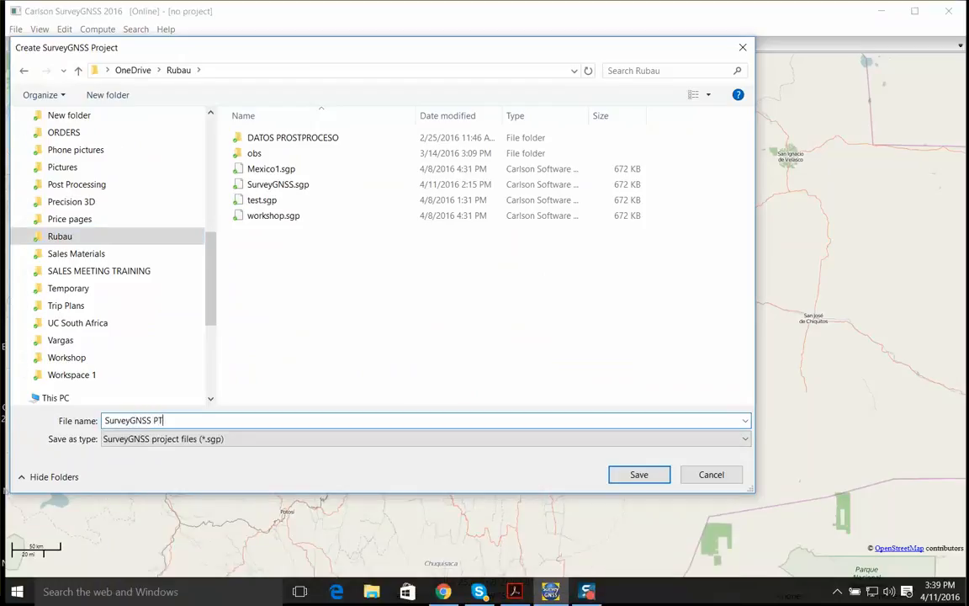
left_click(639, 474)
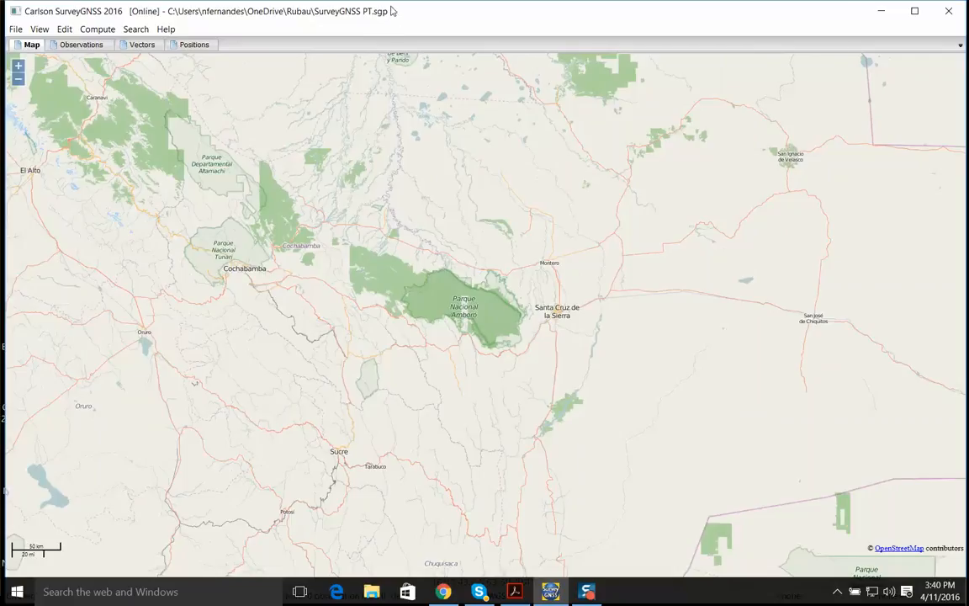
Load the RINEX observation files 50190271, 50190281 and scrz0280 into the project and close the process log
left_click(14, 31)
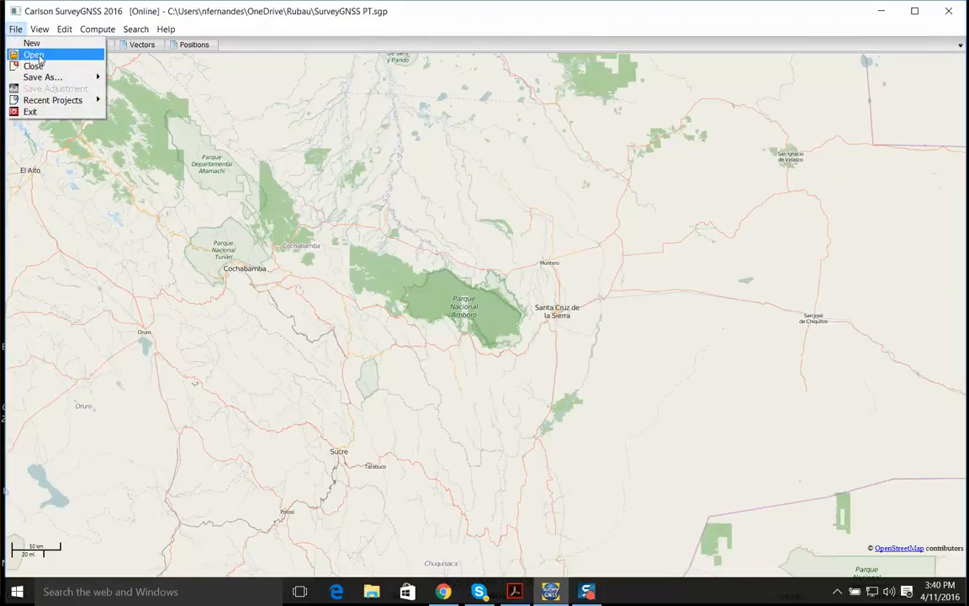
left_click(34, 55)
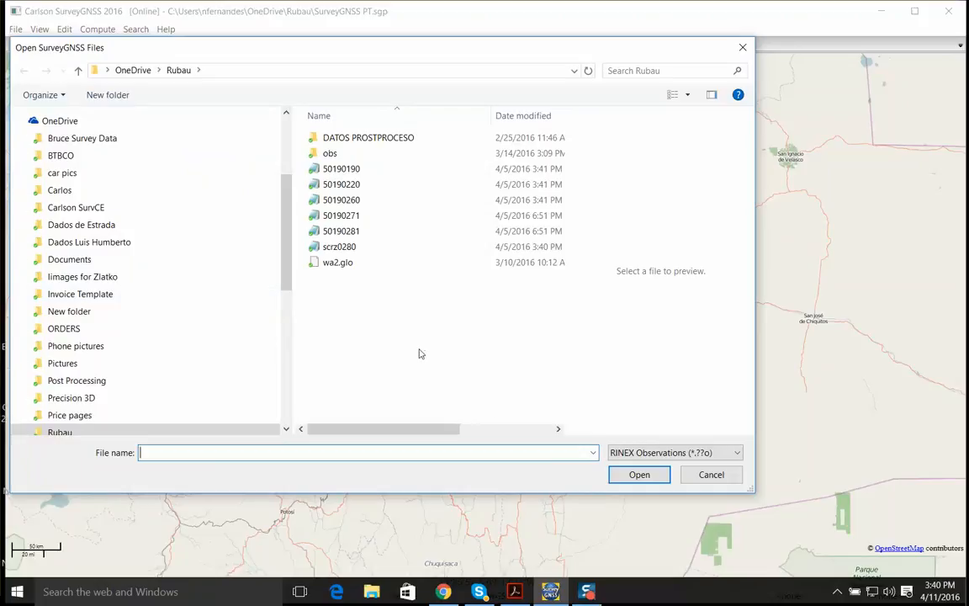
left_click(655, 456)
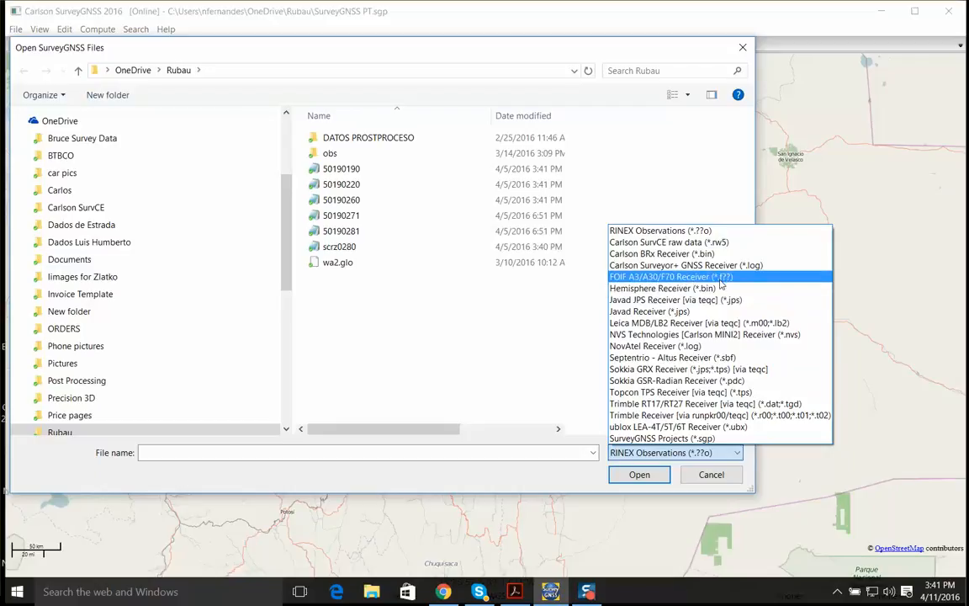
left_click(669, 231)
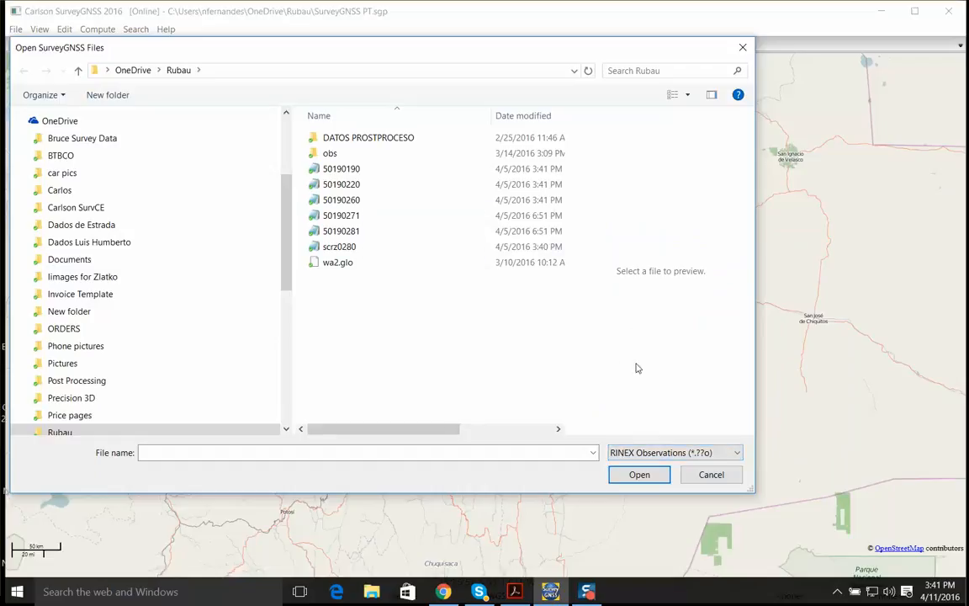
left_click(335, 246)
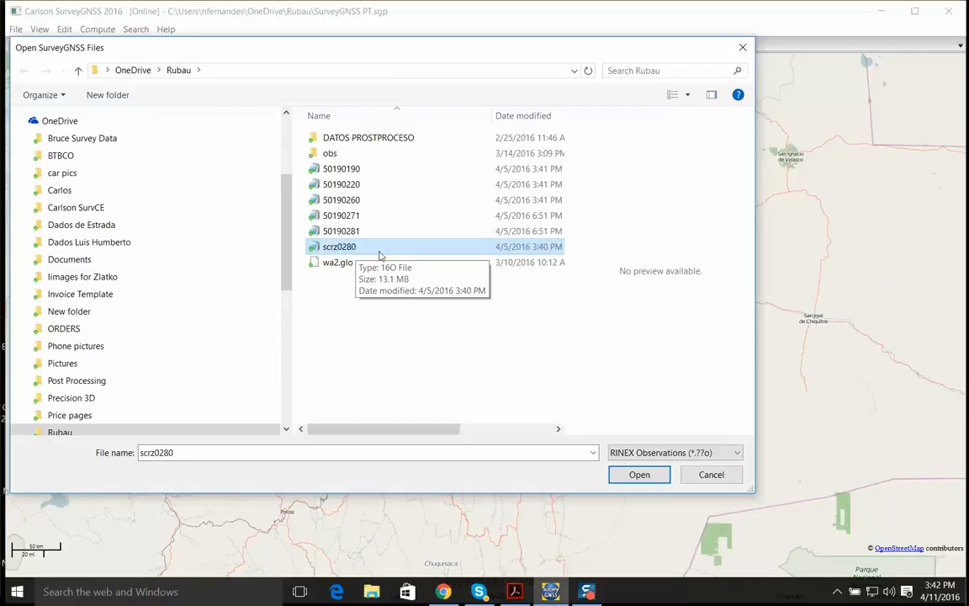
left_click(356, 235)
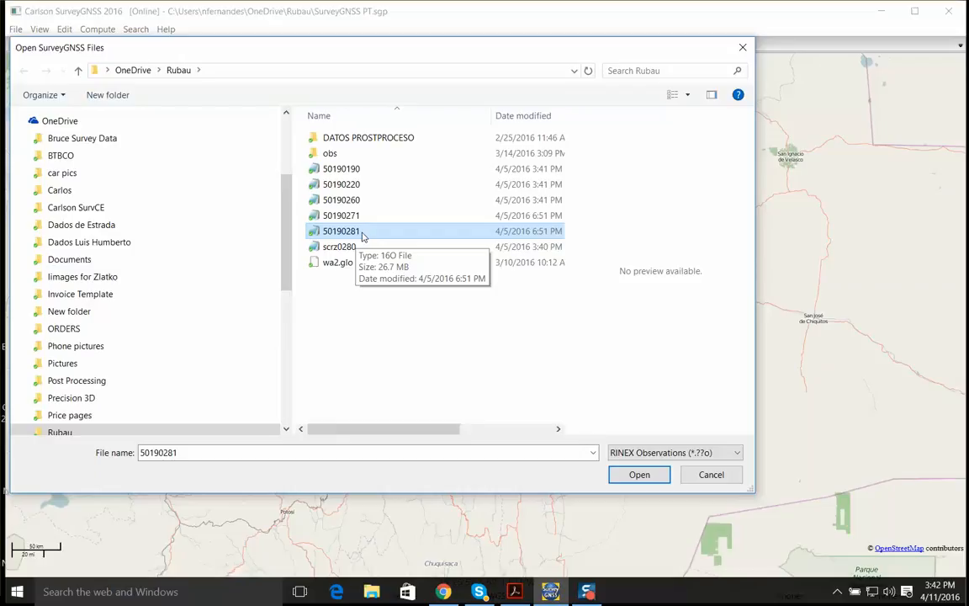
left_click(360, 218)
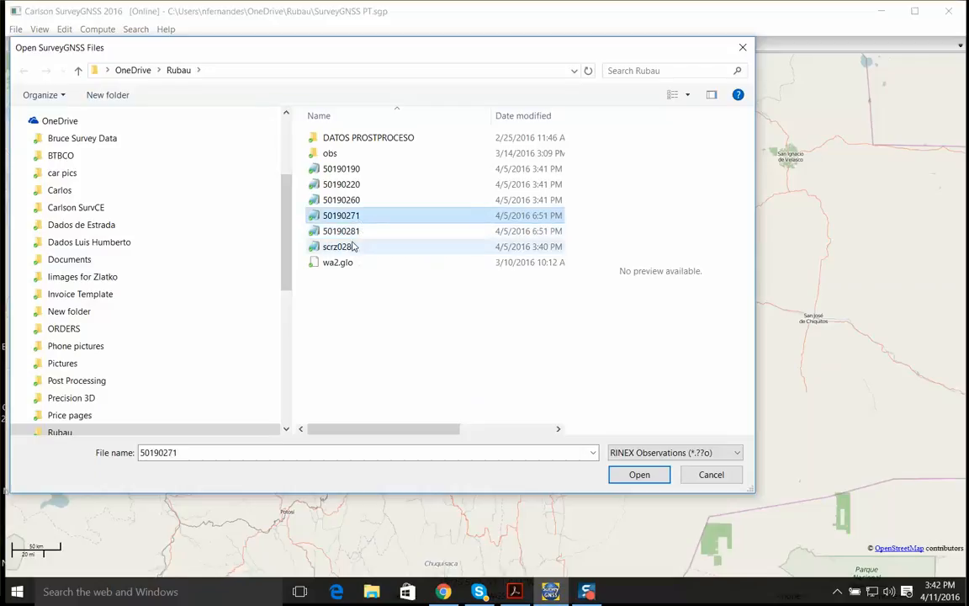
left_click(352, 245, "shift")
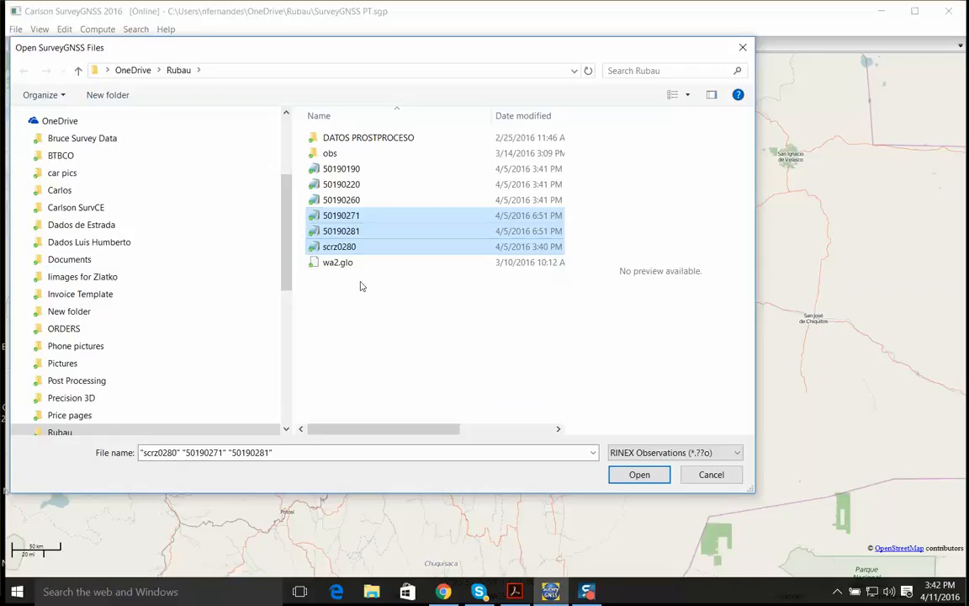
left_click(643, 473)
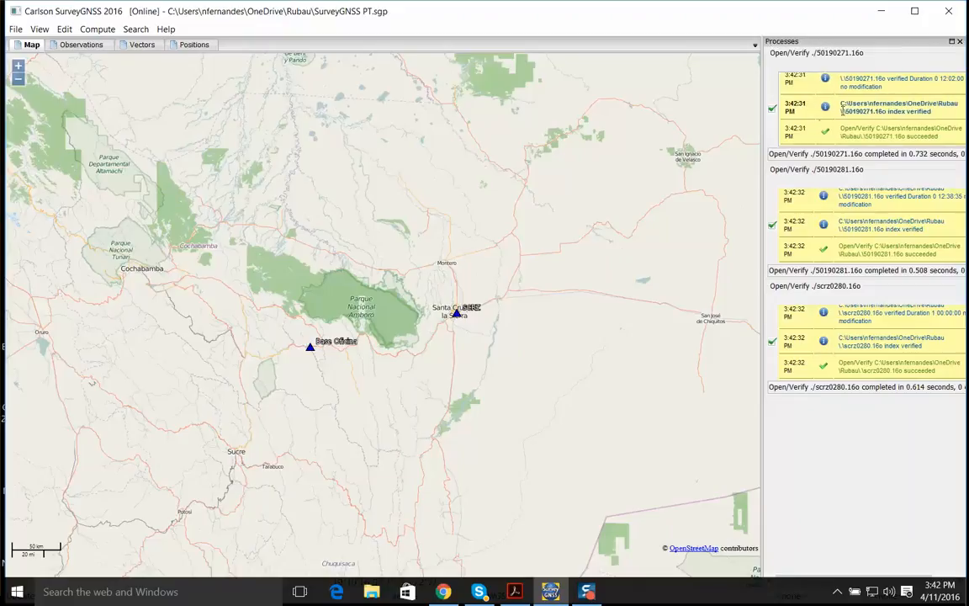
left_click(959, 42)
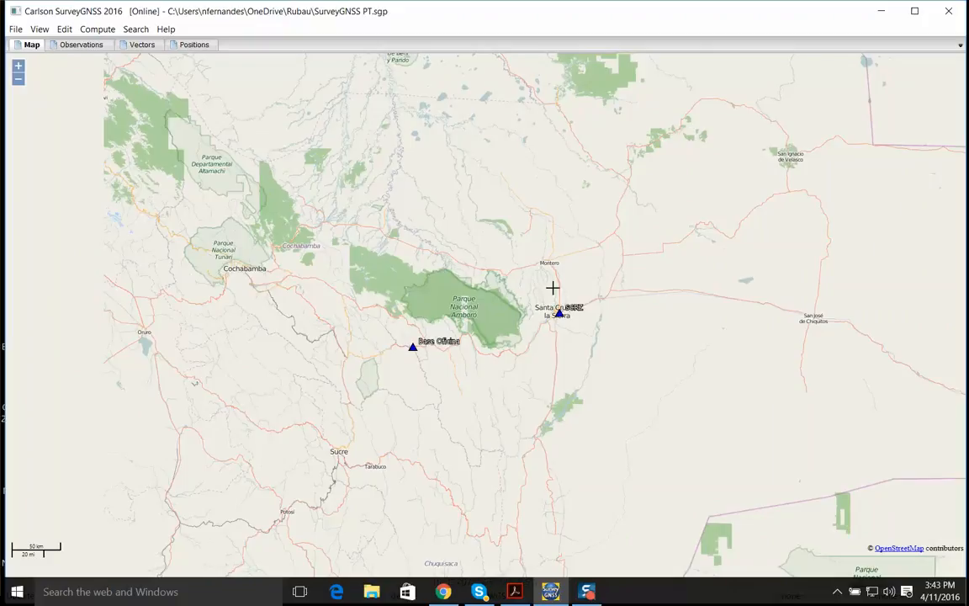
Examine the location of the SCRZ station on the map at Santa Cruz de la Sierra, down to street level
scroll(561, 318, "up", 4)
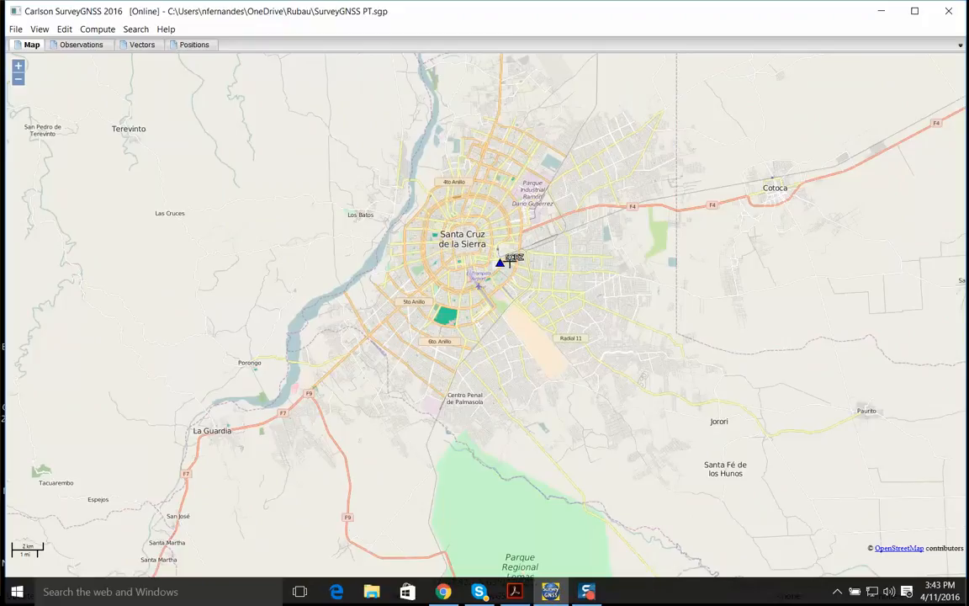
scroll(502, 266, "up", 2)
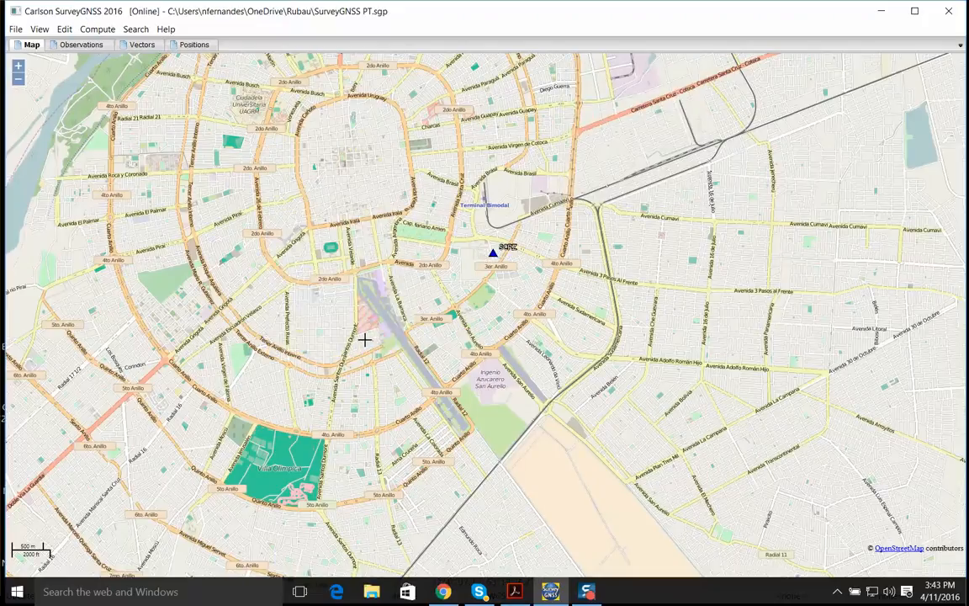
scroll(505, 246, "up", 2)
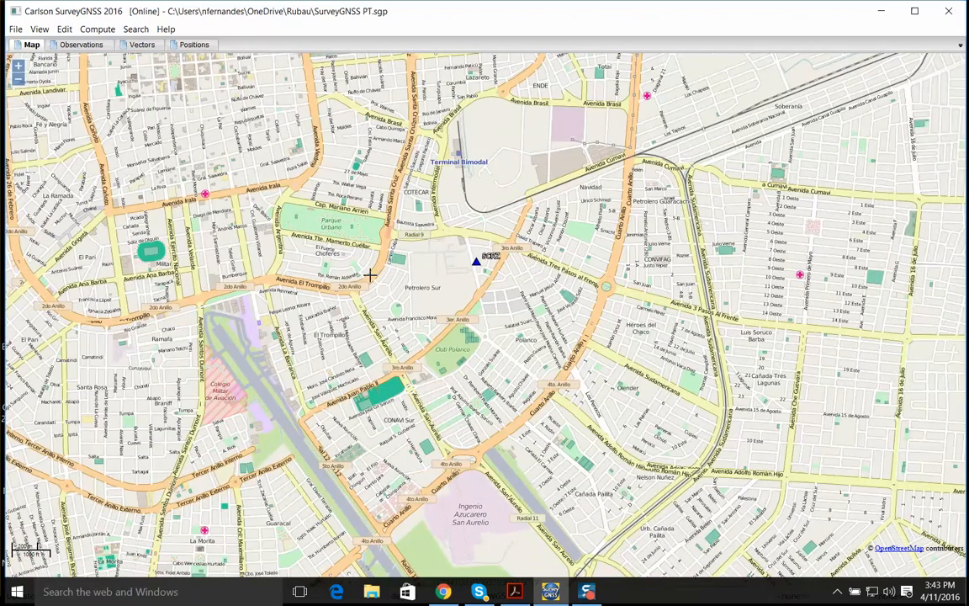
scroll(478, 266, "up", 2)
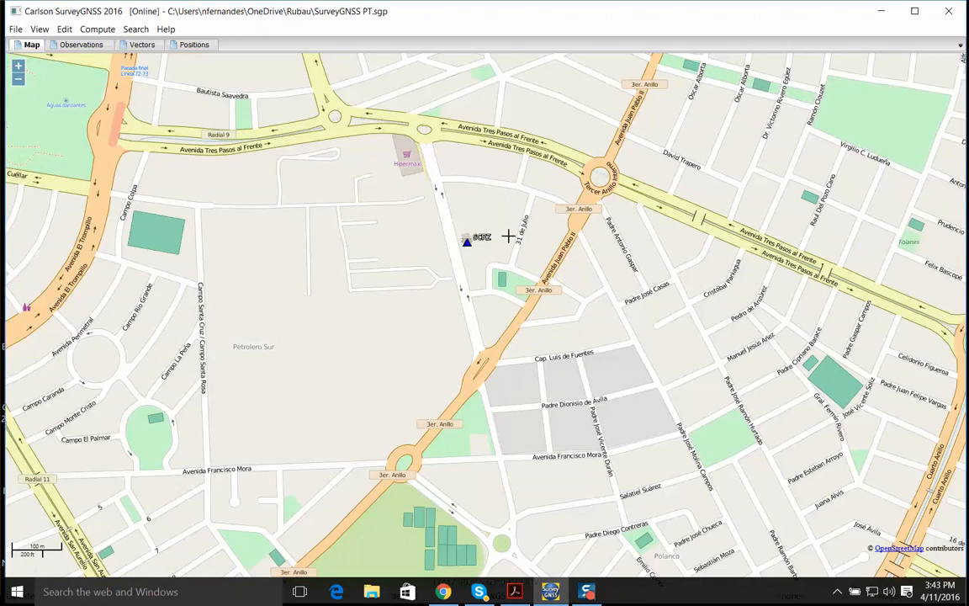
scroll(481, 284, "down", 2)
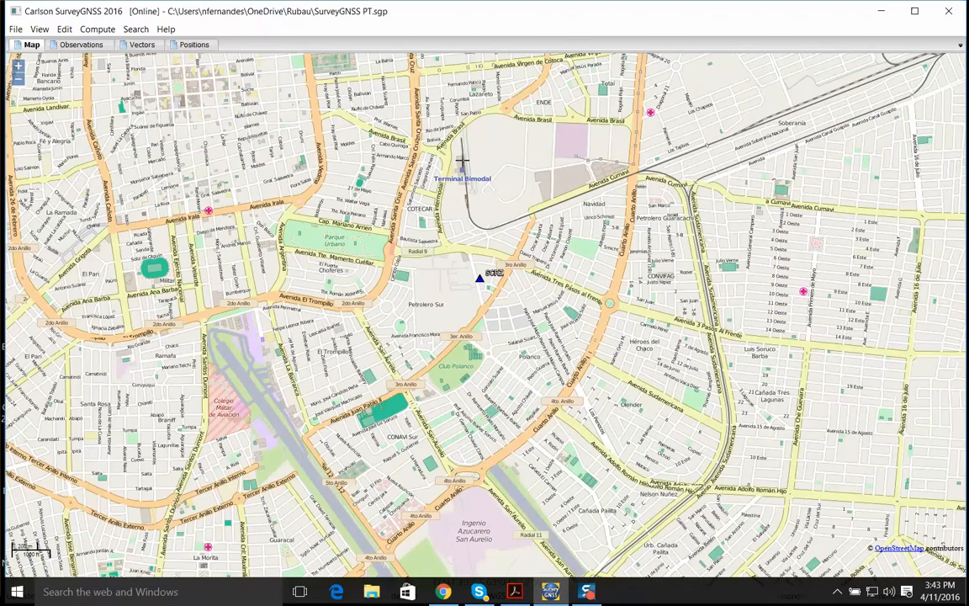
scroll(438, 277, "down", 1)
scroll(436, 277, "down", 1)
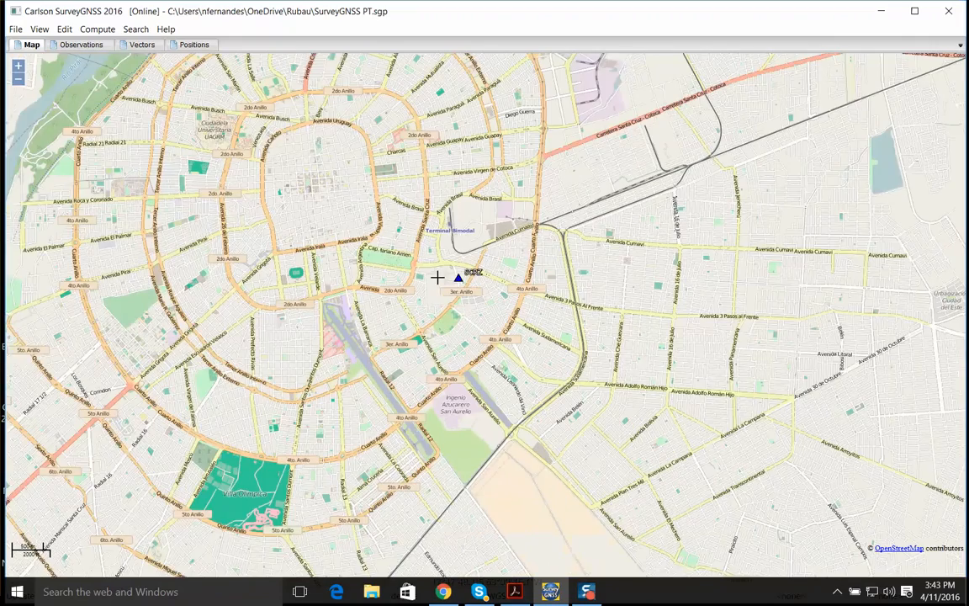
scroll(431, 277, "down", 2)
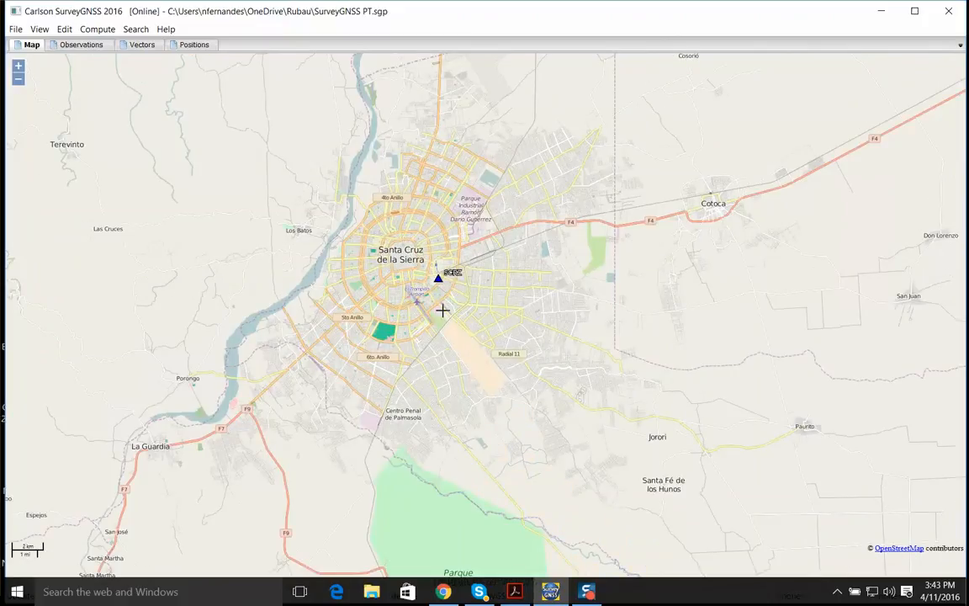
scroll(467, 310, "down", 5)
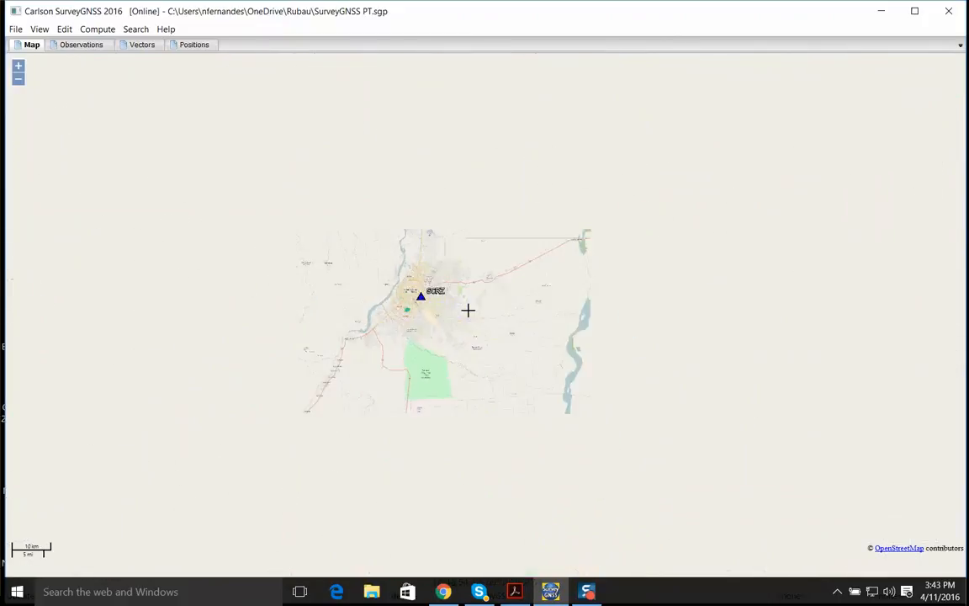
Examine the location of the Base Oficina station on the map near Saipina
left_click_drag(395, 331, 482, 312)
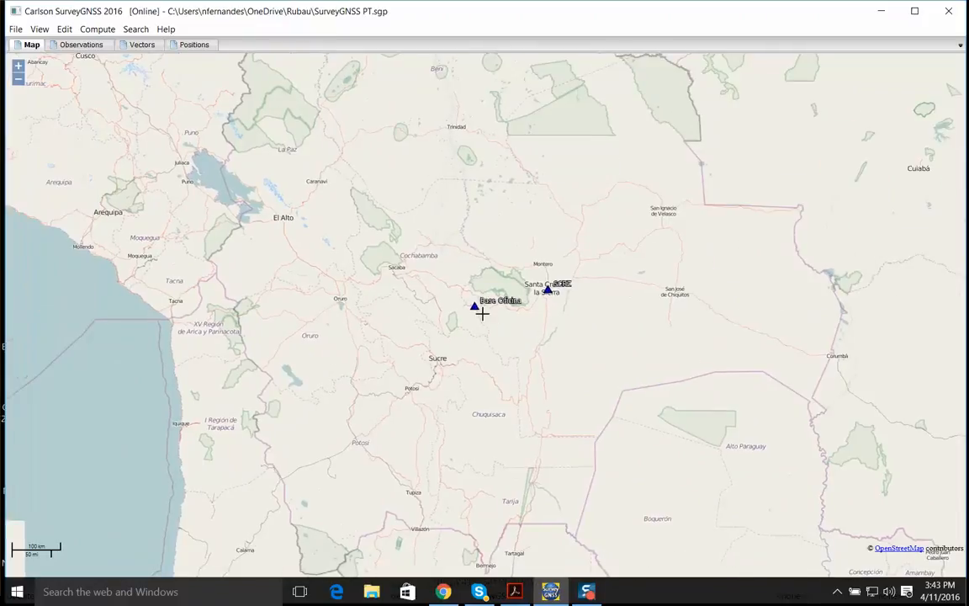
scroll(481, 312, "up", 1)
scroll(479, 311, "up", 3)
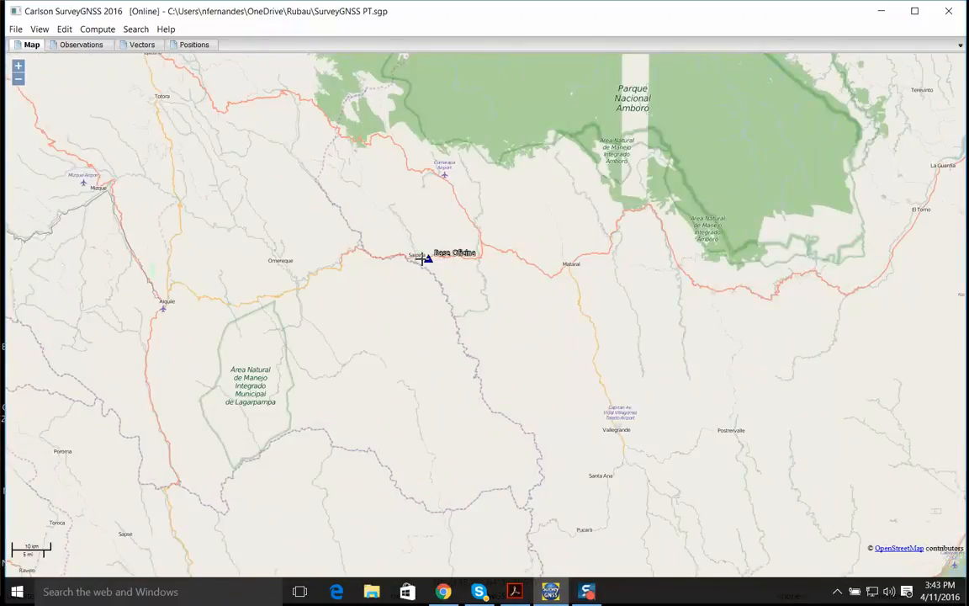
scroll(421, 259, "up", 1)
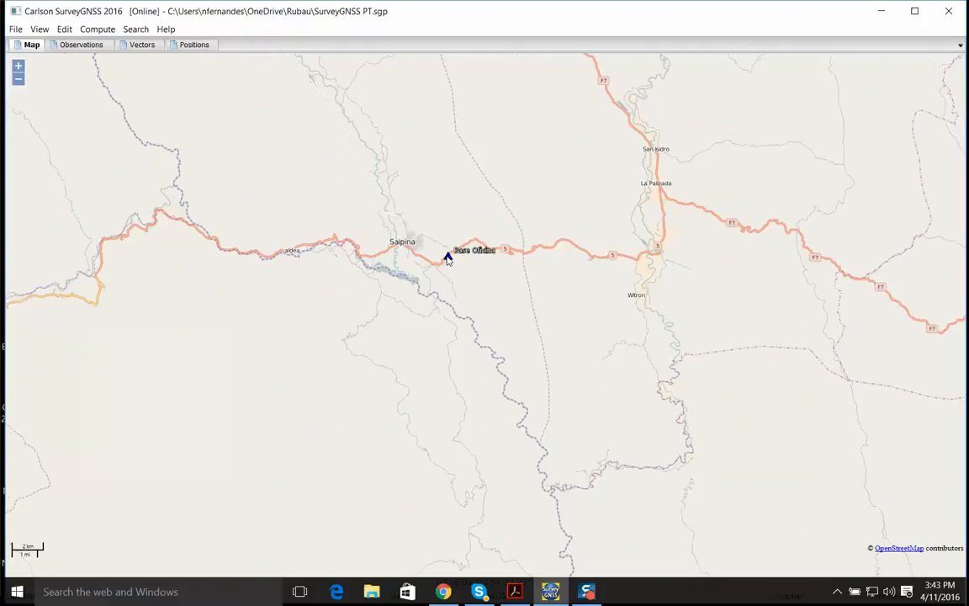
scroll(448, 258, "up", 2)
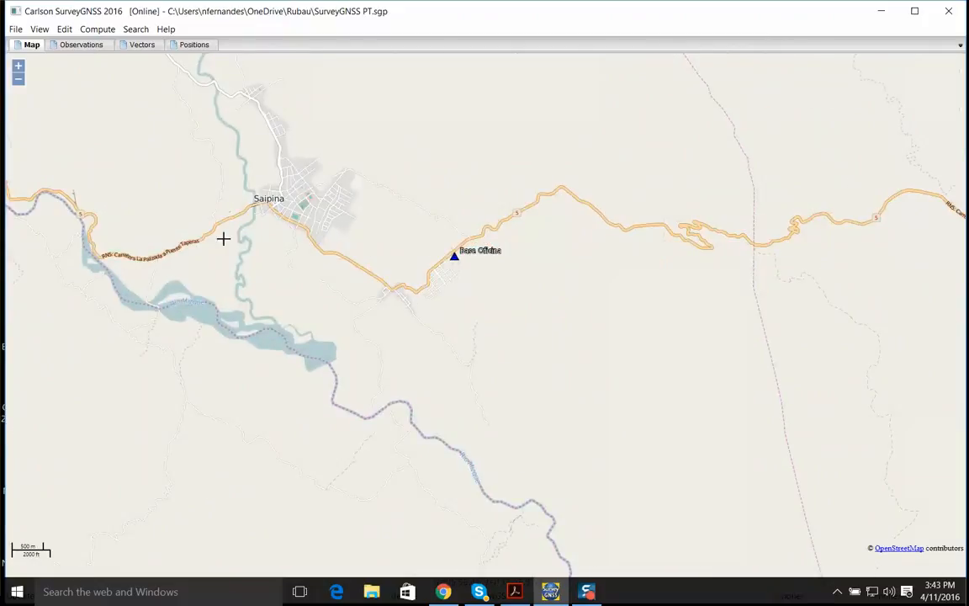
scroll(433, 243, "up", 2)
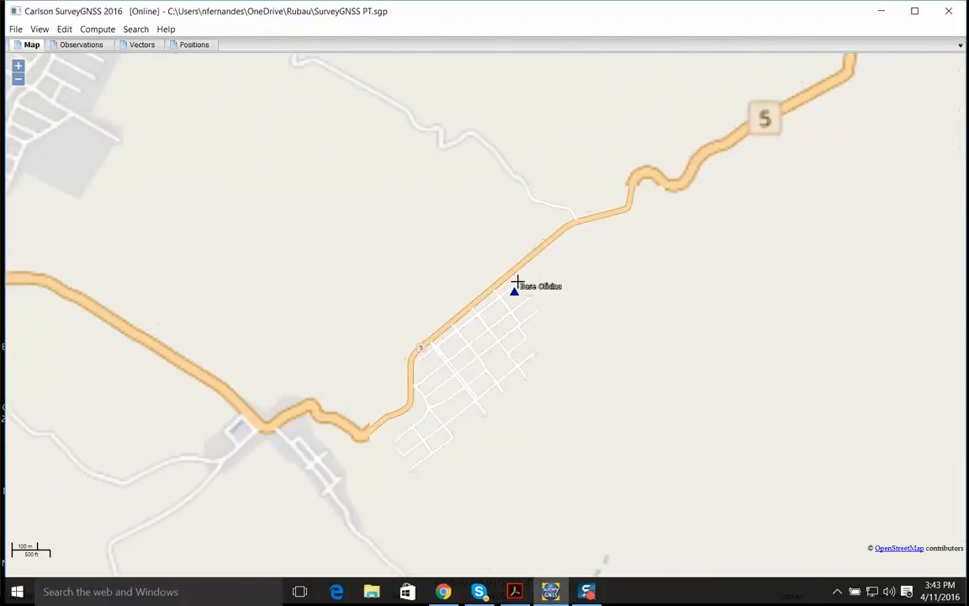
scroll(491, 315, "up", 1)
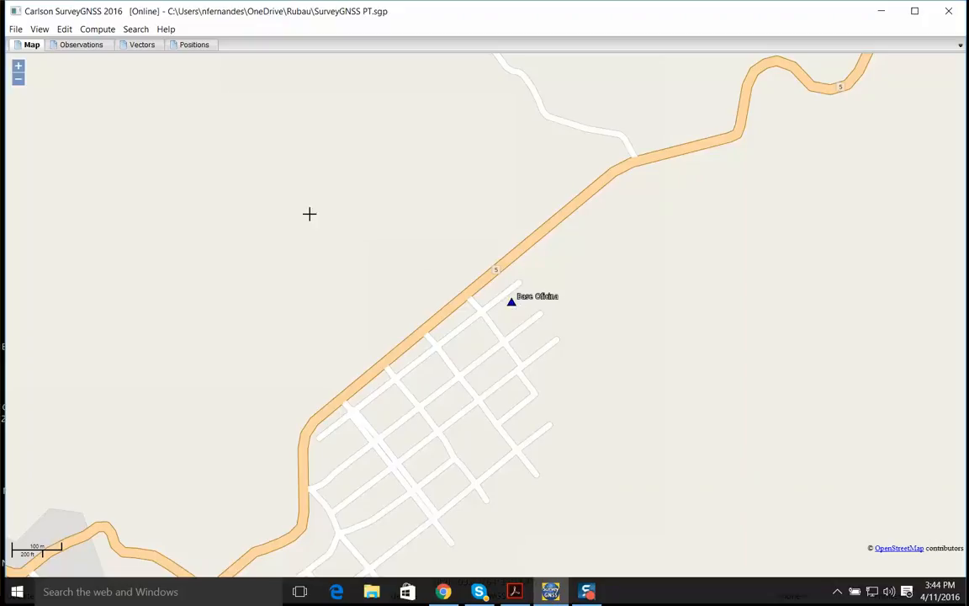
Review the list of loaded observations and select the 50190271 occupation of Base Oficina
left_click(72, 47)
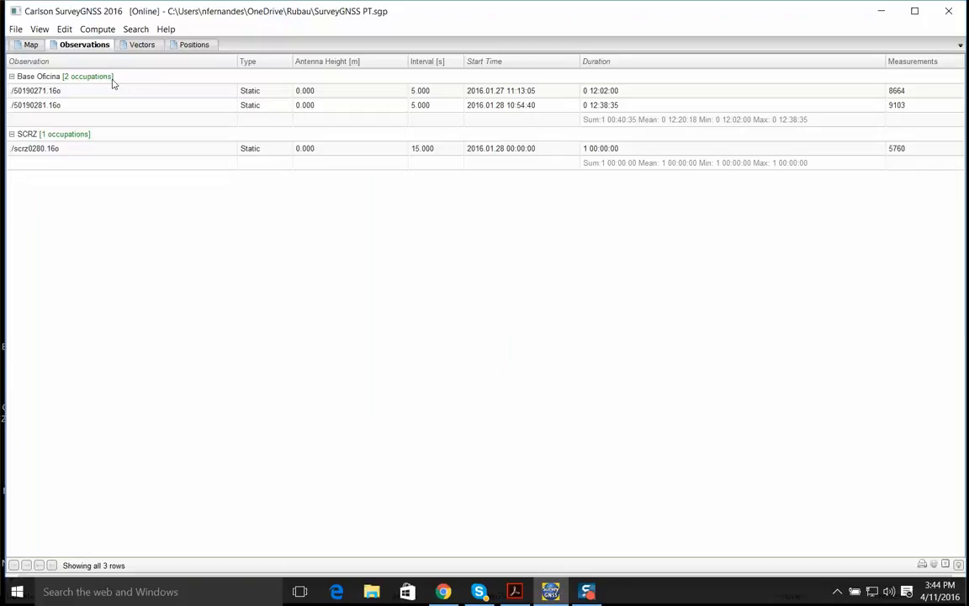
left_click(65, 95)
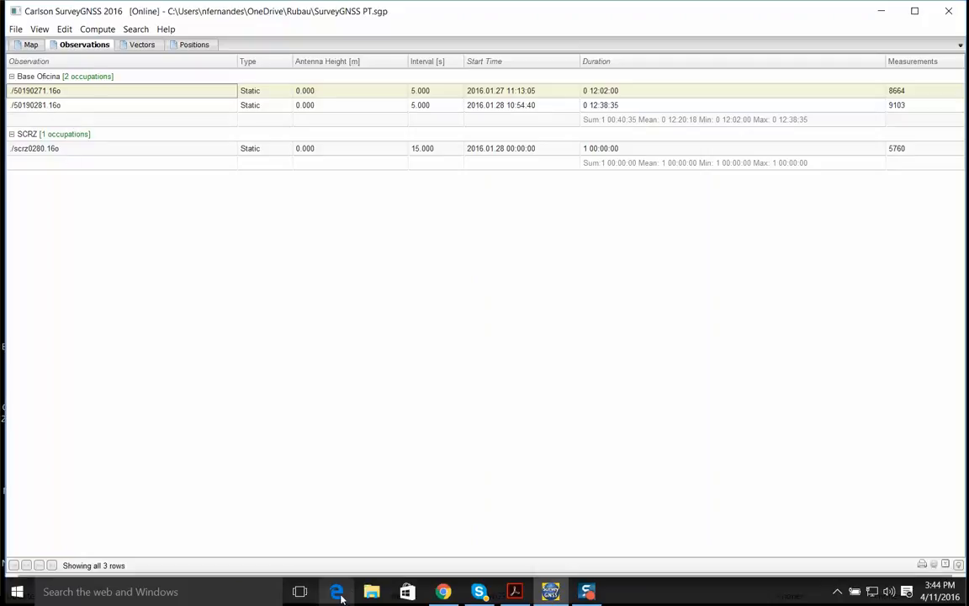
Switch to File Explorer, look through Rubau's obs folder and the raw files in DATOS PROSTPROCESO\OFICINA, and close the window
left_click(370, 596)
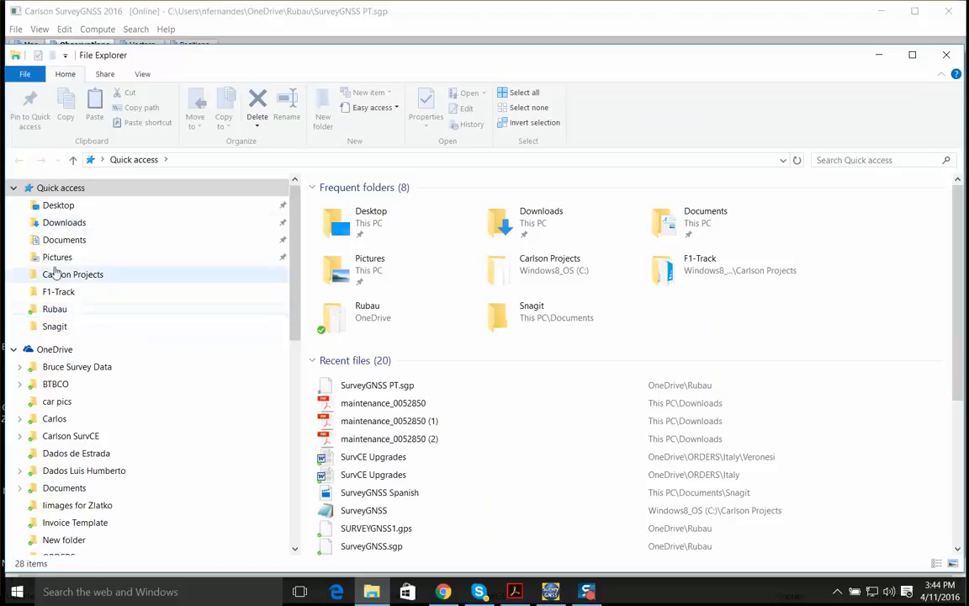
left_click(76, 311)
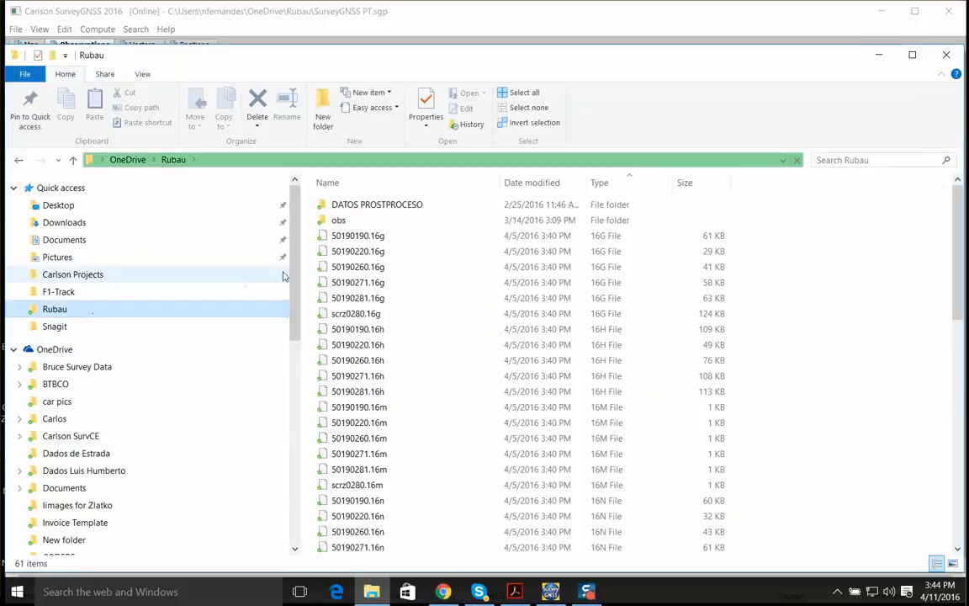
double_click(337, 220)
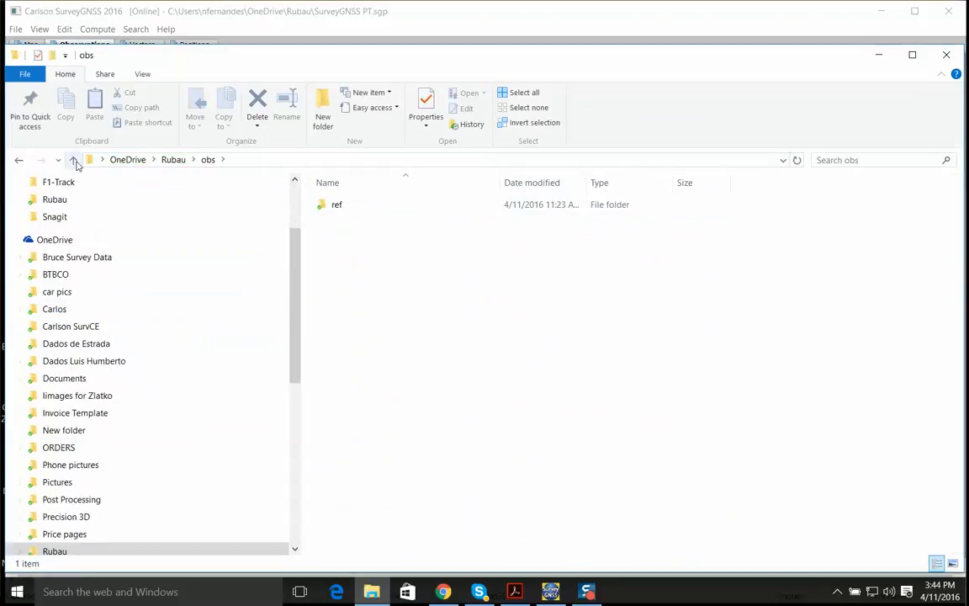
left_click(74, 159)
double_click(336, 205)
double_click(337, 235)
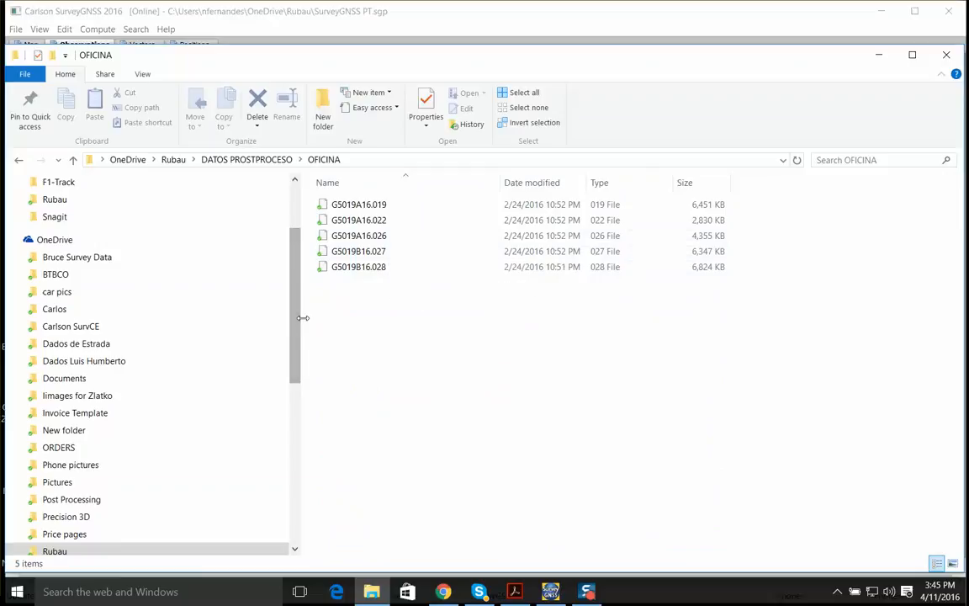
left_click(946, 55)
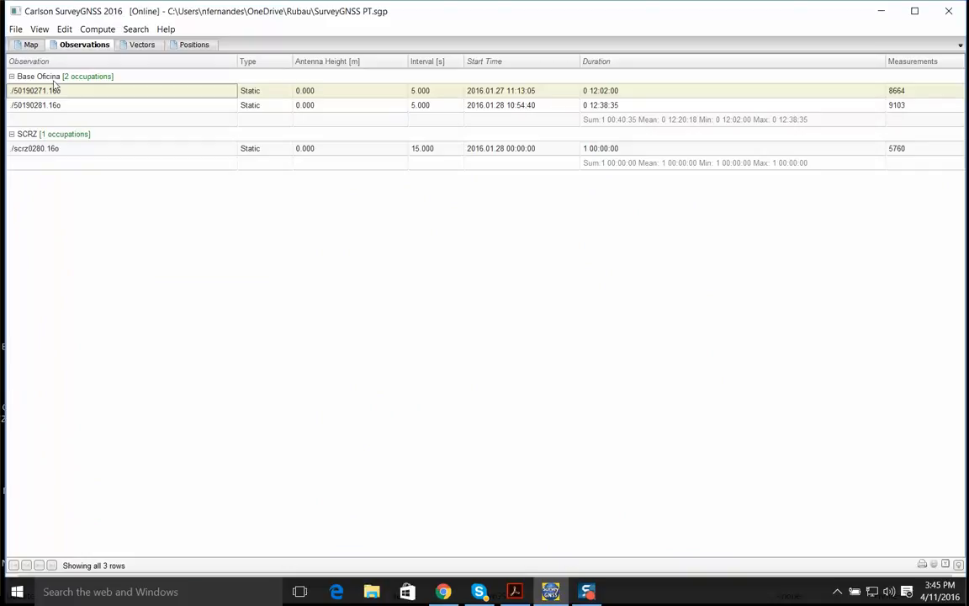
Review the scrz0280 observation and the project's vectors and positions tables, ending back on the observations list
left_click(35, 146)
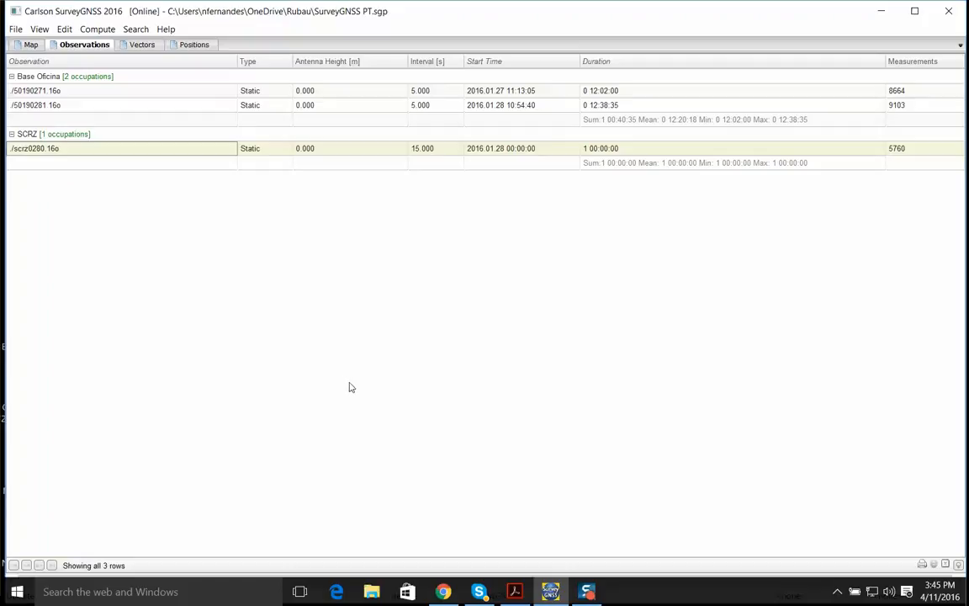
left_click(143, 45)
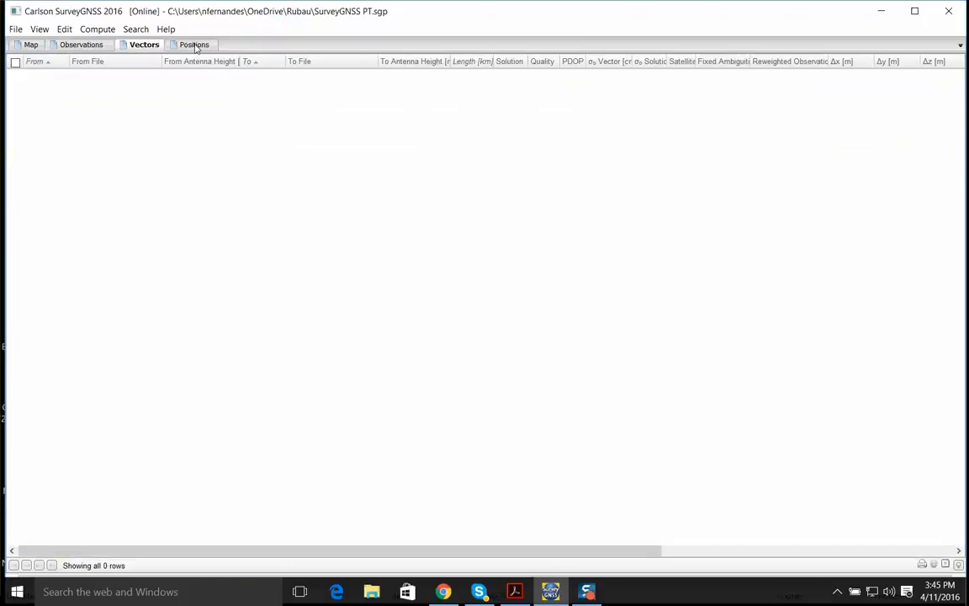
left_click(178, 45)
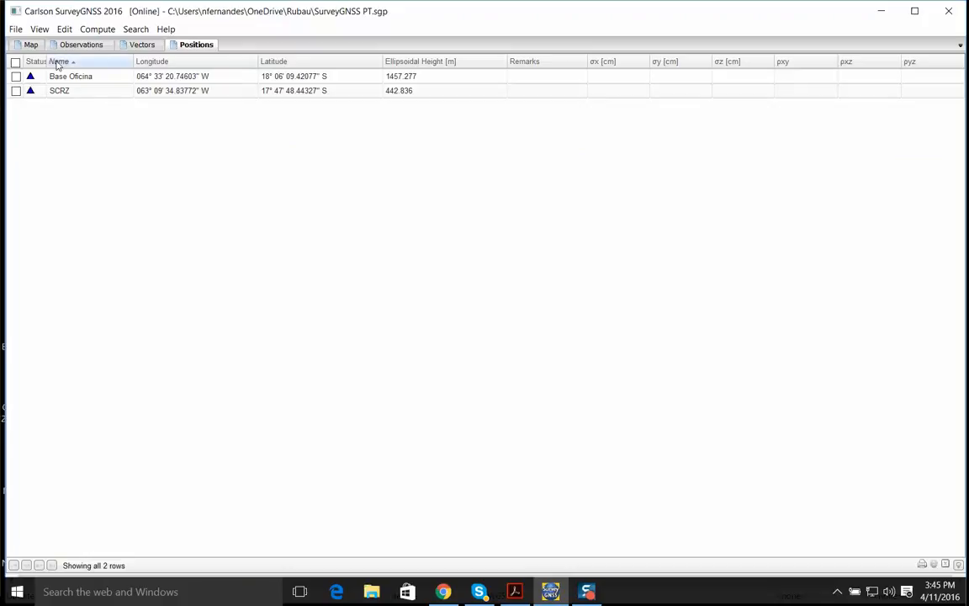
left_click(31, 45)
left_click(80, 45)
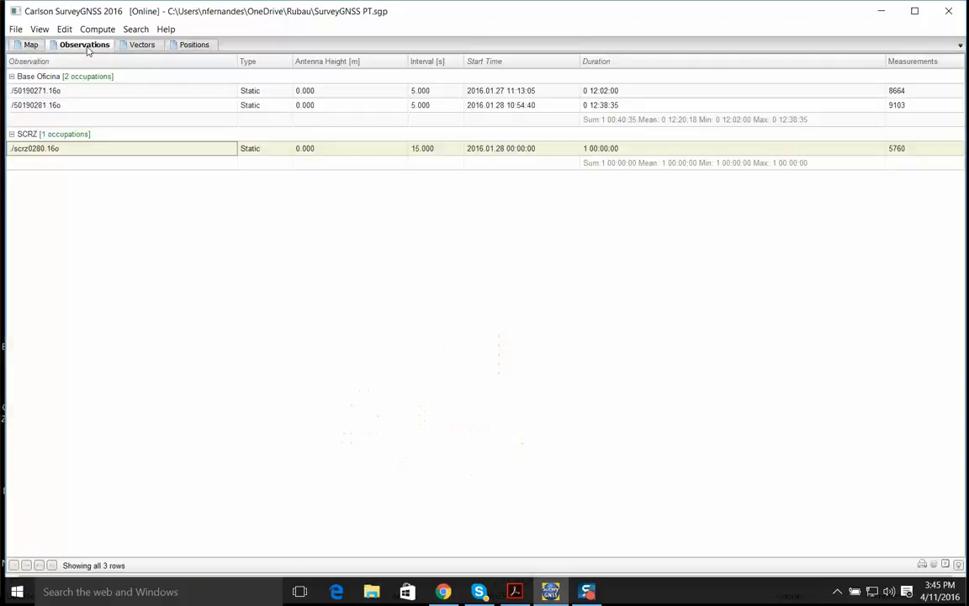
Compare the two Base Oficina occupations, 50190271 and 50190281, with the SCRZ observation scrz0280
left_click(57, 105)
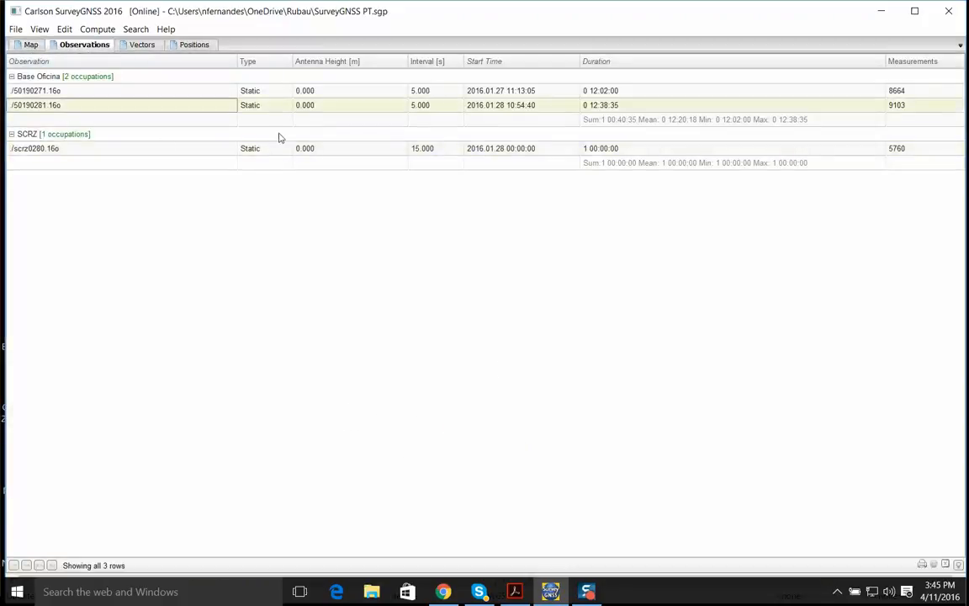
left_click(113, 90)
left_click(65, 105)
left_click(72, 146)
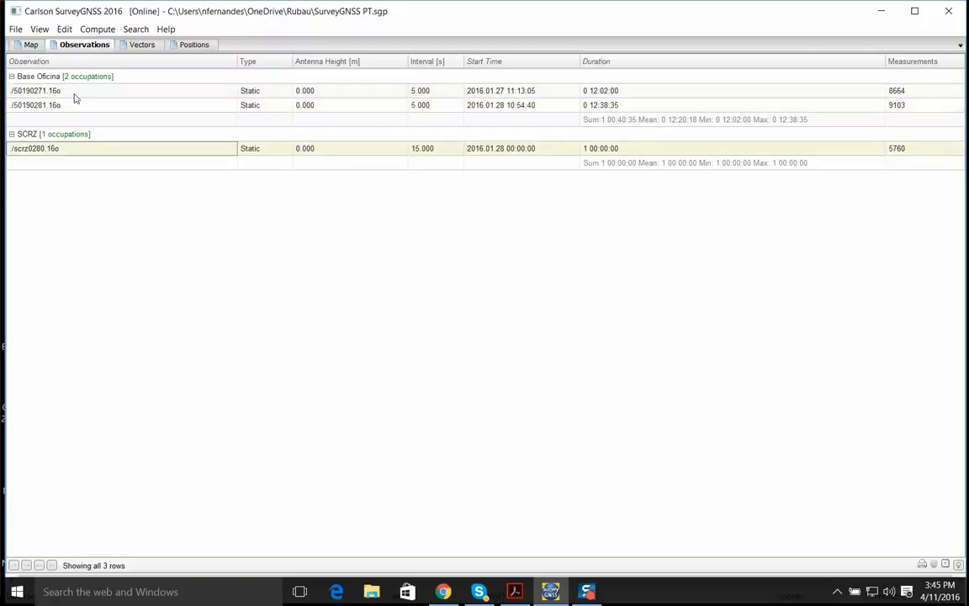
left_click(69, 90)
left_click(70, 147)
Show the observation durations chart, enlarge it, and plot scrz0280, 50190281 and 50190271 together
left_click(40, 30)
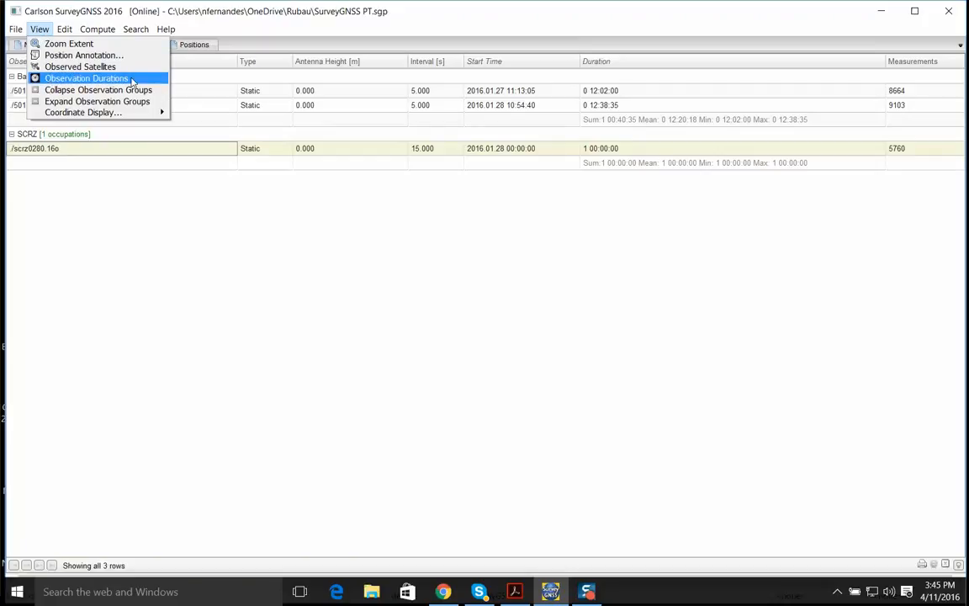
left_click(86, 78)
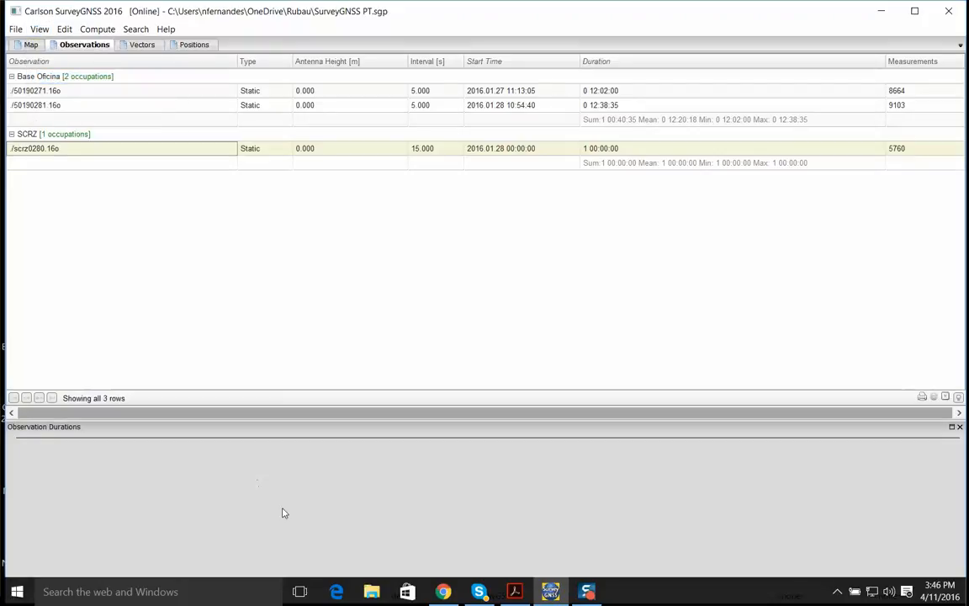
left_click_drag(320, 420, 291, 356)
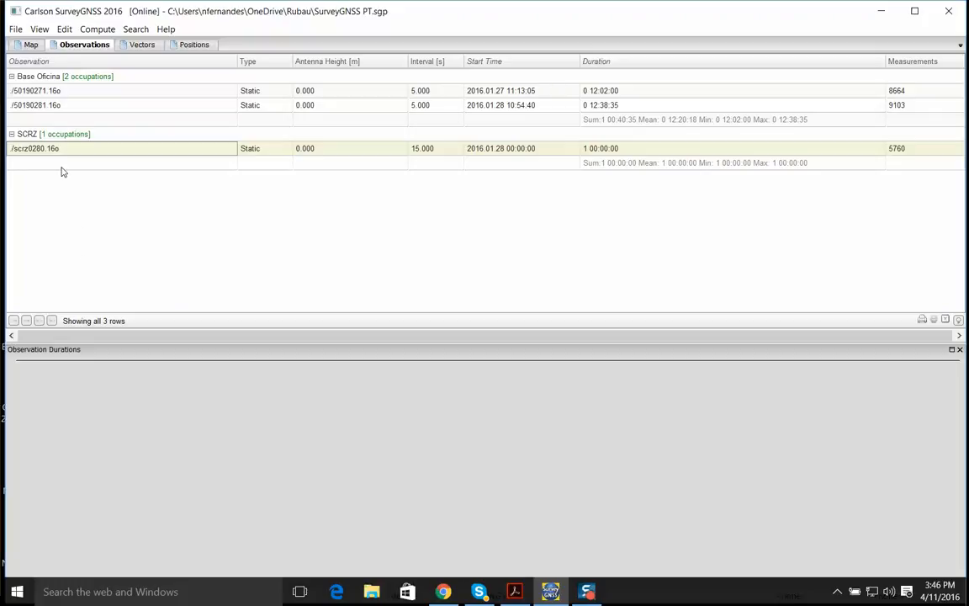
left_click(56, 107, "ctrl")
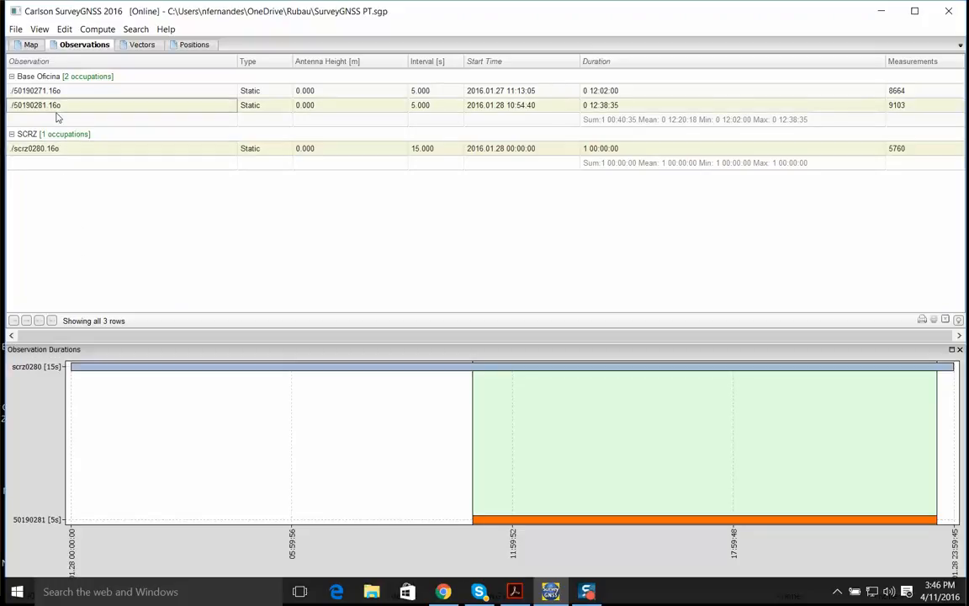
left_click(66, 96, "ctrl")
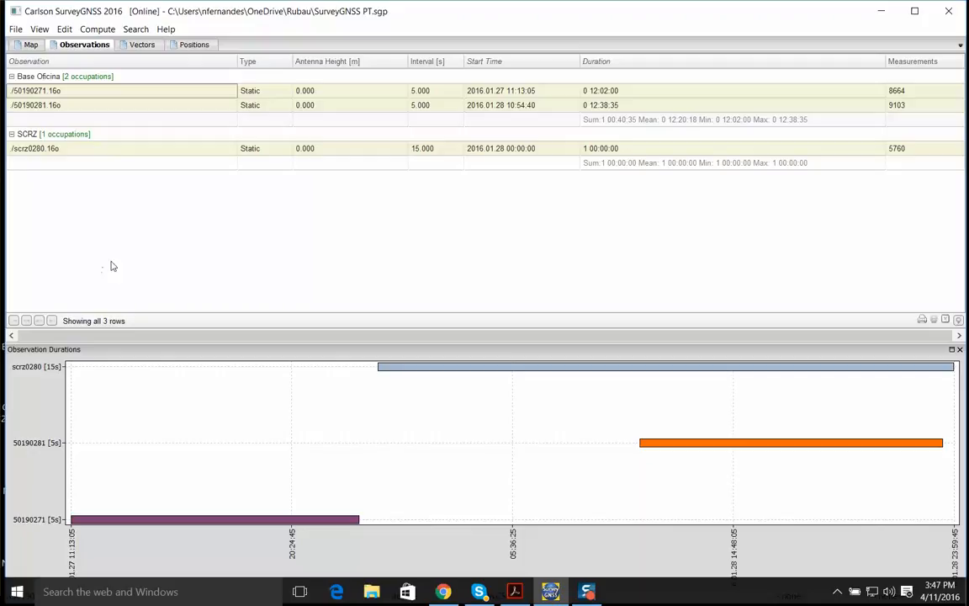
Open the preferences at the general settings and place the dialog higher on the screen
left_click(64, 29)
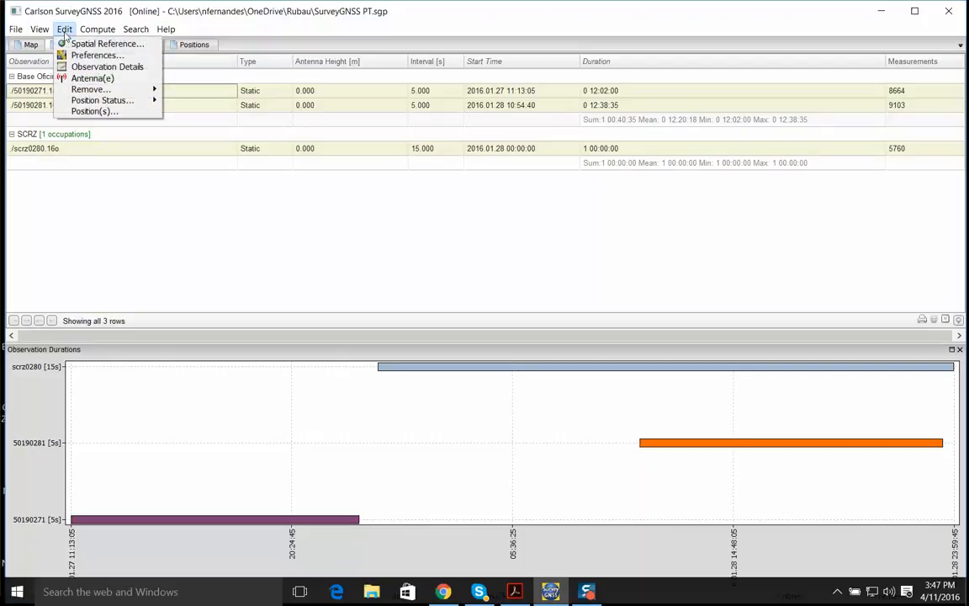
left_click(93, 55)
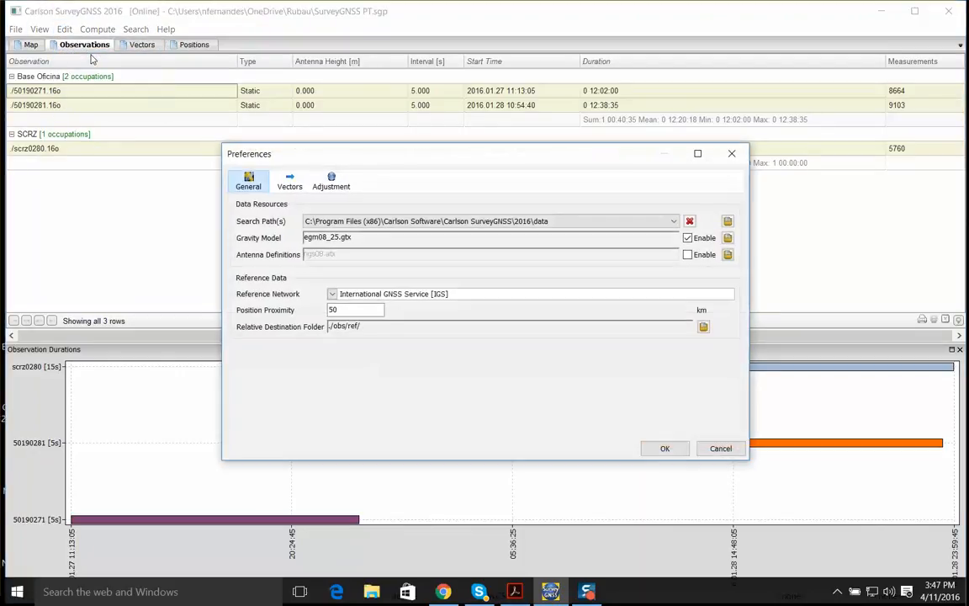
left_click_drag(325, 156, 357, 90)
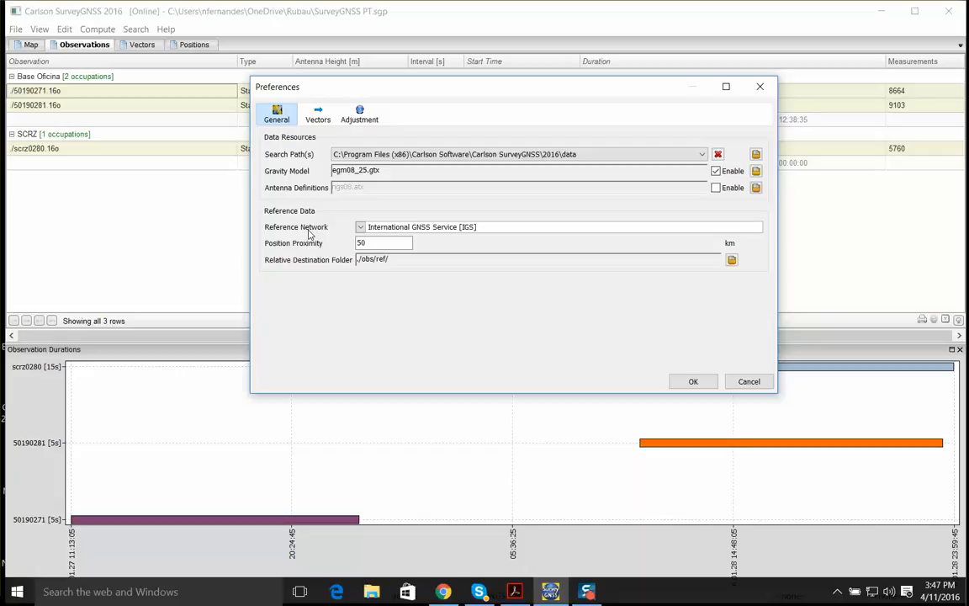
Try the Australian Regional GNSS Network as the reference network, restore International GNSS Service [IGS], and look over the network list
left_click(360, 227)
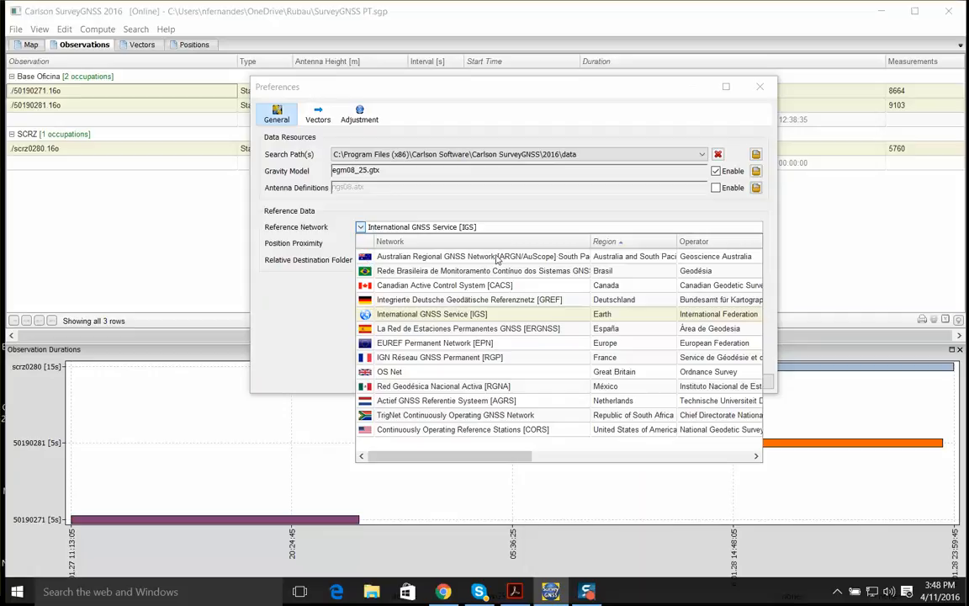
left_click(496, 257)
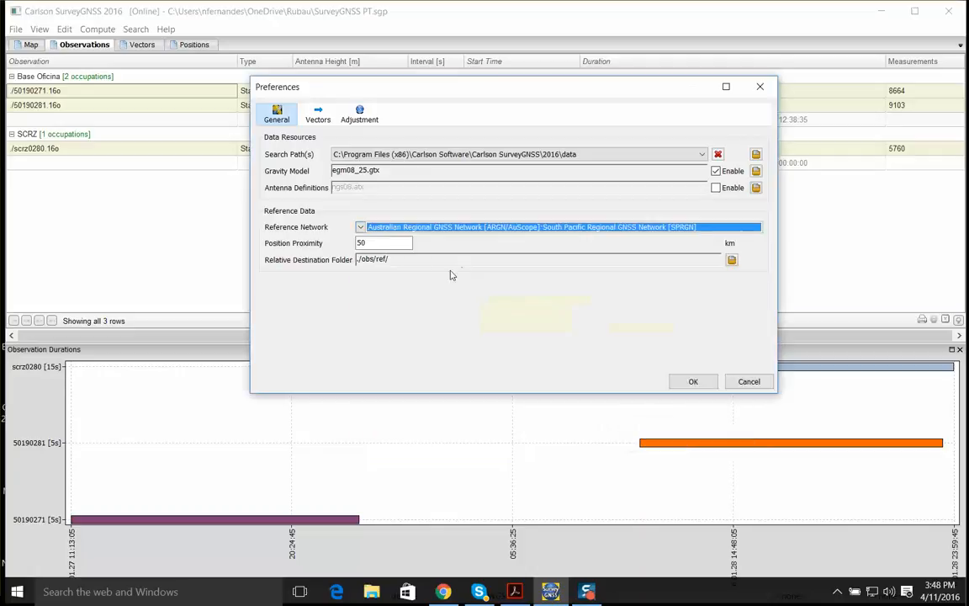
left_click(360, 227)
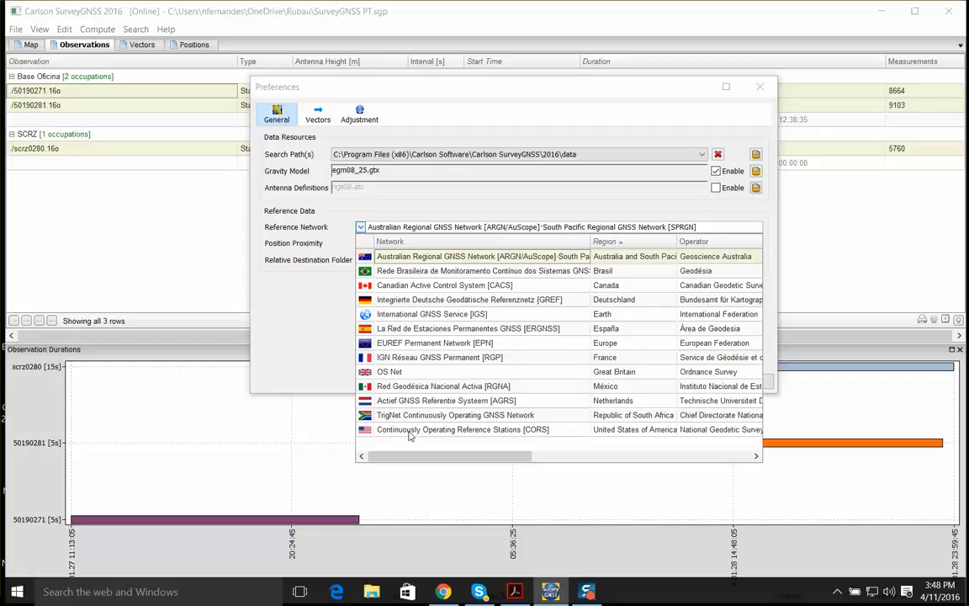
left_click(382, 315)
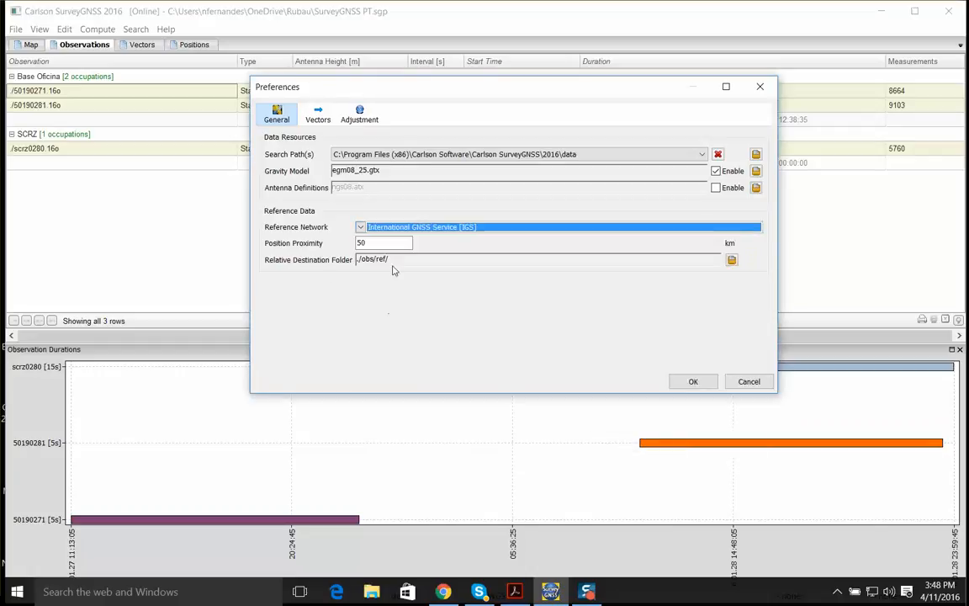
left_click(361, 227)
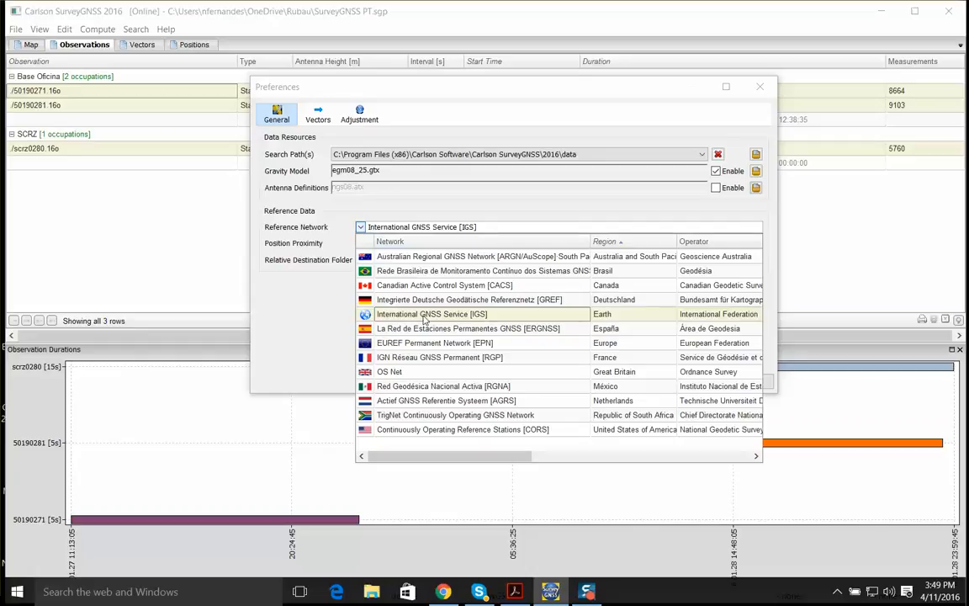
left_click(291, 292)
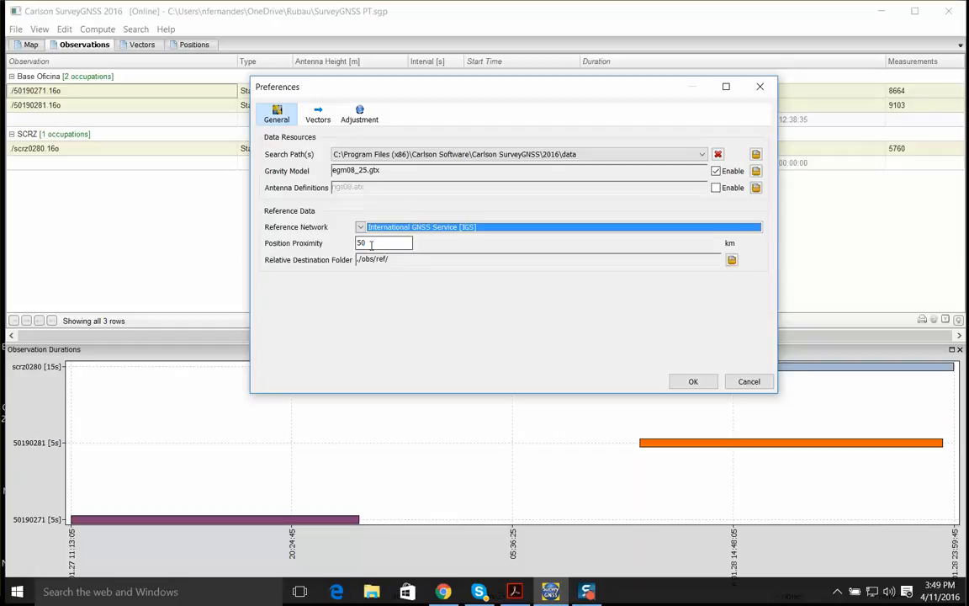
Set the position proximity for reference data to 200 km and accept the preferences
key("Tab")
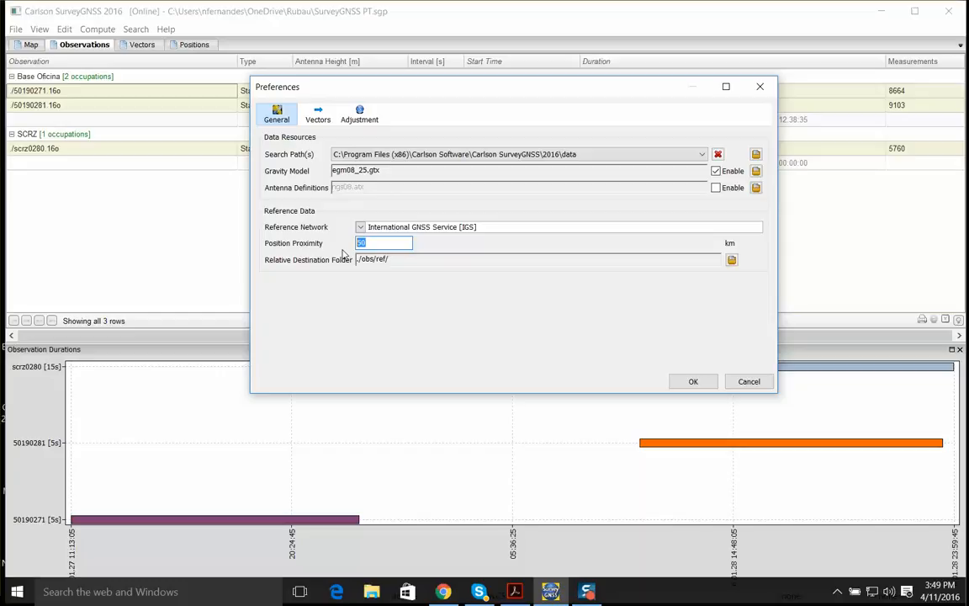
type("200")
left_click(686, 383)
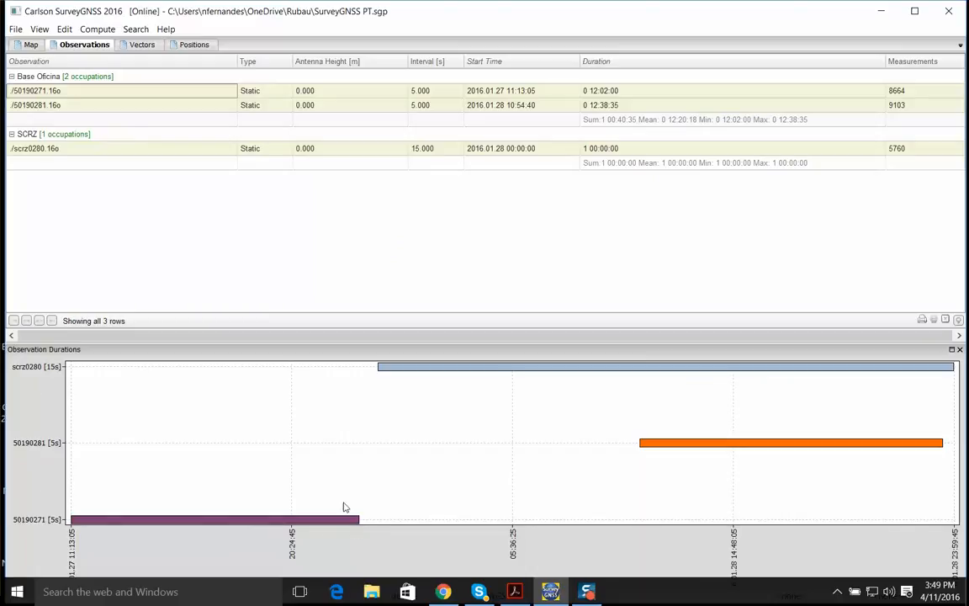
Select only the 50190271 observation of Base Oficina and look over the operations available for it
left_click(155, 148)
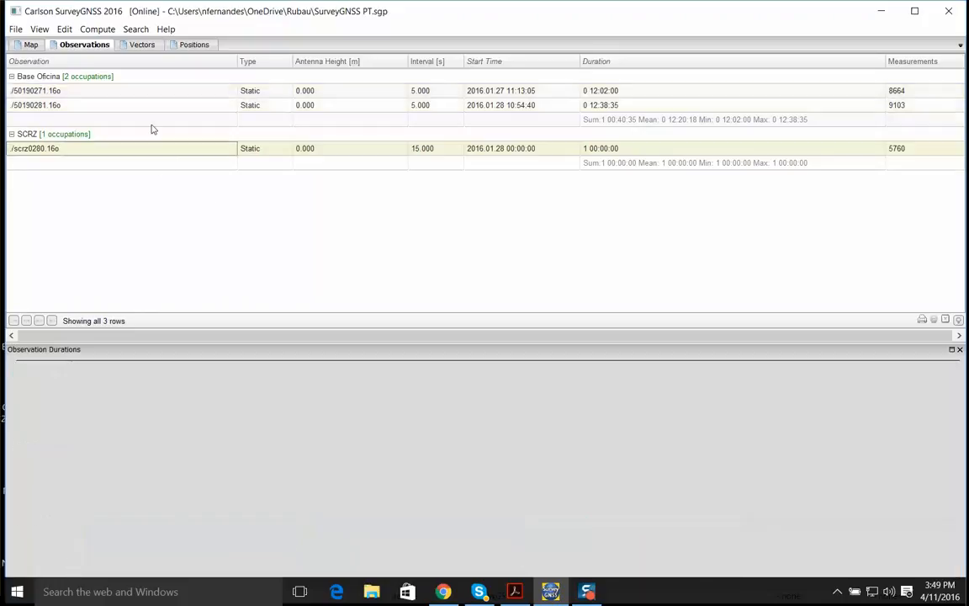
left_click(98, 106)
left_click(77, 96)
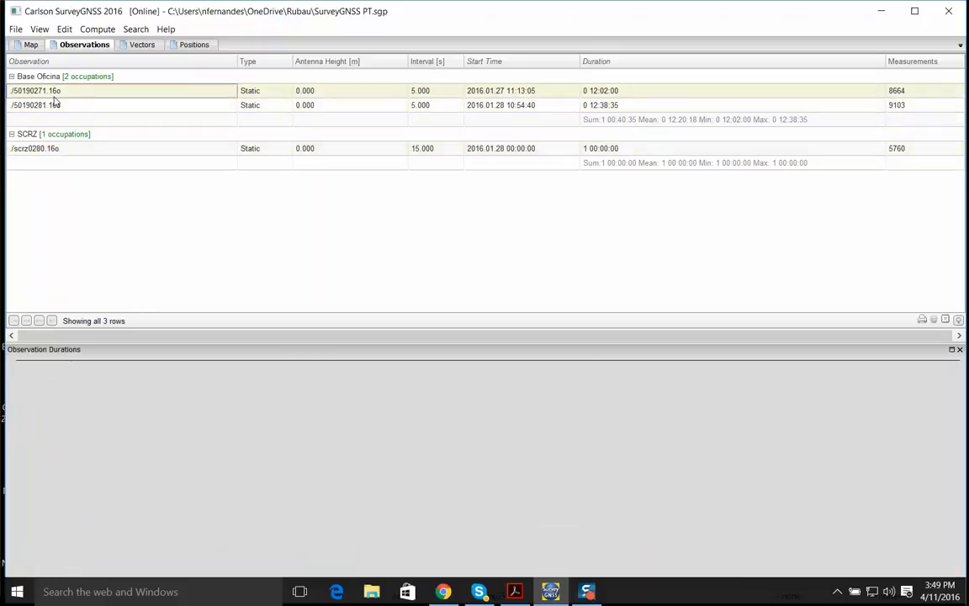
right_click(66, 97)
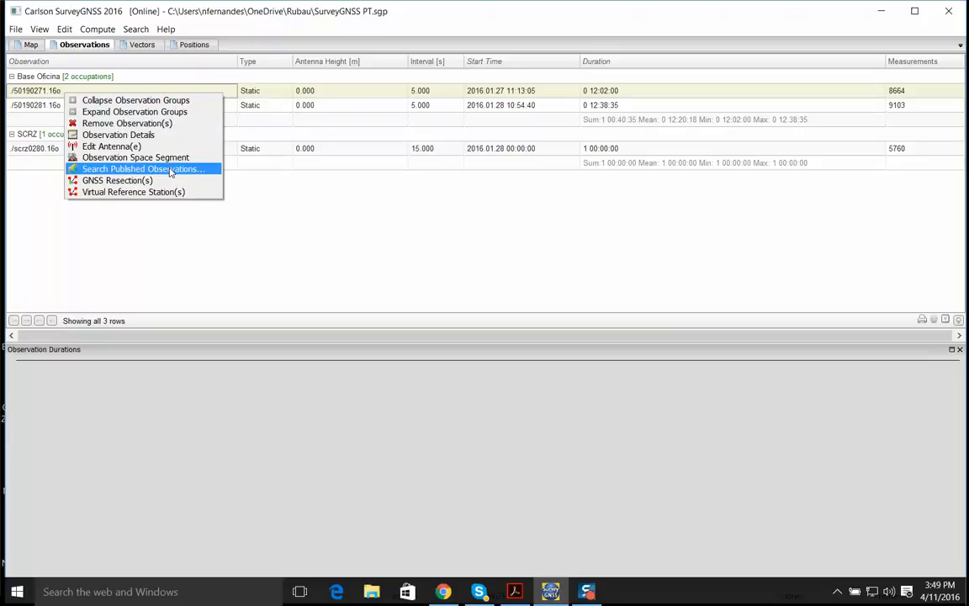
Review the reference network and position proximity in the general preferences, then dismiss the dialog
left_click(64, 31)
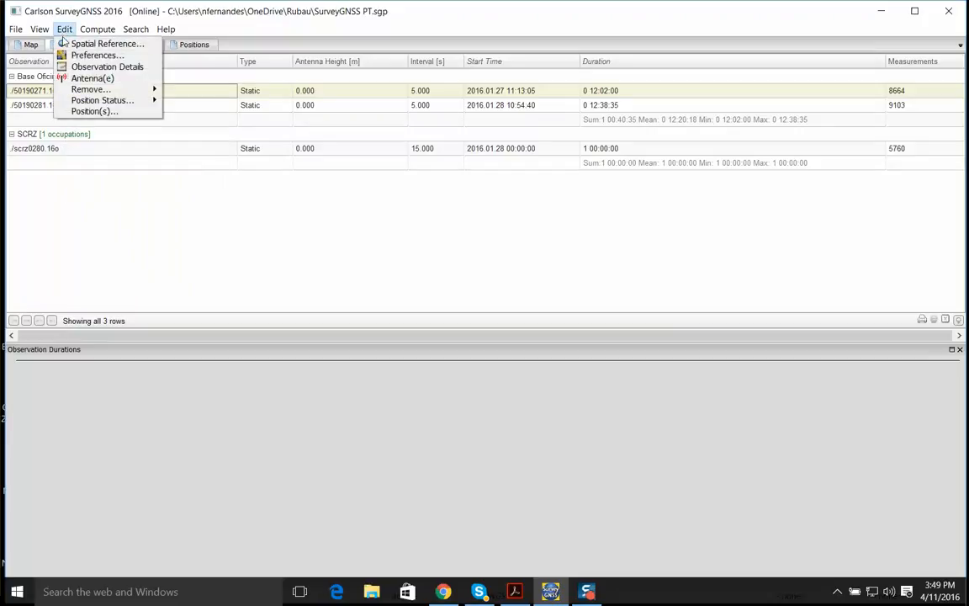
left_click(67, 56)
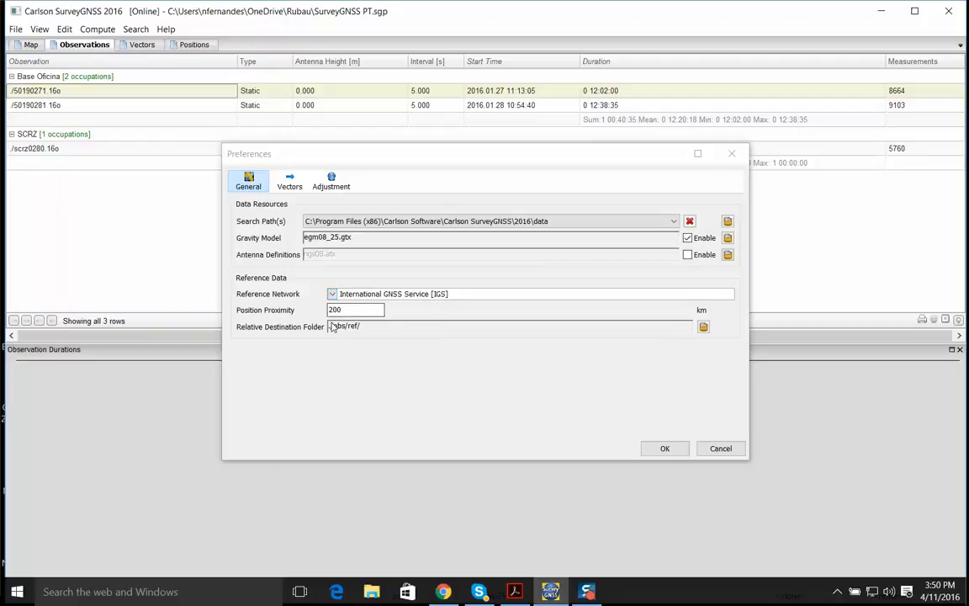
left_click(711, 451)
Search the published observations for the 50190271 observation of Base Oficina
right_click(107, 95)
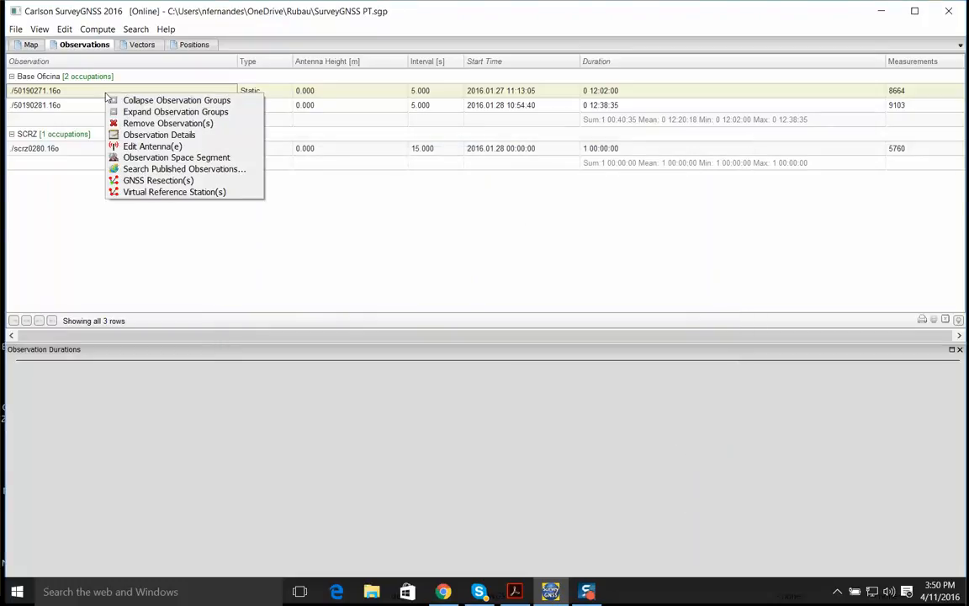
left_click(152, 170)
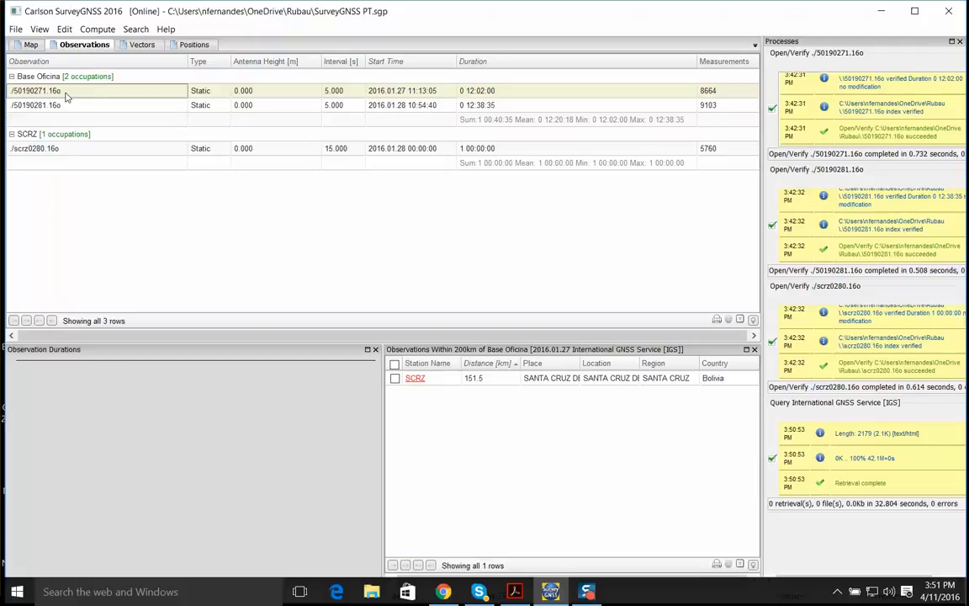
Open the SCRZ station's web page, examine its station information, data-quality plots and position residuals, and return to SurveyGNSS
left_click(415, 379)
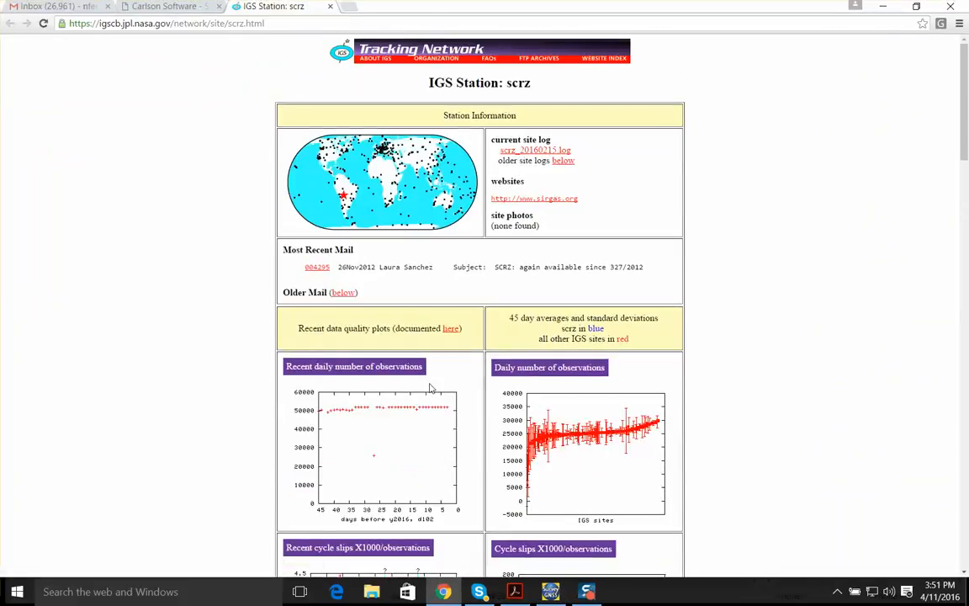
scroll(396, 374, "down", 3)
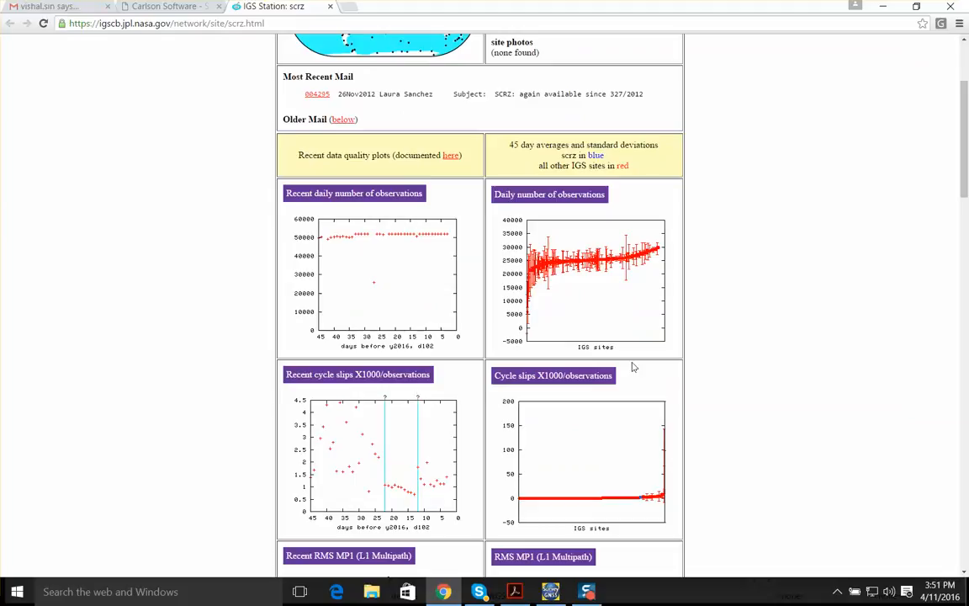
scroll(633, 368, "up", 1)
scroll(584, 182, "up", 2)
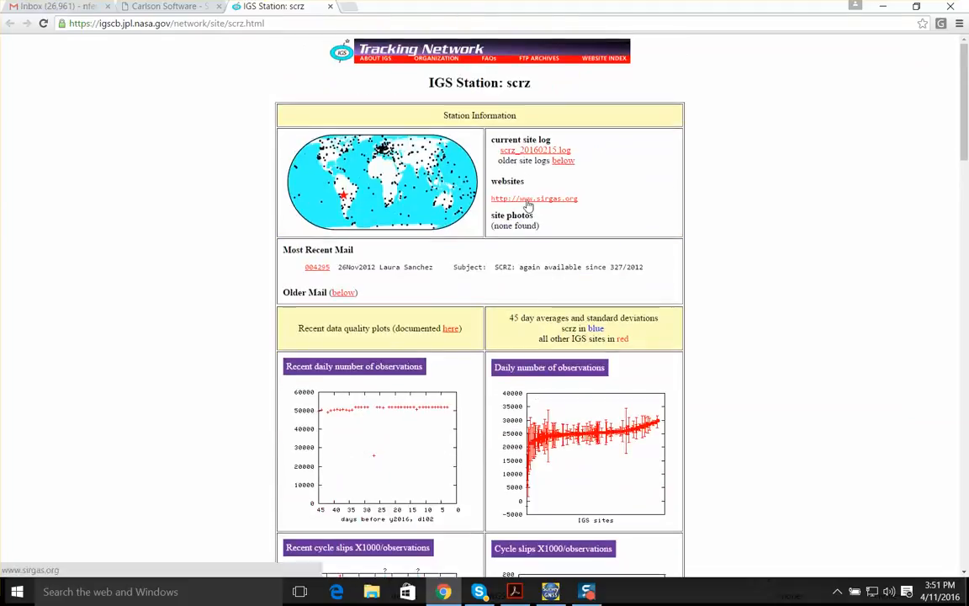
scroll(522, 199, "down", 3)
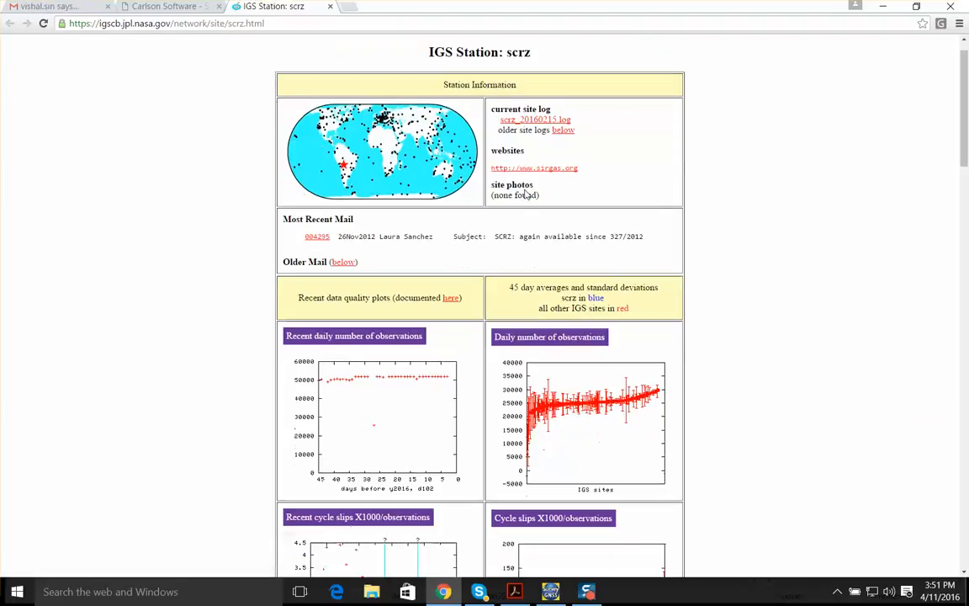
scroll(526, 191, "down", 2)
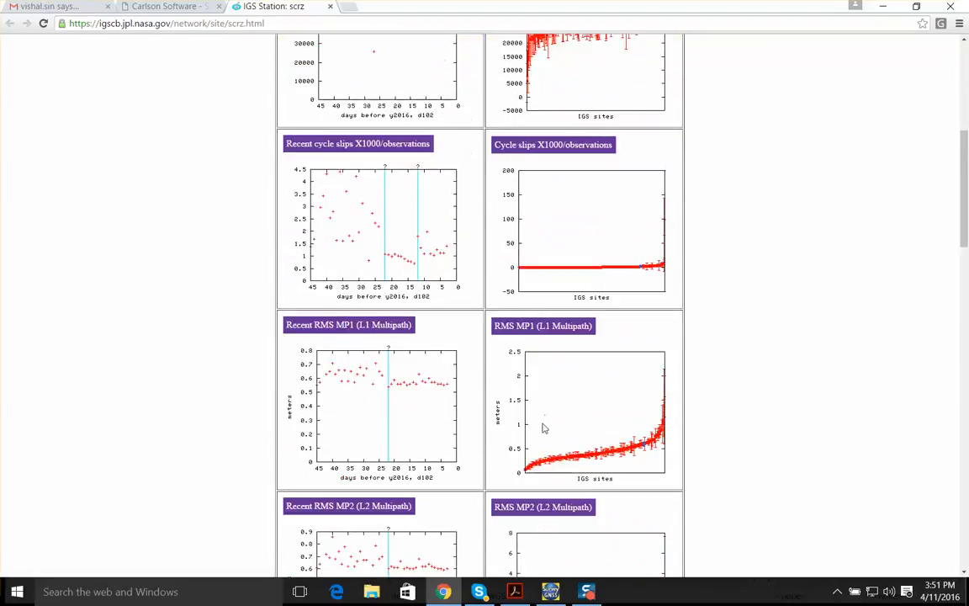
scroll(466, 273, "down", 4)
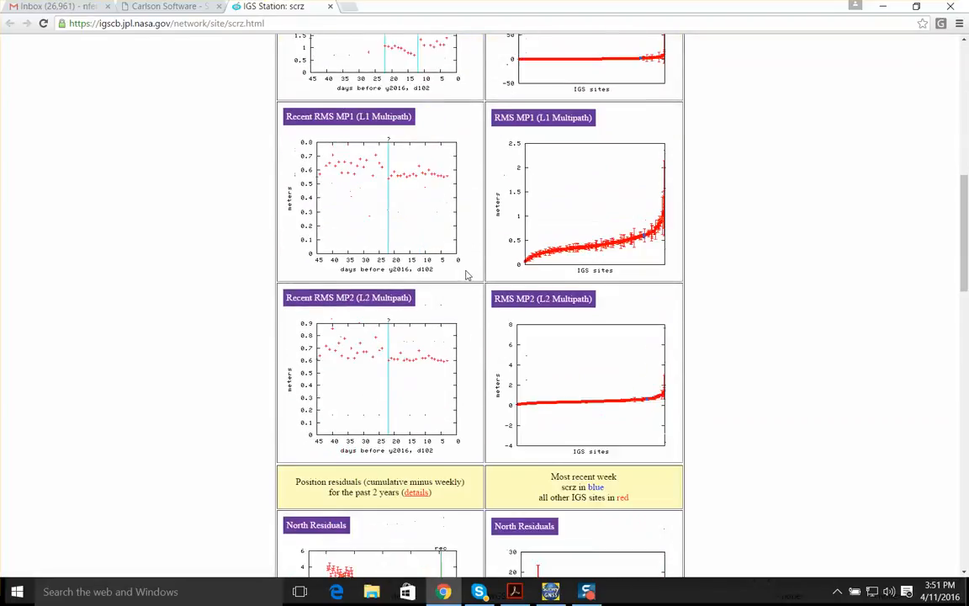
scroll(415, 287, "down", 4)
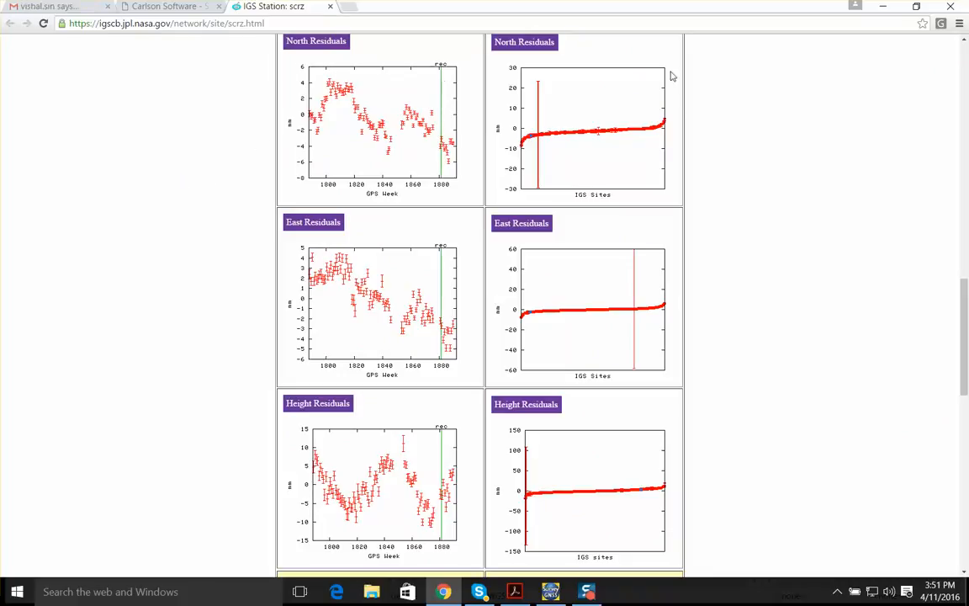
left_click(881, 7)
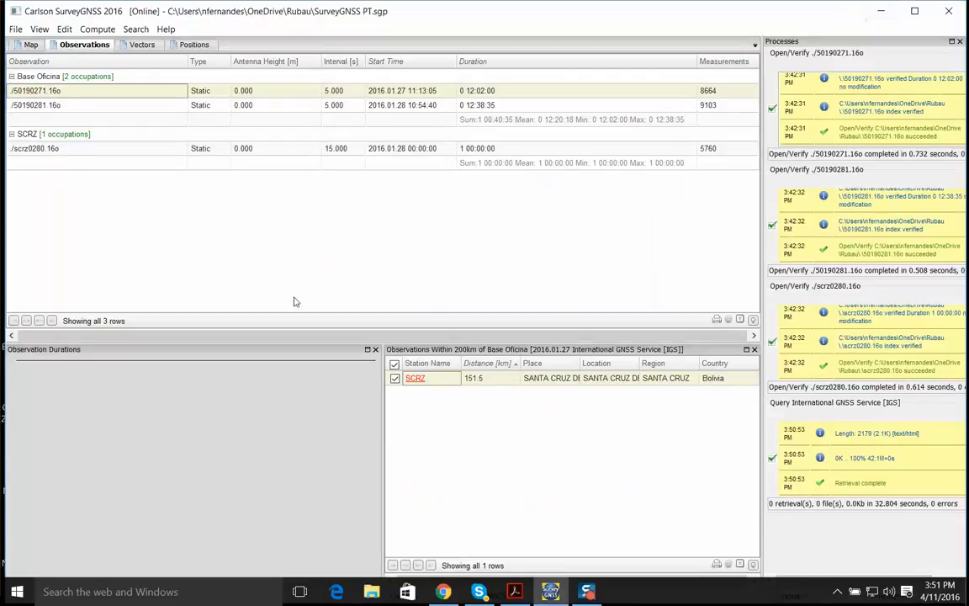
Download the SCRZ reference observation for 2016.01.27 into the project and close the search results and process log
left_click(413, 381)
left_click(413, 381)
left_click(445, 385)
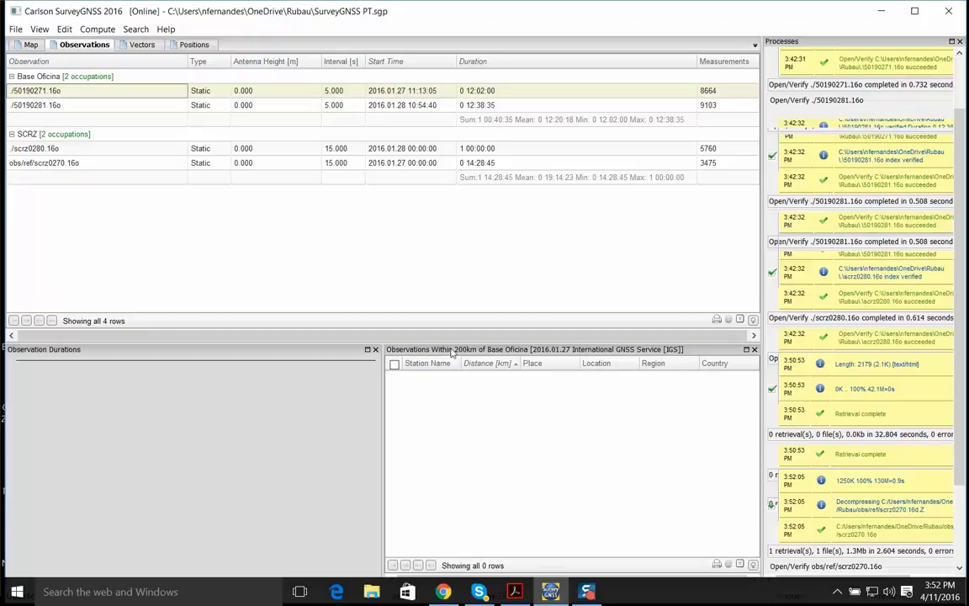
left_click(754, 349)
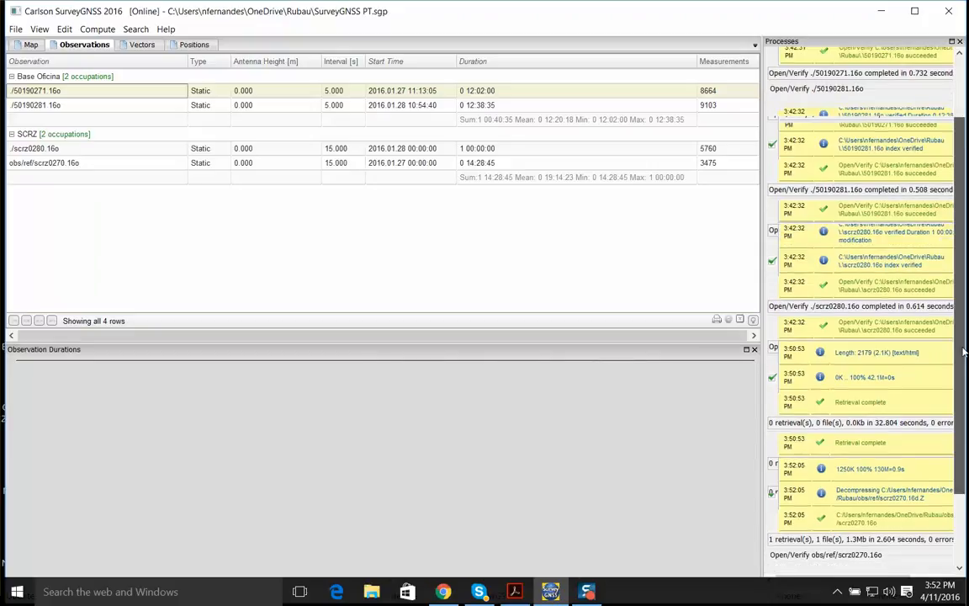
left_click(960, 42)
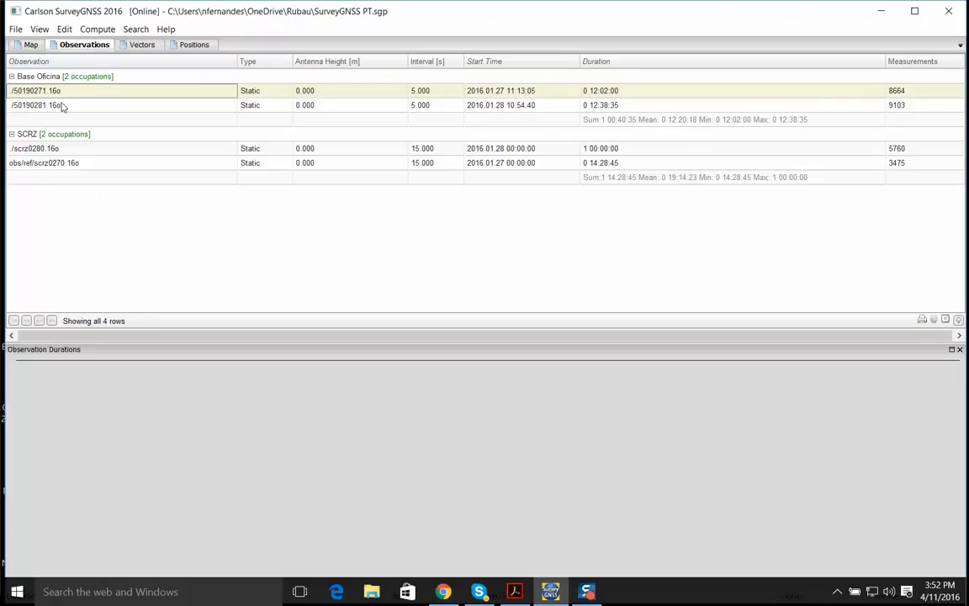
Select both Base Oficina and both SCRZ observations, compare their time overlap in the duration chart, and close the chart
left_click(60, 104)
left_click(66, 97)
left_click(68, 106, "ctrl")
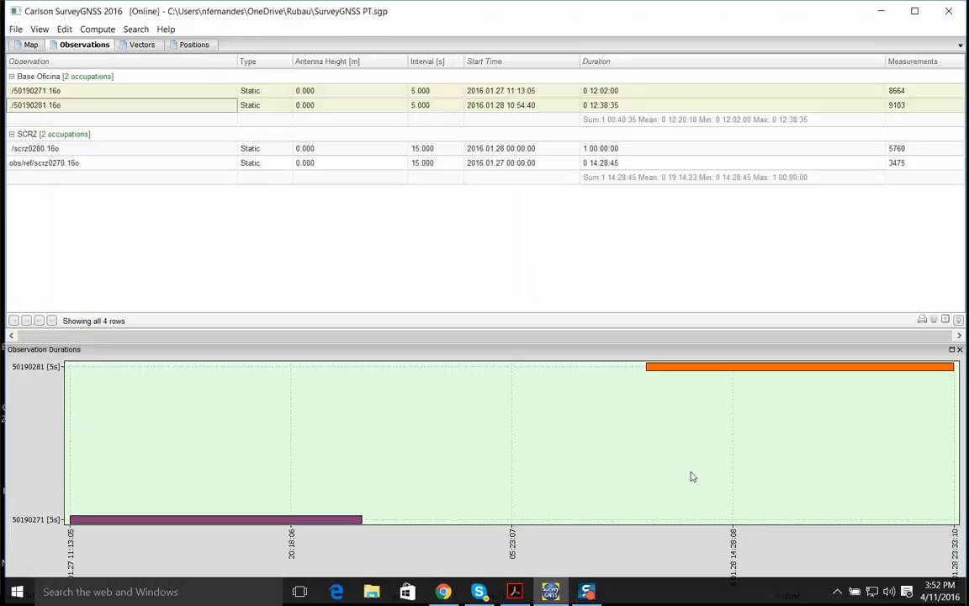
left_click(42, 148, "ctrl")
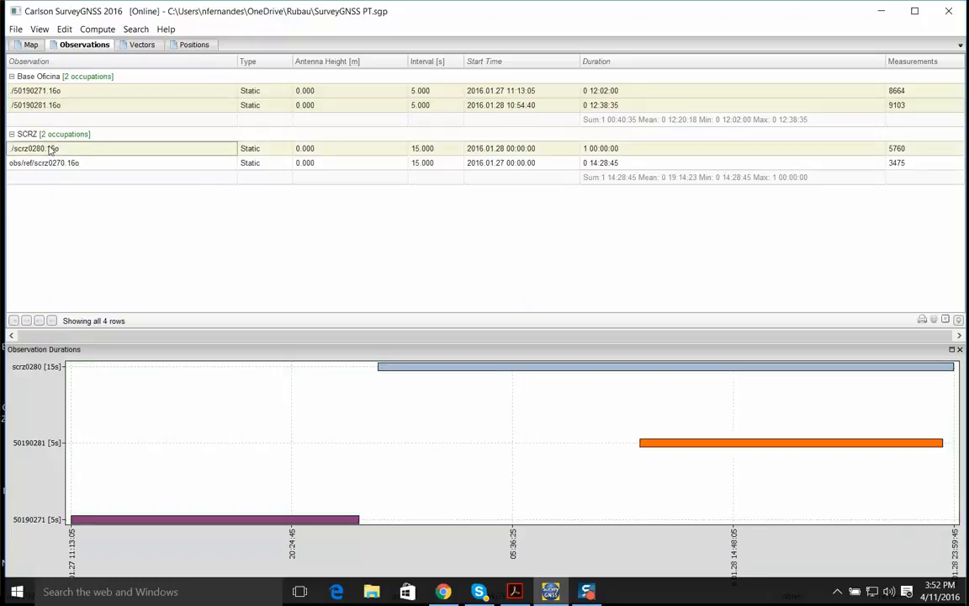
left_click(71, 164, "ctrl")
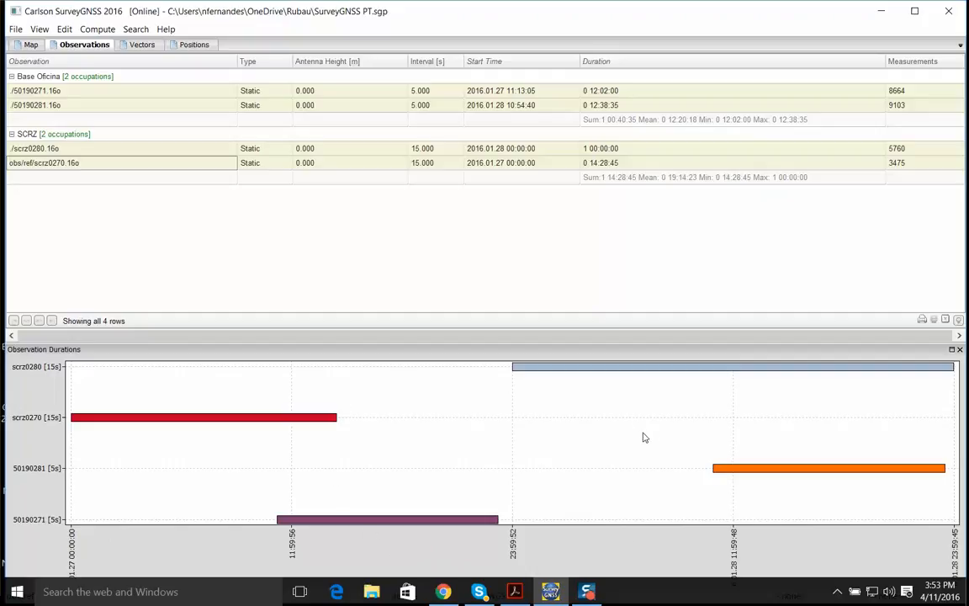
left_click(959, 349)
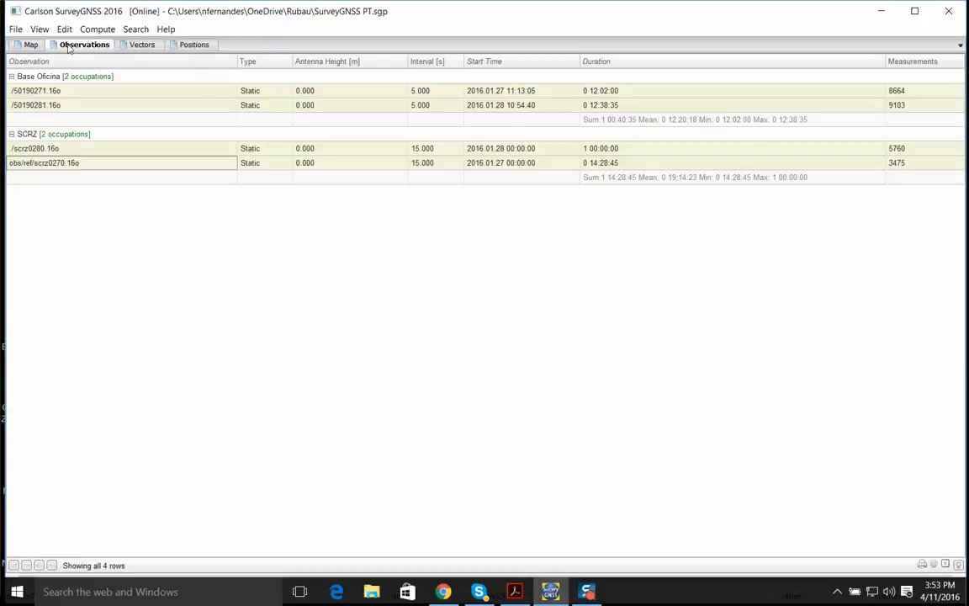
Define the spatial reference for the project's positions from the local projection file UTM19S-32719
left_click(32, 45)
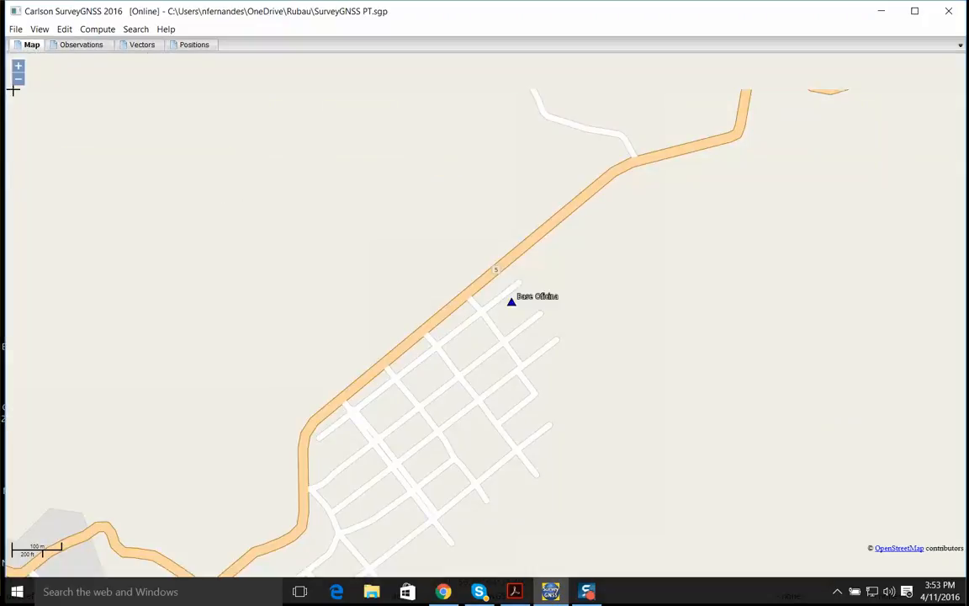
left_click(173, 48)
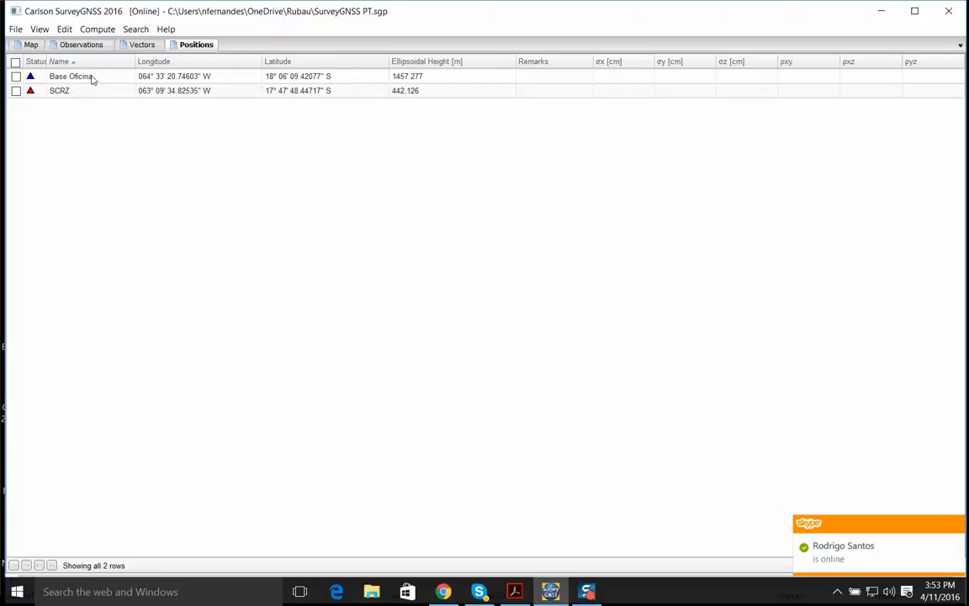
left_click(65, 29)
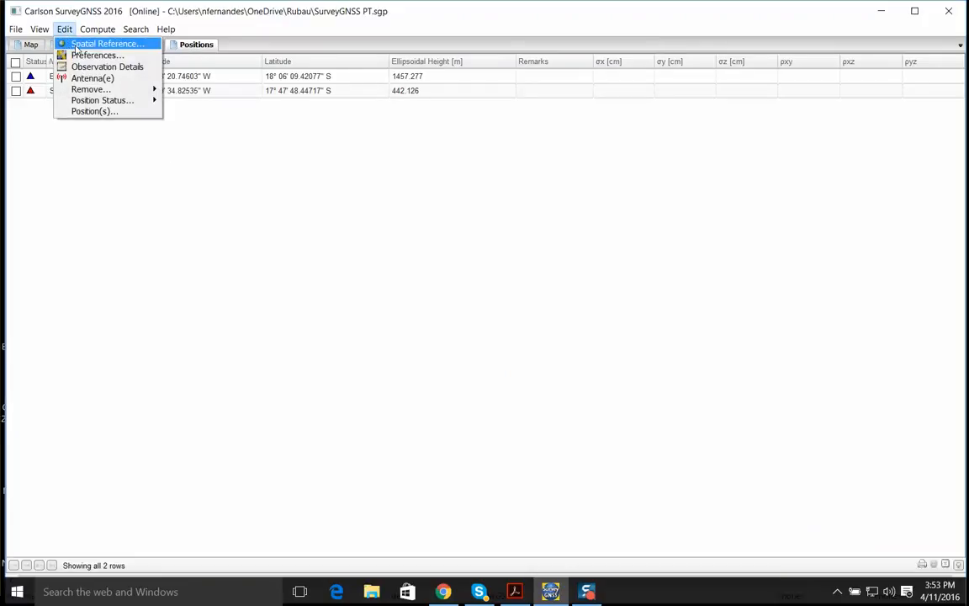
left_click(89, 49)
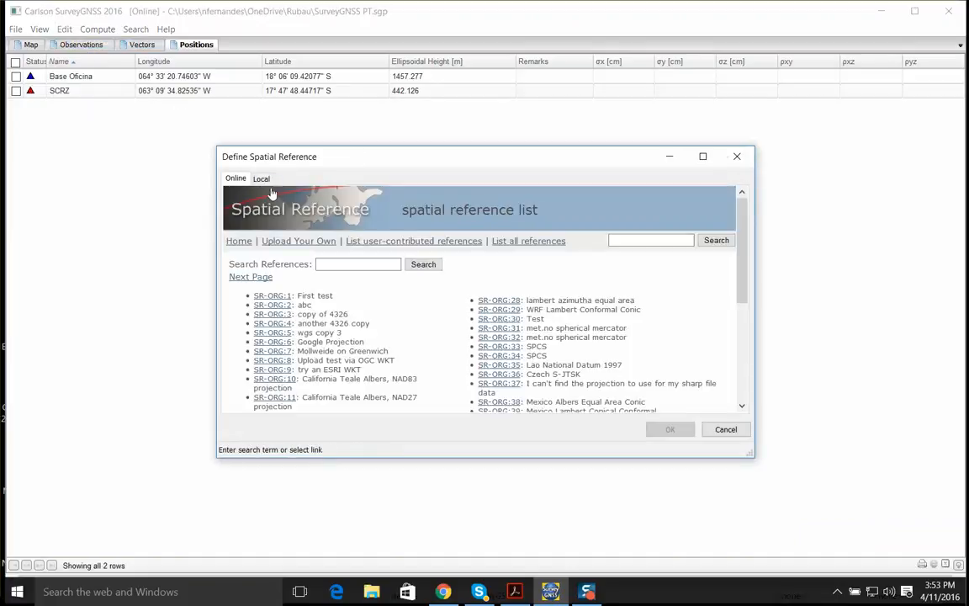
left_click_drag(220, 156, 206, 128)
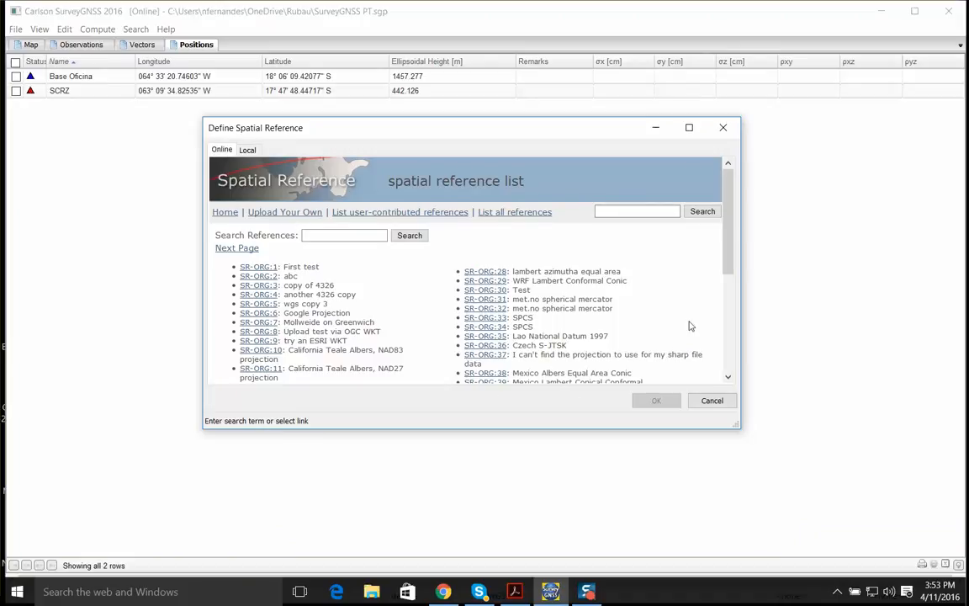
left_click(308, 236)
left_click(248, 150)
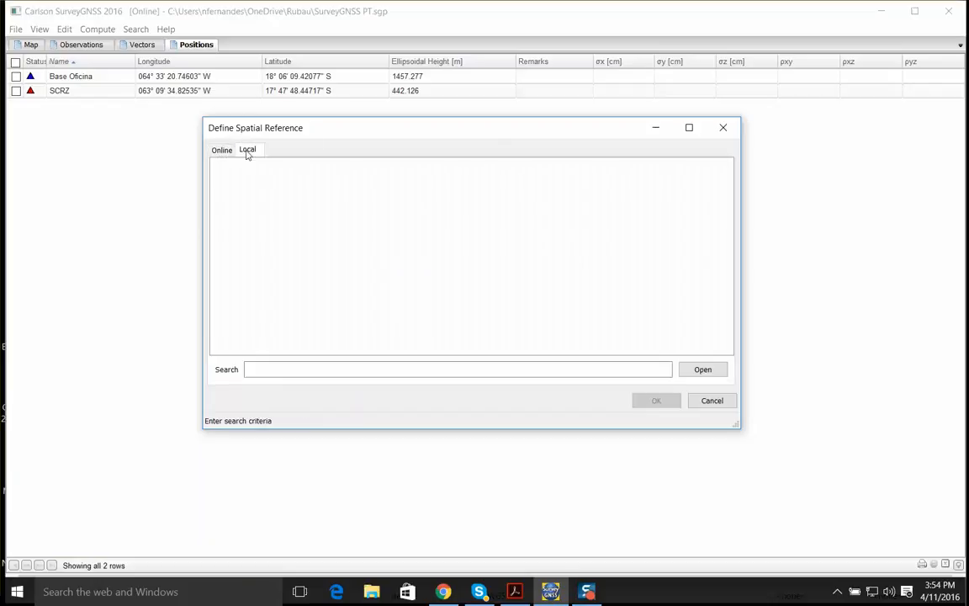
left_click(703, 370)
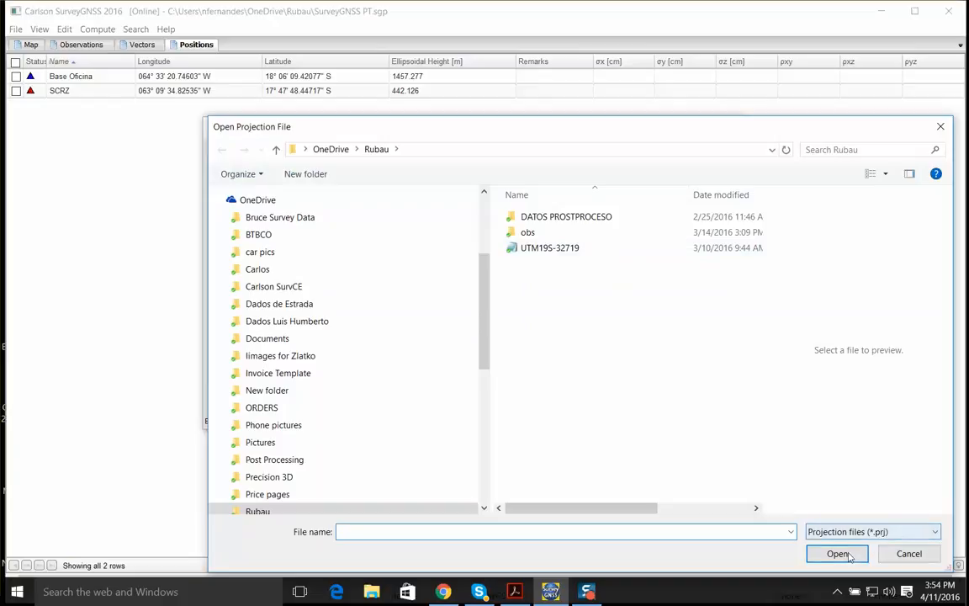
left_click(555, 249)
left_click(837, 553)
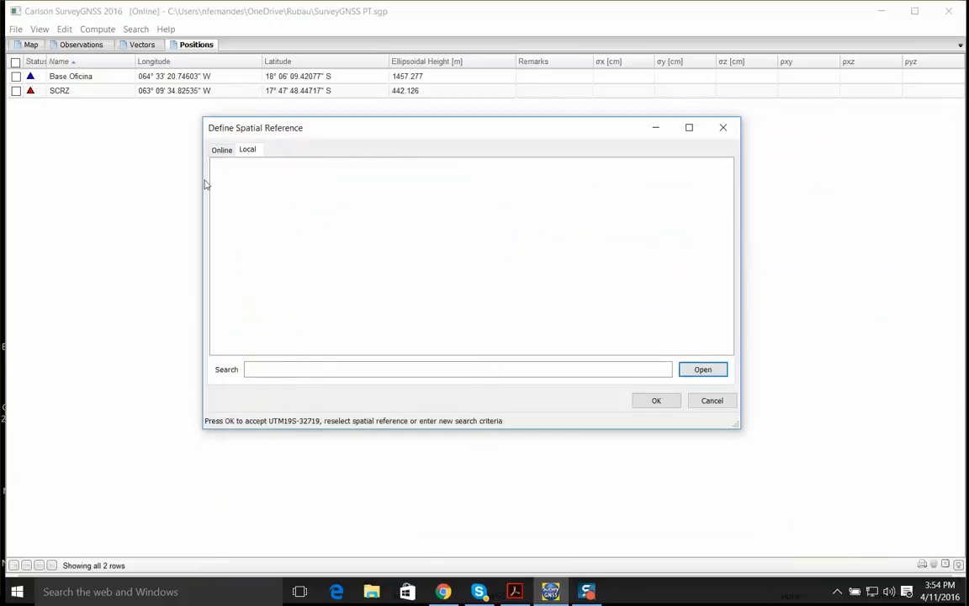
left_click(650, 402)
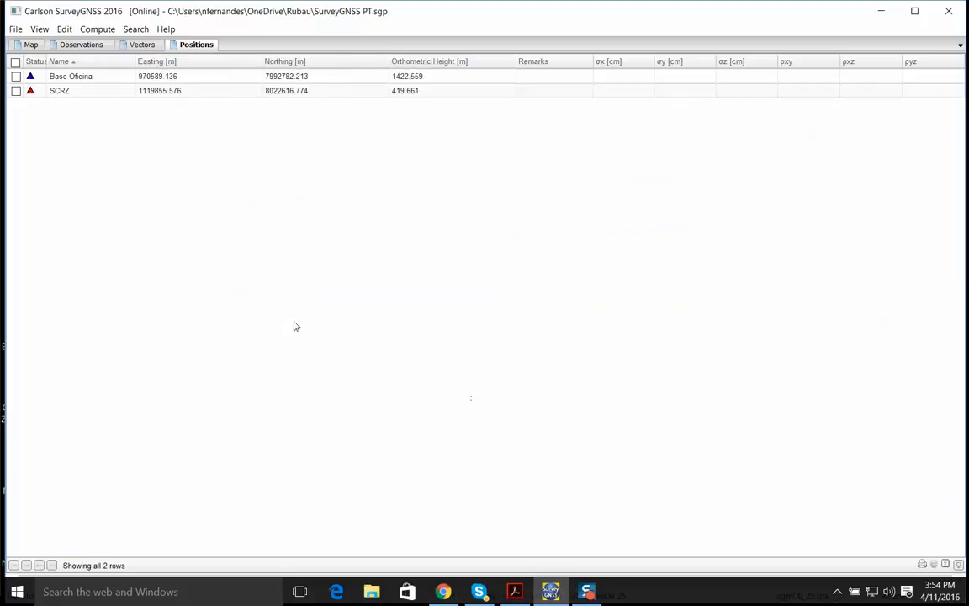
Examine the projected coordinates and status of the Base Oficina and SCRZ positions, and clear the selection
left_click(139, 76)
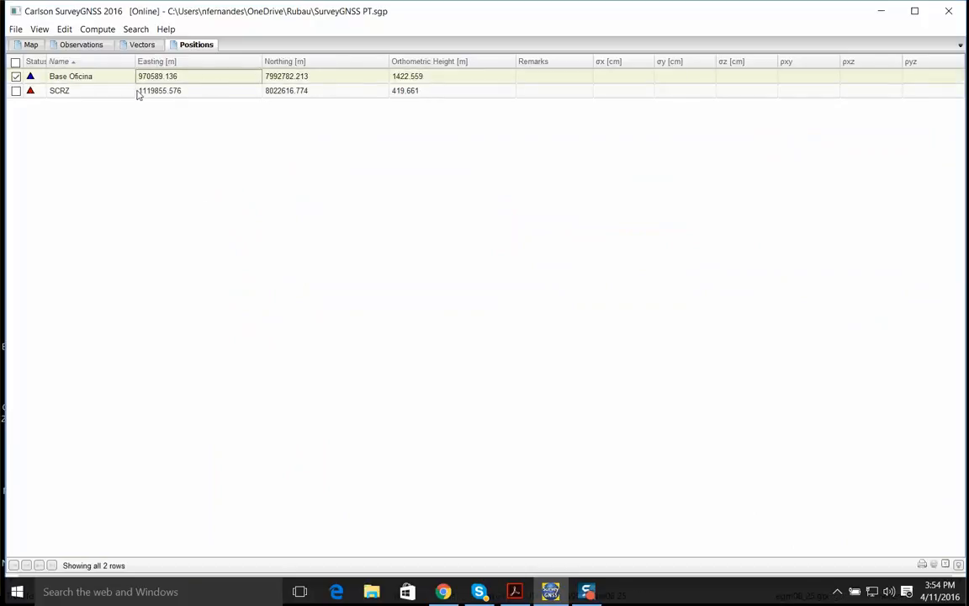
left_click(91, 89)
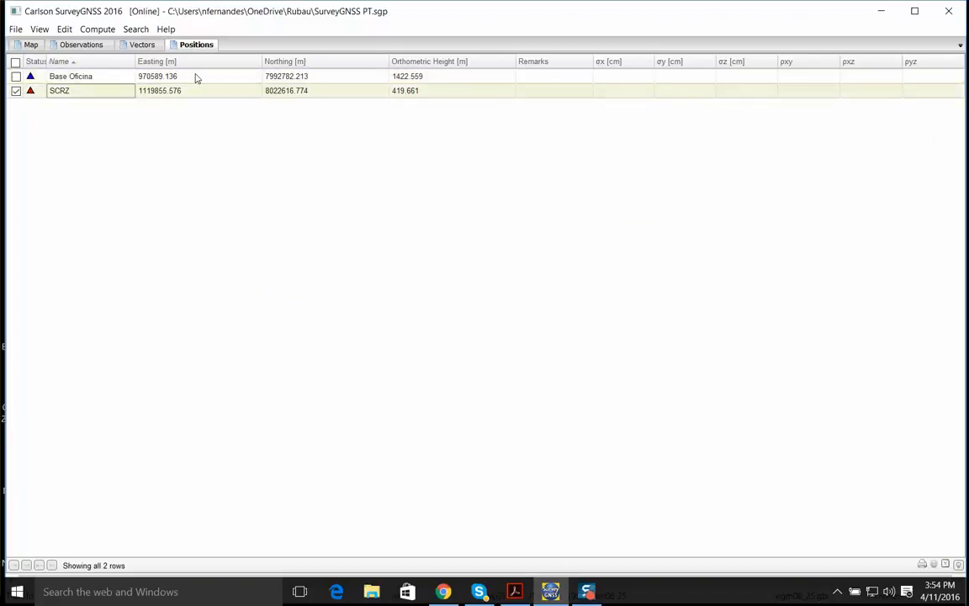
left_click(196, 77)
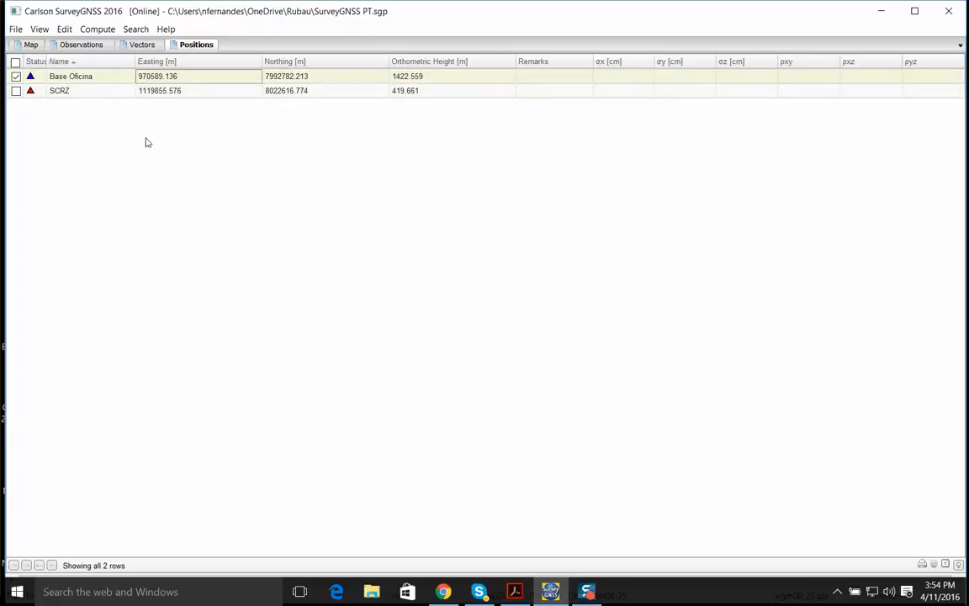
left_click(54, 128)
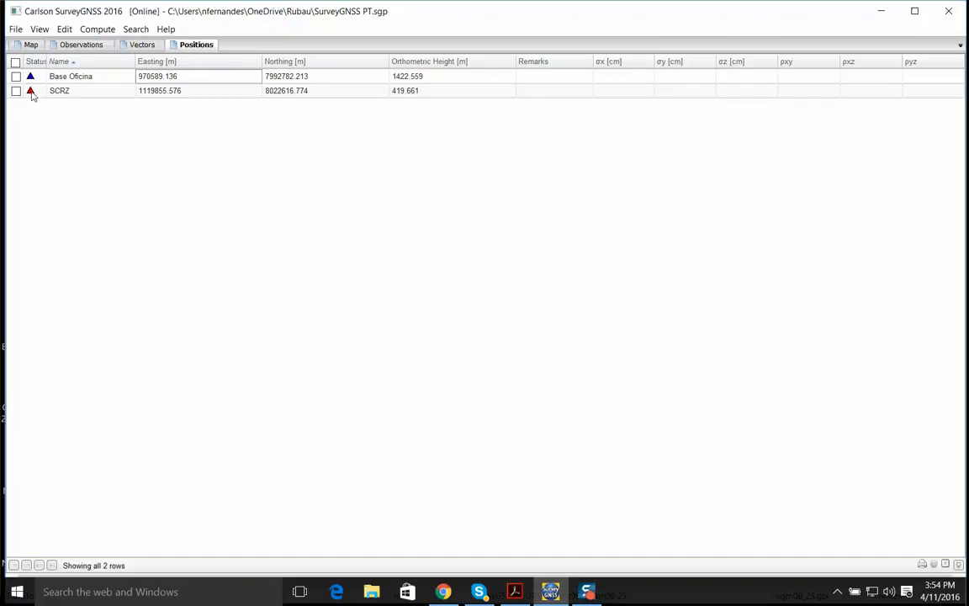
Examine the locations of Base Oficina and the SCRZ reference station in Santa Cruz de la Sierra on the map
left_click(30, 45)
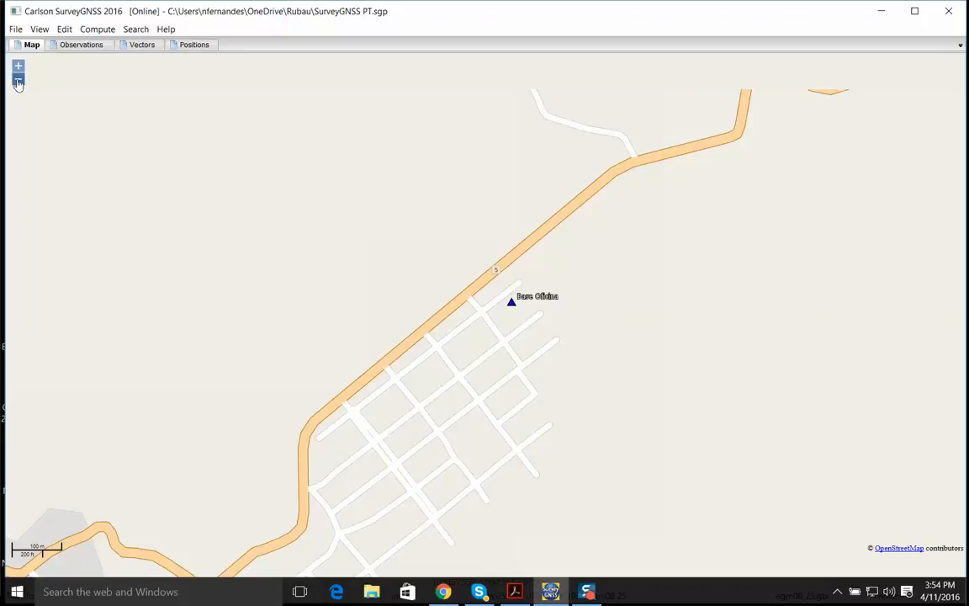
left_click(18, 81)
left_click(18, 82)
left_click(18, 82)
left_click(18, 81)
left_click(18, 82)
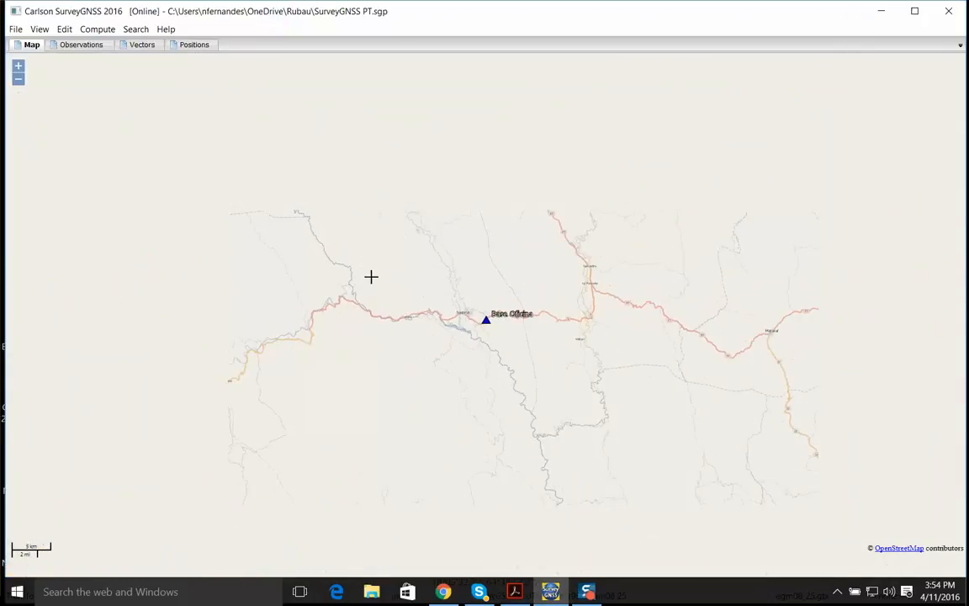
left_click_drag(827, 268, 400, 292)
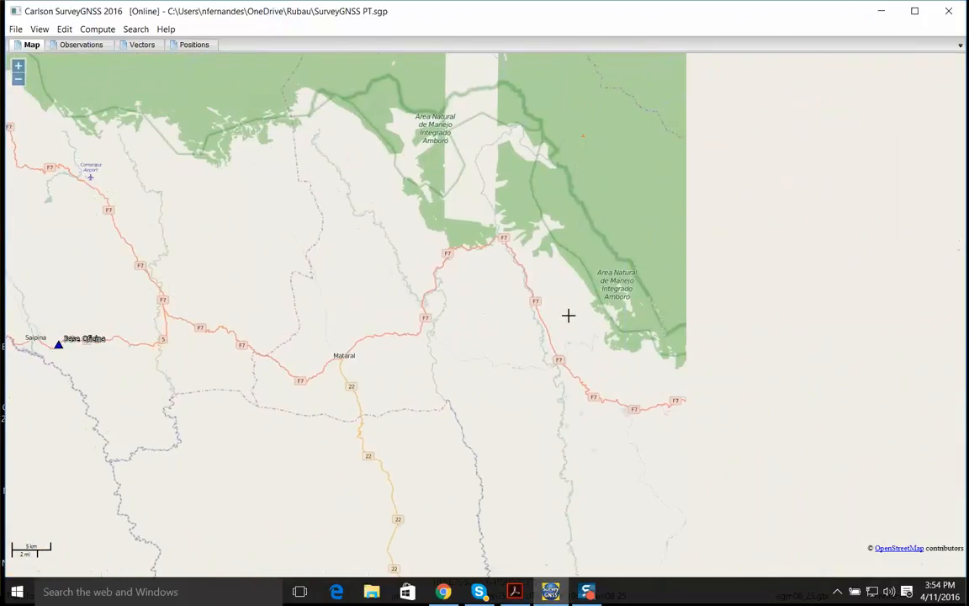
scroll(558, 314, "down", 2)
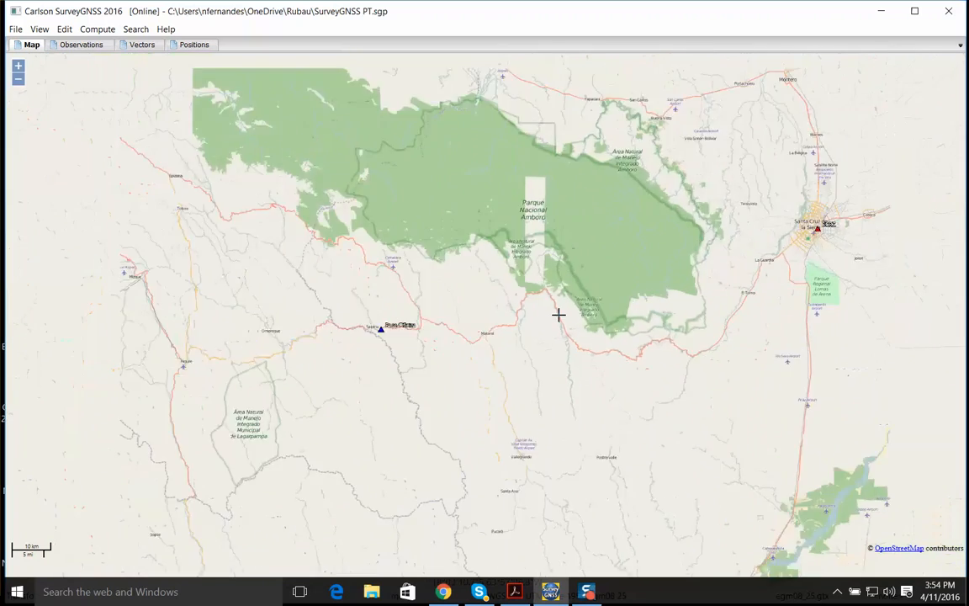
left_click_drag(492, 300, 415, 281)
scroll(558, 266, "up", 1)
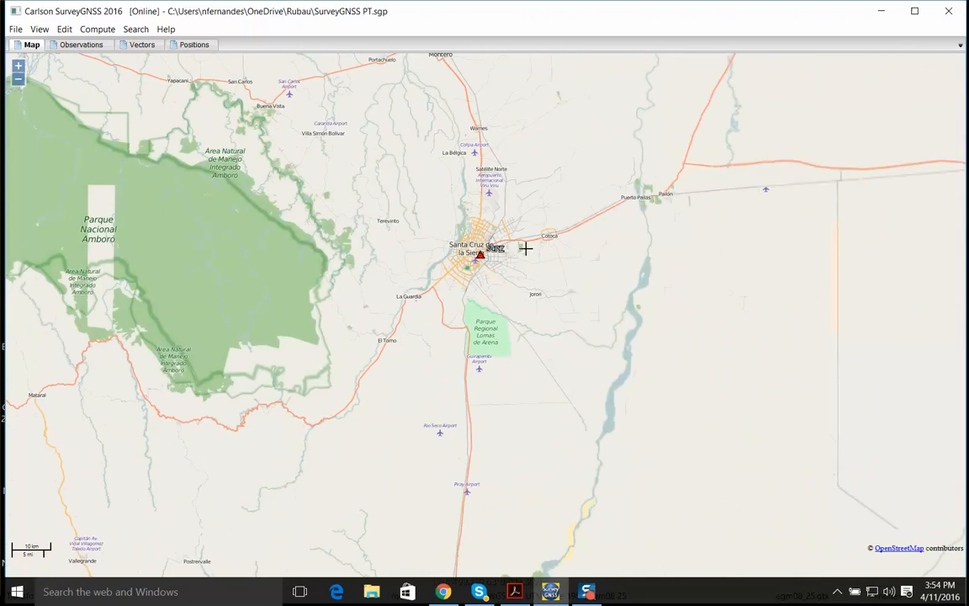
scroll(493, 255, "up", 2)
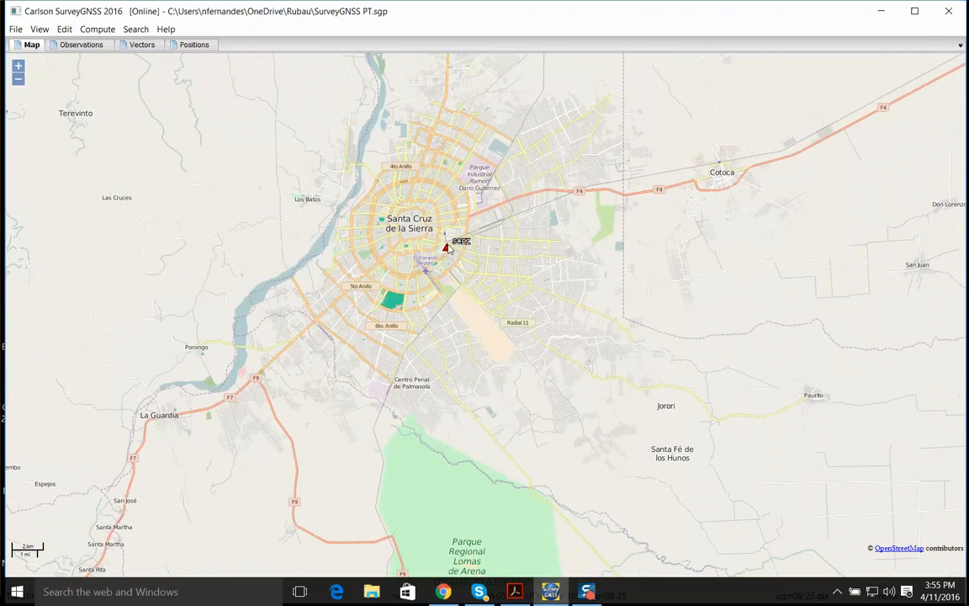
scroll(449, 249, "down", 1)
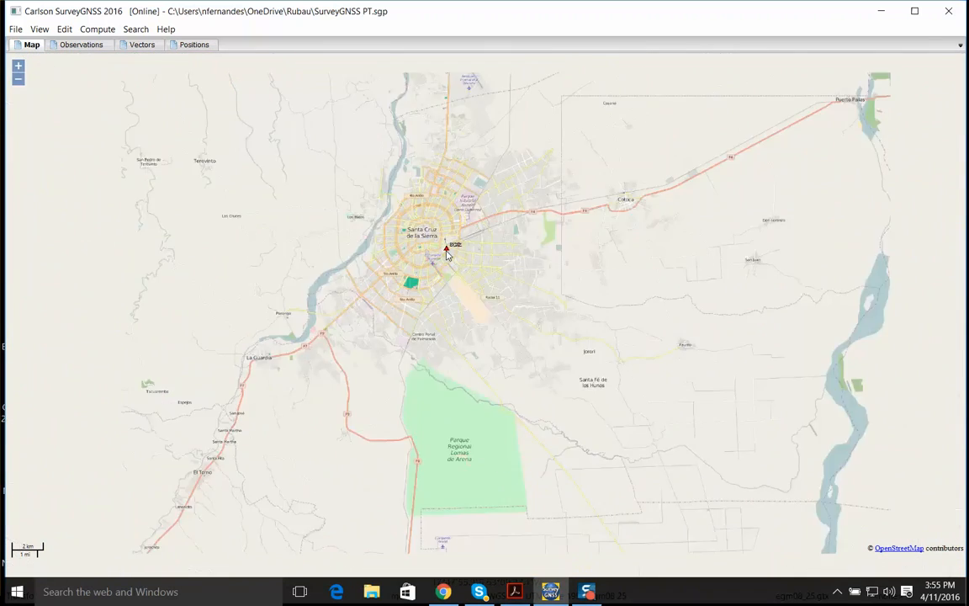
List the candidate static vectors between SCRZ and Base Oficina and enlarge their table
left_click(166, 44)
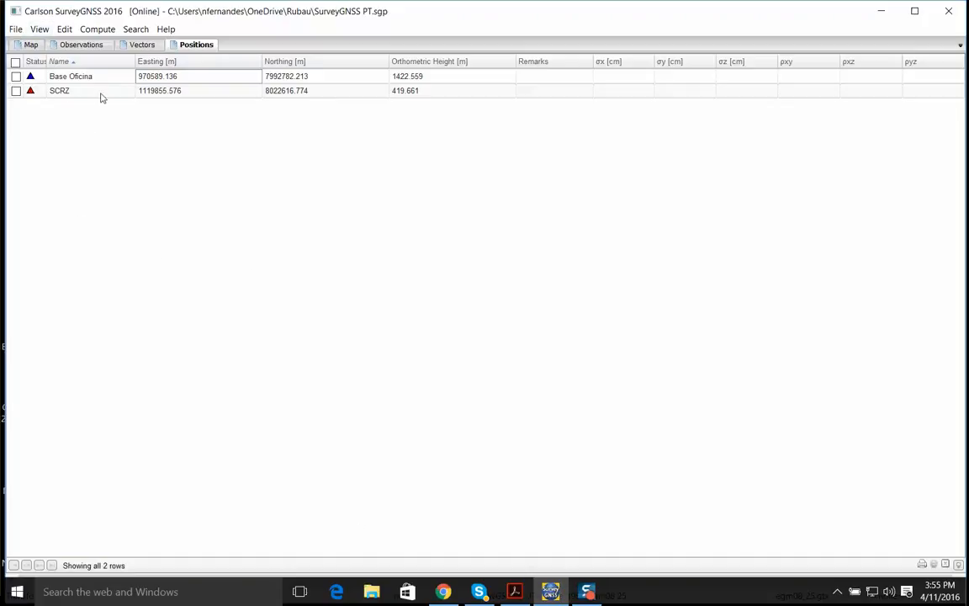
left_click(98, 30)
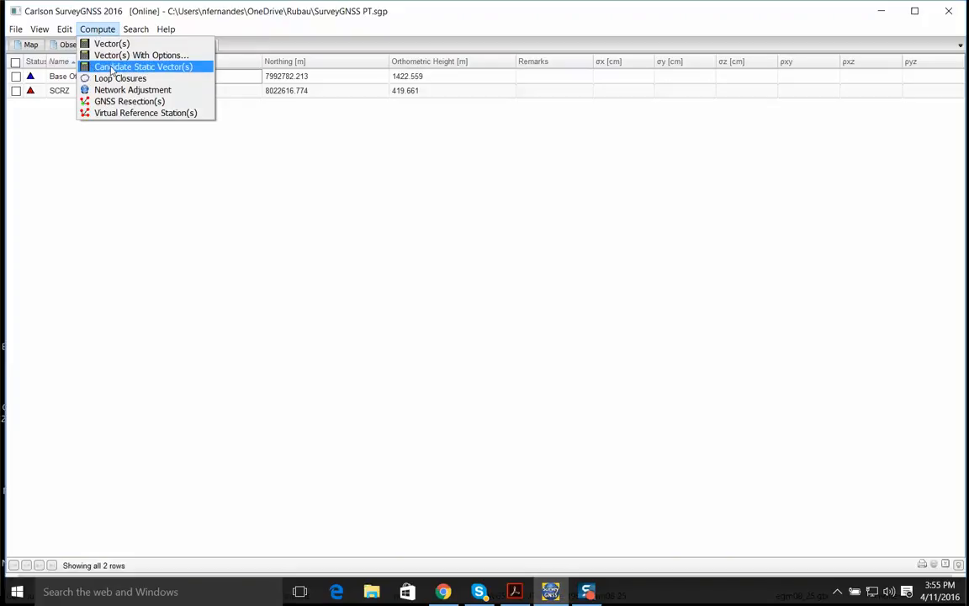
left_click(112, 67)
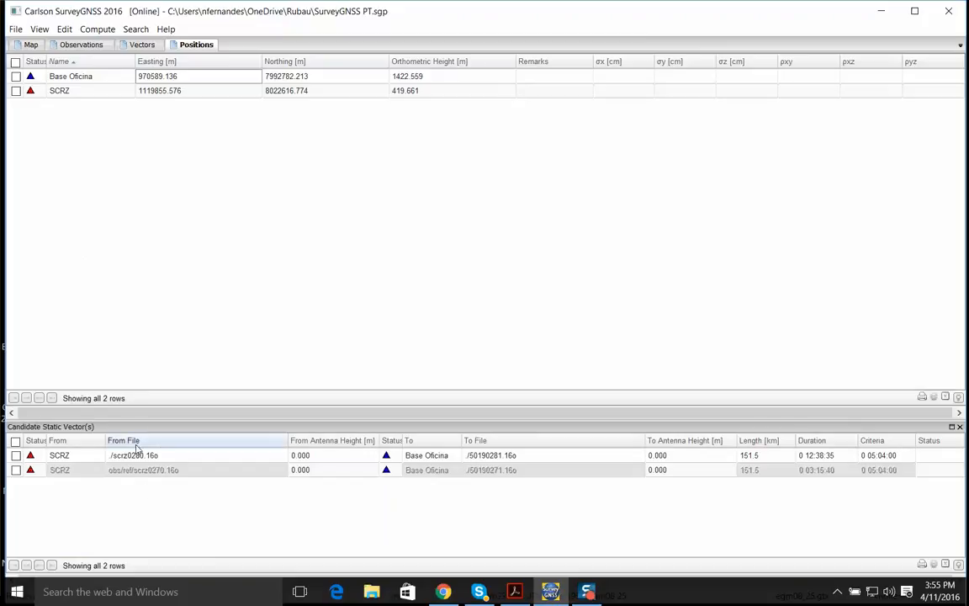
left_click_drag(135, 418, 145, 320)
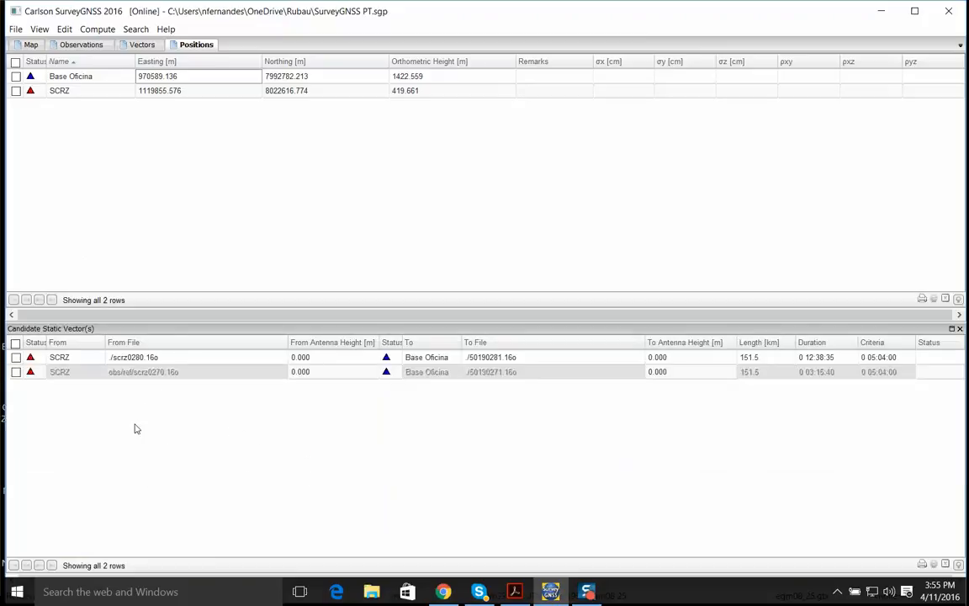
Select both candidate static vectors from SCRZ to Base Oficina and start computing them with options
left_click(15, 344)
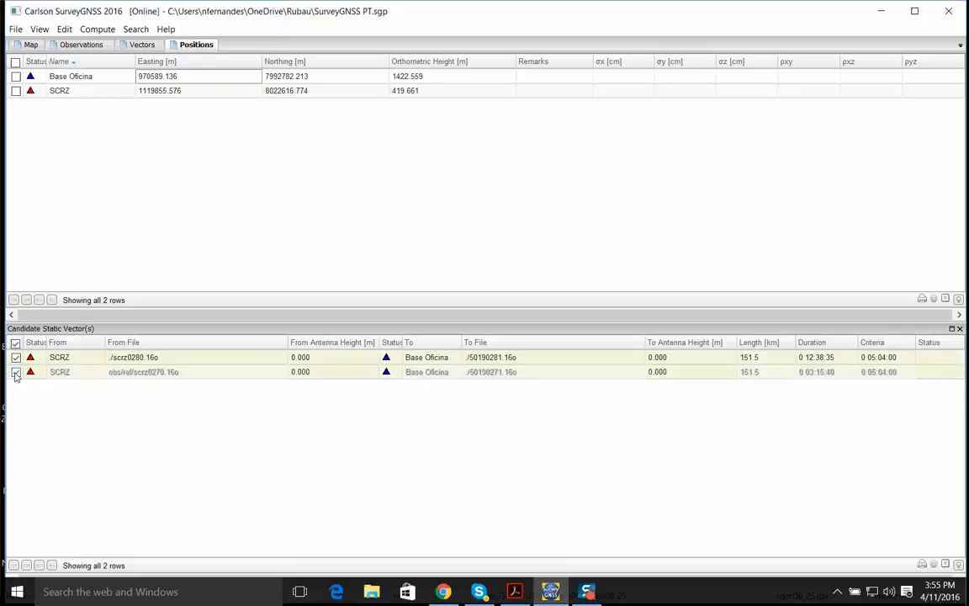
right_click(162, 359)
mouse_move(202, 368)
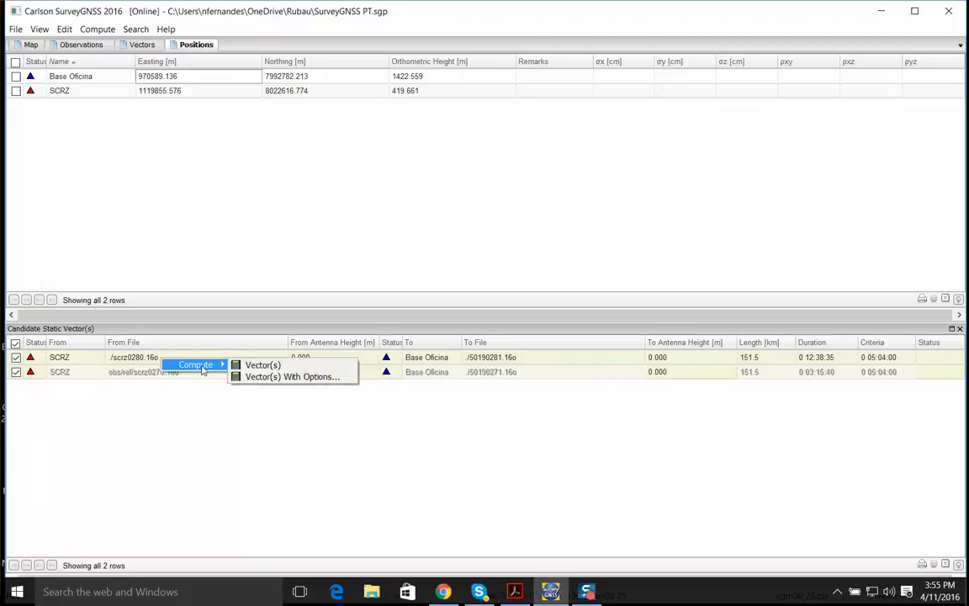
left_click(292, 377)
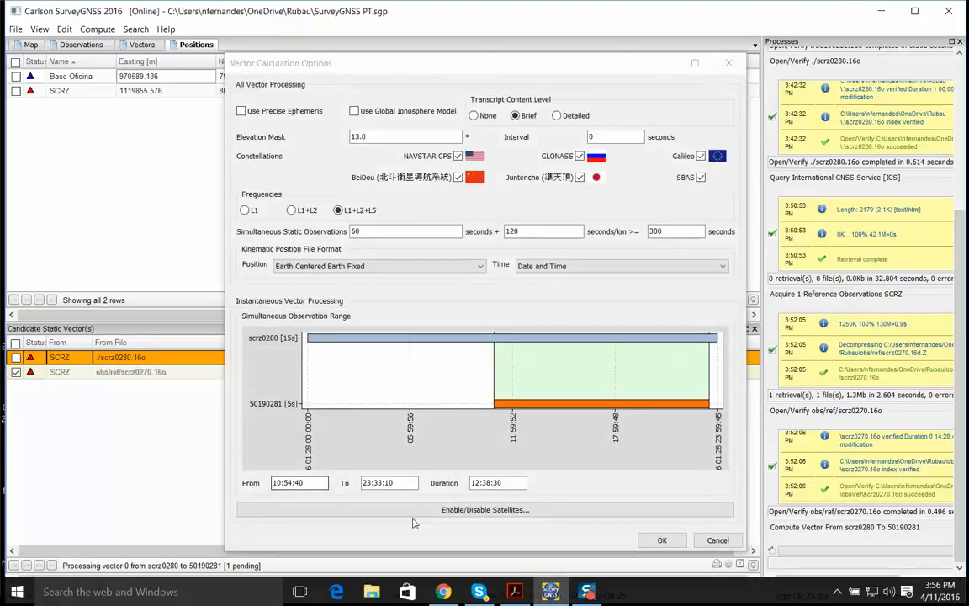
Review the elevation mask, switch GLONASS off and back on in the vector calculation options, and open the individual satellite selection
left_click_drag(315, 69, 235, 46)
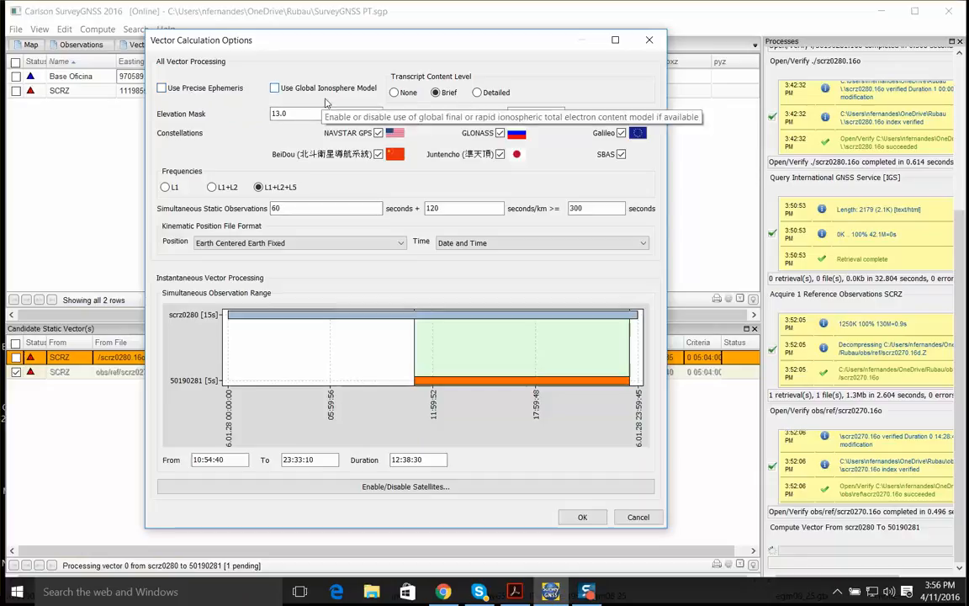
double_click(286, 113)
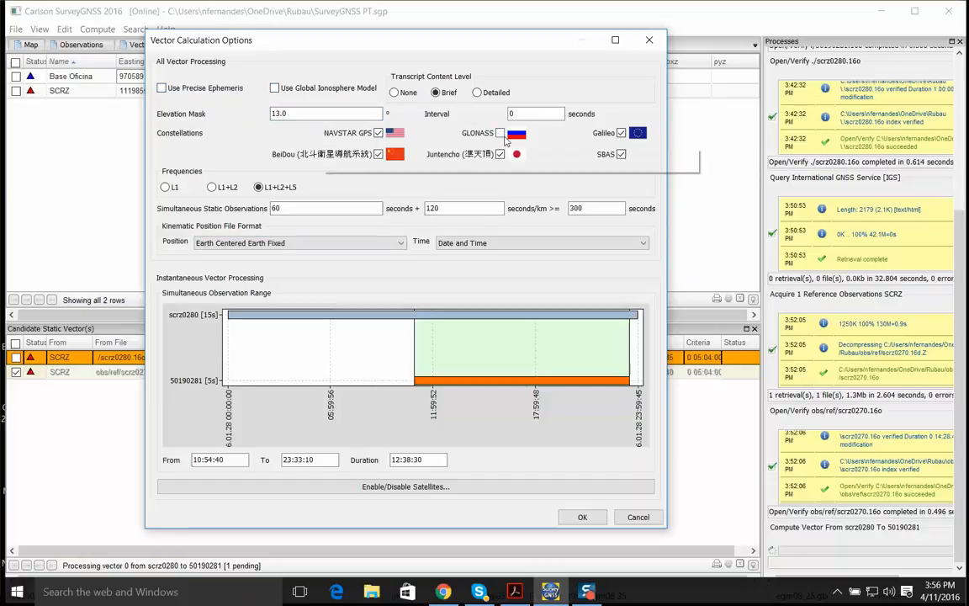
left_click(500, 133)
left_click(501, 133)
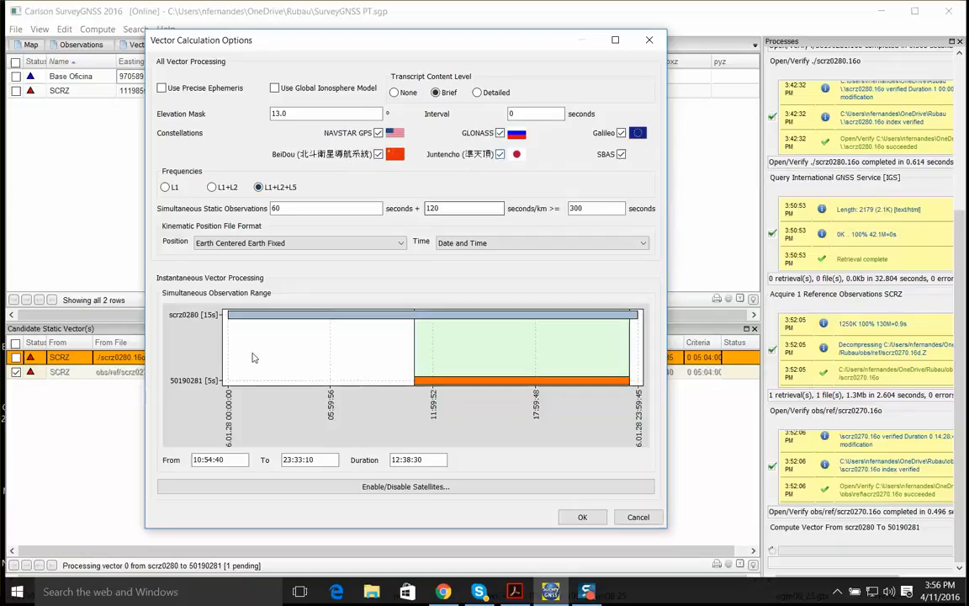
left_click(393, 487)
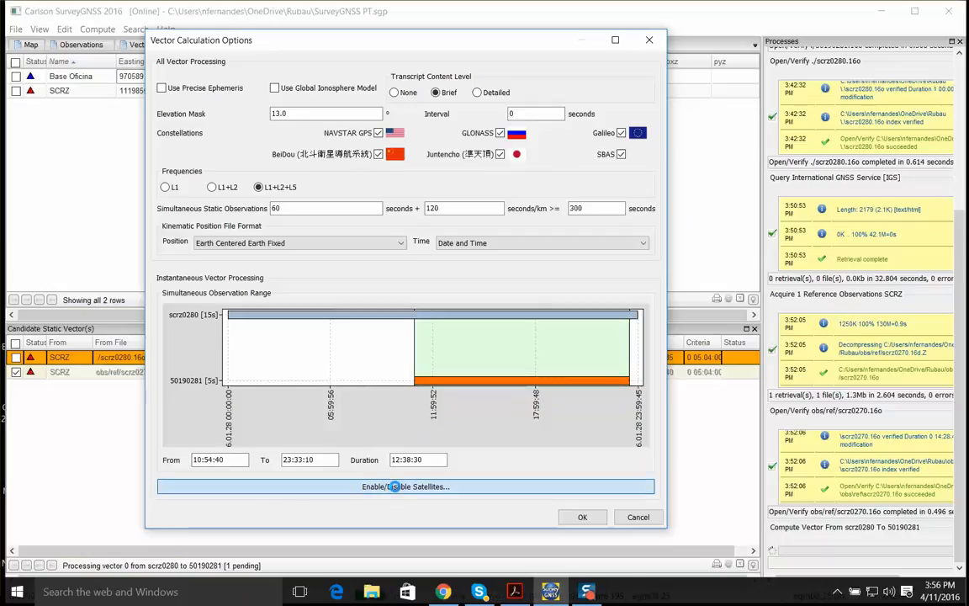
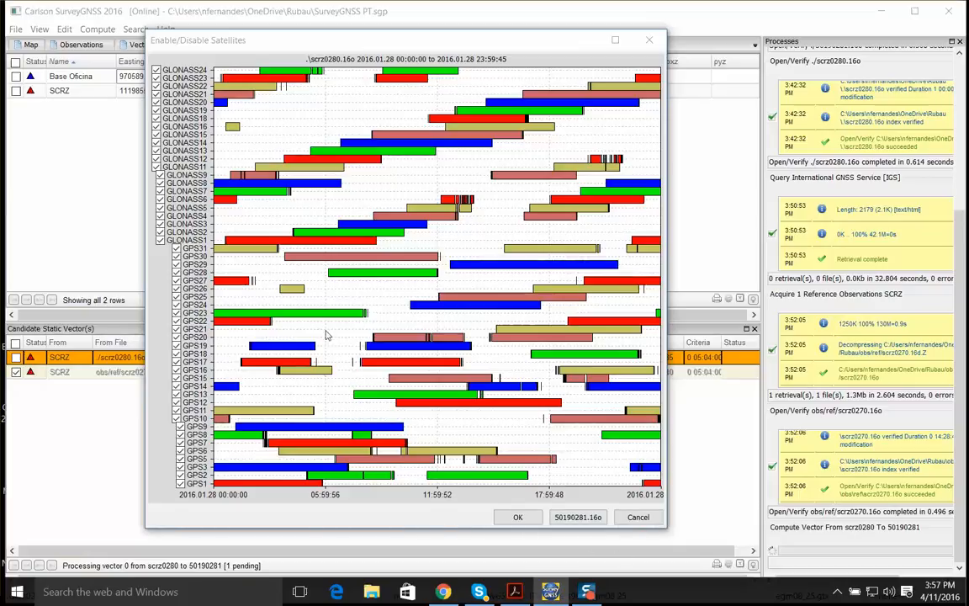
Accept the satellite selection and the vector calculation options, and compute both static vectors from SCRZ to Base Oficina
left_click(523, 520)
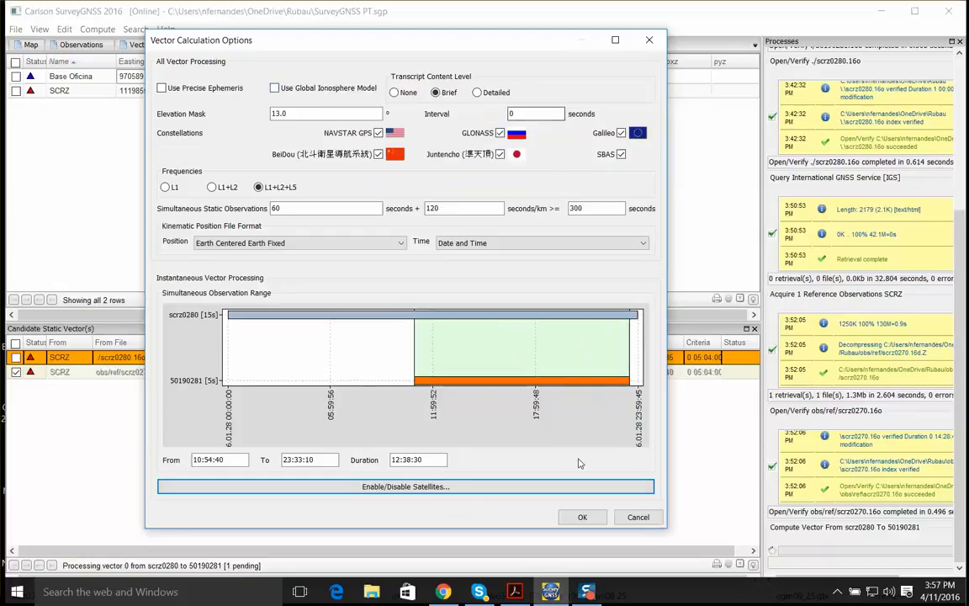
left_click(582, 517)
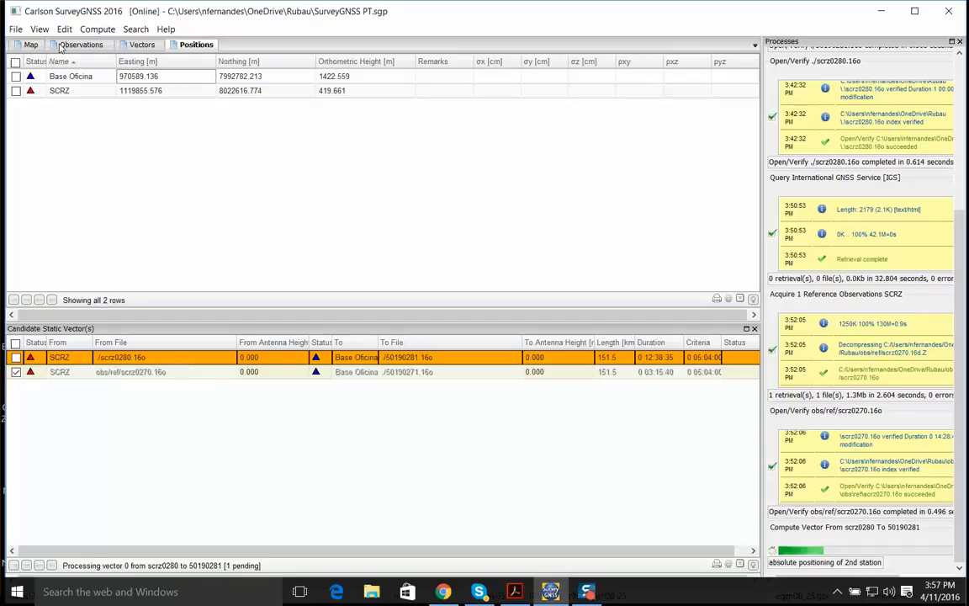
left_click(30, 44)
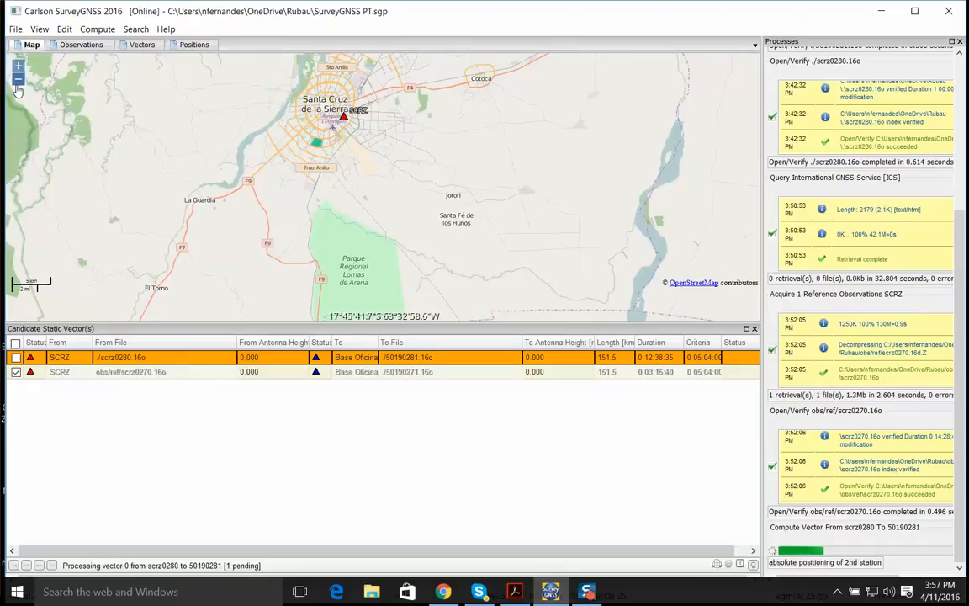
left_click(18, 82)
left_click(18, 82)
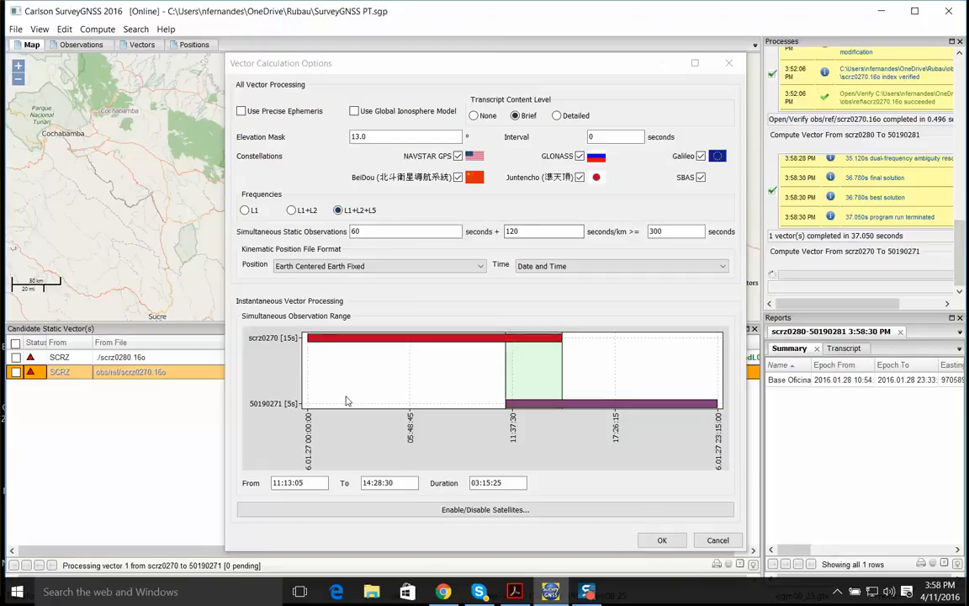
left_click(662, 542)
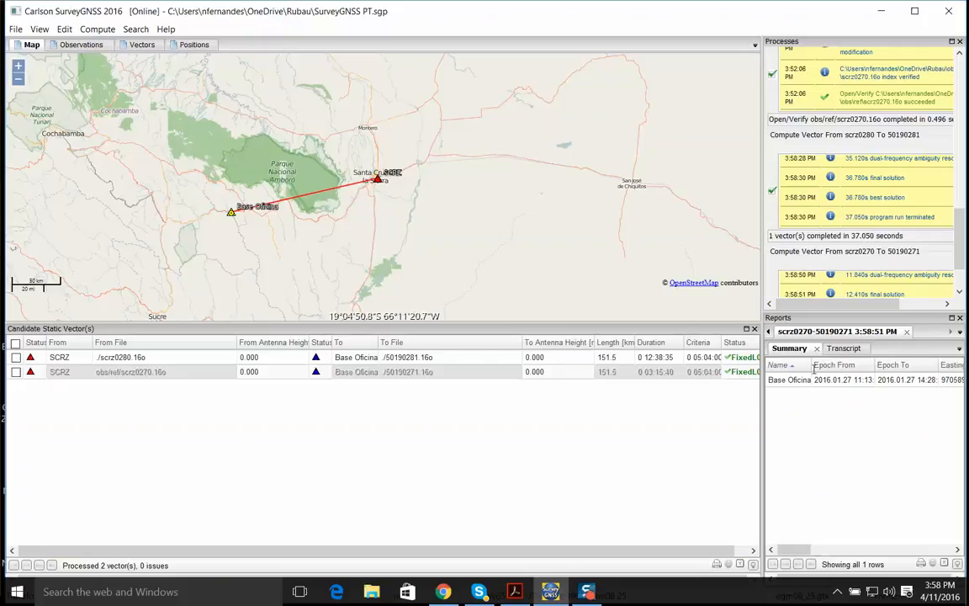
left_click_drag(763, 370, 492, 370)
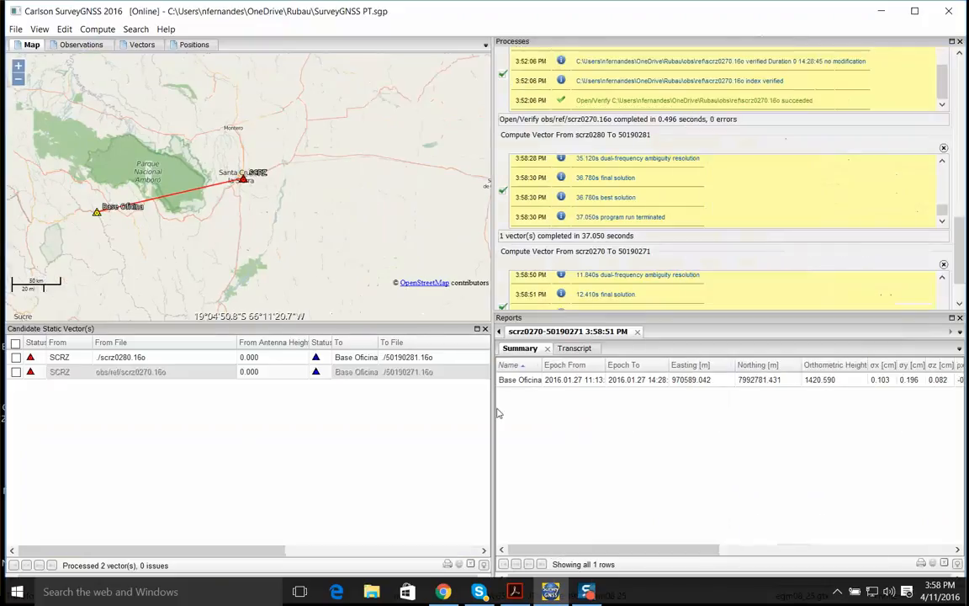
left_click(574, 348)
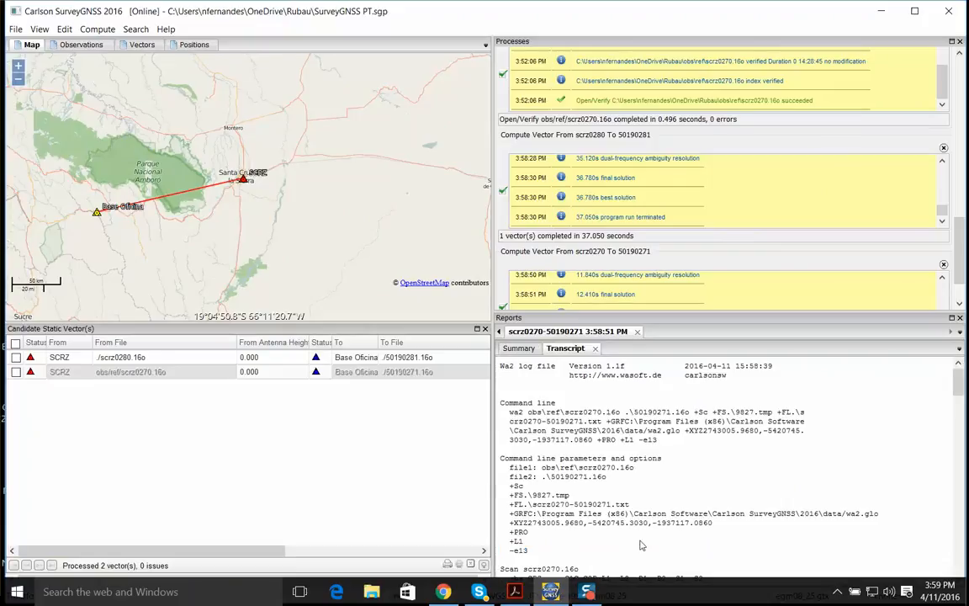
left_click(519, 347)
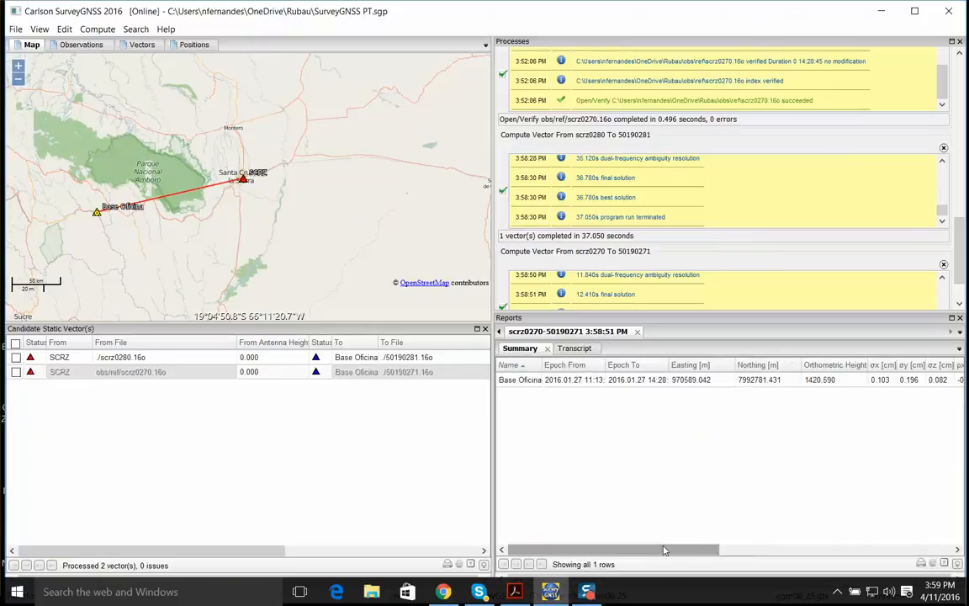
left_click_drag(664, 551, 841, 551)
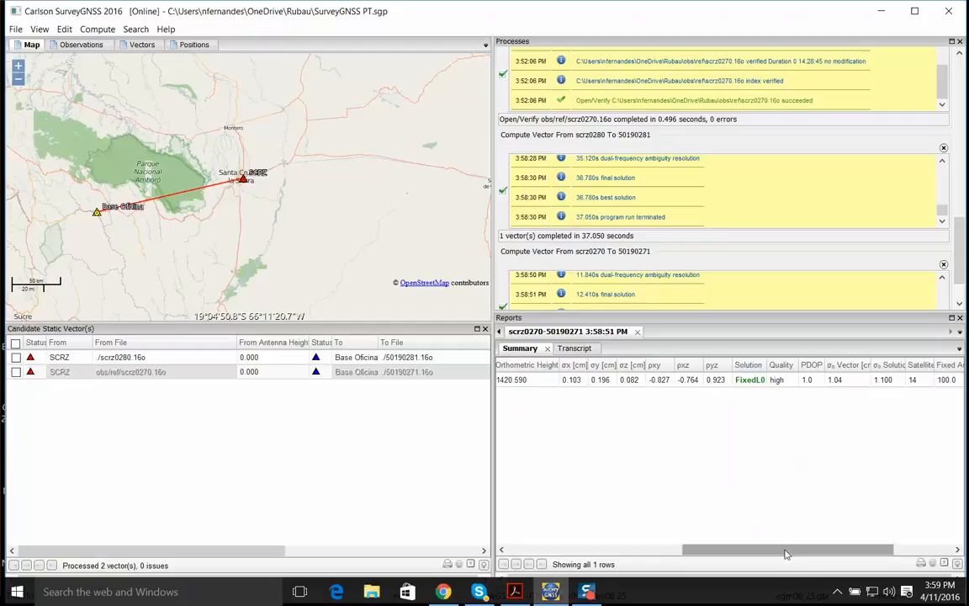
left_click_drag(788, 550, 846, 549)
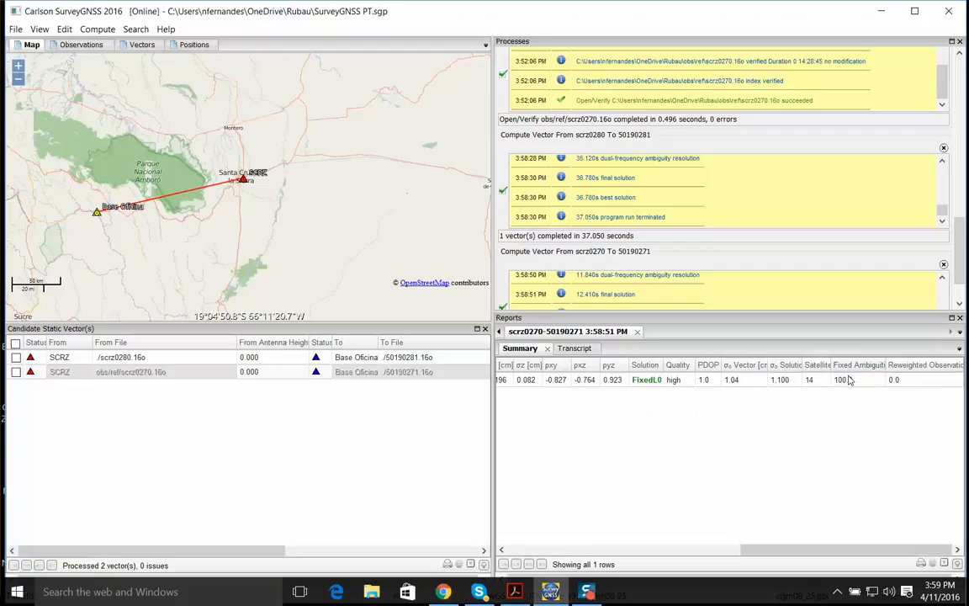
Read the observation scan sections for scrz0270.16o and 50190271.16o in the vector's processing transcript
left_click(574, 347)
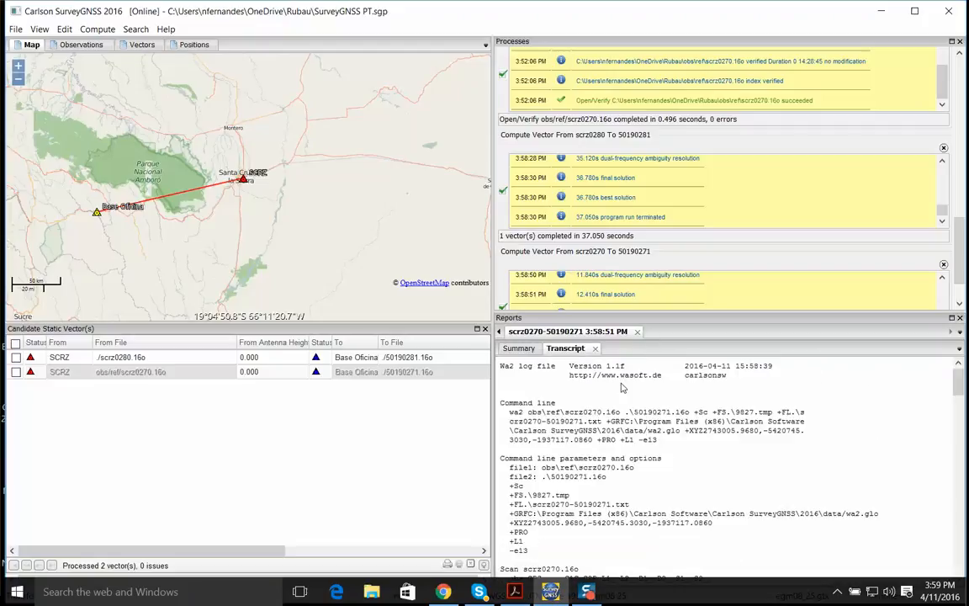
scroll(956, 387, "down", 5)
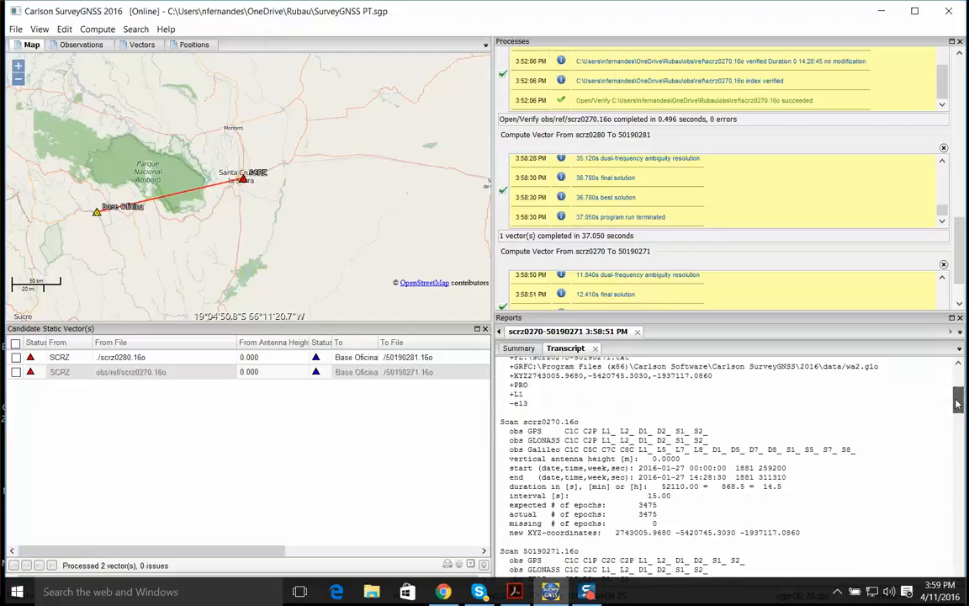
scroll(863, 363, "down", 4)
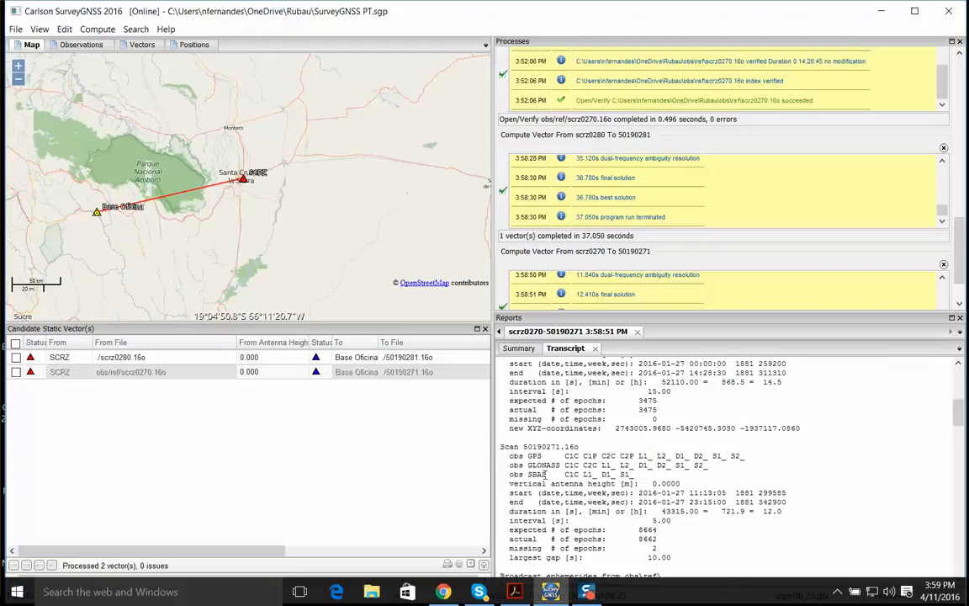
left_click_drag(546, 476, 509, 476)
scroll(956, 426, "down", 3)
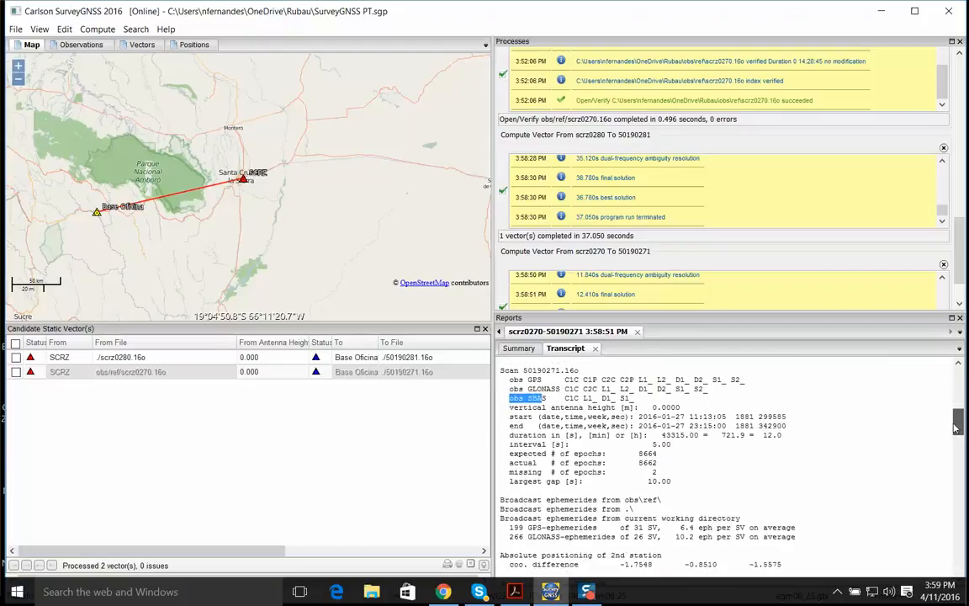
Examine the GPS and GLONASS observation presence charts and the final solution tables in the transcript
left_click_drag(957, 426, 956, 525)
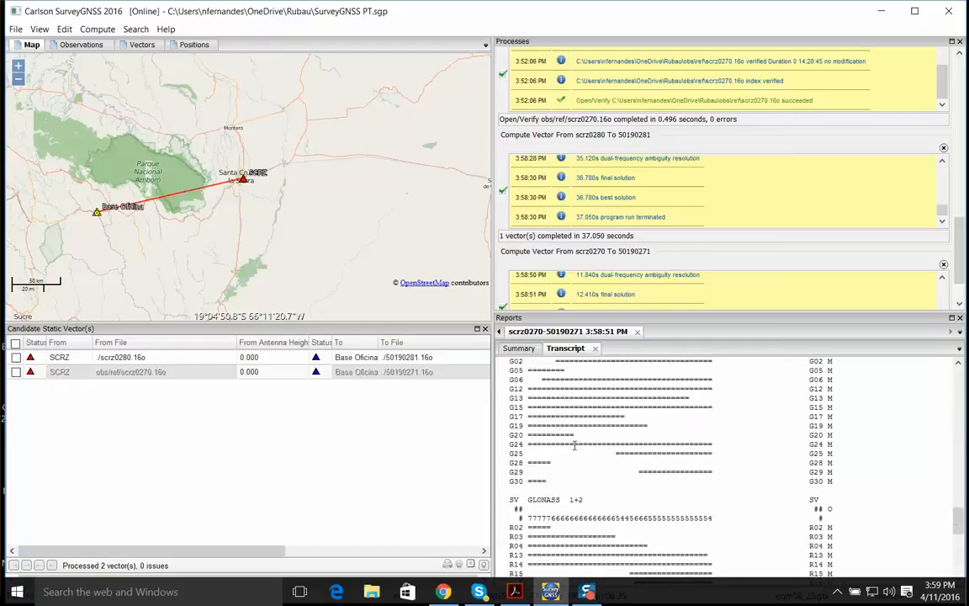
scroll(582, 500, "down", 5)
scroll(603, 442, "up", 10)
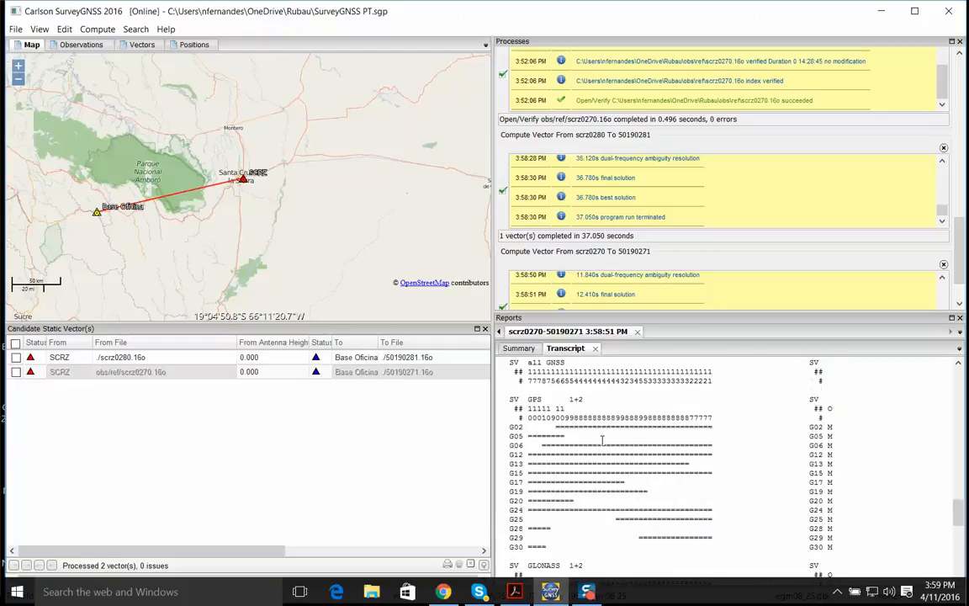
scroll(602, 463, "down", 2)
scroll(606, 446, "up", 2)
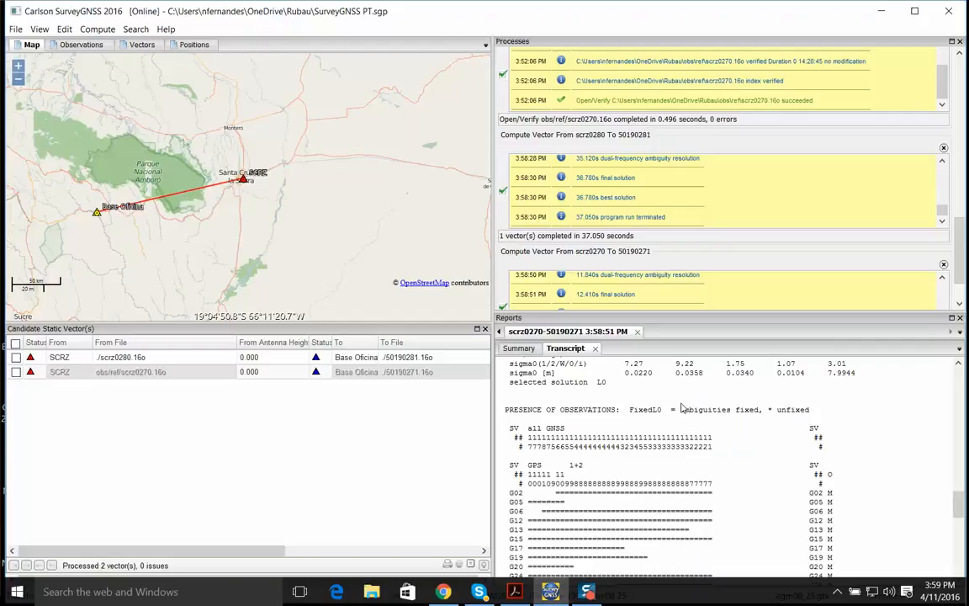
left_click_drag(767, 410, 781, 410)
scroll(600, 464, "down", 2)
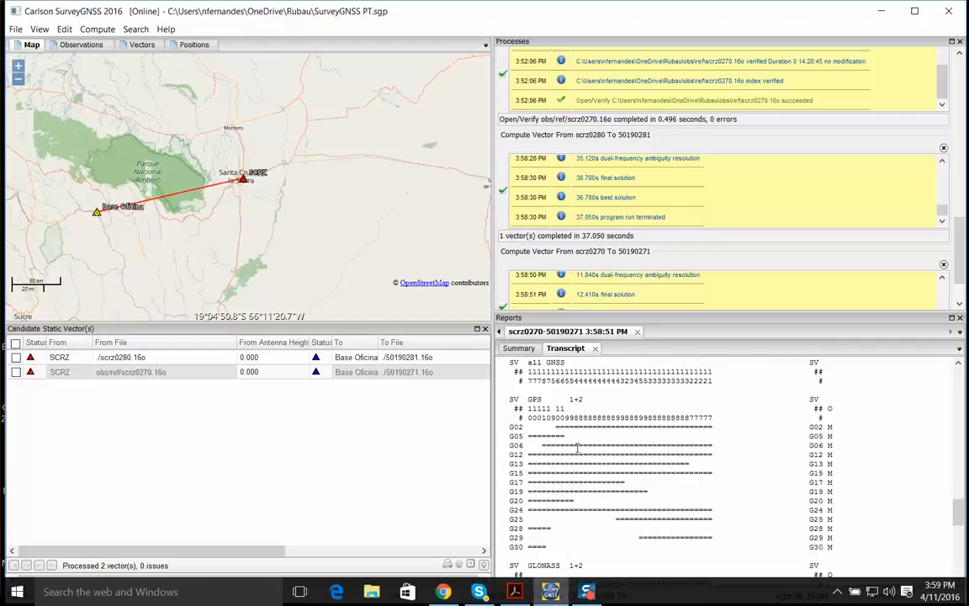
left_click_drag(511, 456, 548, 454)
scroll(580, 477, "down", 4)
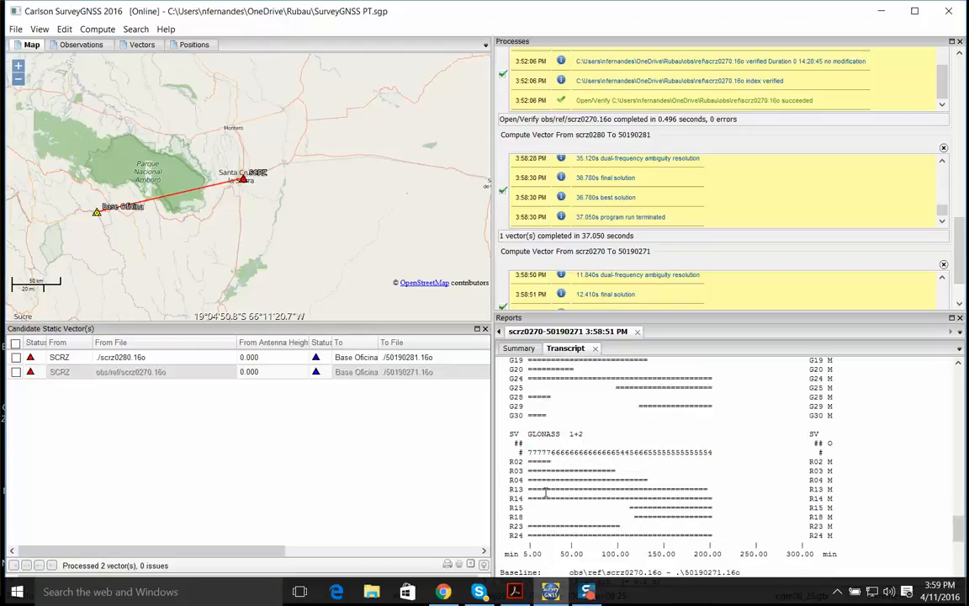
scroll(619, 457, "down", 8)
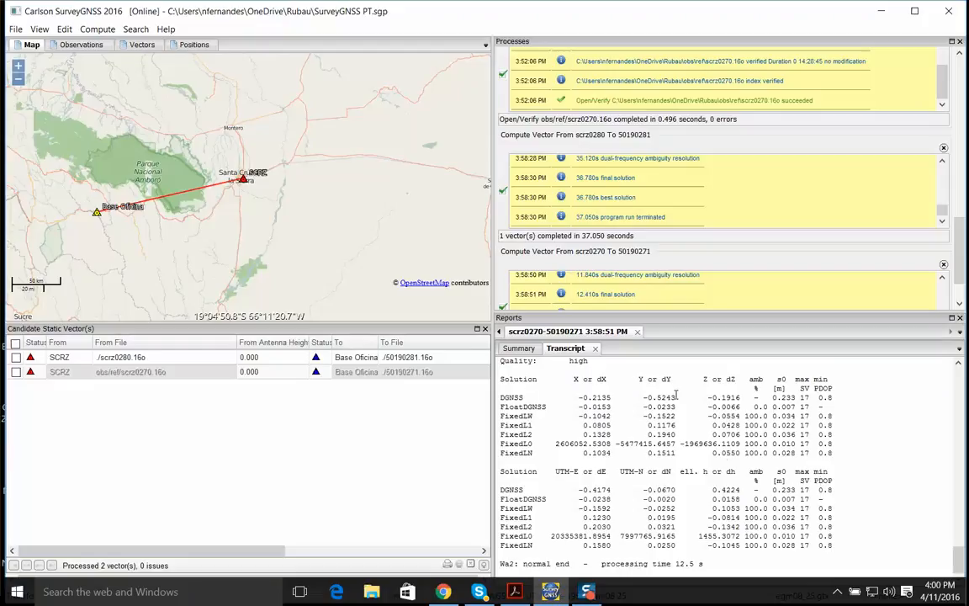
left_click(519, 348)
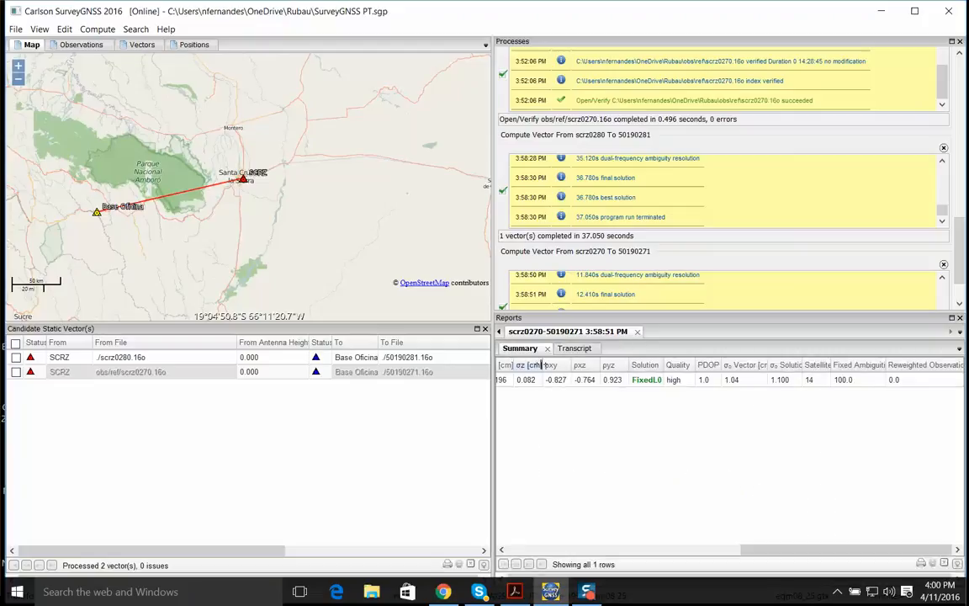
left_click(566, 347)
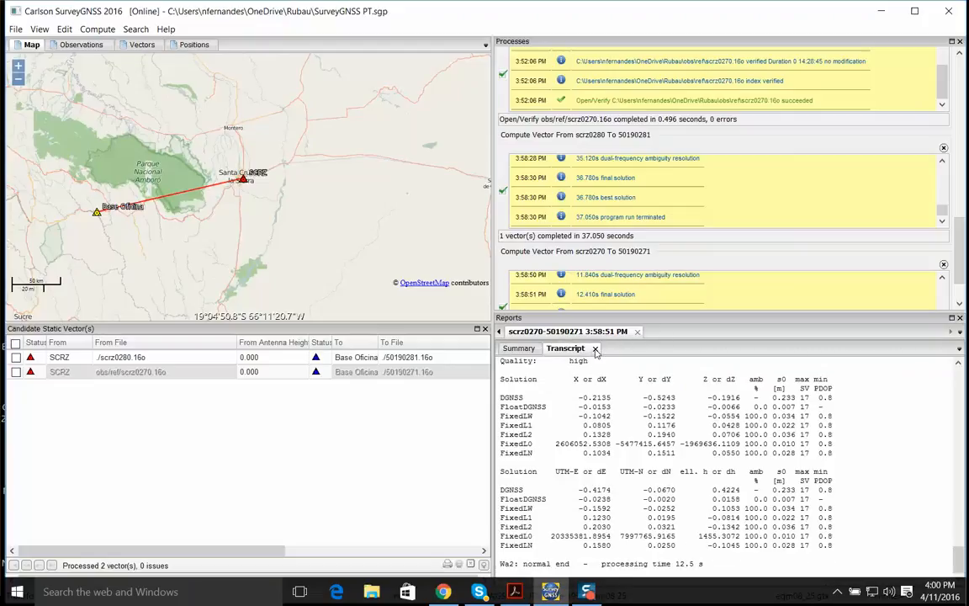
Close the reports and the process log, and review the computed vectors and the positions of Base Oficina and SCRZ
left_click(960, 318)
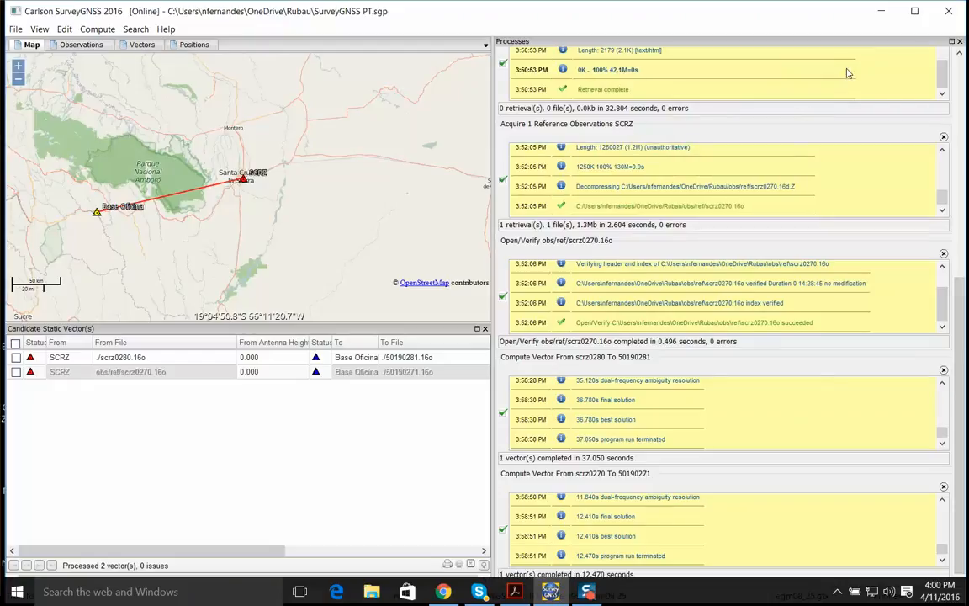
left_click(960, 42)
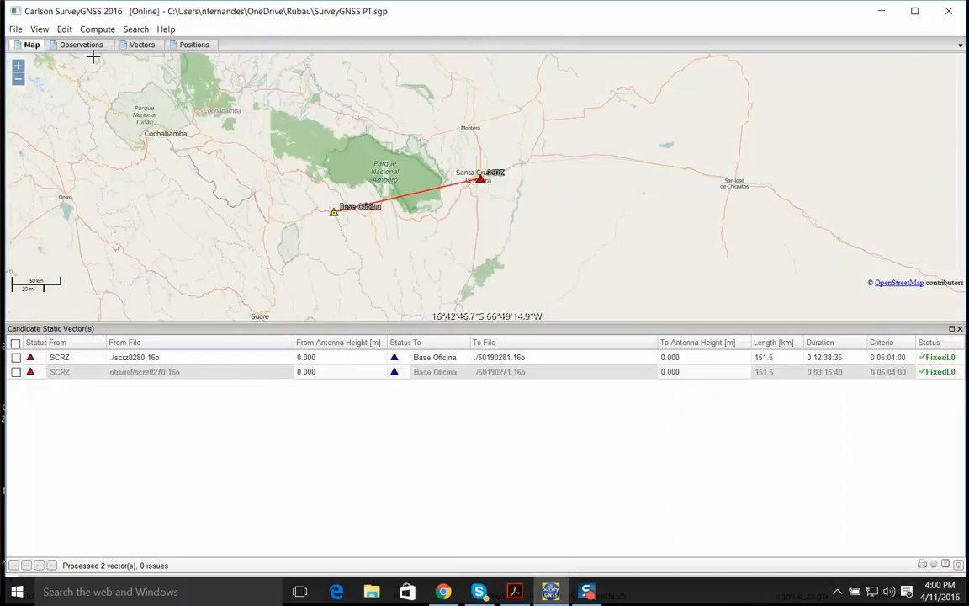
left_click(135, 45)
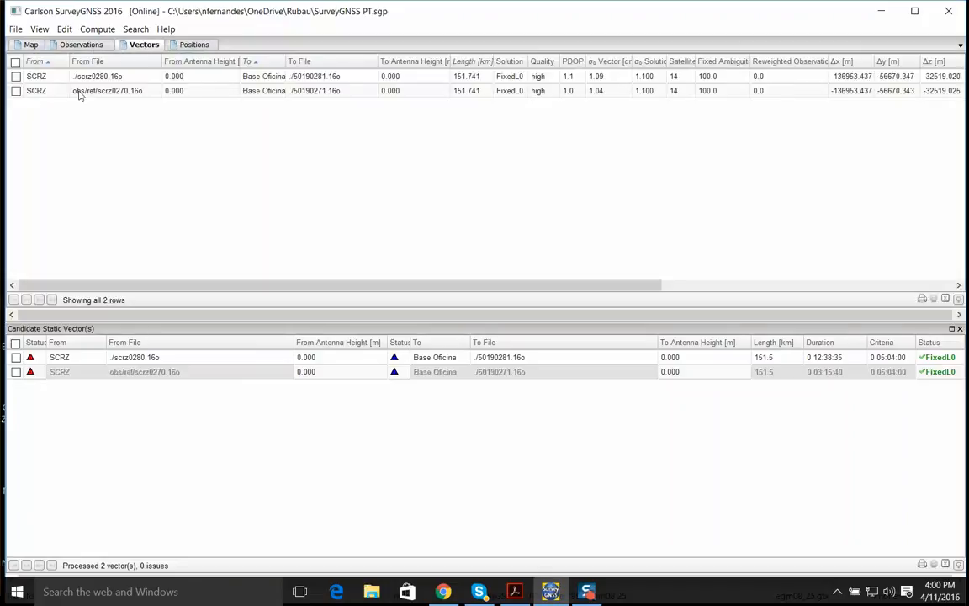
left_click_drag(442, 285, 202, 109)
left_click(193, 46)
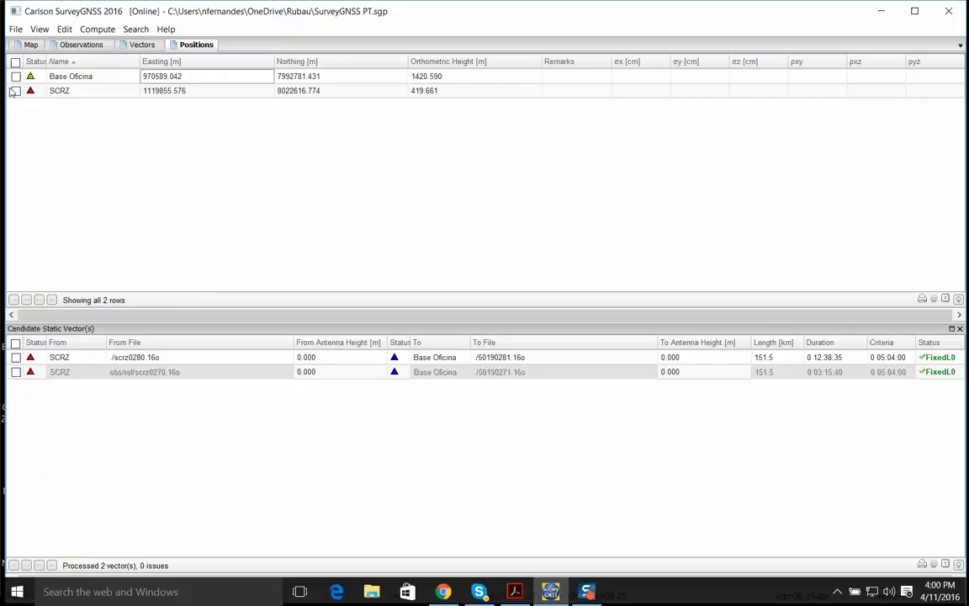
Set the position proximity for reference data to 50 km in the general preferences
left_click(58, 32)
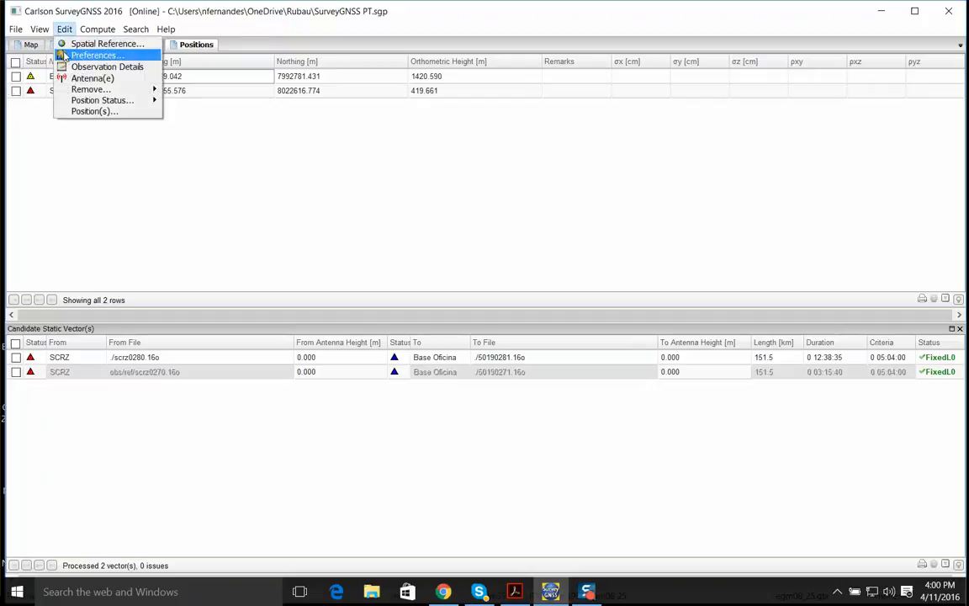
left_click(65, 57)
left_click_drag(360, 310, 293, 313)
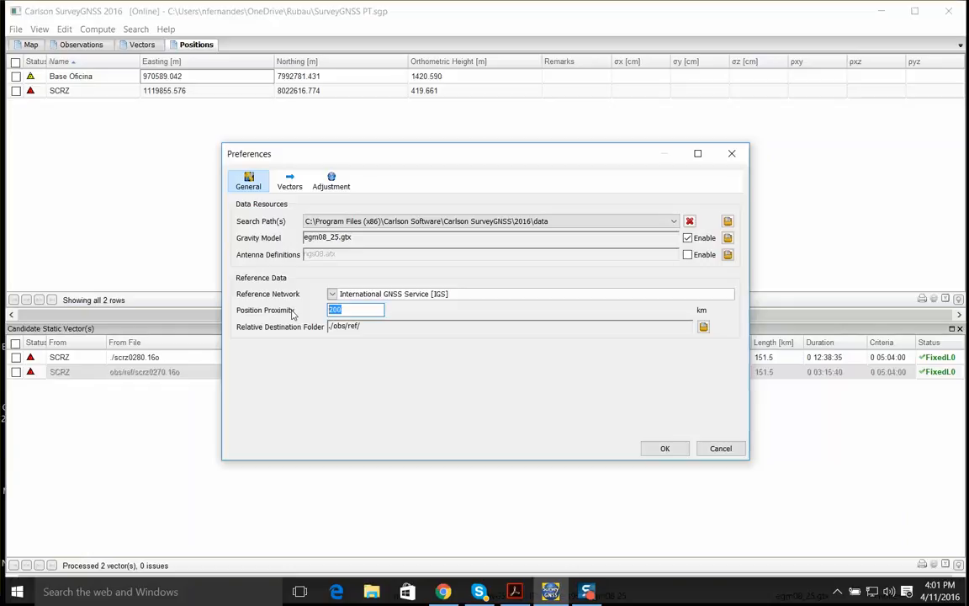
type("50")
type("30")
key("BackSpace")
left_click(660, 447)
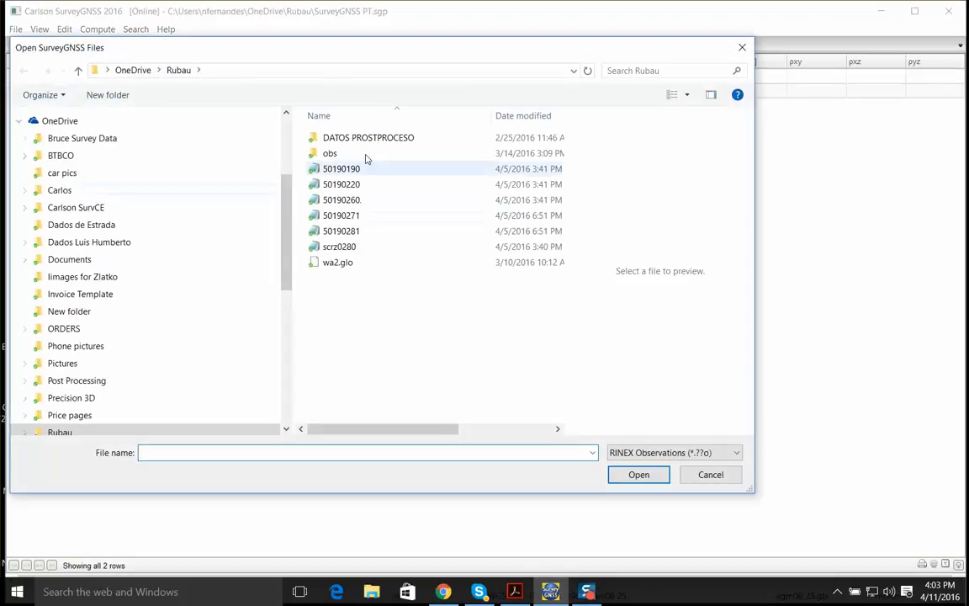
Import the nine RINEX observation files 01B, 01BB, 02A, 03B, 04B, 05B, 06B, 07A and 08A from DATOS PROSTPROCESO/BASES
double_click(343, 138)
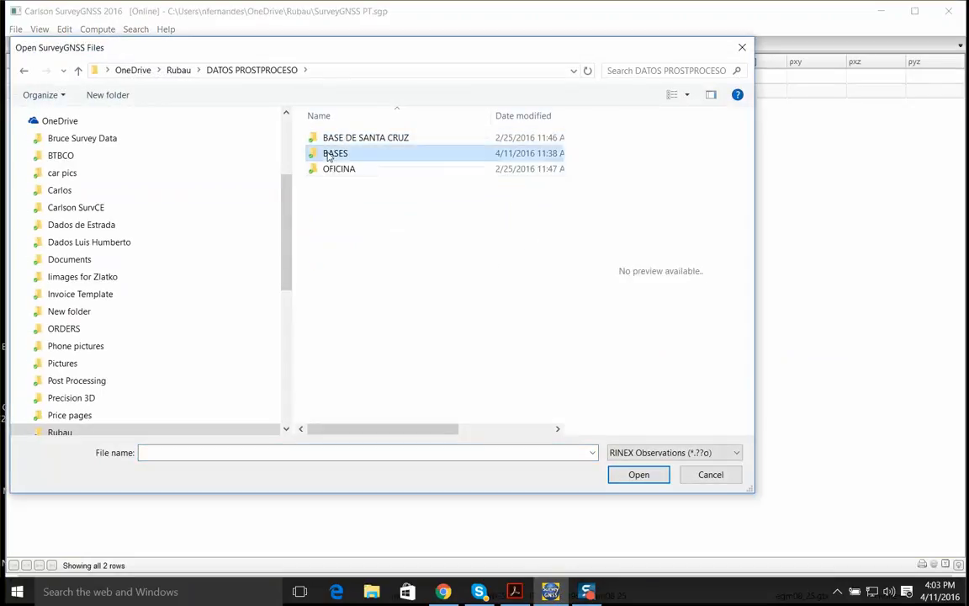
double_click(336, 153)
left_click(332, 138)
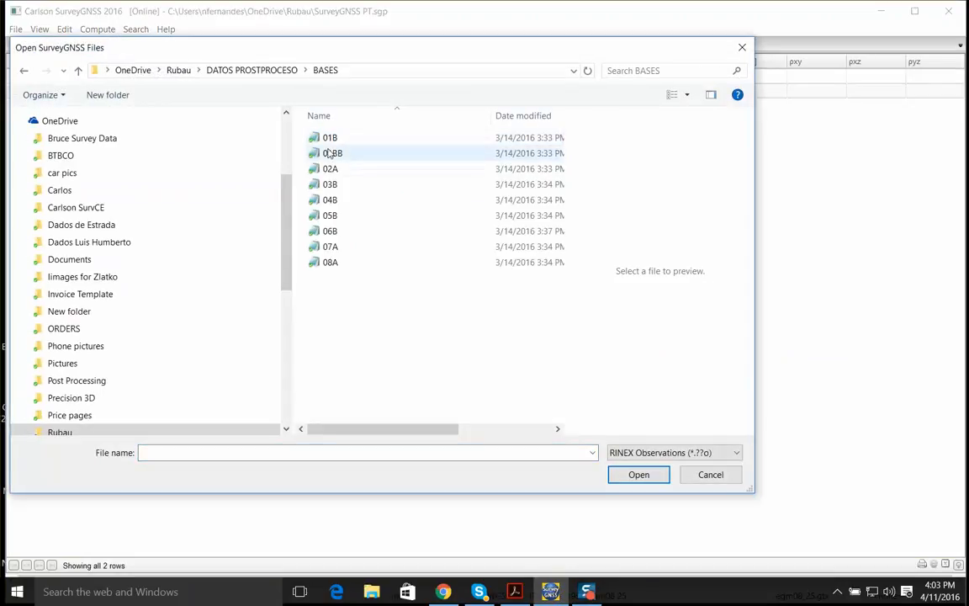
left_click(328, 263, "shift")
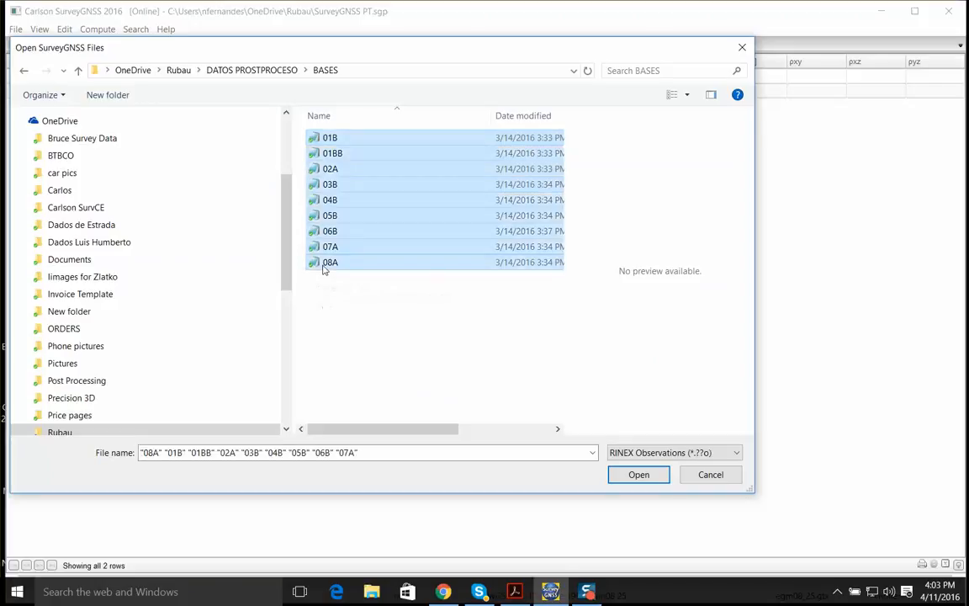
left_click(636, 479)
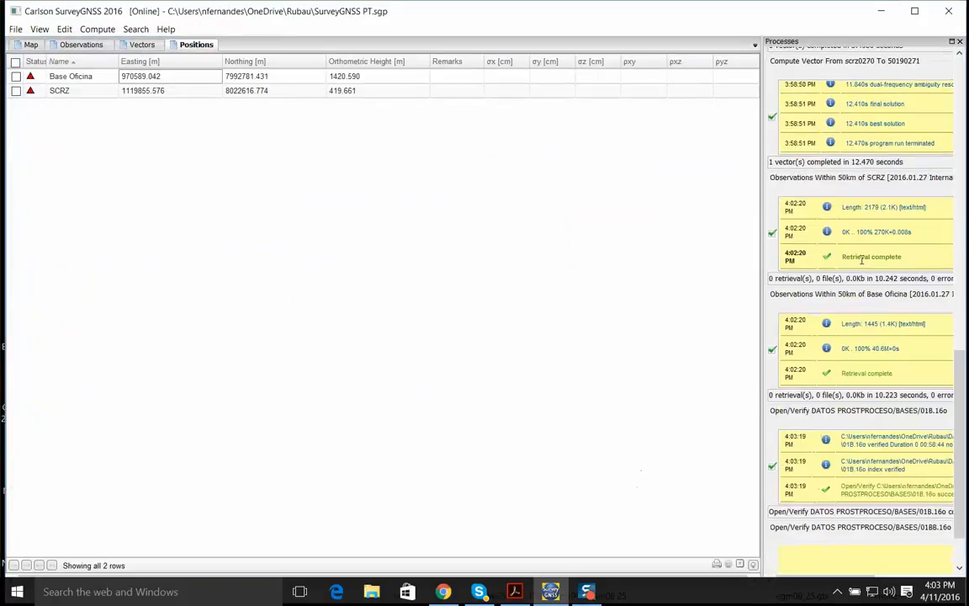
Locate the newly imported base points around Base Oficina on the map
left_click(31, 44)
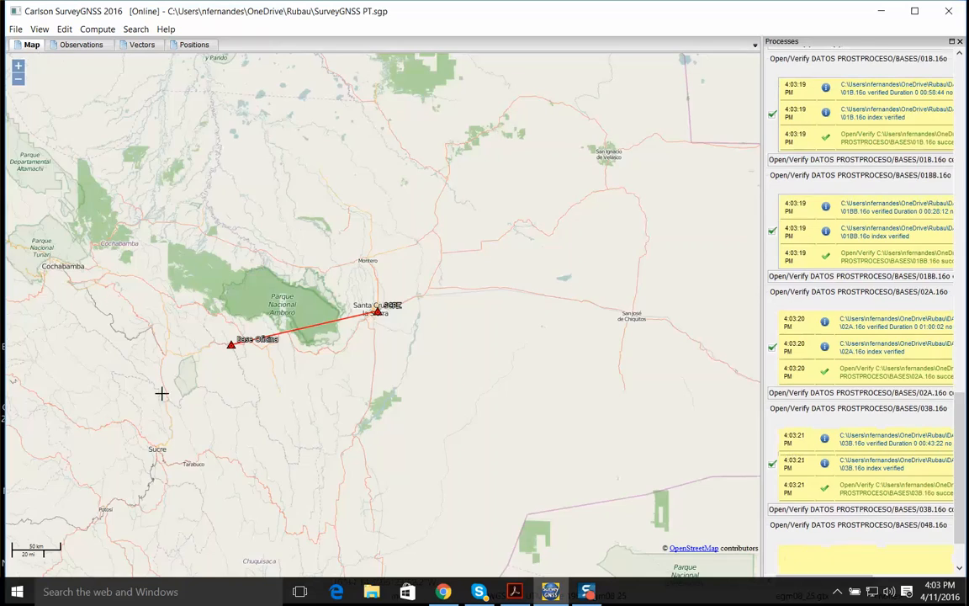
left_click_drag(223, 360, 438, 328)
scroll(448, 312, "up", 1)
scroll(388, 303, "up", 4)
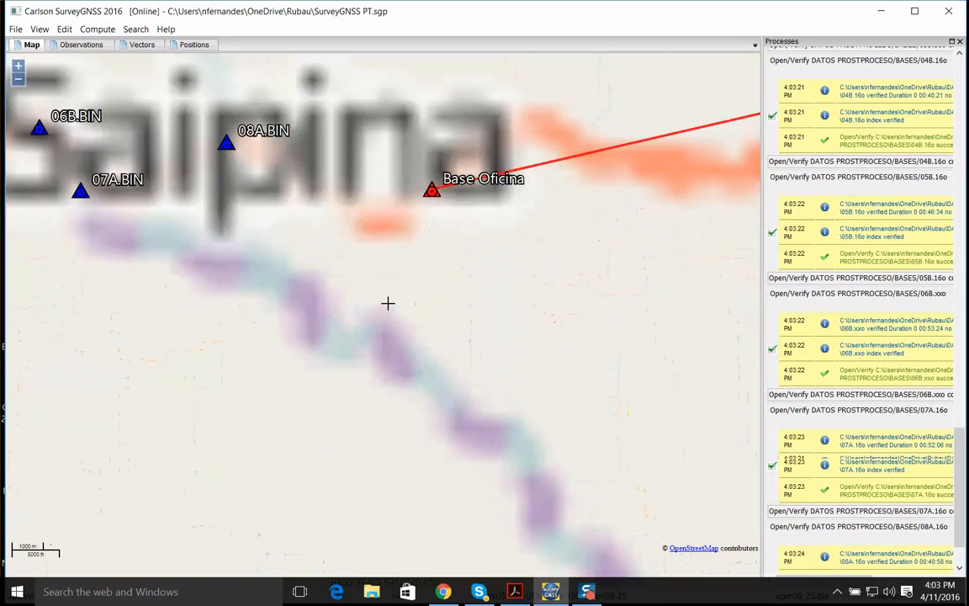
Examine on the map the base points along the road from 01BB to Base Oficina, including the exact location of 07A
scroll(388, 303, "down", 3)
left_click_drag(275, 275, 461, 318)
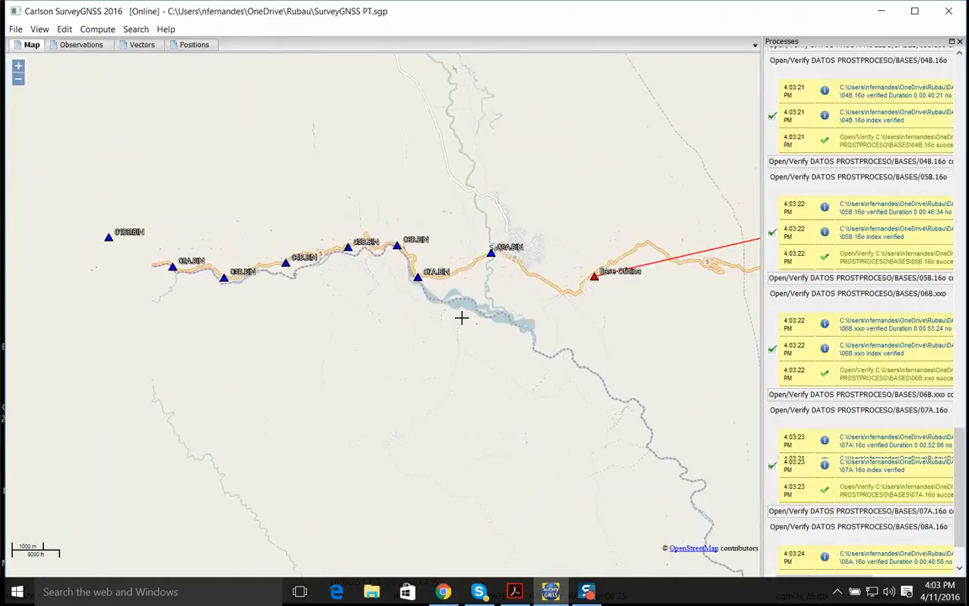
scroll(461, 318, "up", 1)
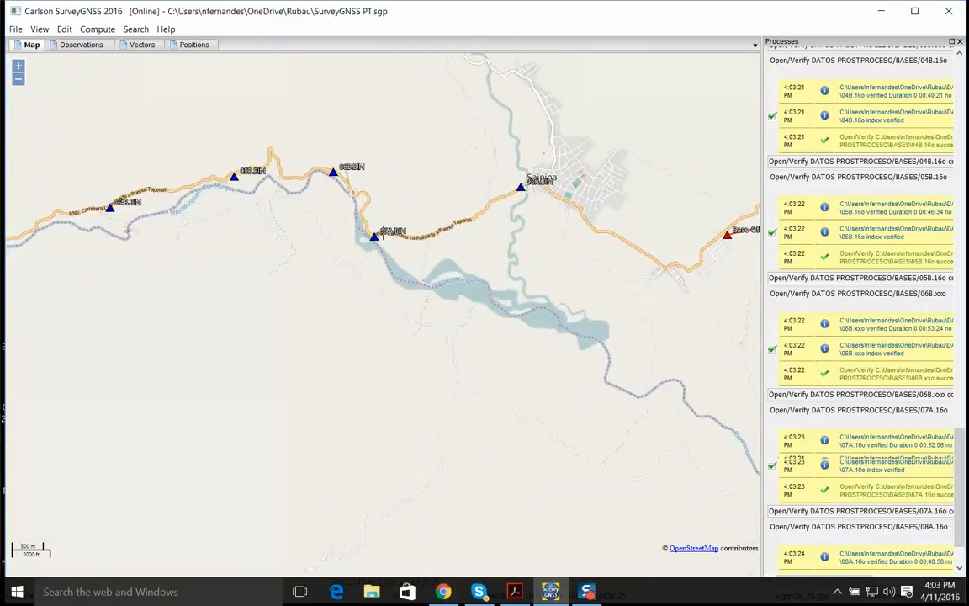
left_click_drag(232, 212, 405, 236)
left_click_drag(98, 239, 271, 255)
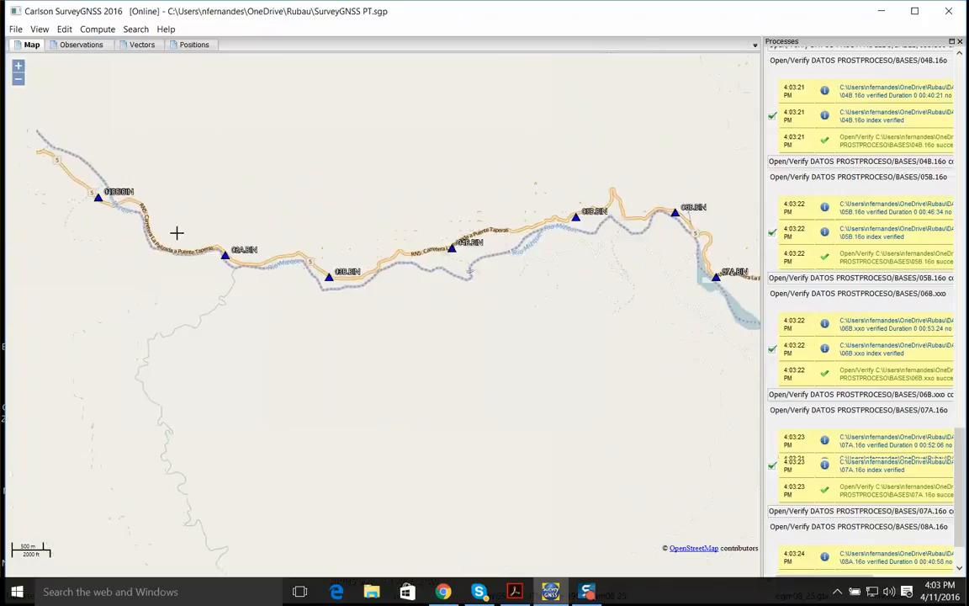
left_click_drag(447, 283, 230, 317)
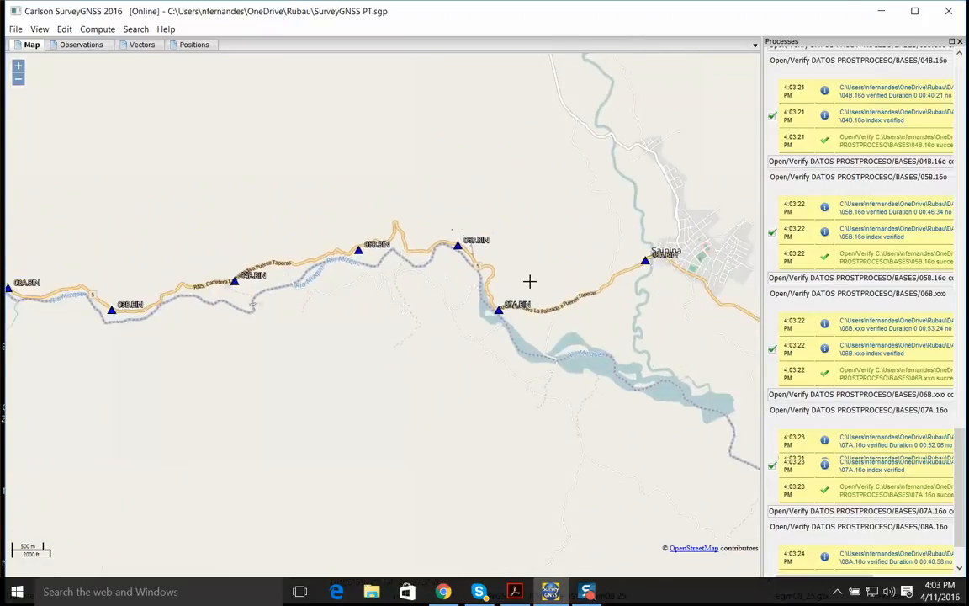
scroll(463, 288, "up", 2)
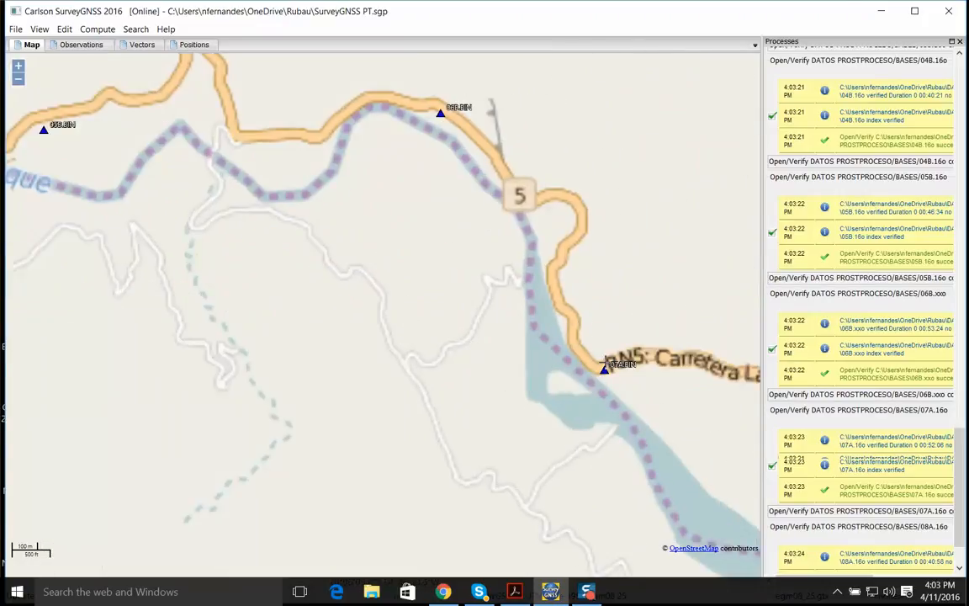
scroll(555, 326, "up", 2)
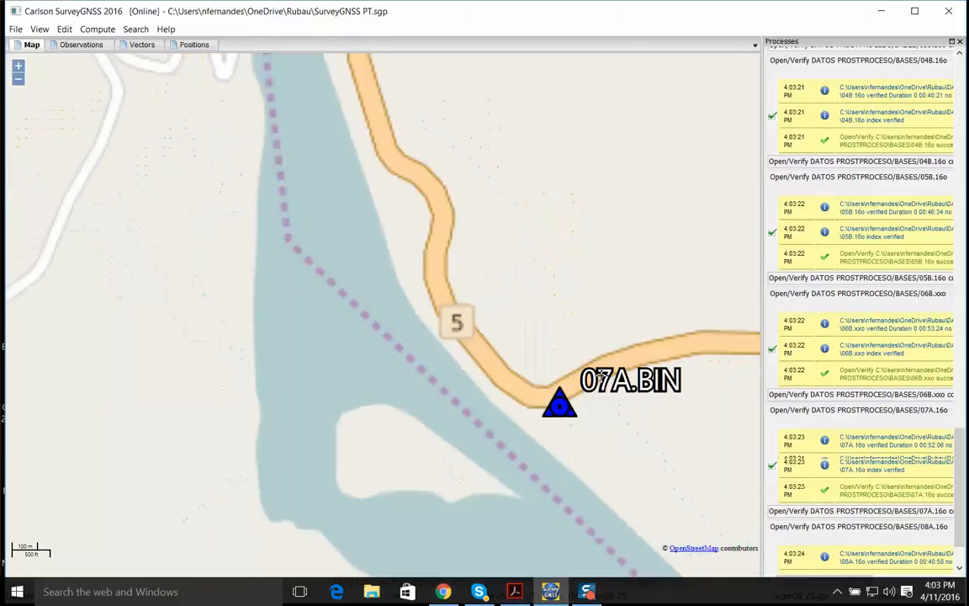
scroll(557, 402, "up", 2)
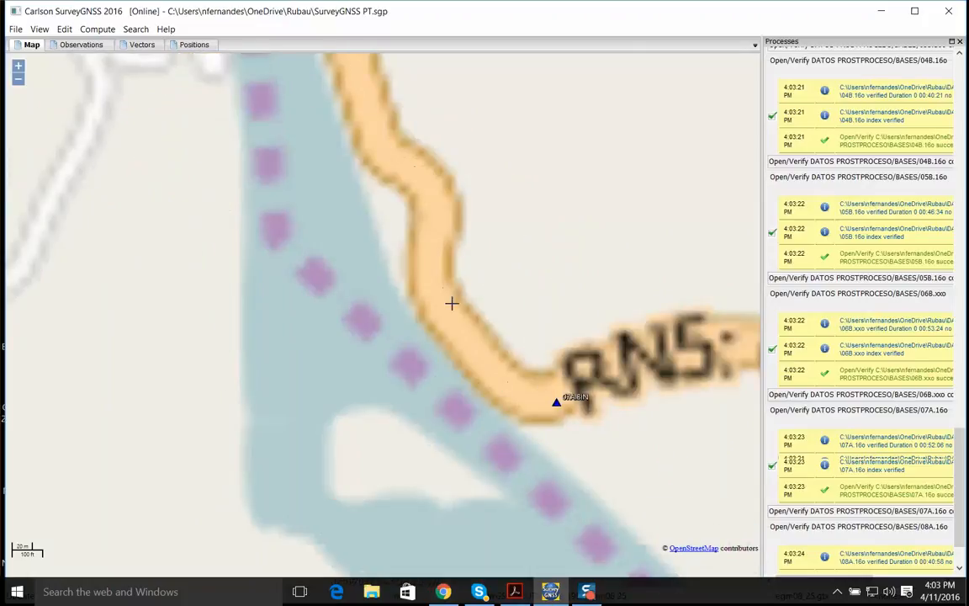
scroll(452, 303, "down", 1)
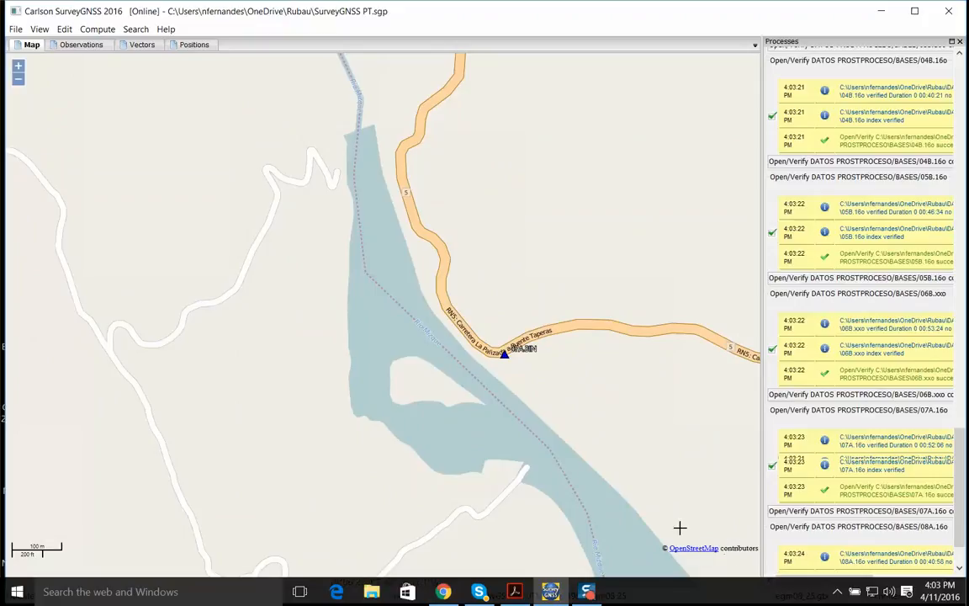
scroll(513, 443, "down", 1)
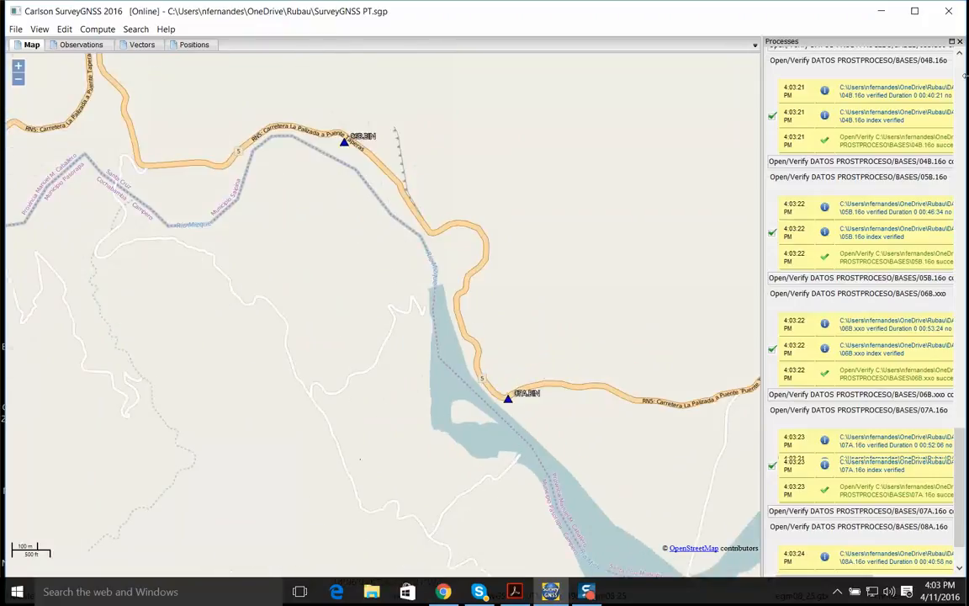
Close the process log and set the position status of Base Oficina to Known
left_click(960, 41)
left_click(177, 44)
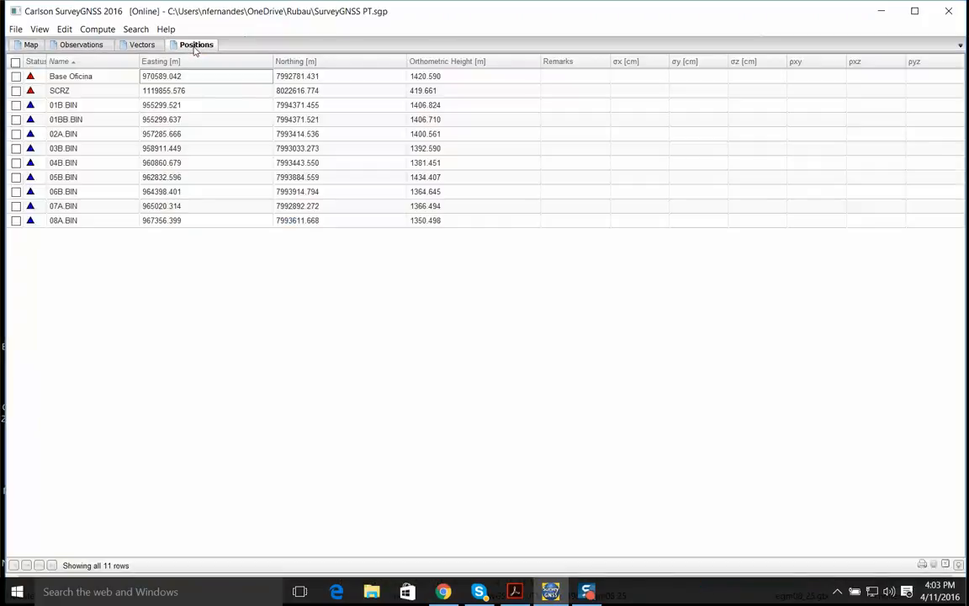
right_click(32, 80)
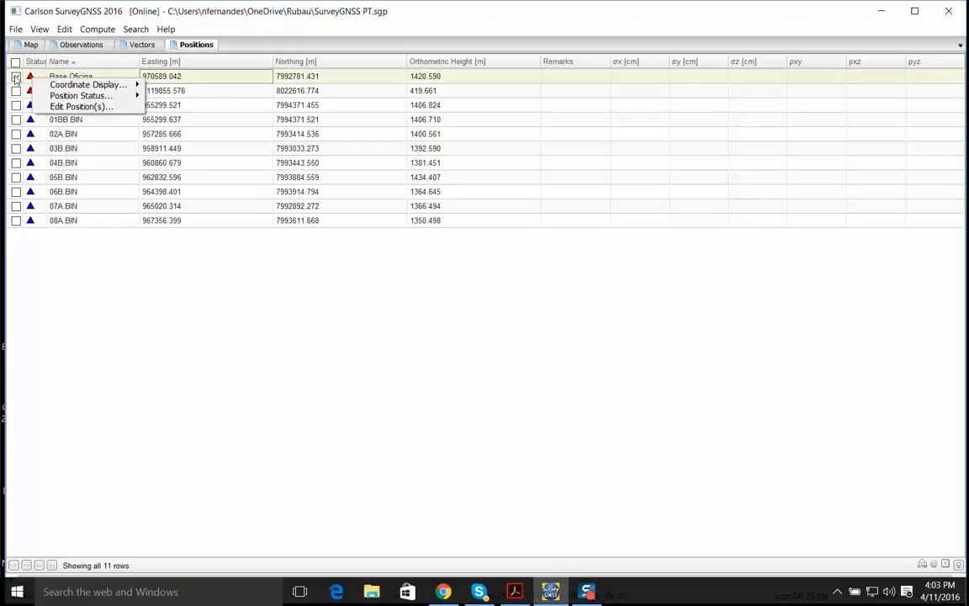
left_click(15, 75)
left_click(30, 76)
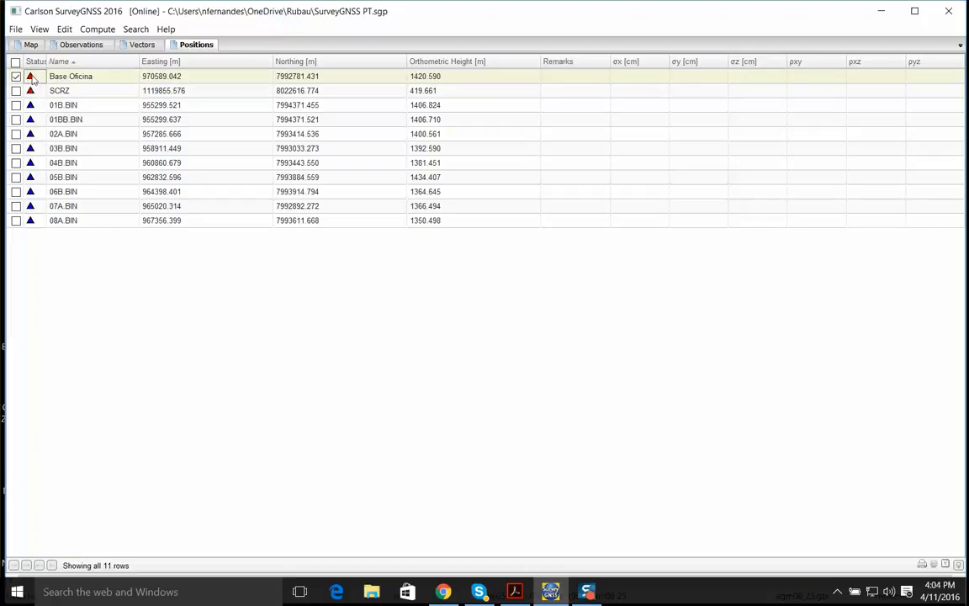
right_click(34, 80)
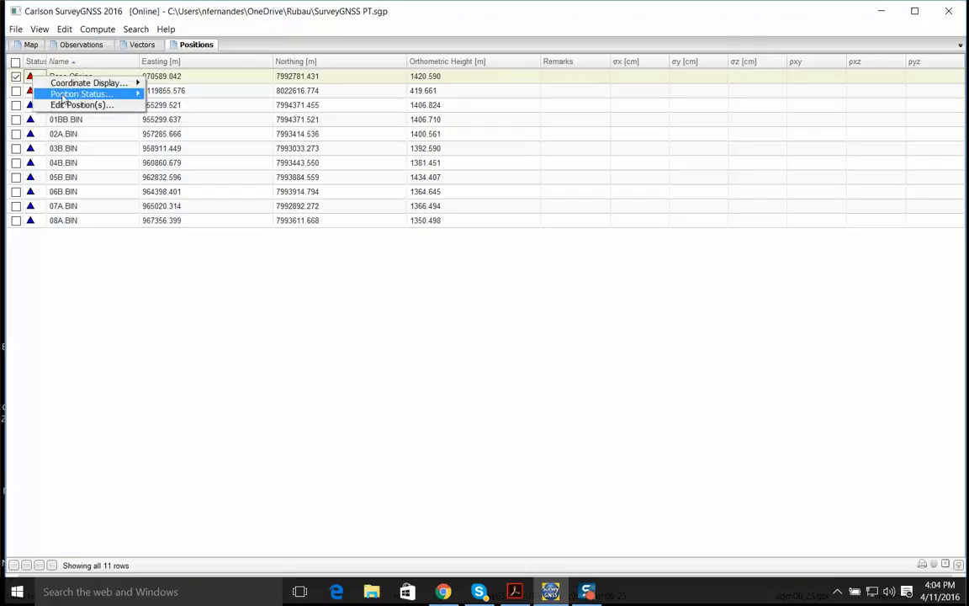
mouse_move(59, 98)
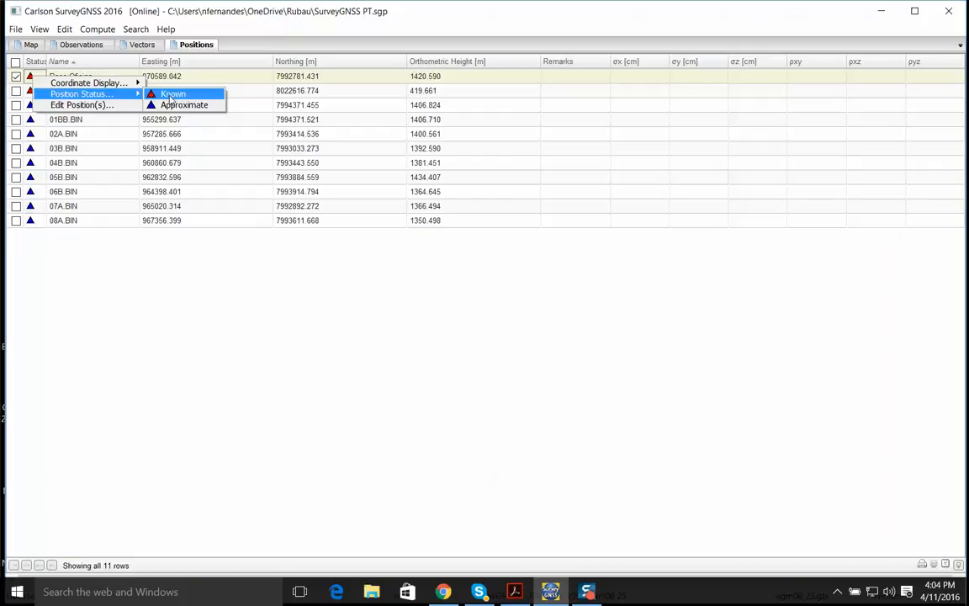
left_click(276, 42)
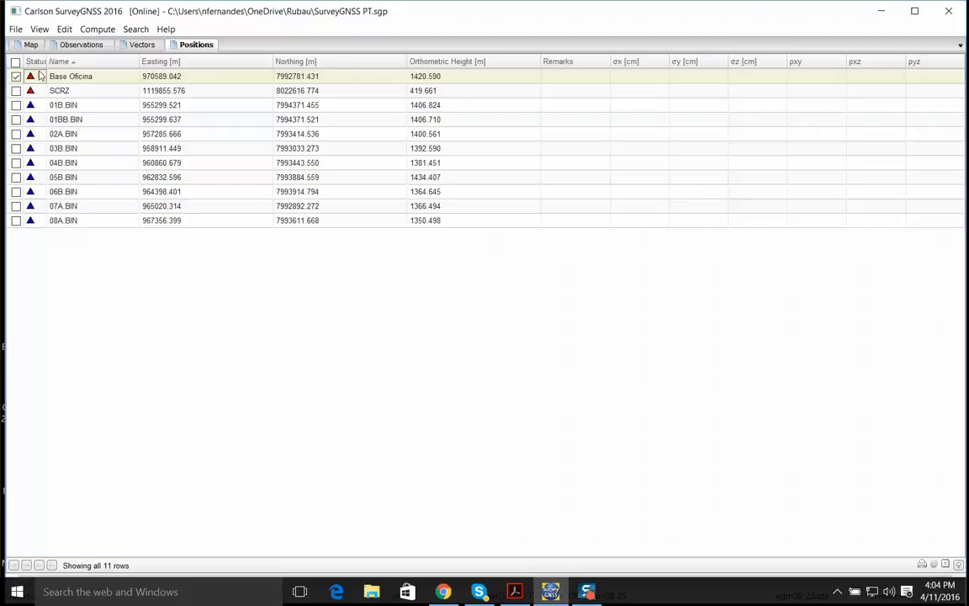
right_click(35, 80)
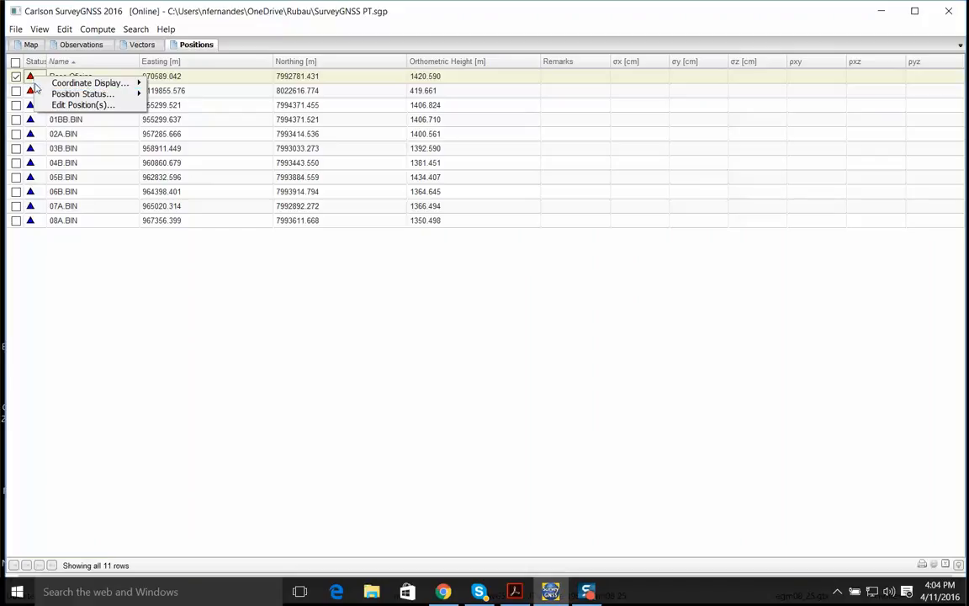
mouse_move(107, 94)
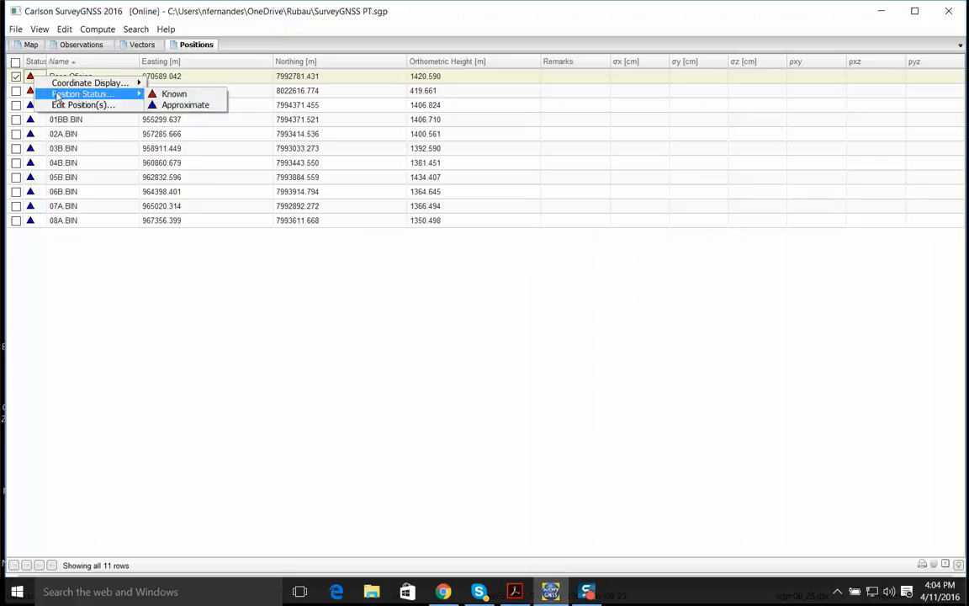
left_click(172, 94)
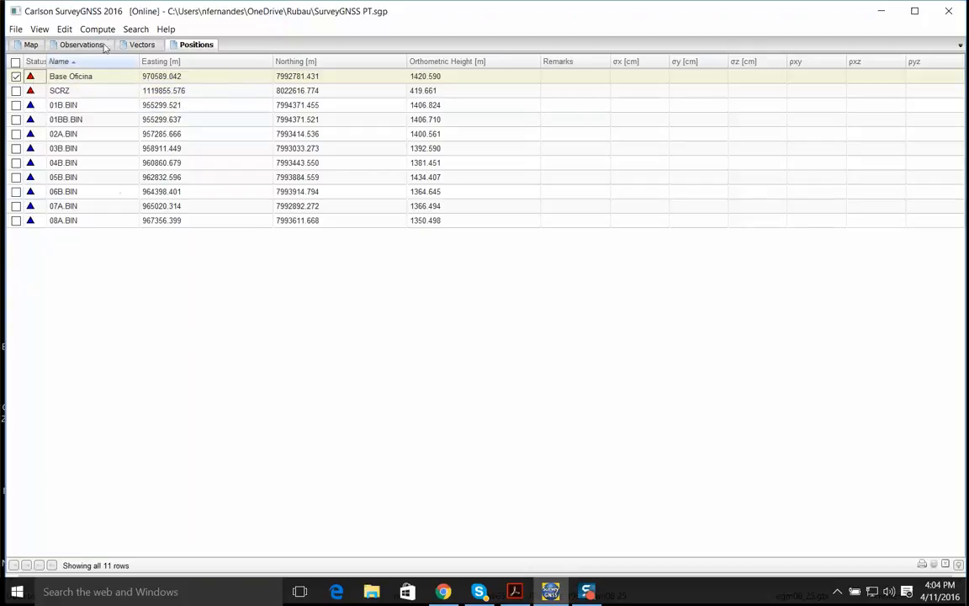
List the candidate static vectors for all positions and enlarge the list to show every row
left_click(15, 62)
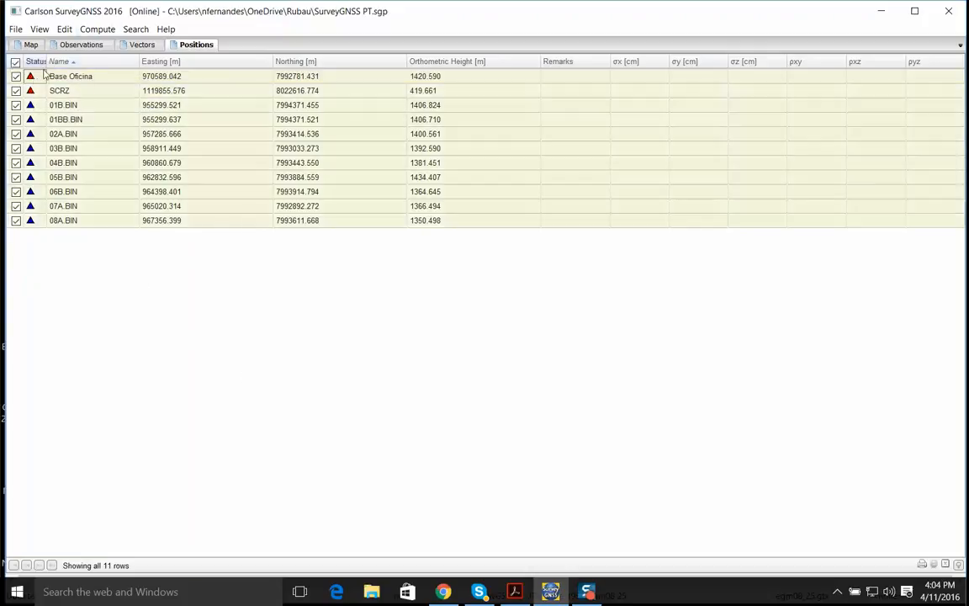
left_click(100, 32)
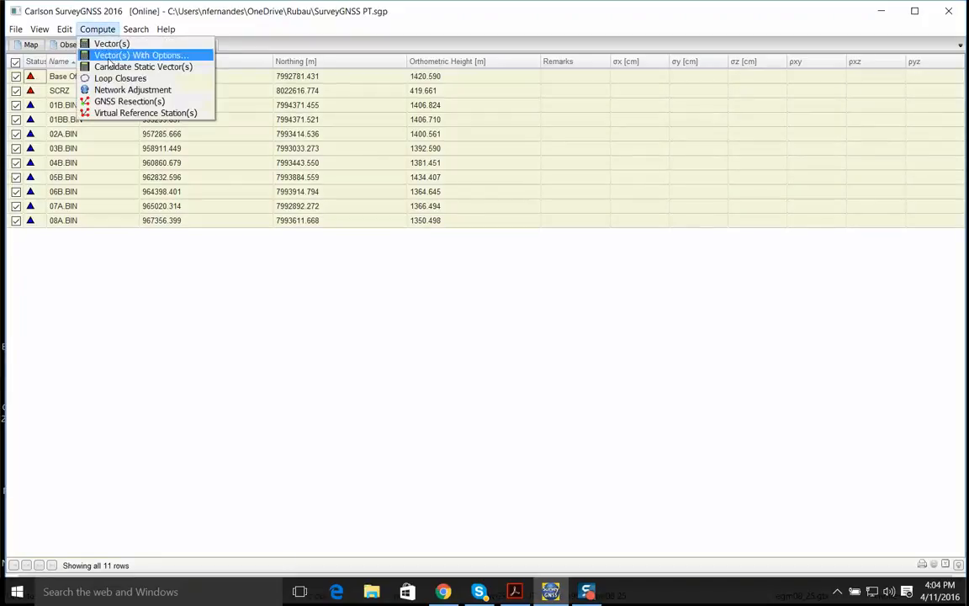
left_click(122, 68)
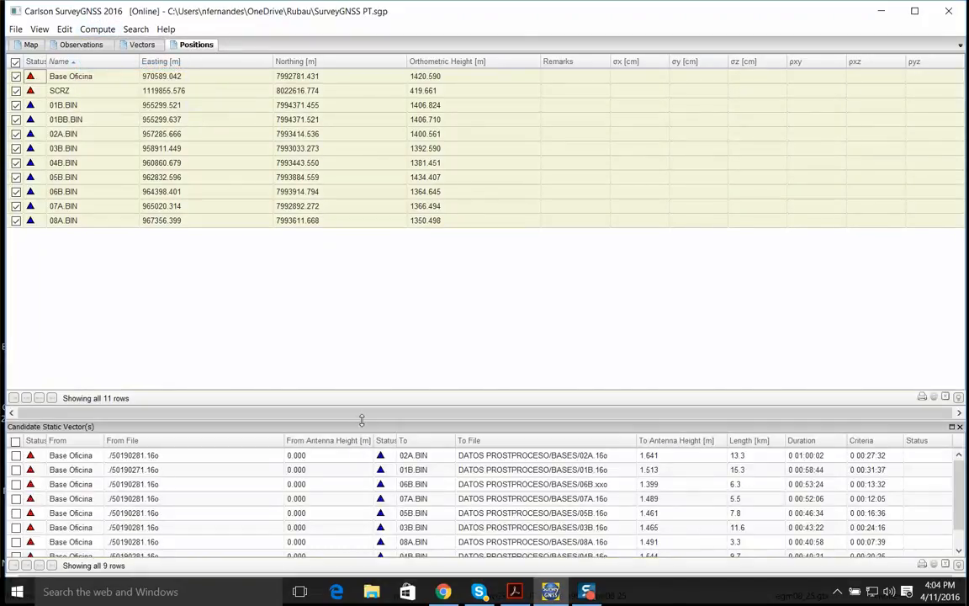
left_click_drag(362, 419, 363, 241)
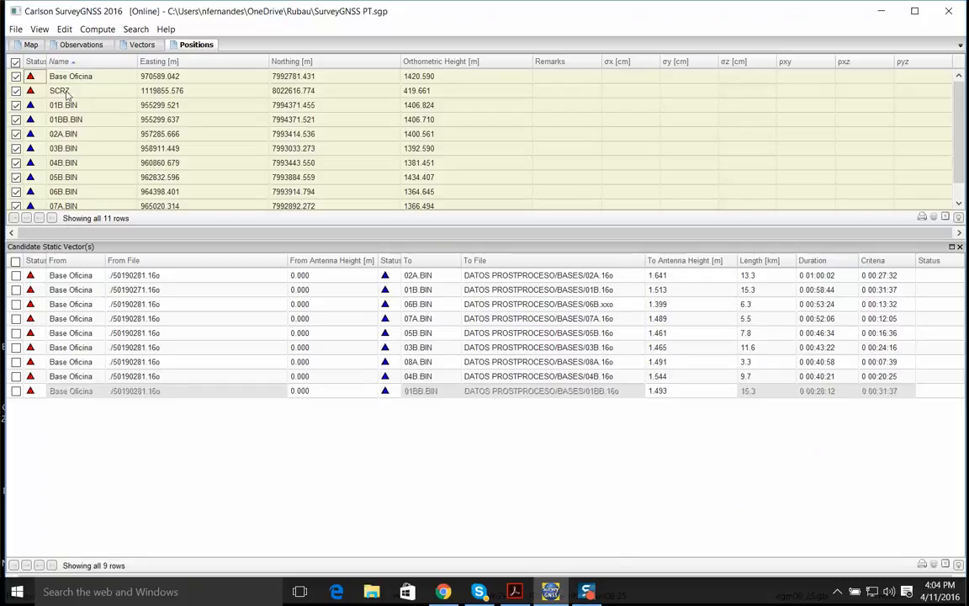
Check the position proximity for reference data in the general preferences, leaving the settings as they are
left_click(64, 29)
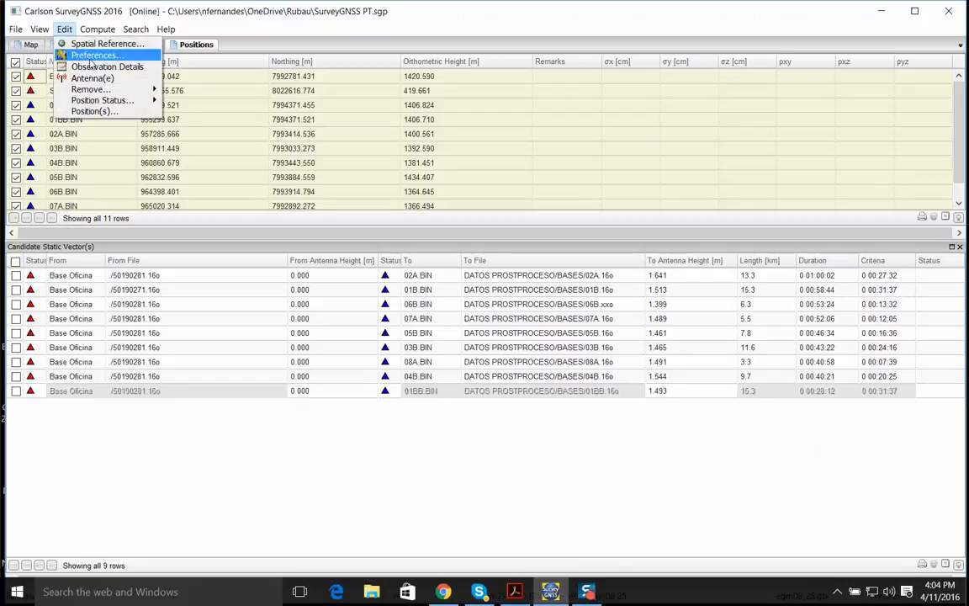
left_click(90, 57)
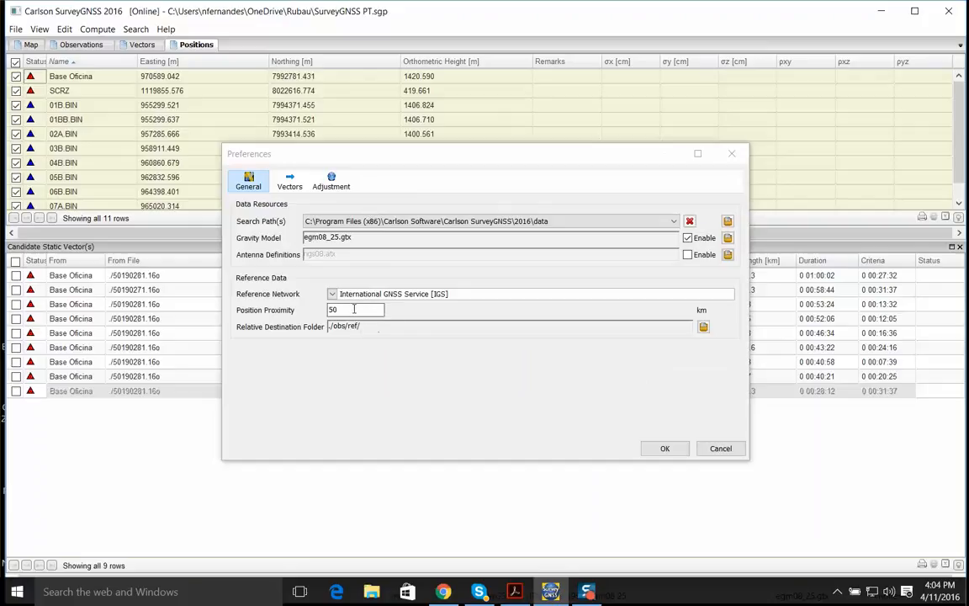
left_click(732, 153)
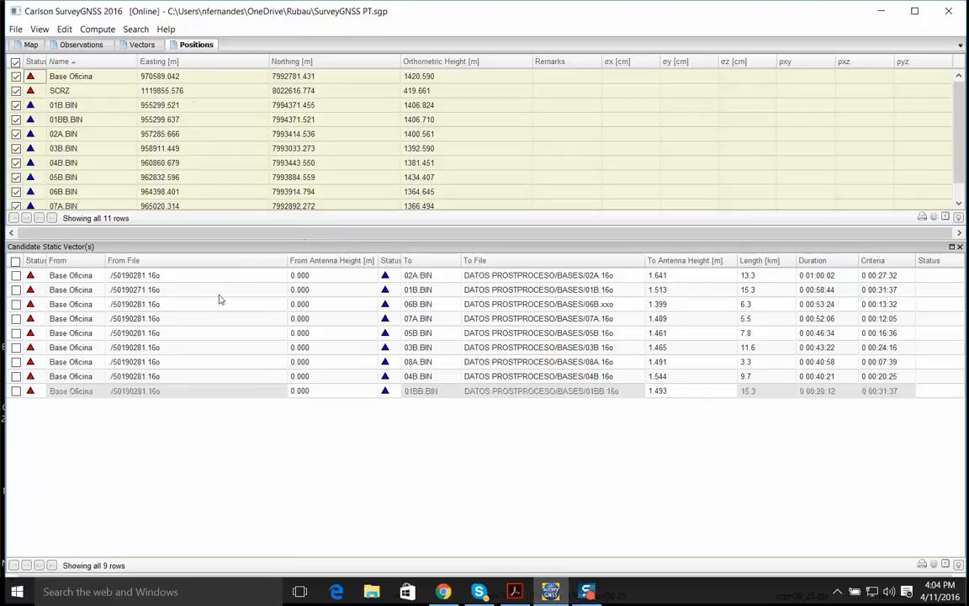
Compute all nine candidate static vectors from Base Oficina to the imported bases and show them on the map
left_click(15, 264)
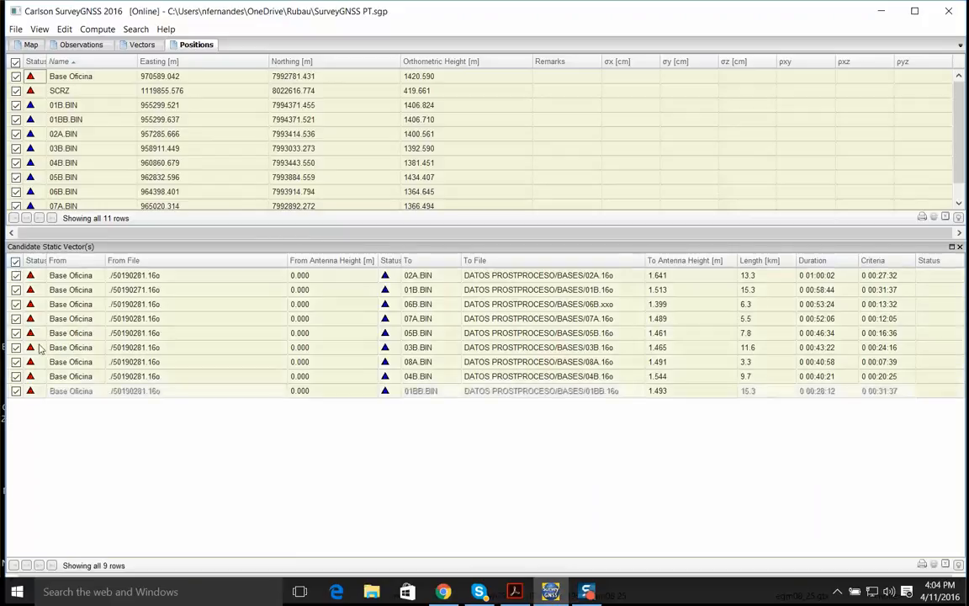
right_click(137, 288)
mouse_move(174, 294)
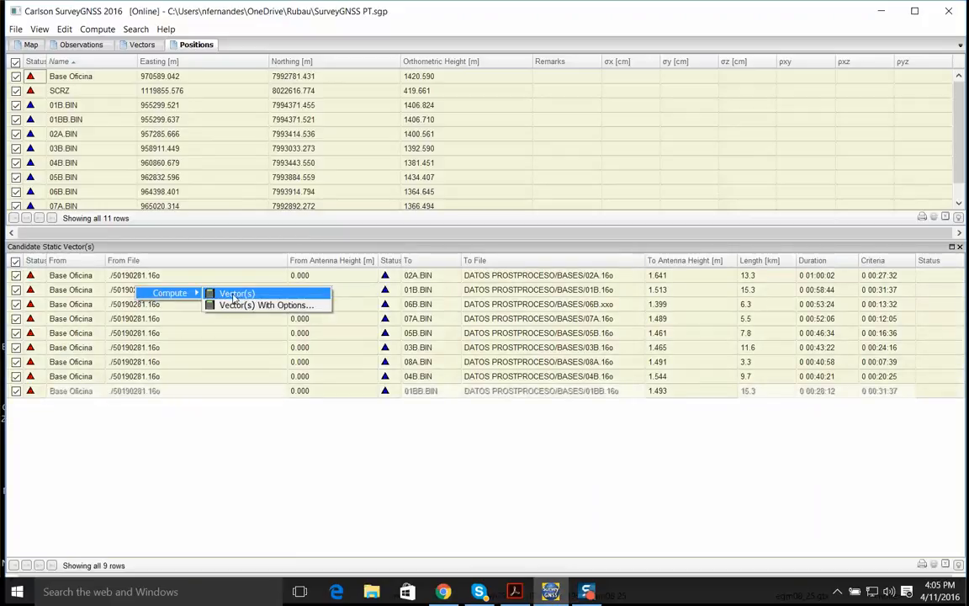
left_click(234, 293)
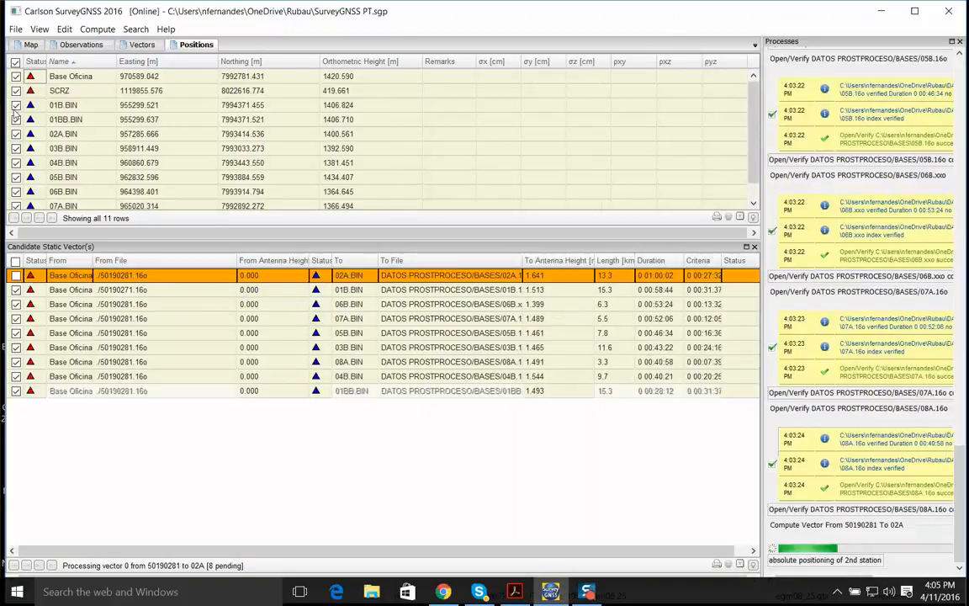
left_click(29, 44)
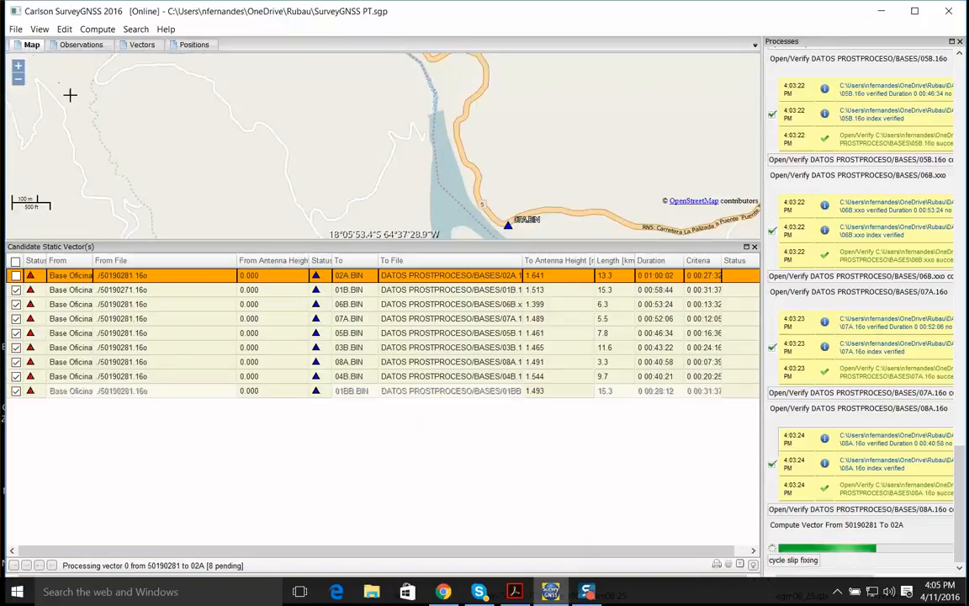
left_click(18, 80)
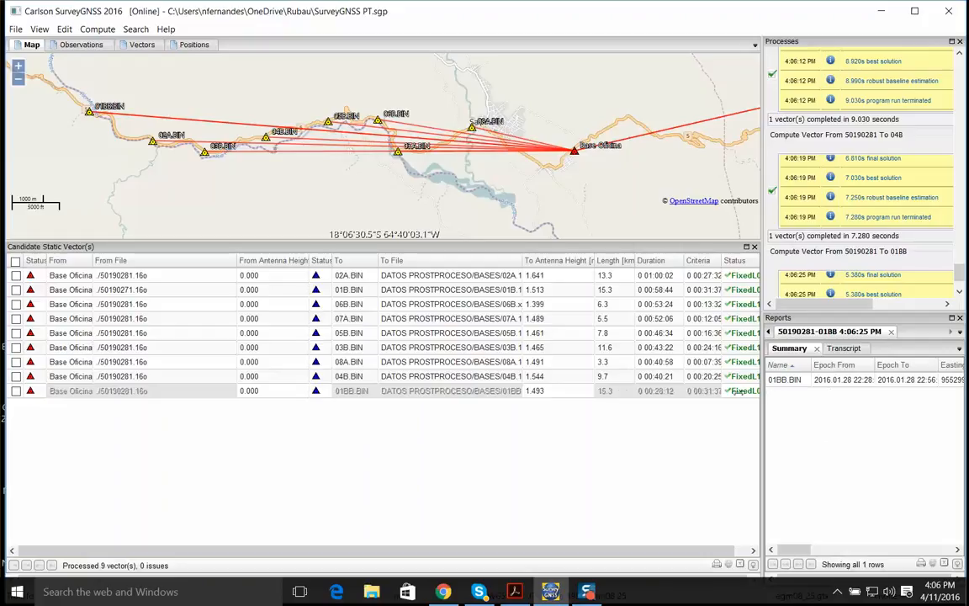
left_click_drag(740, 392, 251, 409)
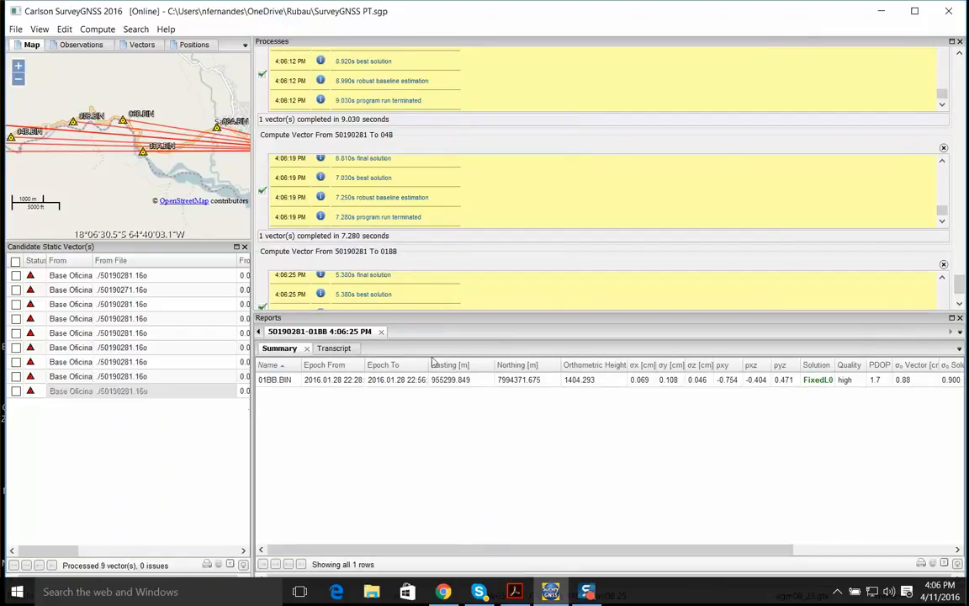
left_click(306, 348)
left_click(310, 348)
left_click(259, 332)
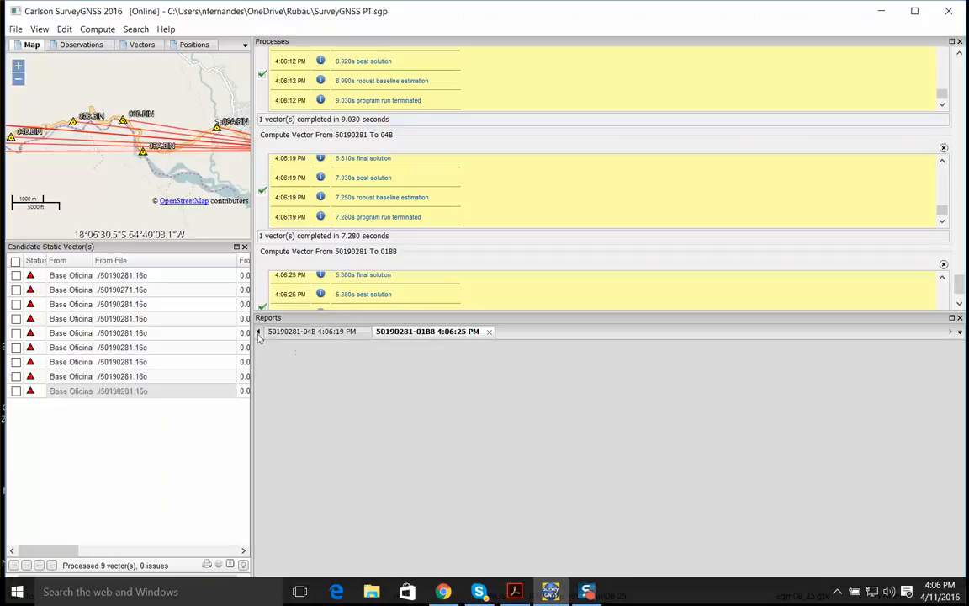
left_click(258, 331)
left_click(258, 332)
left_click(258, 332)
left_click(258, 332)
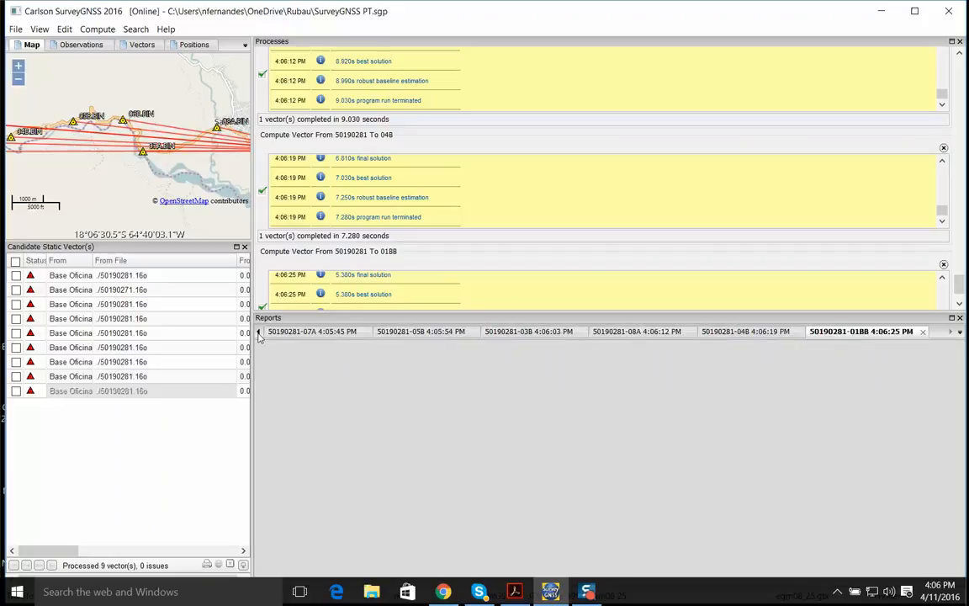
left_click(274, 333)
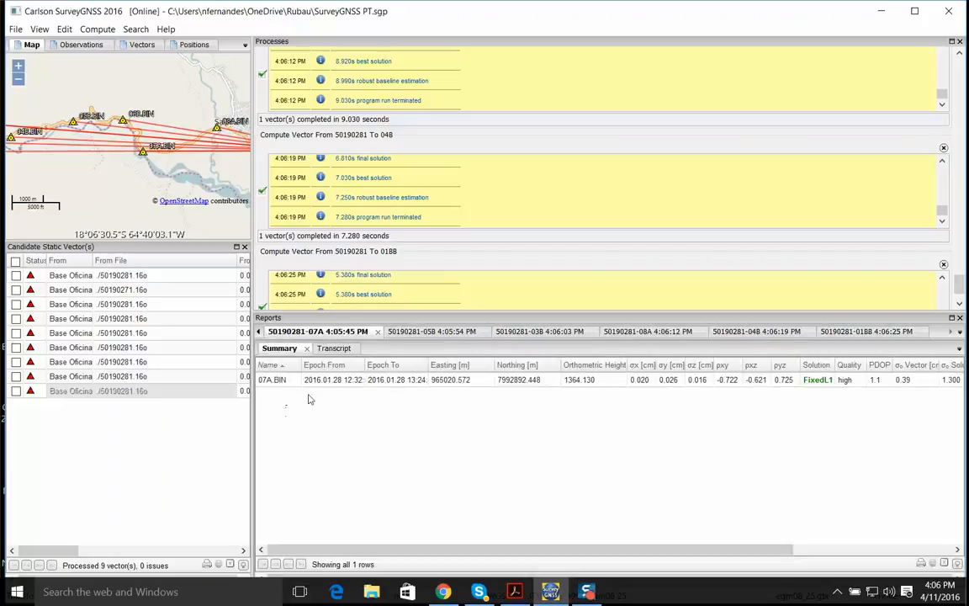
left_click(334, 348)
left_click(281, 349)
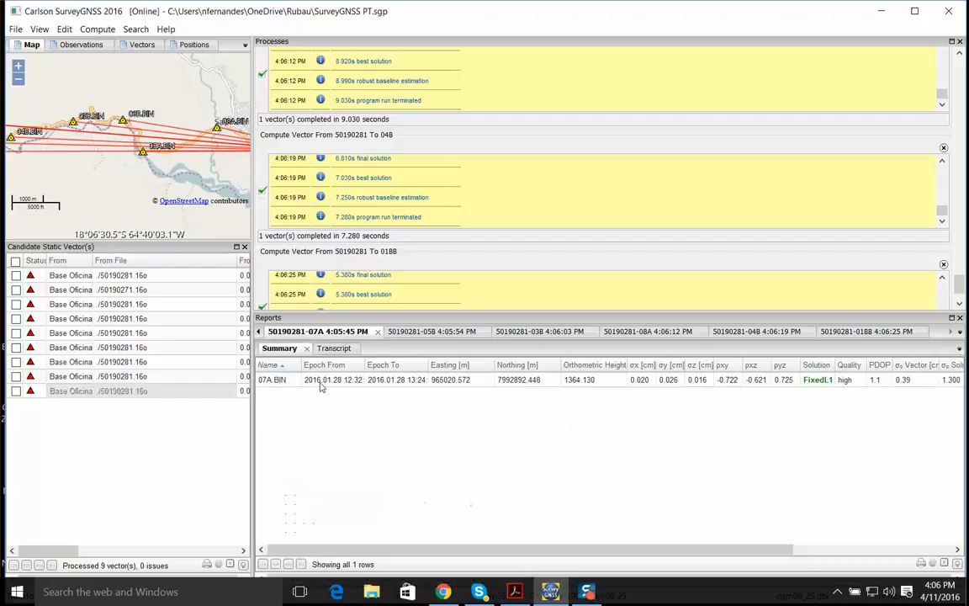
Narrow the reports and processes areas and close both, leaving the map and candidate vectors at full width
left_click_drag(254, 331, 735, 332)
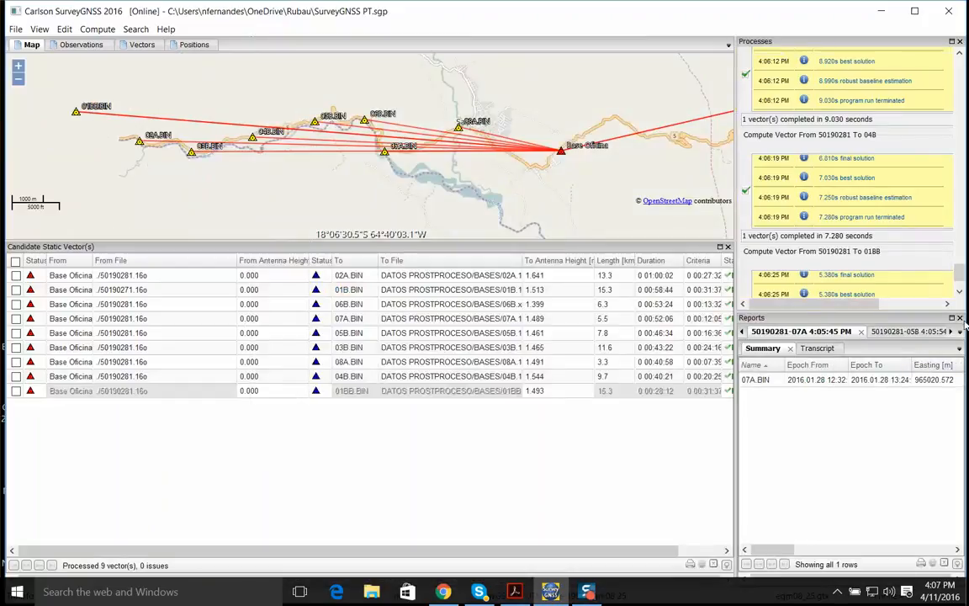
left_click(961, 318)
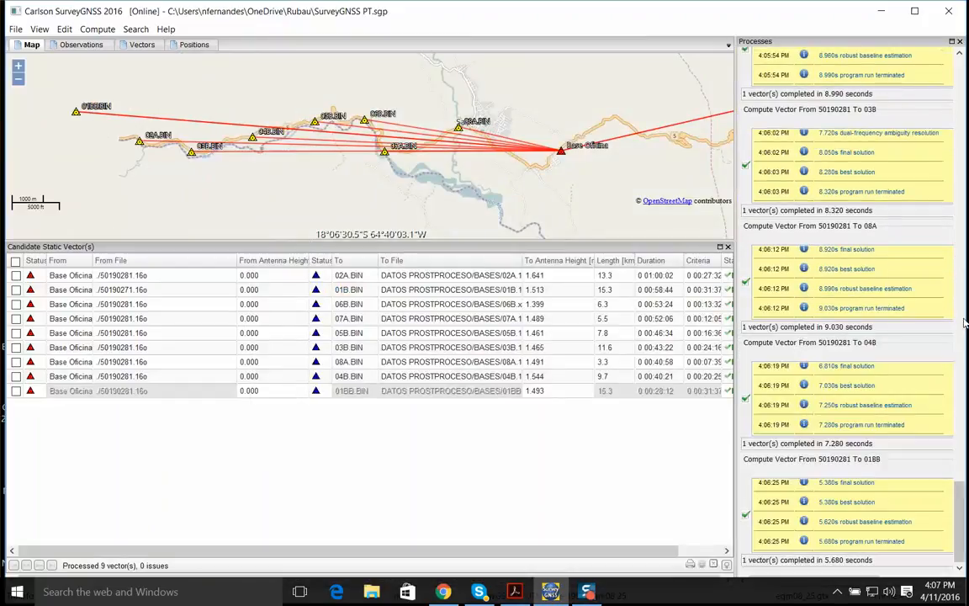
left_click(960, 42)
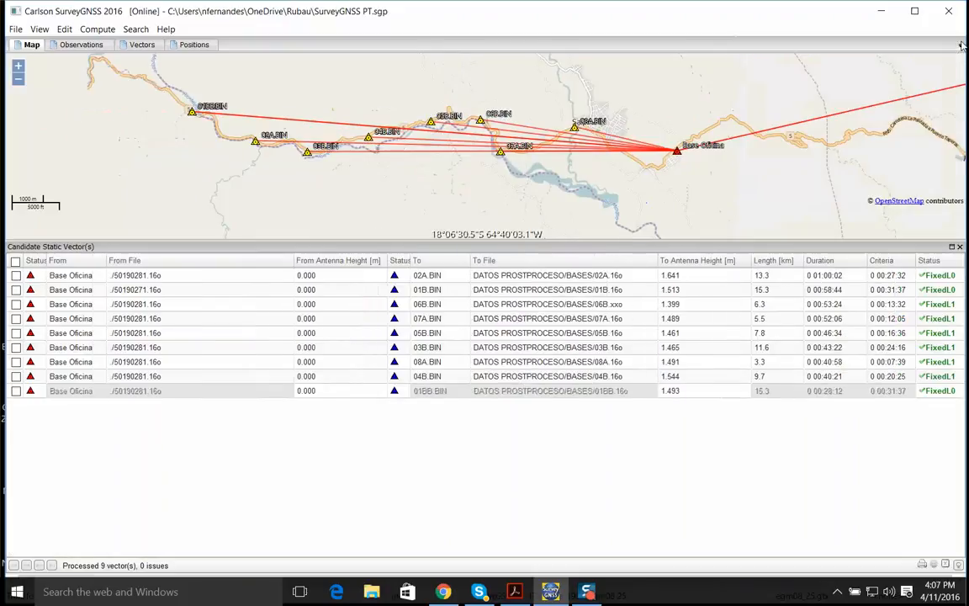
Review the computed positions and the complete list of processed vectors with their solutions and quality
left_click(176, 45)
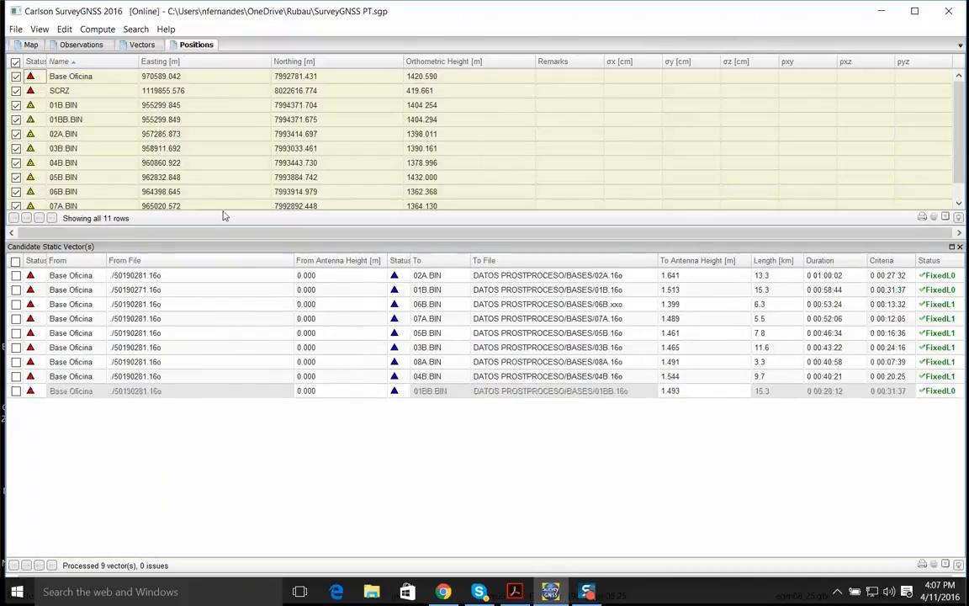
left_click(128, 45)
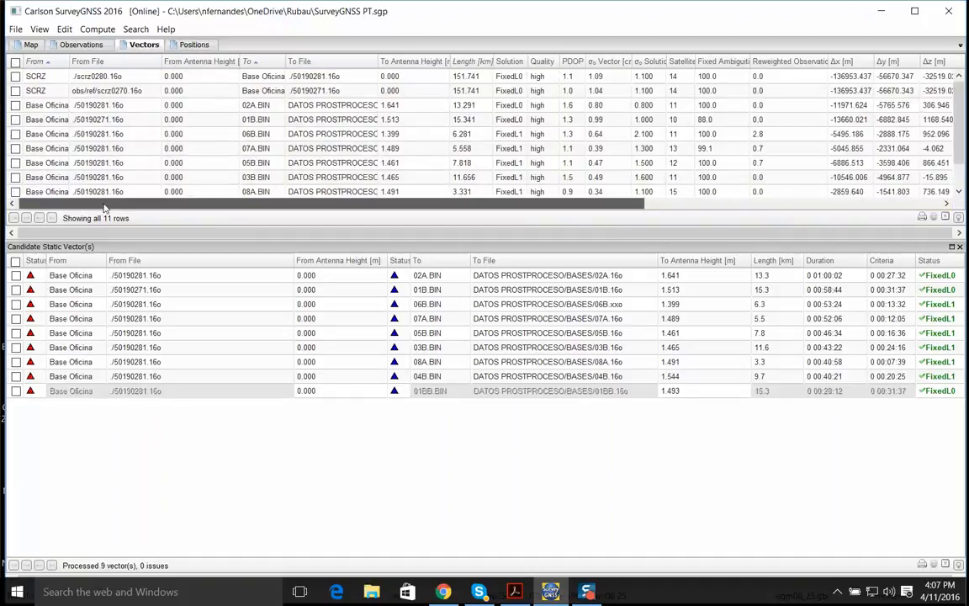
scroll(868, 115, "down", 1)
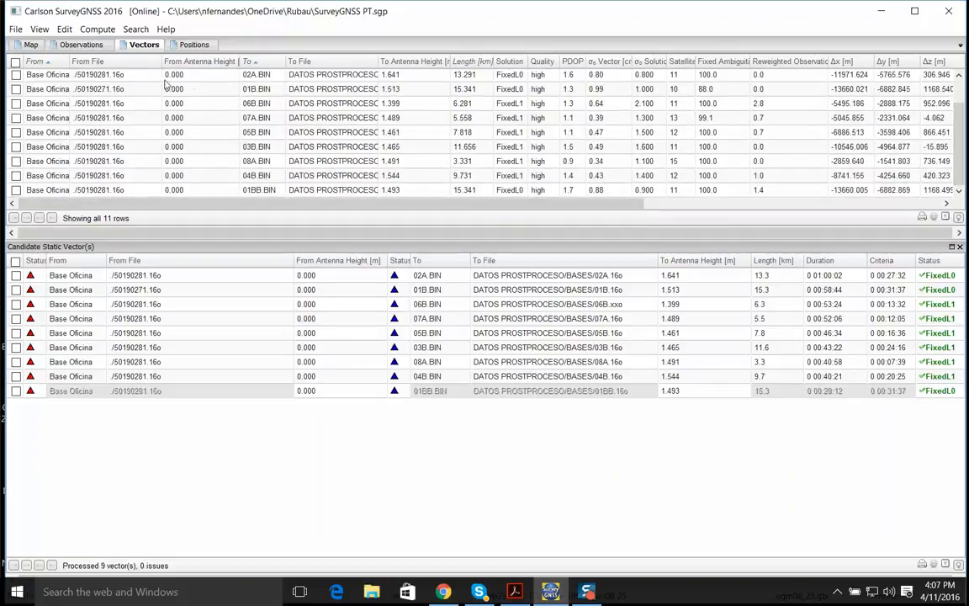
scroll(860, 160, "up", 1)
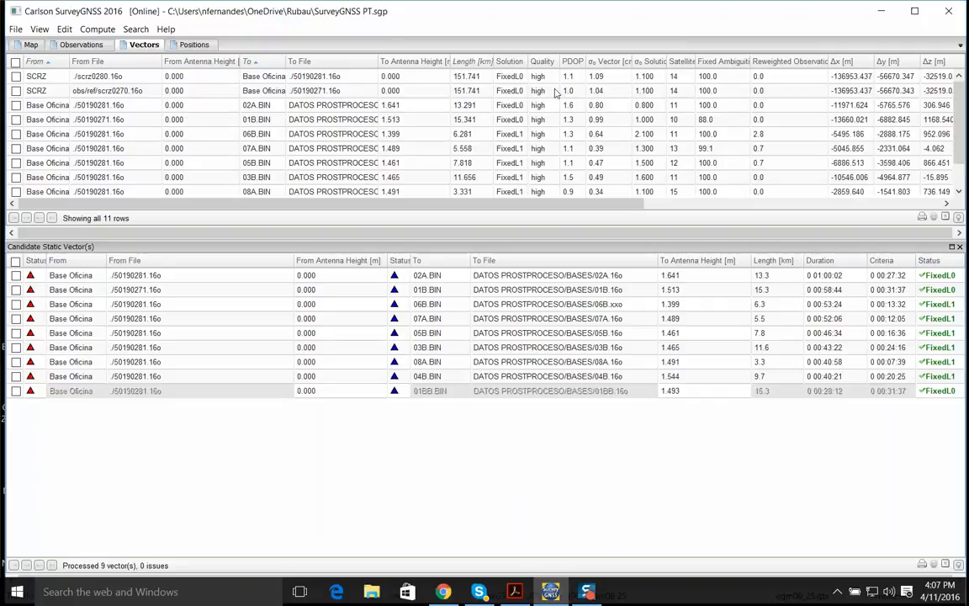
left_click(177, 44)
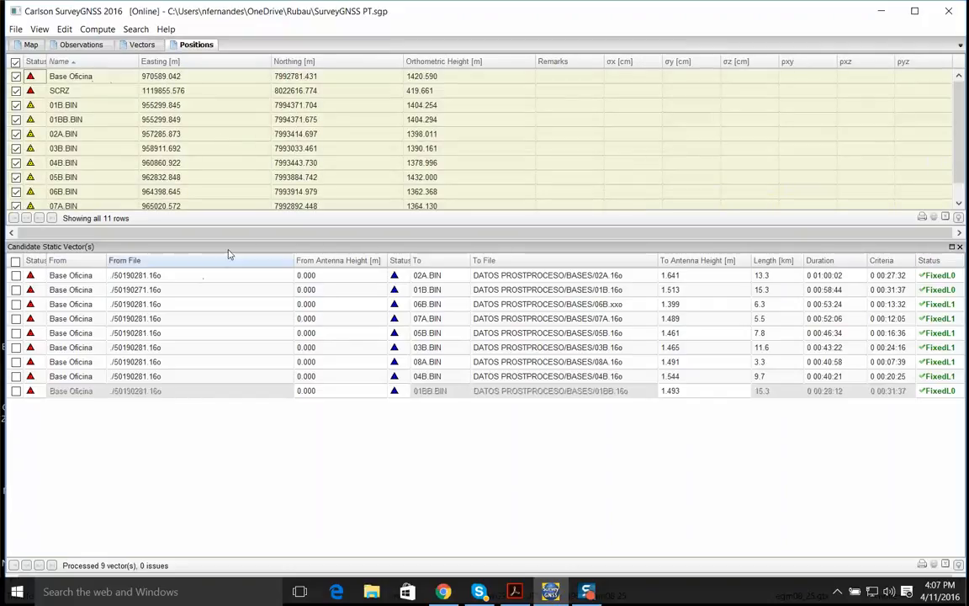
Run a network adjustment on all rows, saving the SurvNET adjustment project as SURVEGNSS PT
left_click(95, 32)
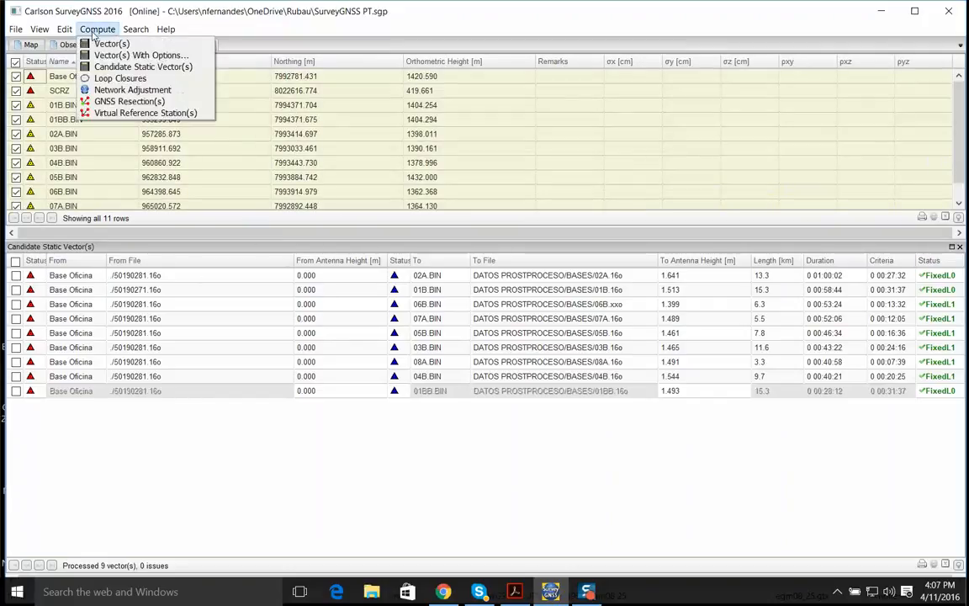
left_click(98, 91)
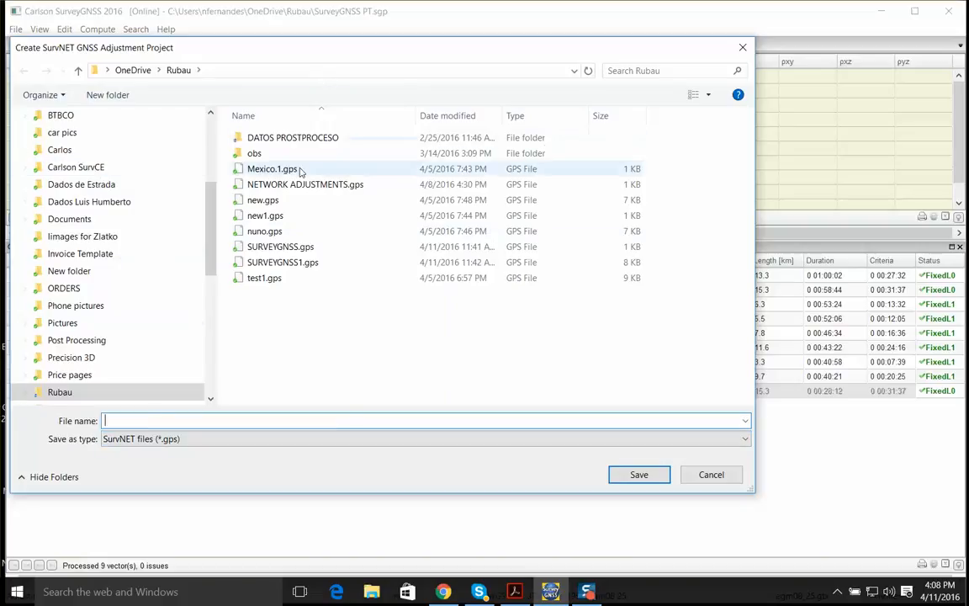
type("SURVEGNSS PT")
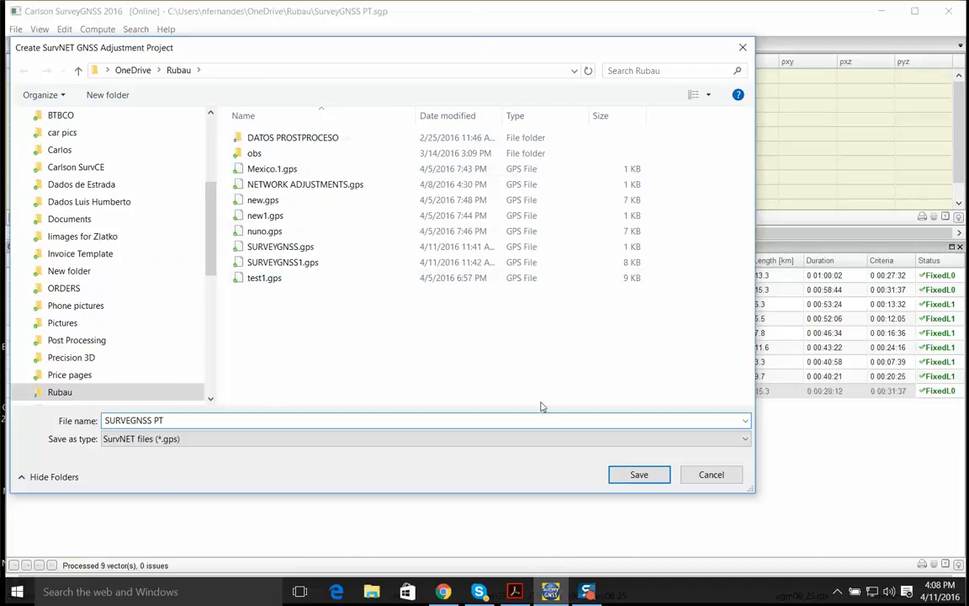
left_click(637, 475)
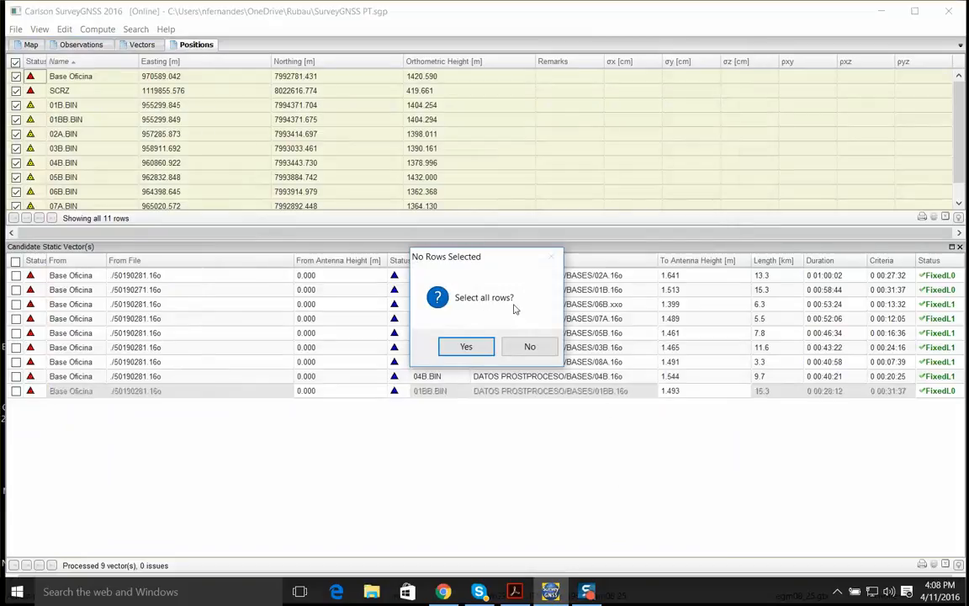
left_click(466, 346)
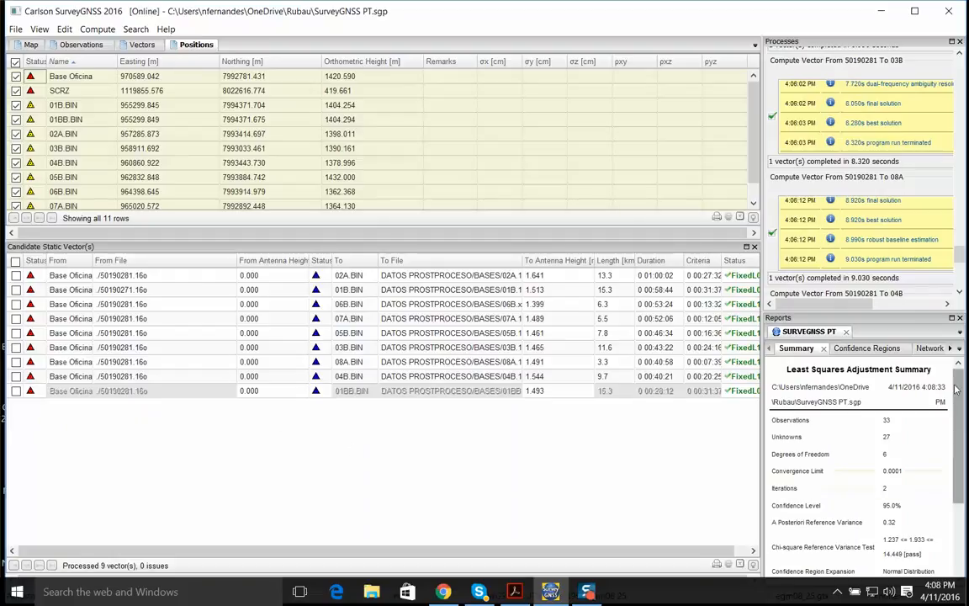
Read the least squares adjustment summary in the maximized reports area, then restore and resize the layout
left_click_drag(956, 389, 956, 458)
scroll(862, 409, "up", 3)
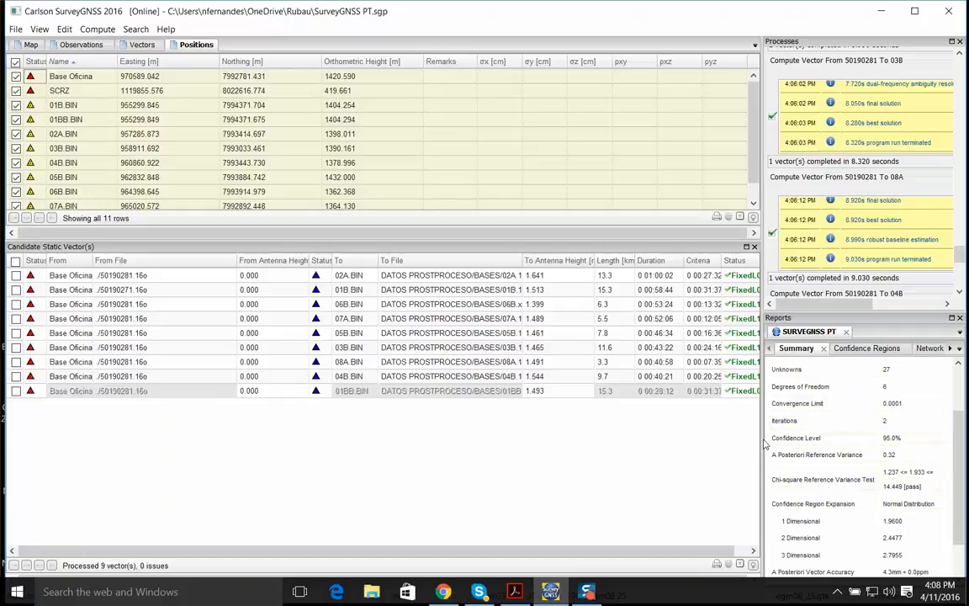
left_click_drag(760, 438, 505, 429)
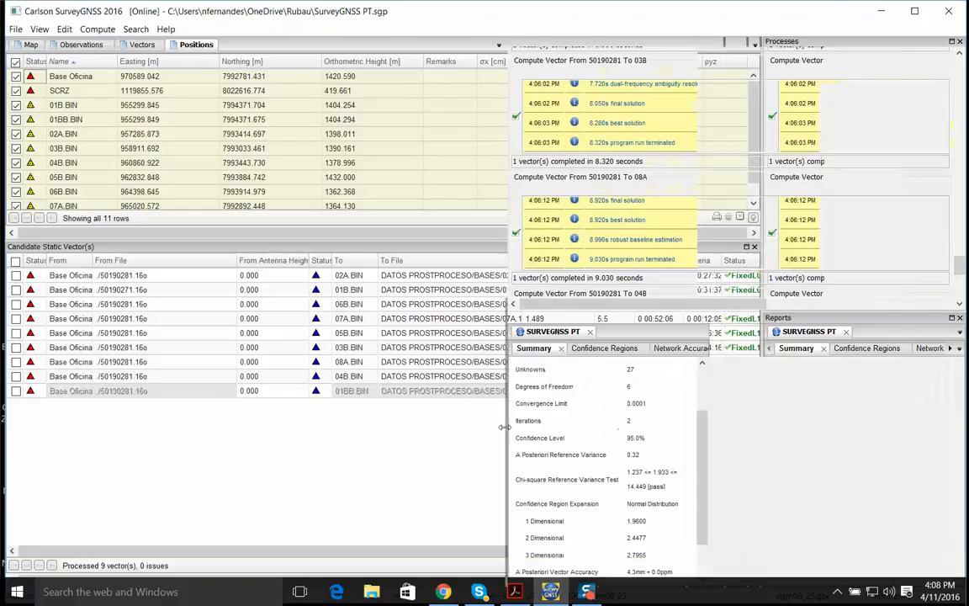
left_click(951, 319)
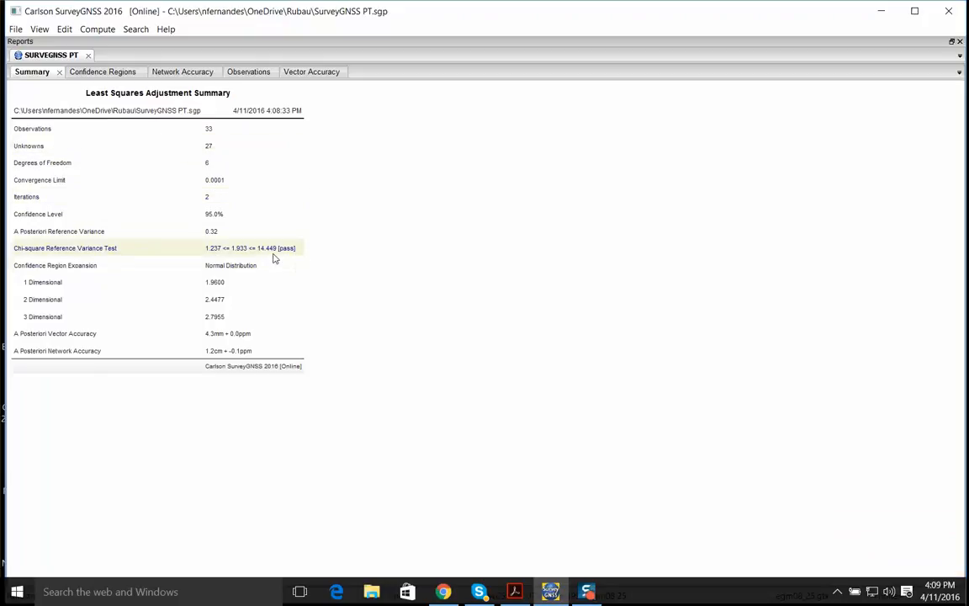
left_click(951, 41)
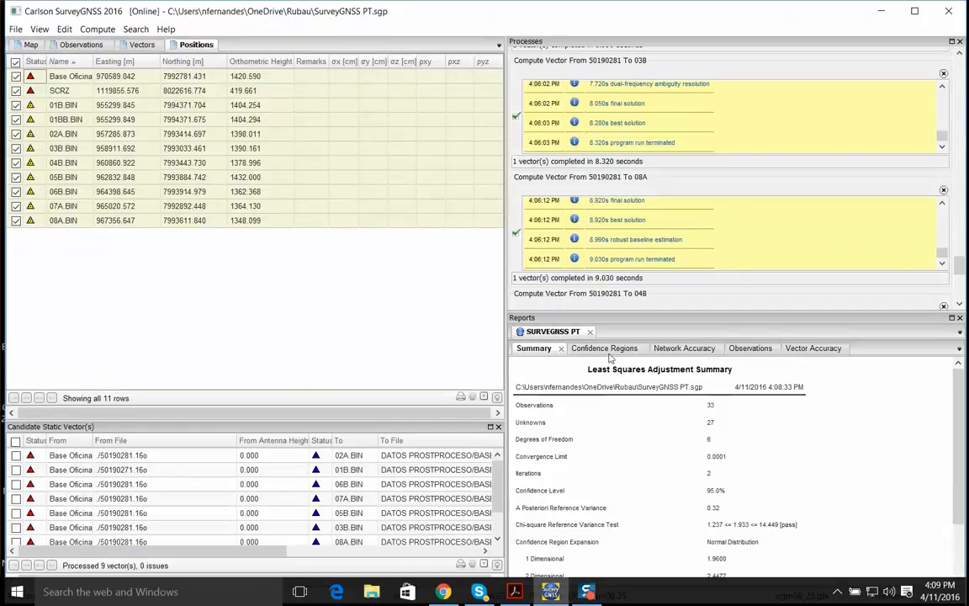
left_click_drag(519, 258, 640, 258)
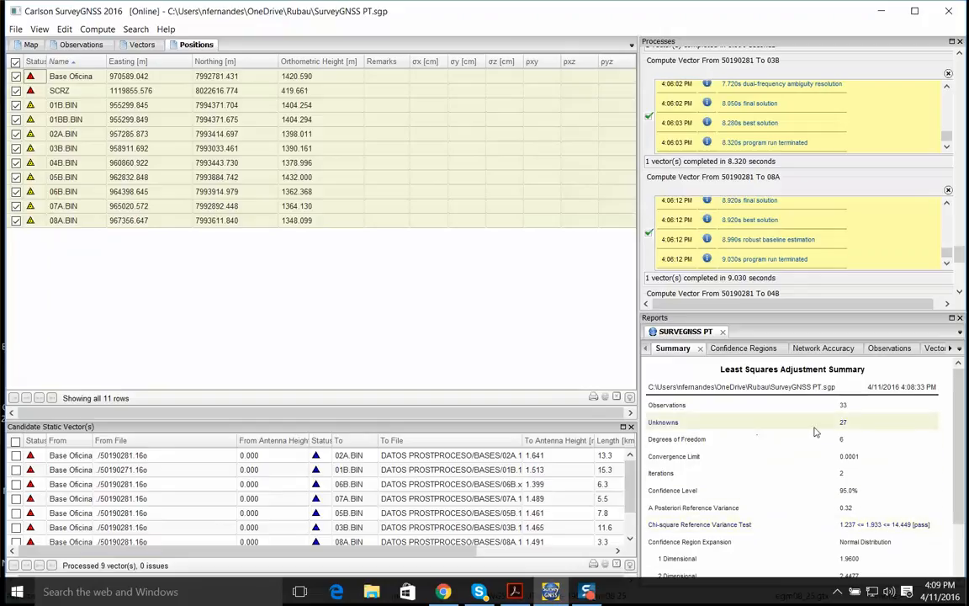
Check the adjustment and vector processing preferences, leaving their settings as they are
left_click(59, 30)
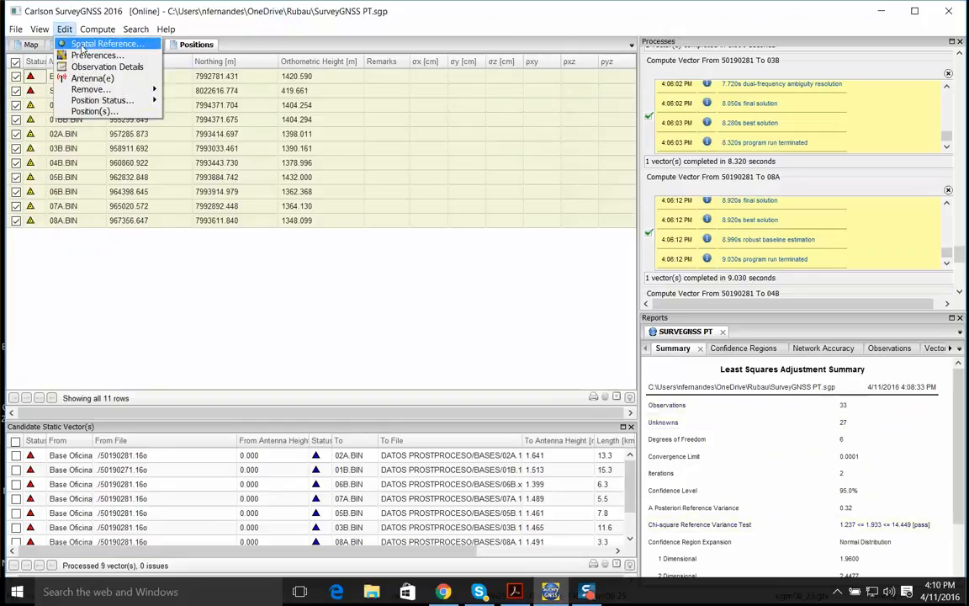
left_click(80, 55)
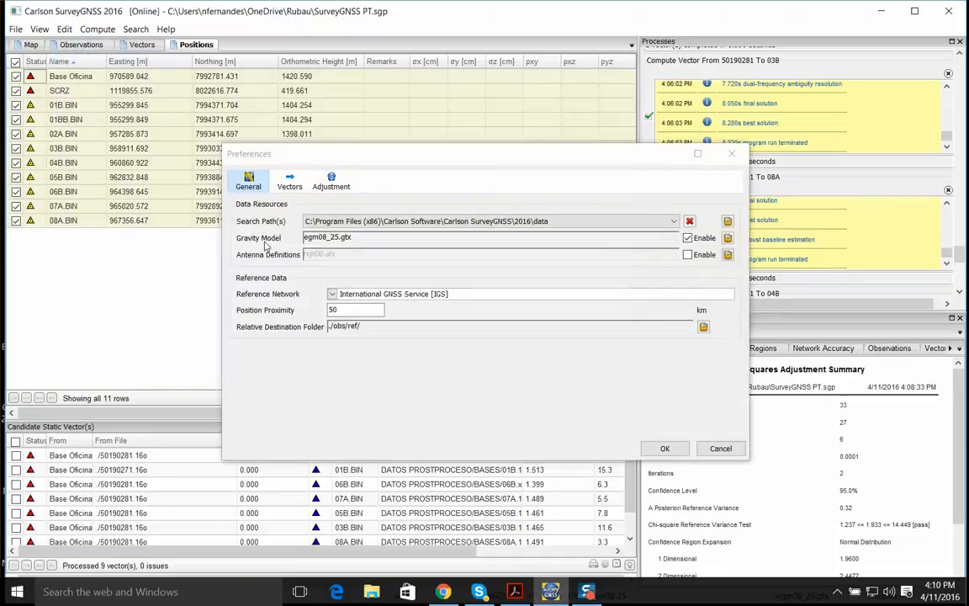
left_click(333, 187)
left_click_drag(366, 158, 317, 89)
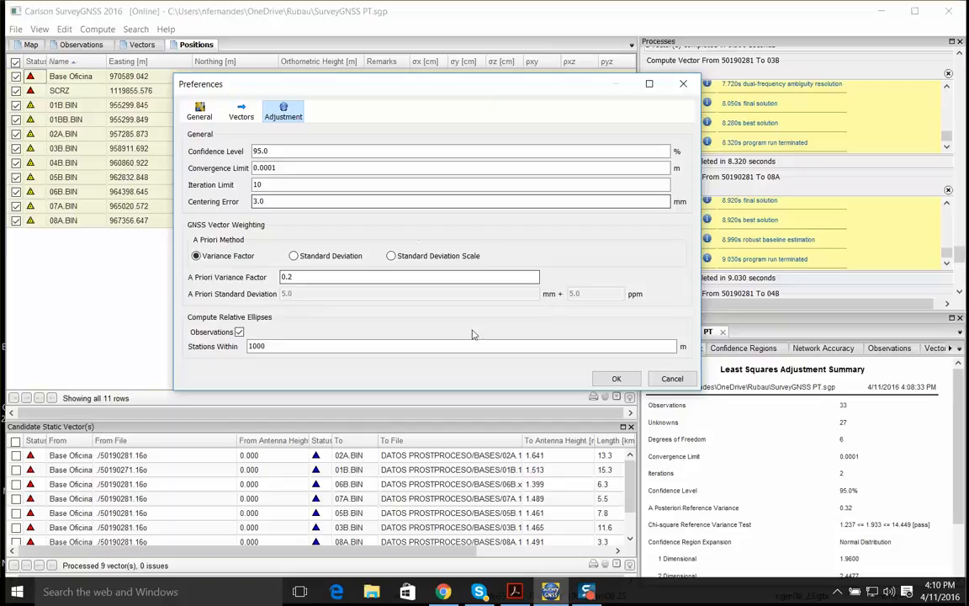
left_click(242, 111)
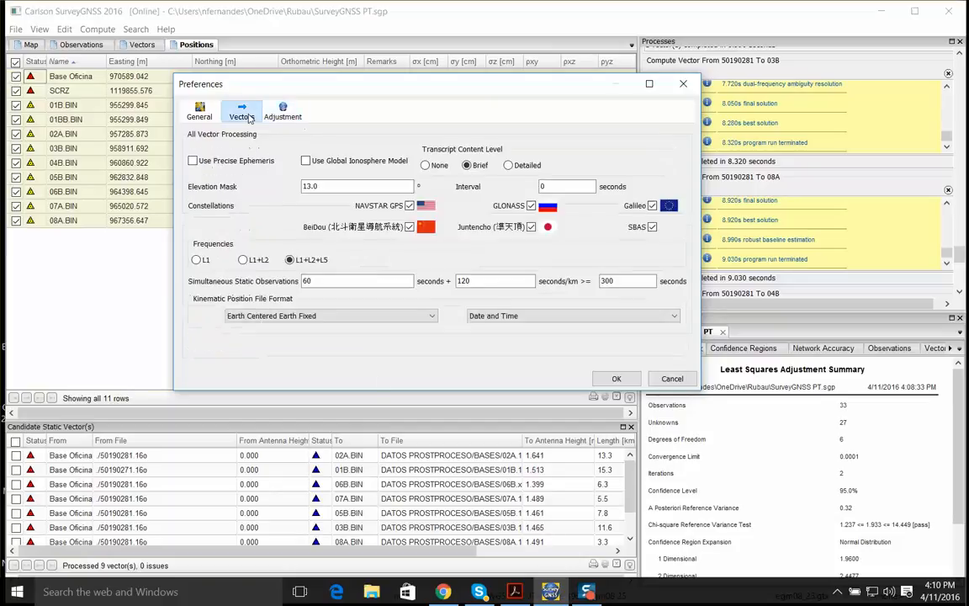
left_click(613, 380)
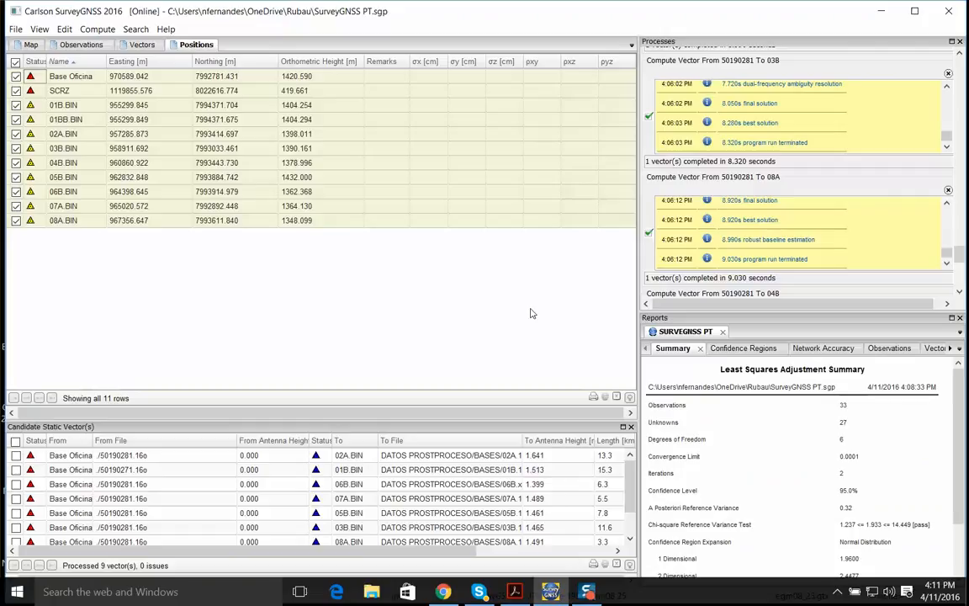
Examine the adjustment report's confidence regions, network accuracy, observations and vector accuracy, and reread its summary
left_click(737, 348)
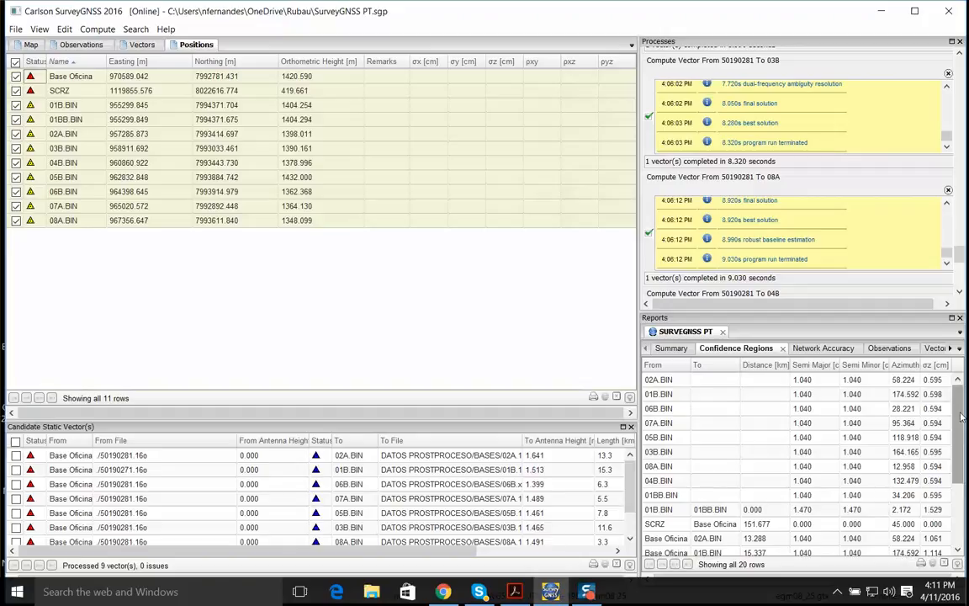
mouse_move(962, 416)
left_mouse_down()
mouse_move(966, 468)
mouse_move(967, 420)
left_mouse_up()
left_click(843, 350)
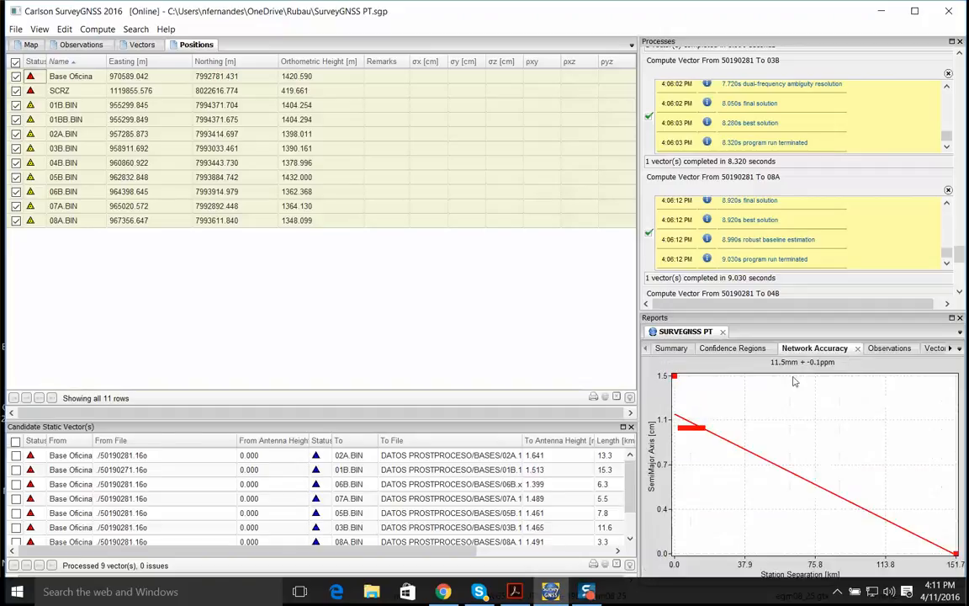
left_click(892, 349)
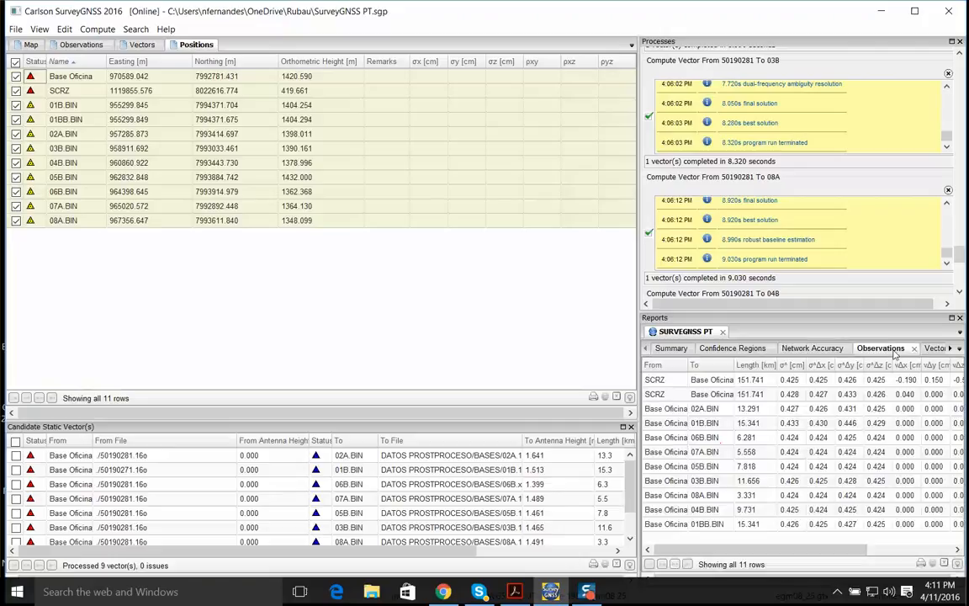
scroll(913, 395, "right", 3)
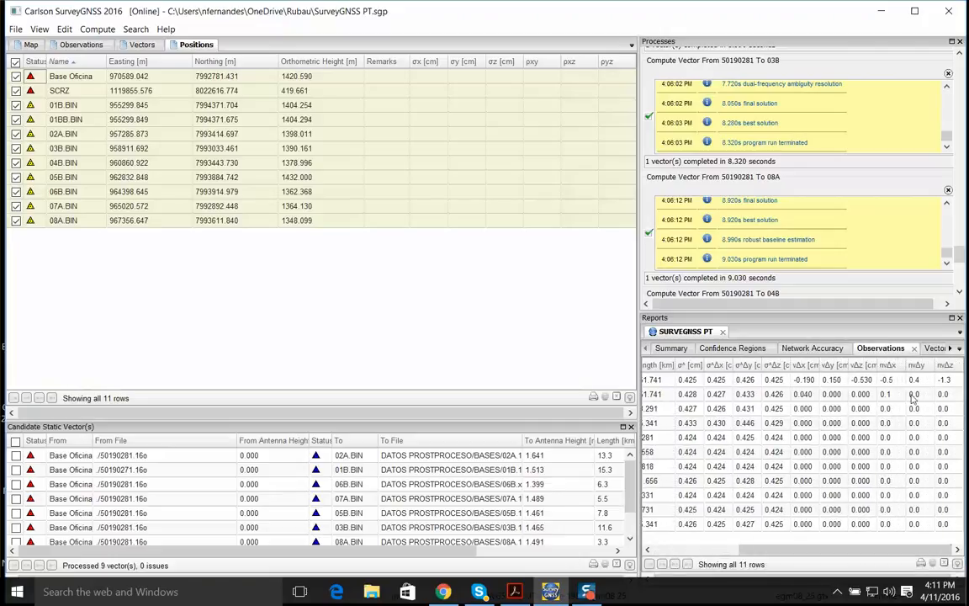
left_click(932, 348)
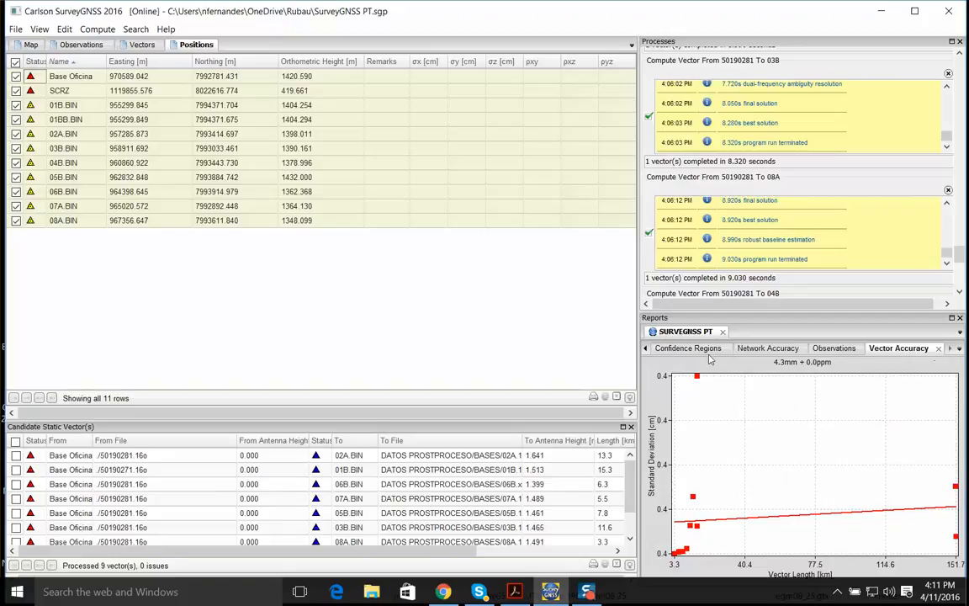
left_click(646, 348)
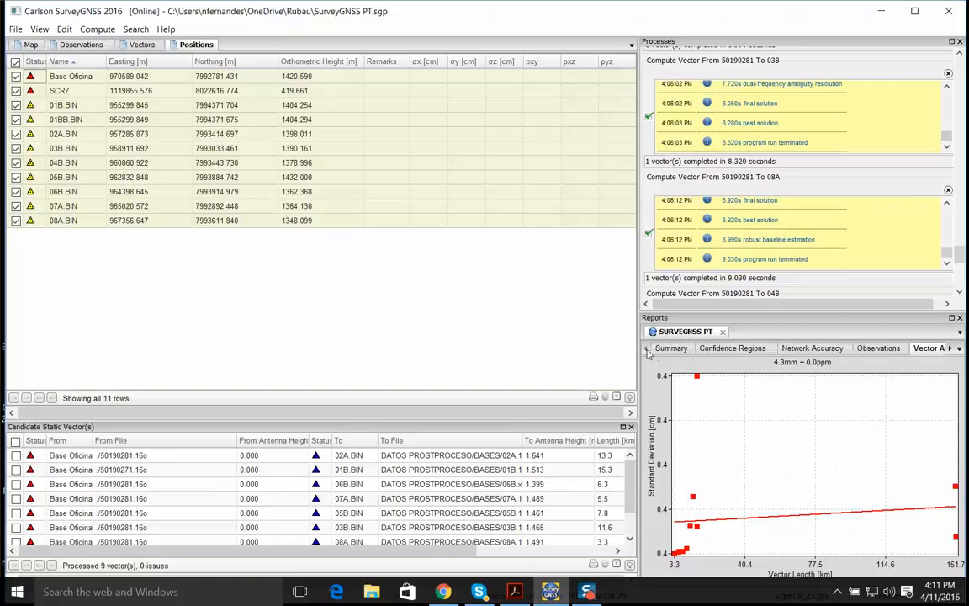
left_click(673, 347)
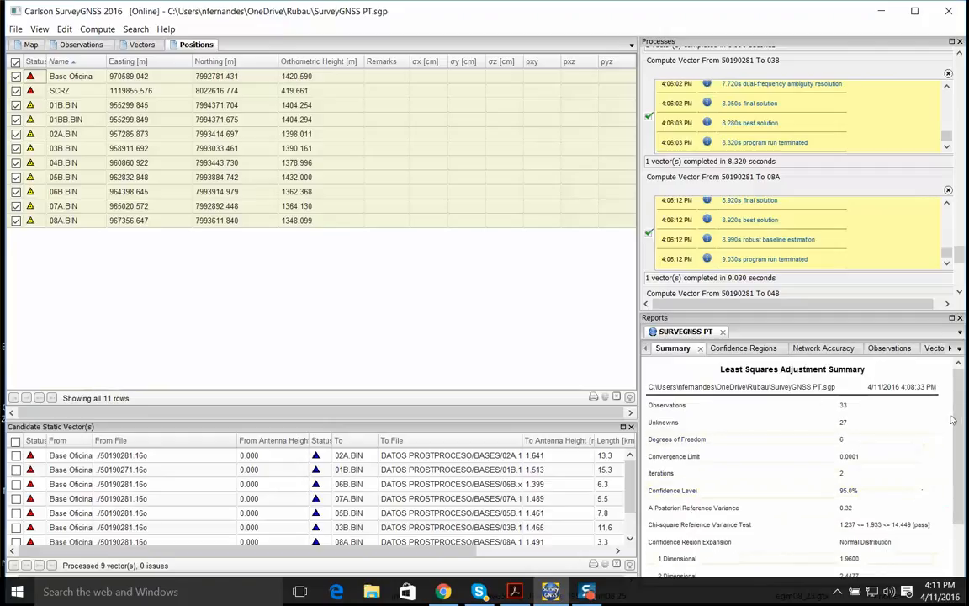
left_click_drag(958, 404, 958, 436)
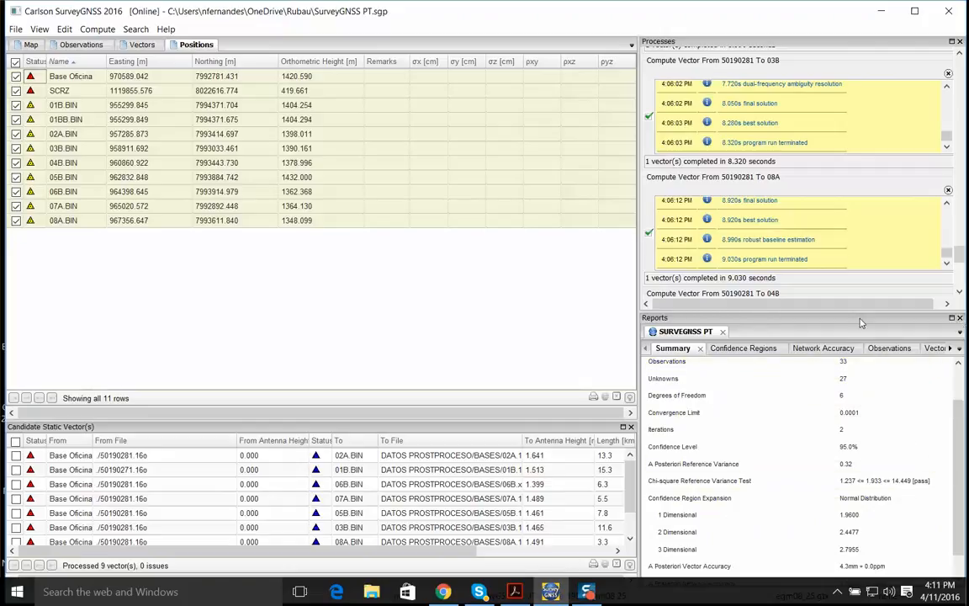
Save the network adjustment to the project and show the adjusted bases on a wider map view
left_click(12, 29)
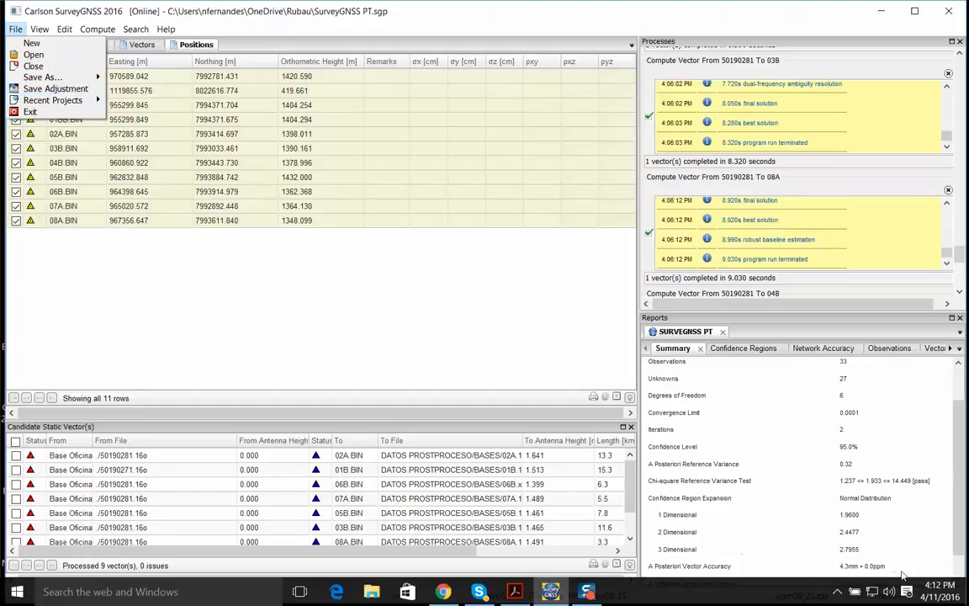
left_click(44, 91)
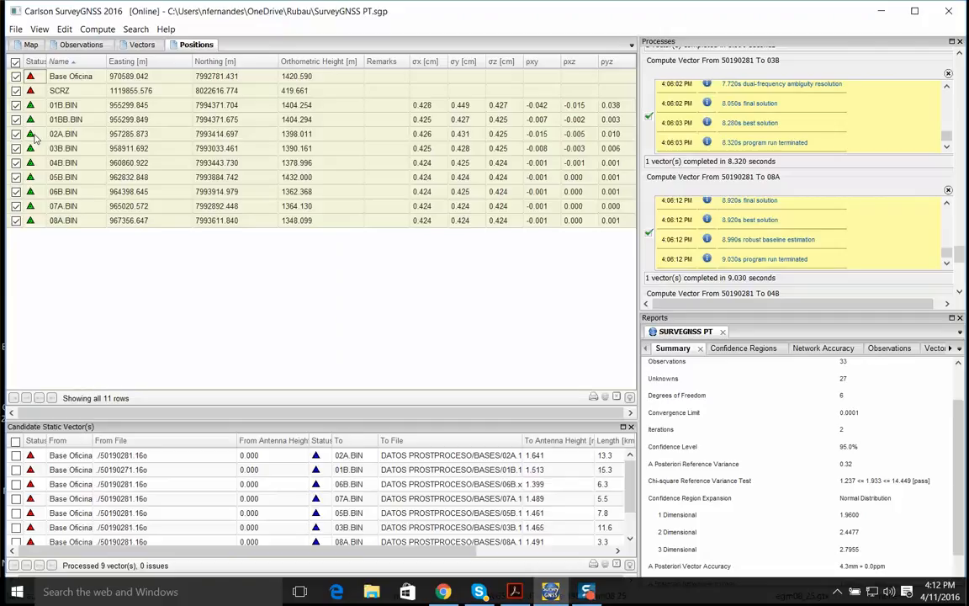
left_click(31, 44)
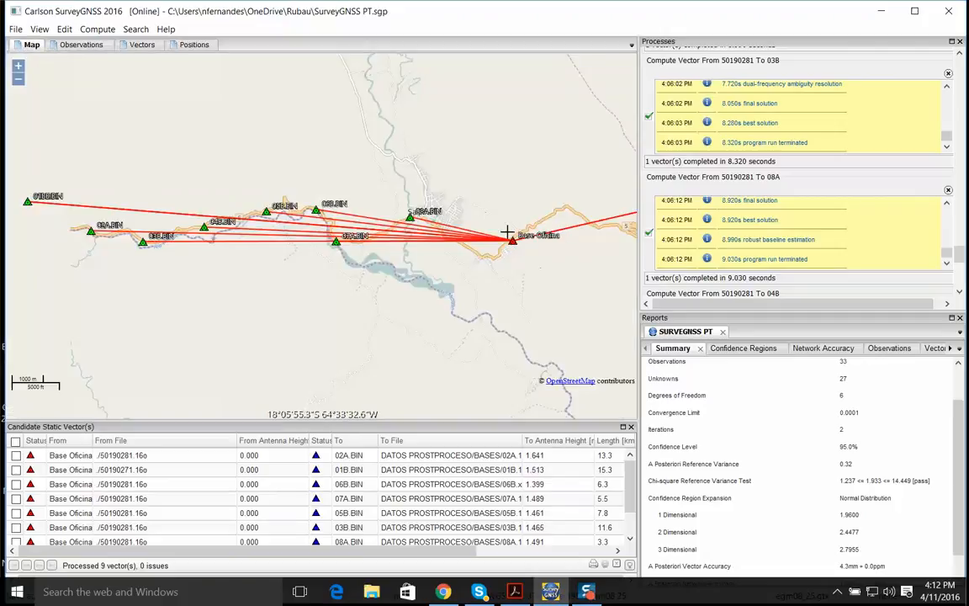
scroll(502, 268, "down", 2)
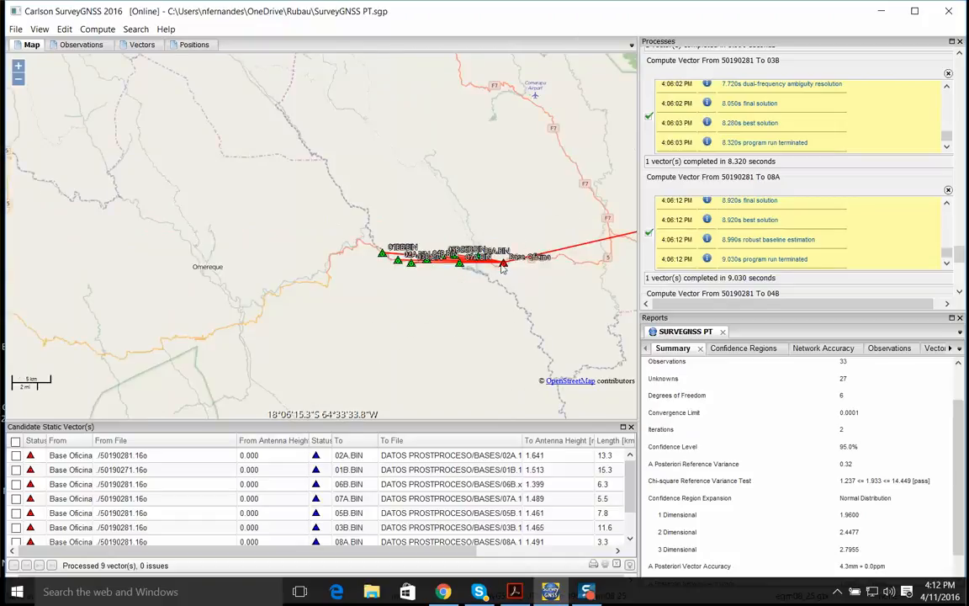
Export the adjusted positions as a Carlson RW5 file named SURVEYGNSS PT in the Rubau folder
scroll(503, 268, "up", 3)
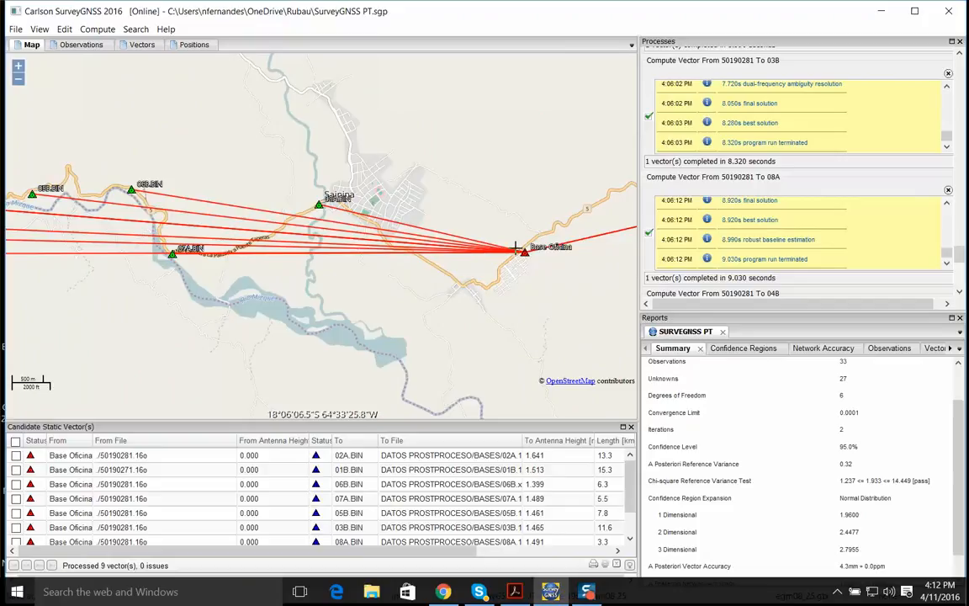
scroll(526, 255, "down", 1)
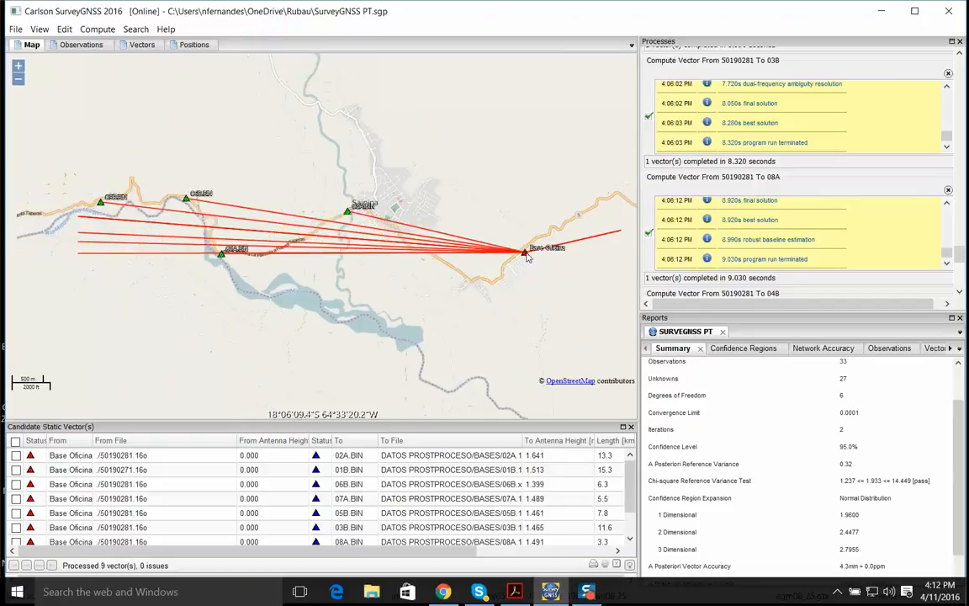
scroll(526, 255, "down", 2)
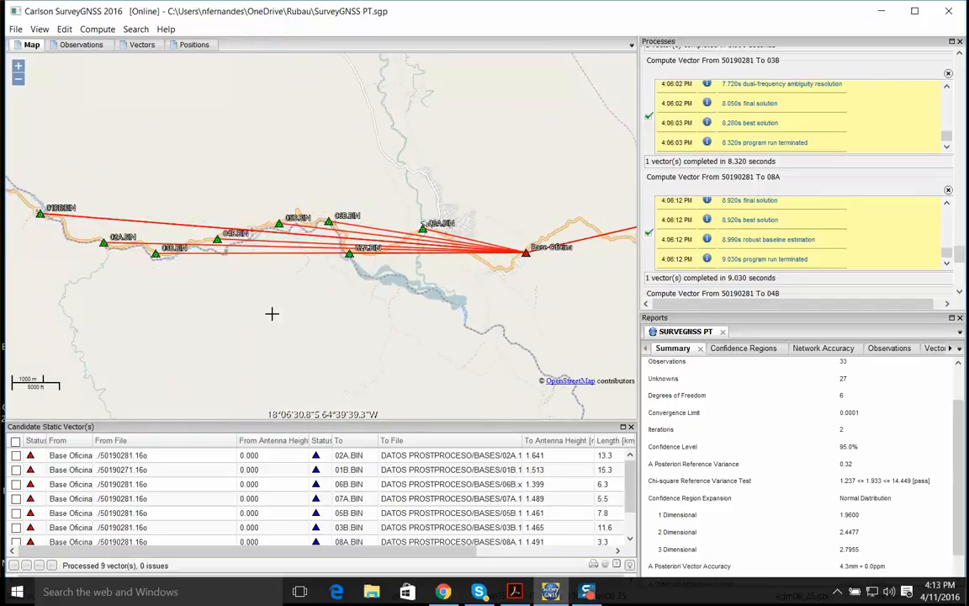
left_click(15, 31)
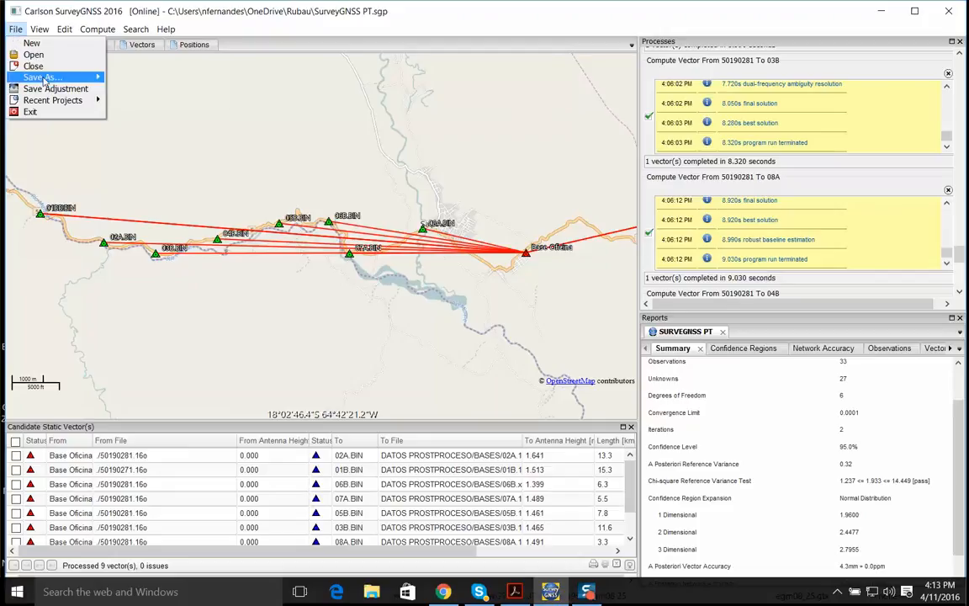
mouse_move(63, 77)
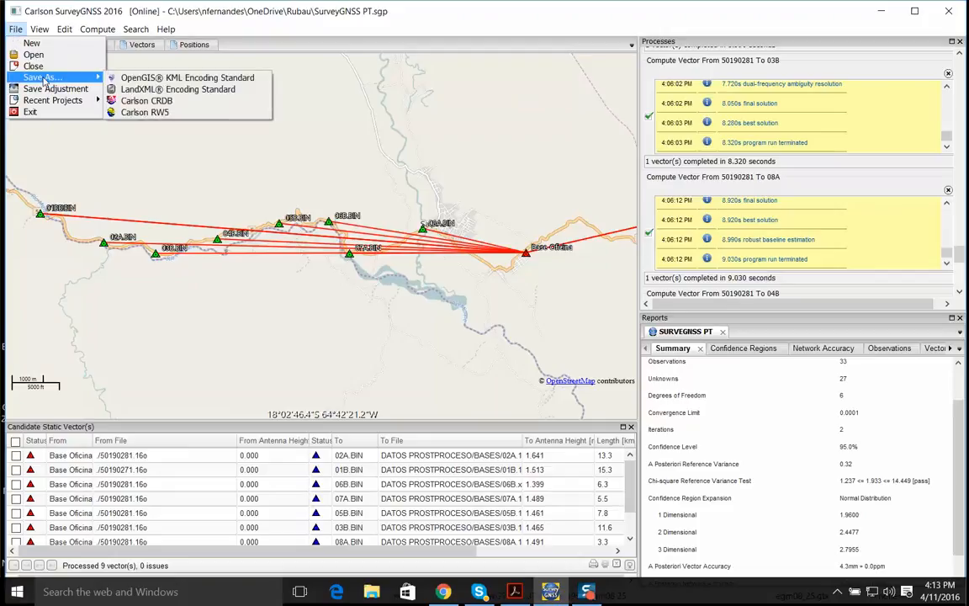
left_click(150, 114)
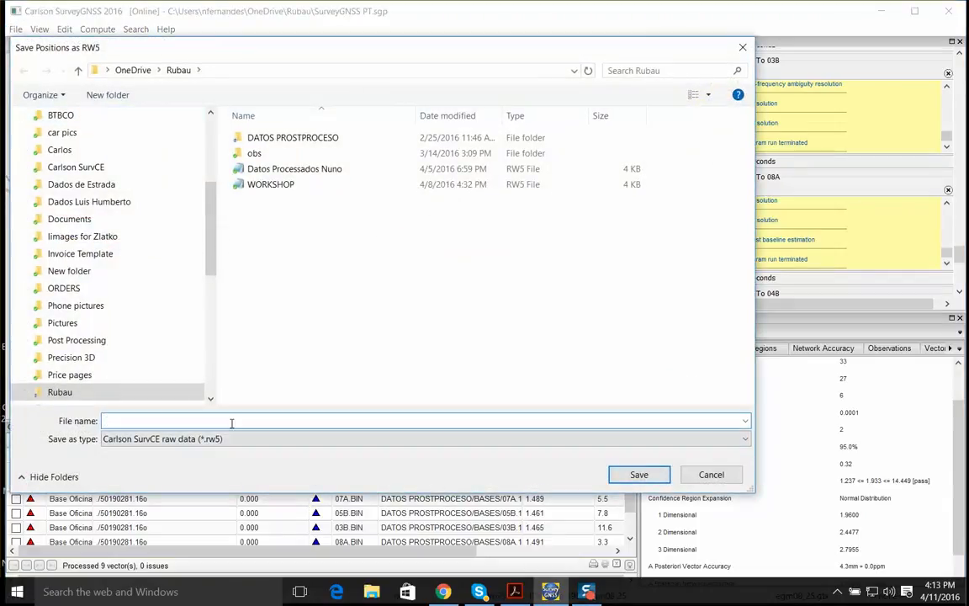
type("SURVEYGNS")
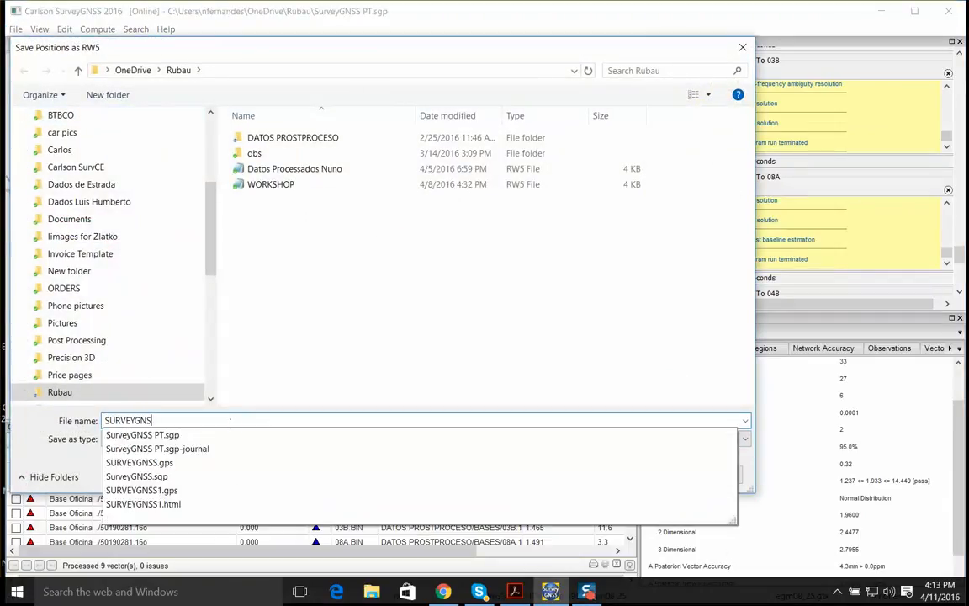
type("S PT")
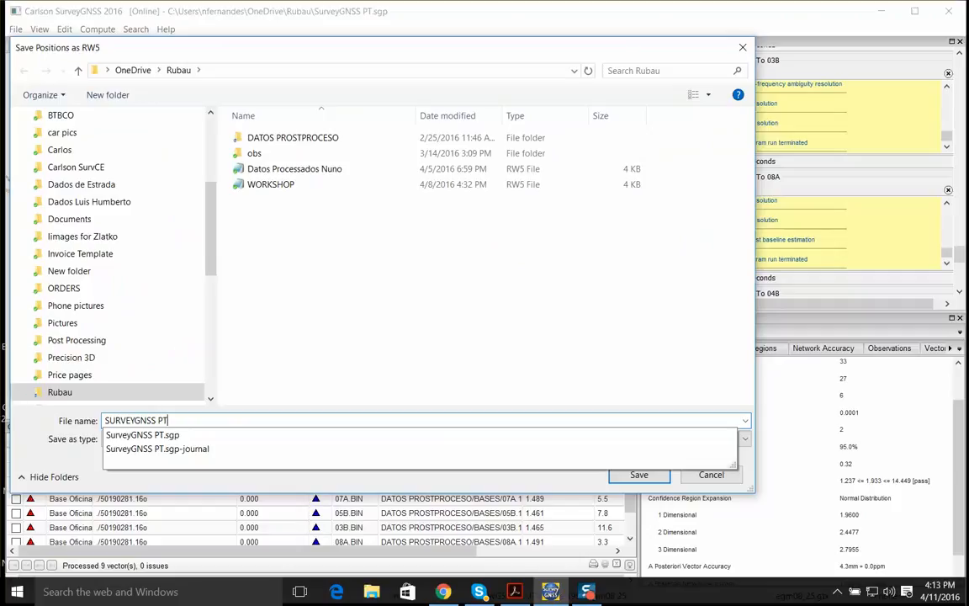
left_click(639, 474)
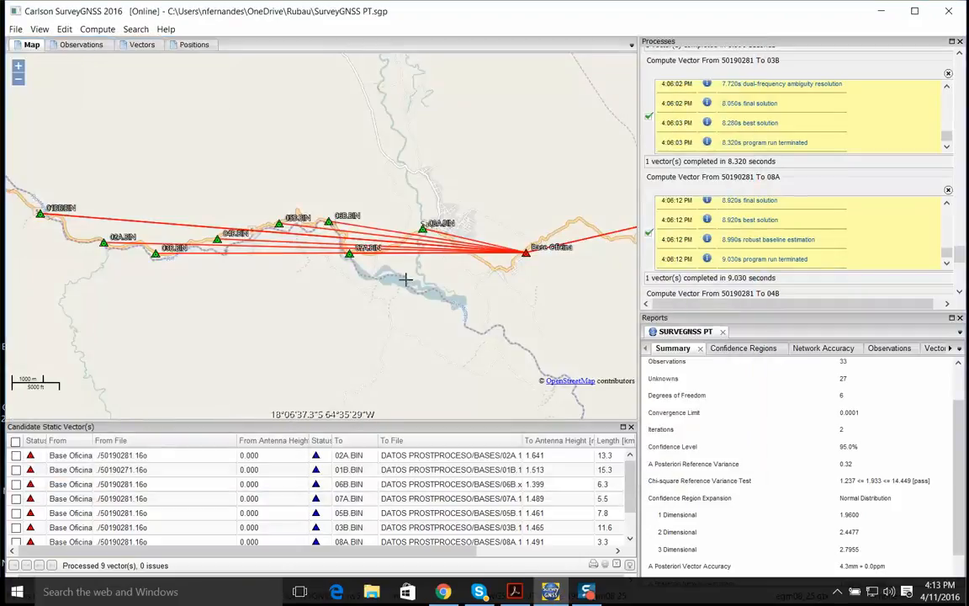
Close the reports, processes and candidate static vectors panes so the map fills the window
left_click(960, 318)
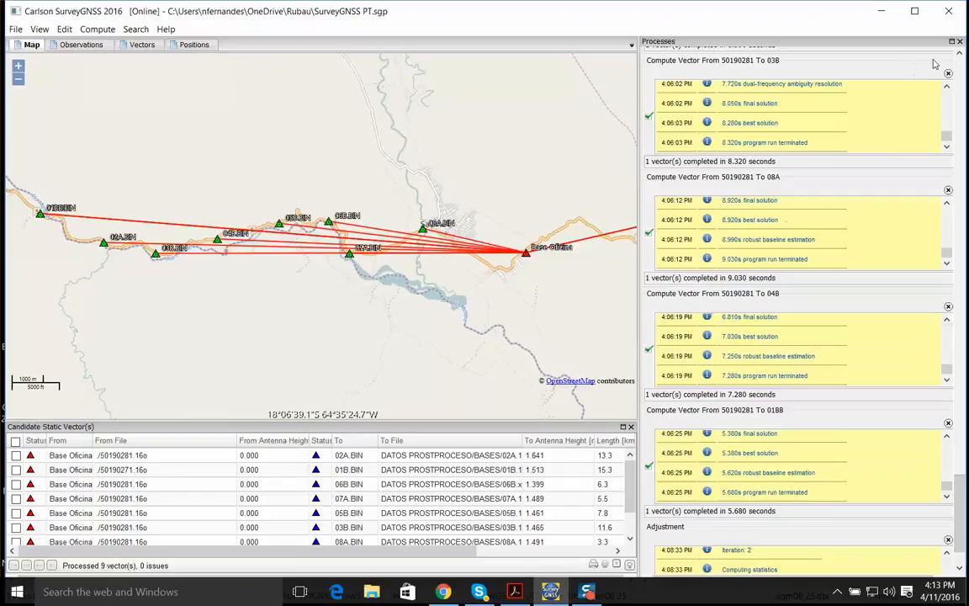
left_click(959, 40)
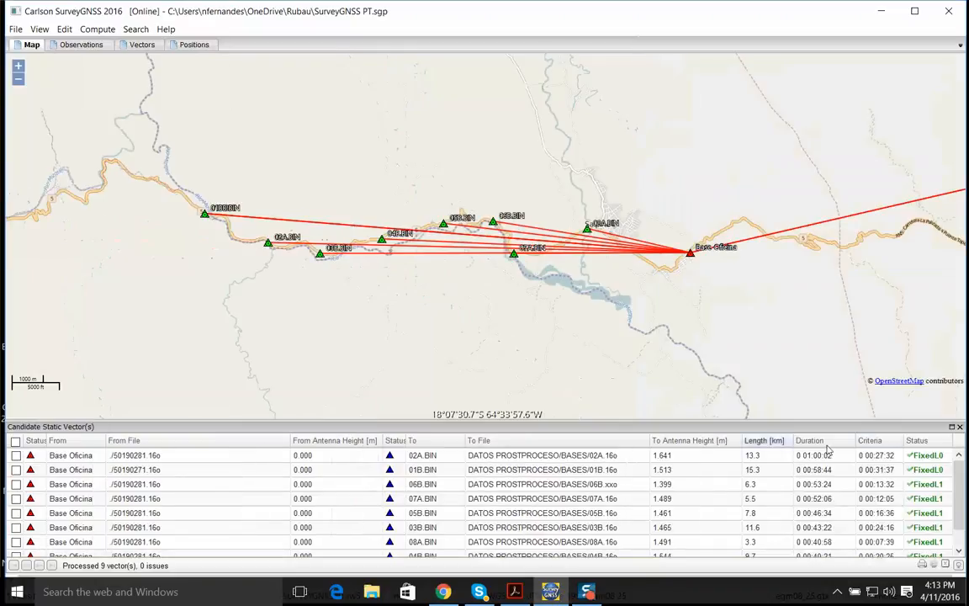
left_click(960, 427)
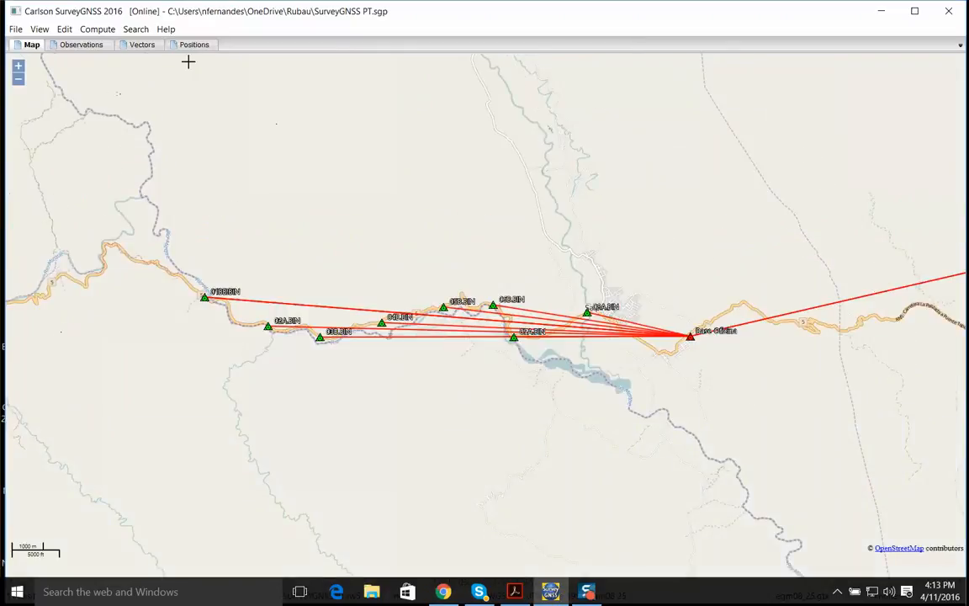
Review the project's processed vectors and the list of observations
left_click(204, 47)
left_click(143, 44)
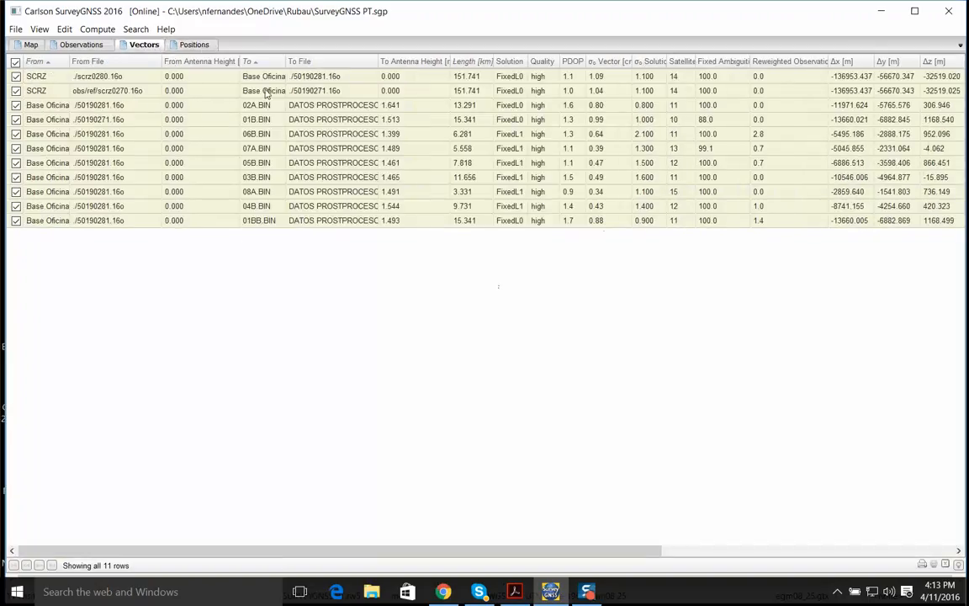
right_click(60, 124)
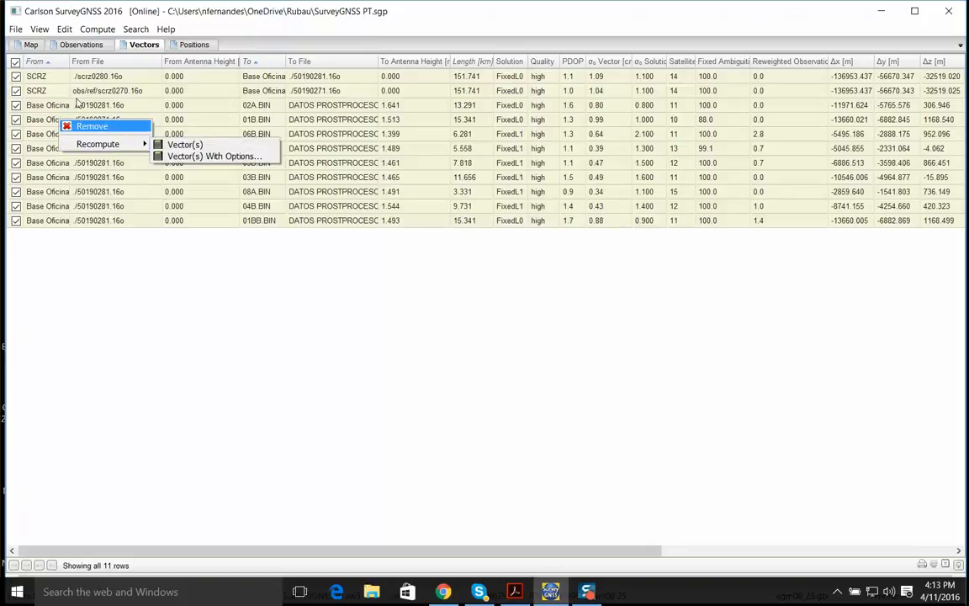
left_click(76, 44)
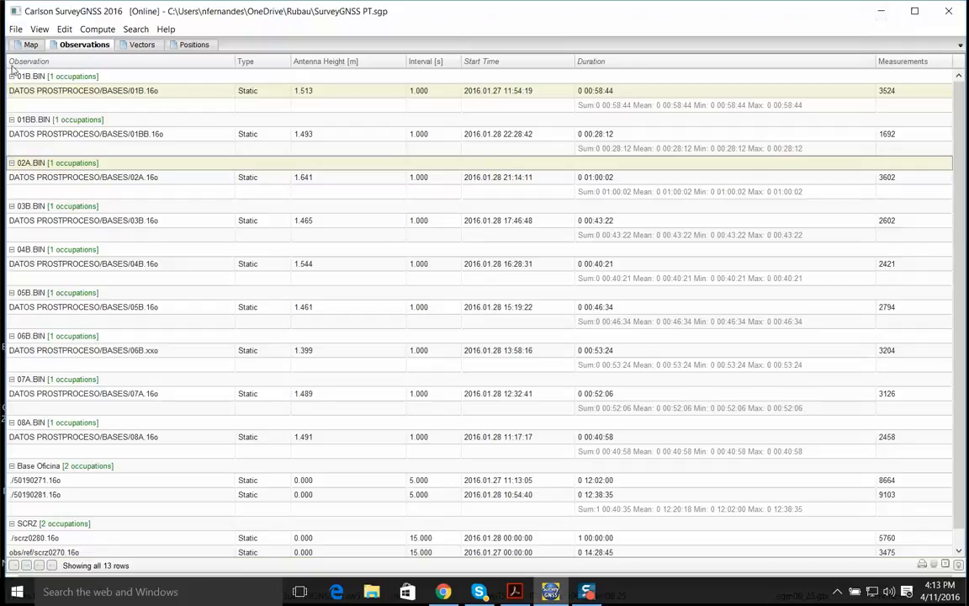
left_click(15, 28)
mouse_move(42, 76)
left_click(145, 112)
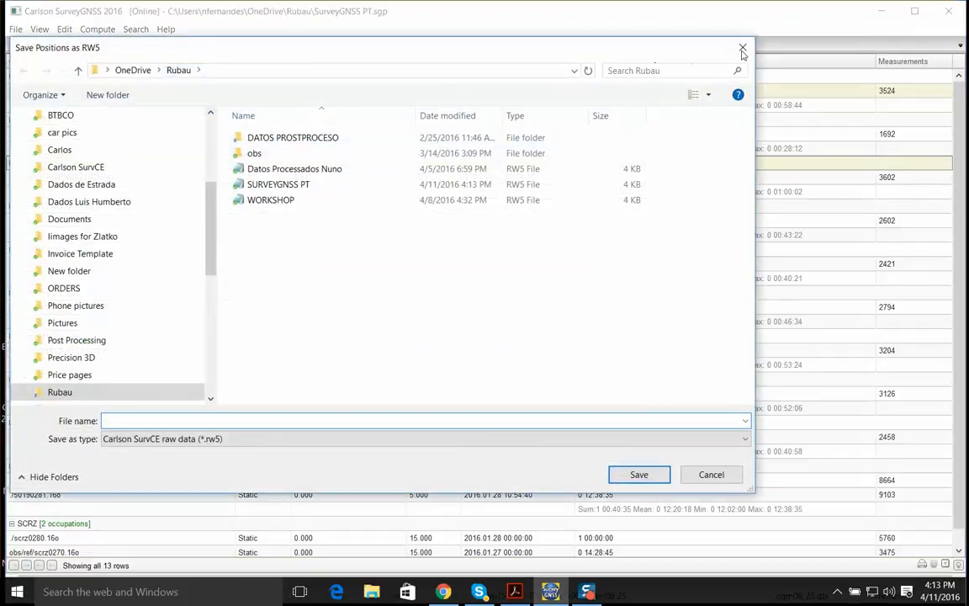
key("Escape")
Switch to SurvCE Demo from the desktop and continue the last job, RUBAU
left_click(881, 10)
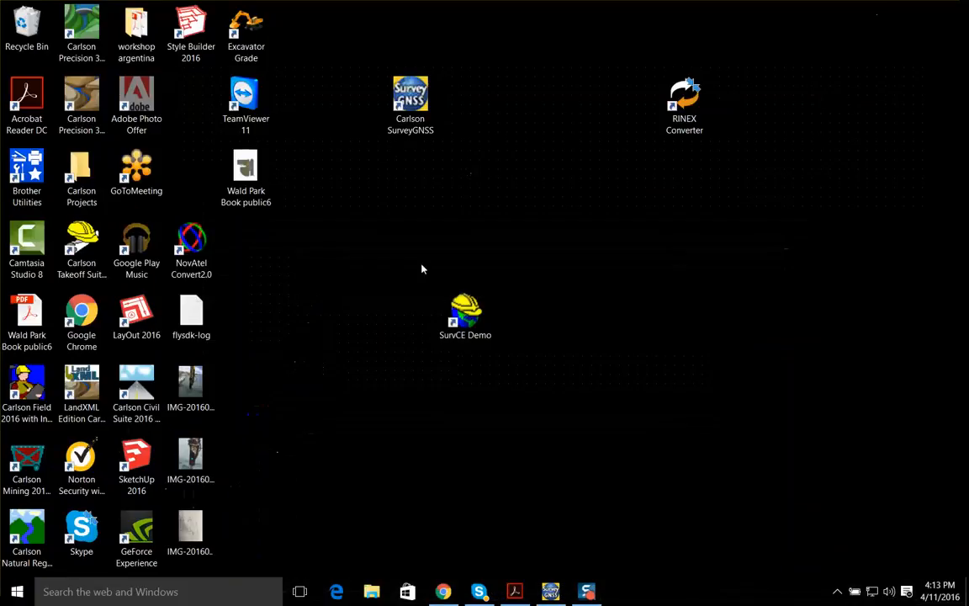
double_click(474, 316)
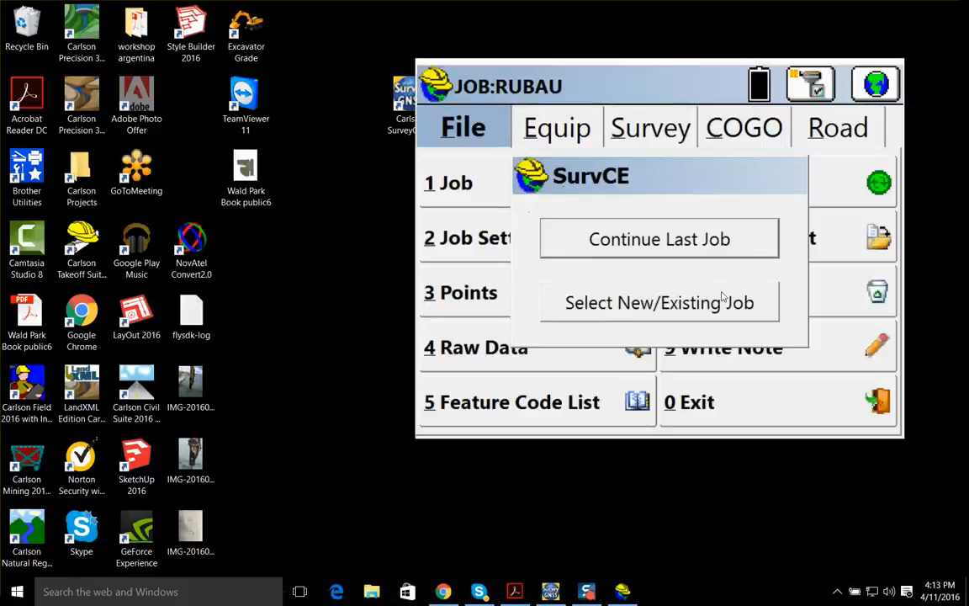
left_click(583, 233)
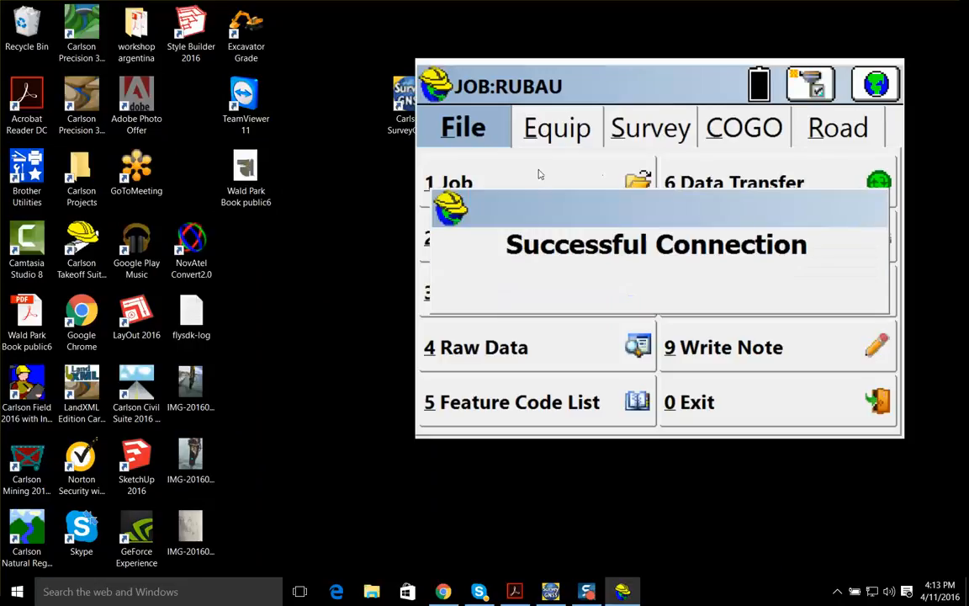
View the RUBAU job's stored points around the current position in Store Points, and return to the main screen
left_click(645, 133)
left_click(543, 183)
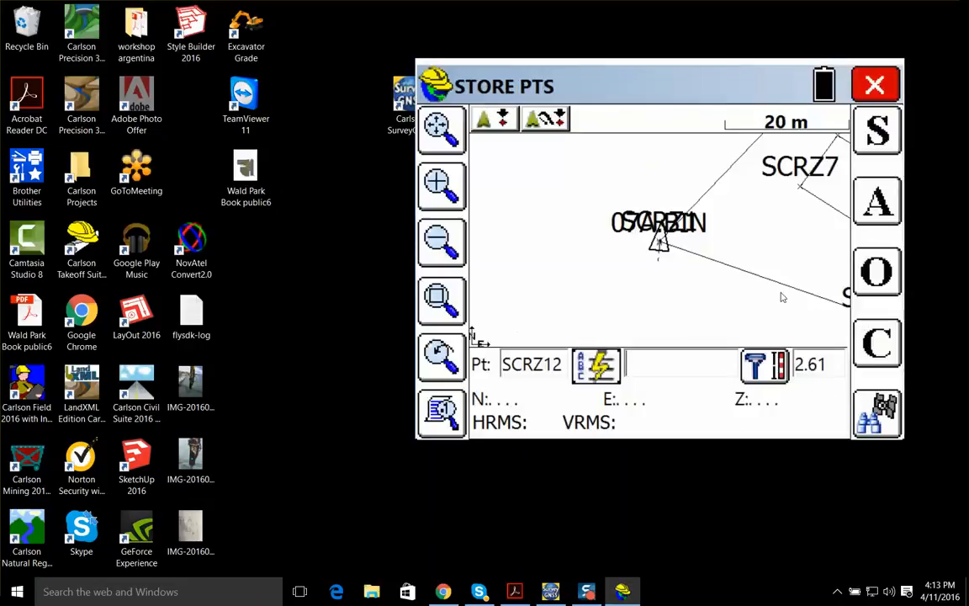
left_click(455, 256)
left_click(453, 206)
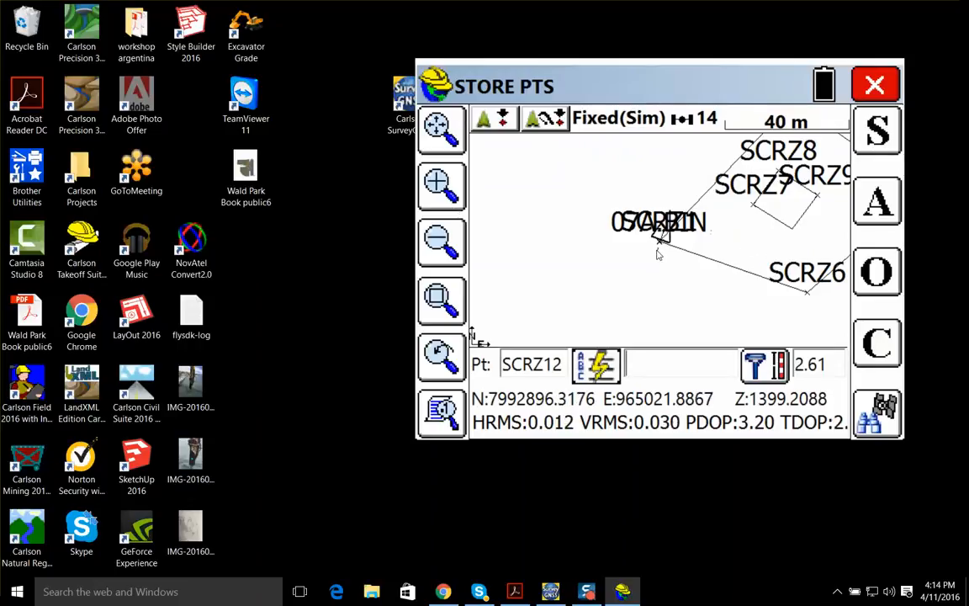
key("Escape")
Open the raw data file SURVEYGNSS 1PT.rw5 from C:\Carlson Projects
left_click(461, 135)
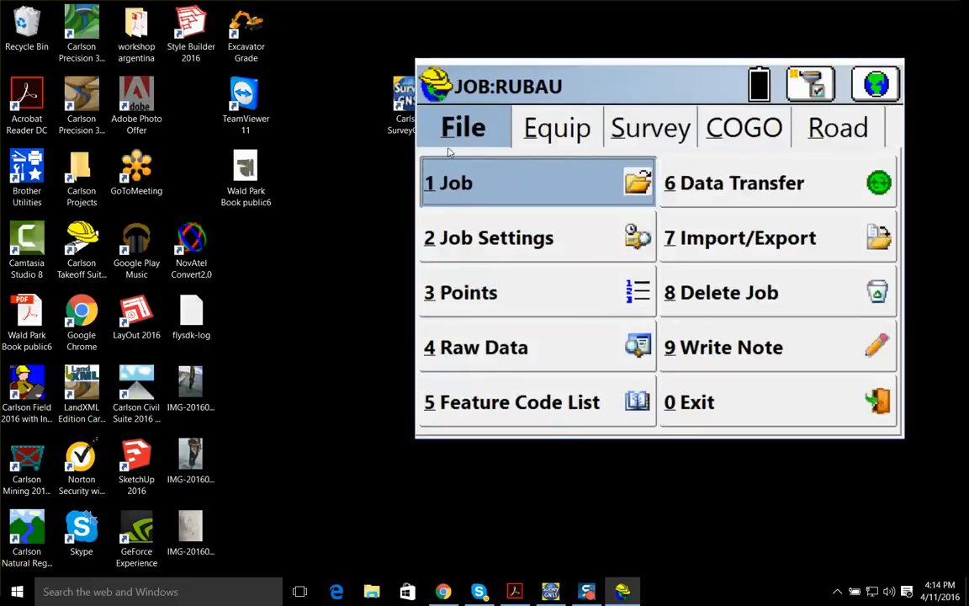
left_click(501, 352)
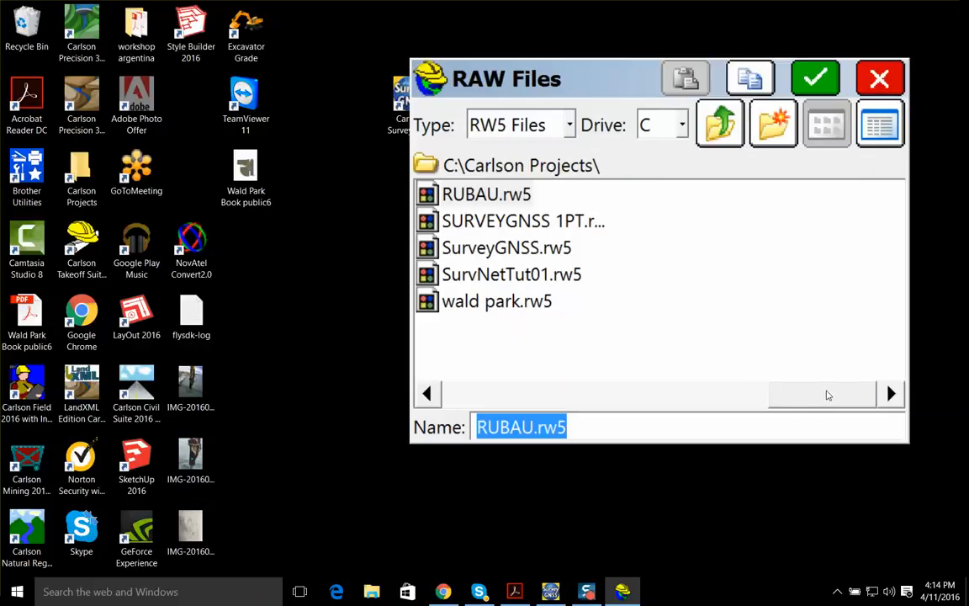
mouse_move(828, 396)
left_mouse_down()
mouse_move(675, 398)
mouse_move(812, 406)
left_mouse_up()
left_click(720, 124)
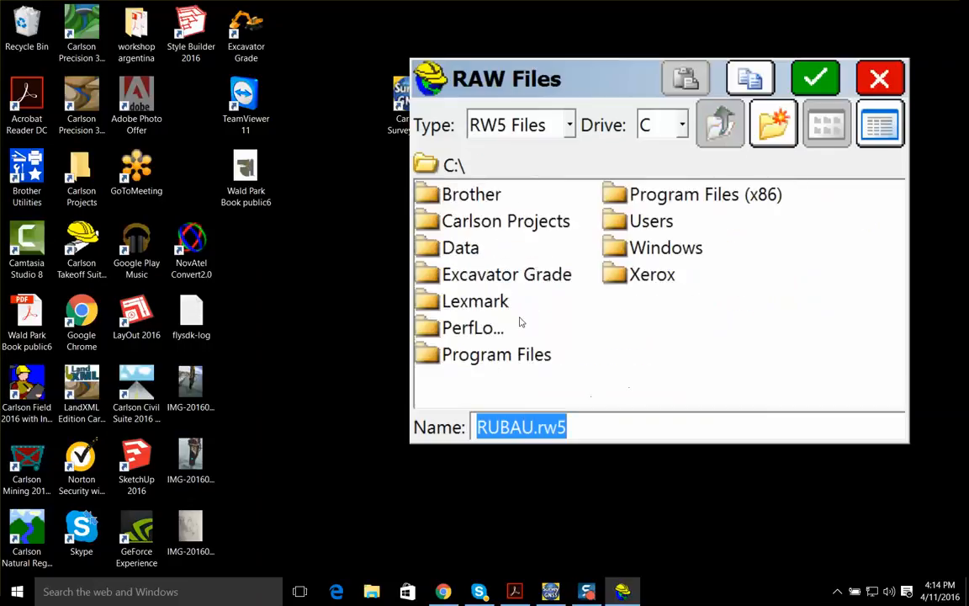
double_click(502, 221)
left_click_drag(549, 396, 733, 396)
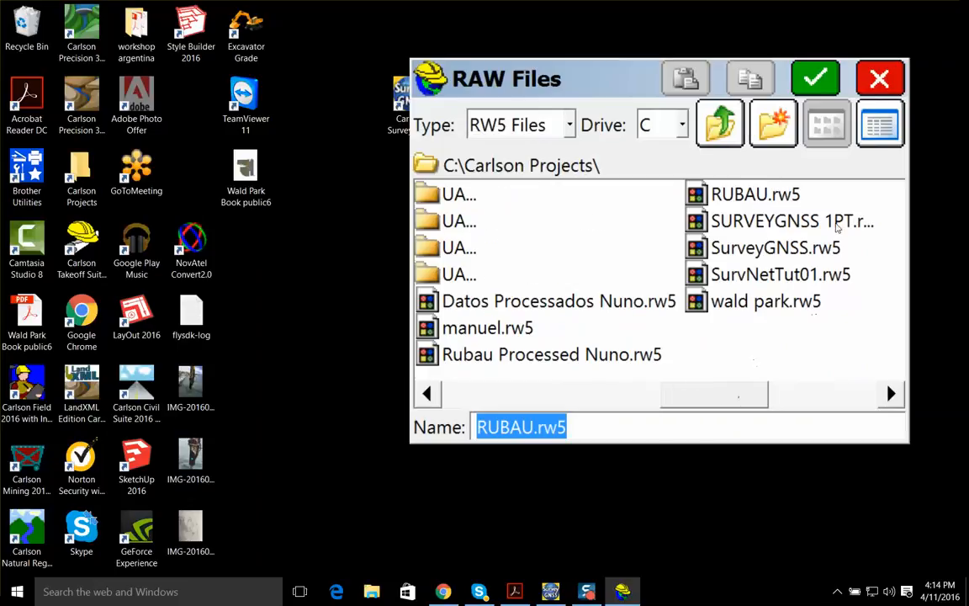
left_click(836, 223)
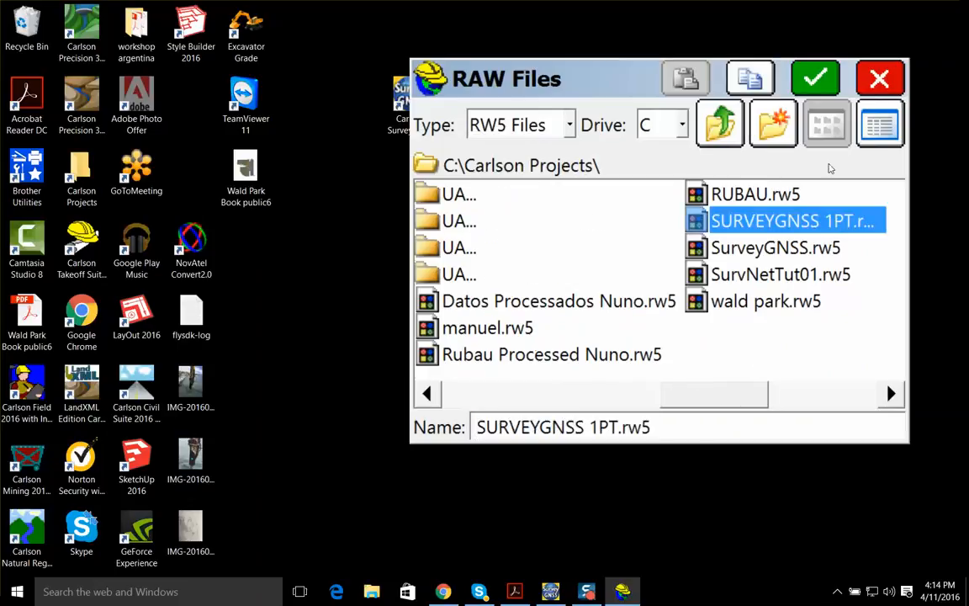
left_click(815, 75)
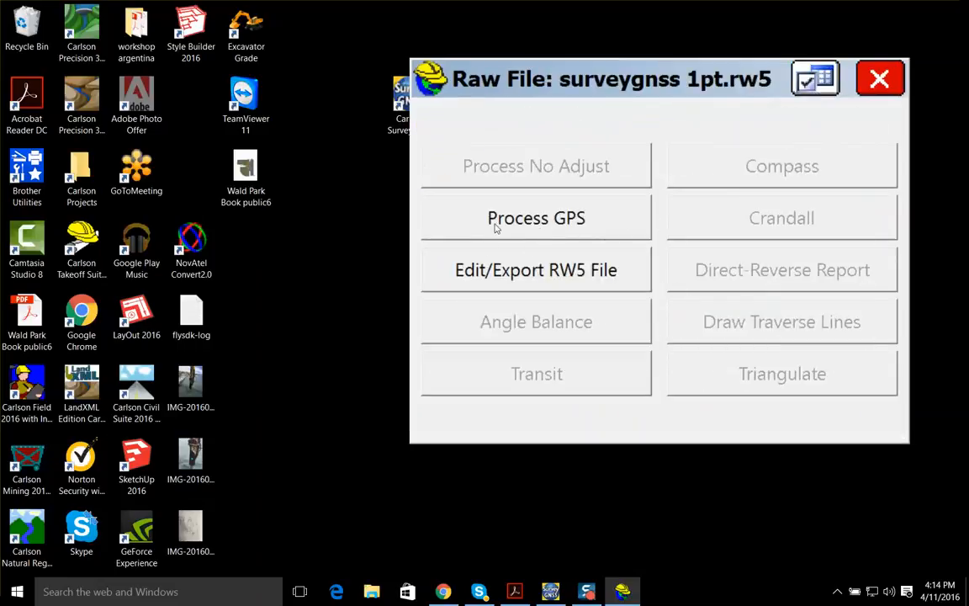
Check the GPS, projection, redundancy and point type settings, and process the raw file's GPS data with them
left_click(566, 222)
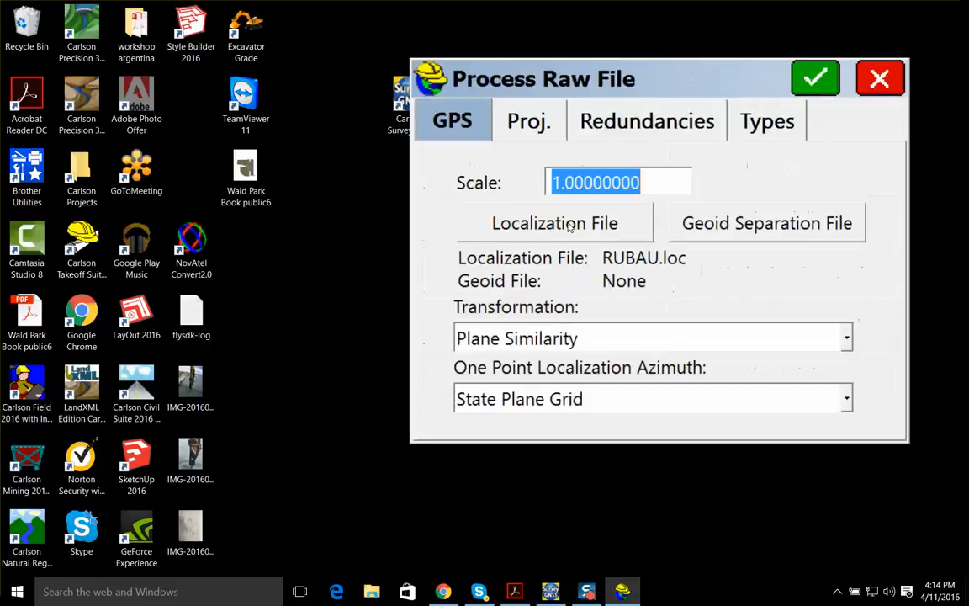
left_click(532, 133)
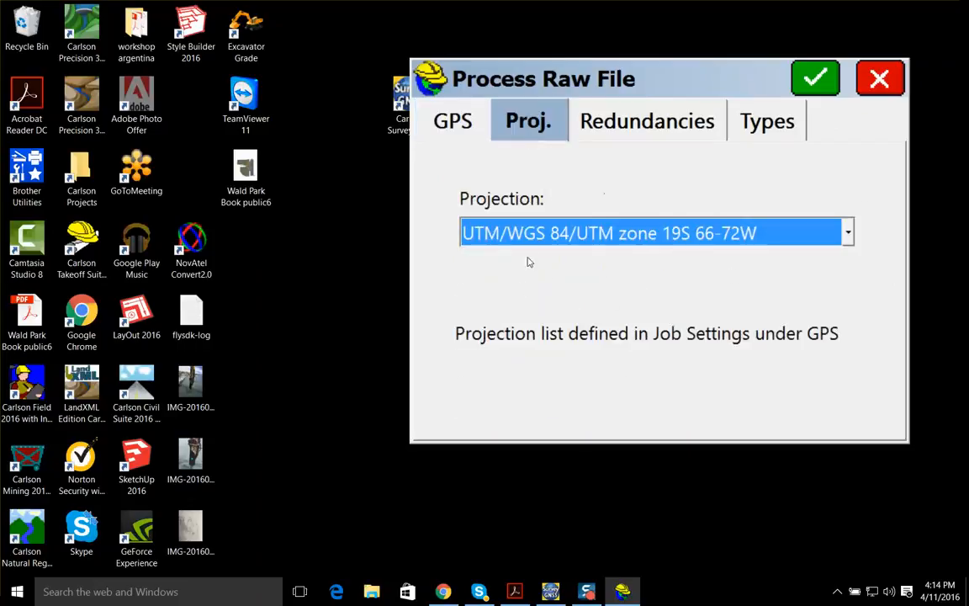
left_click(662, 132)
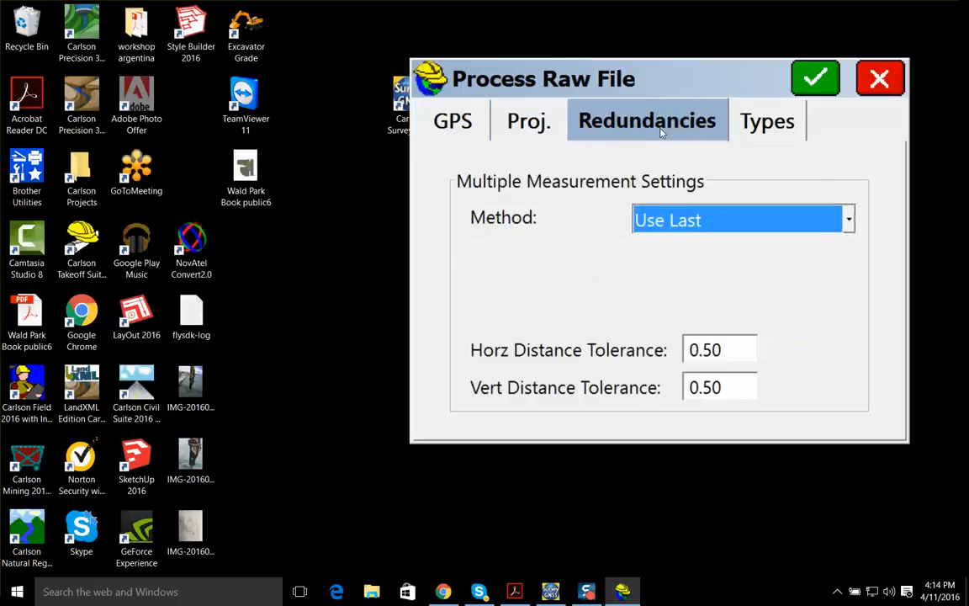
left_click(471, 129)
left_click(760, 128)
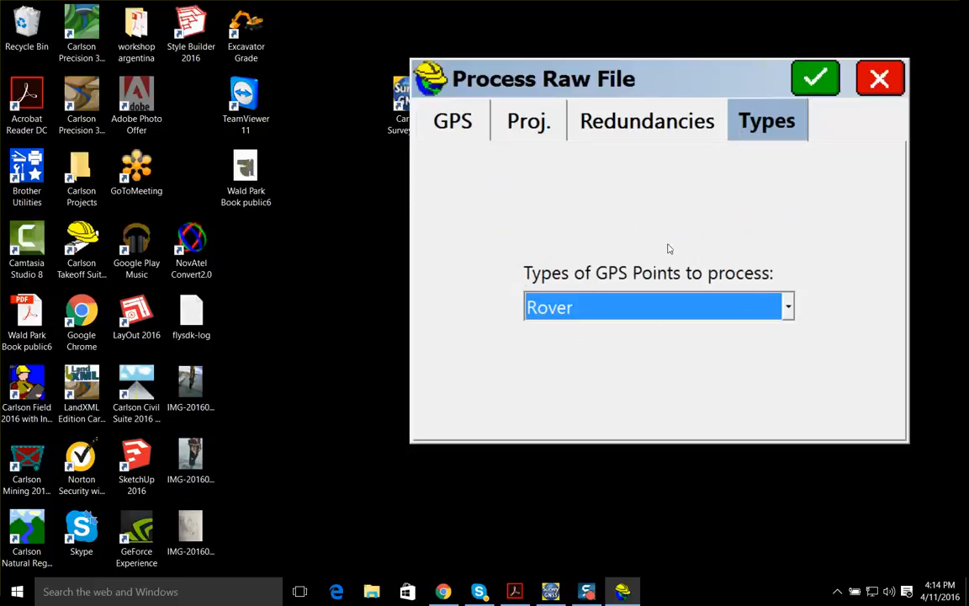
left_click(450, 124)
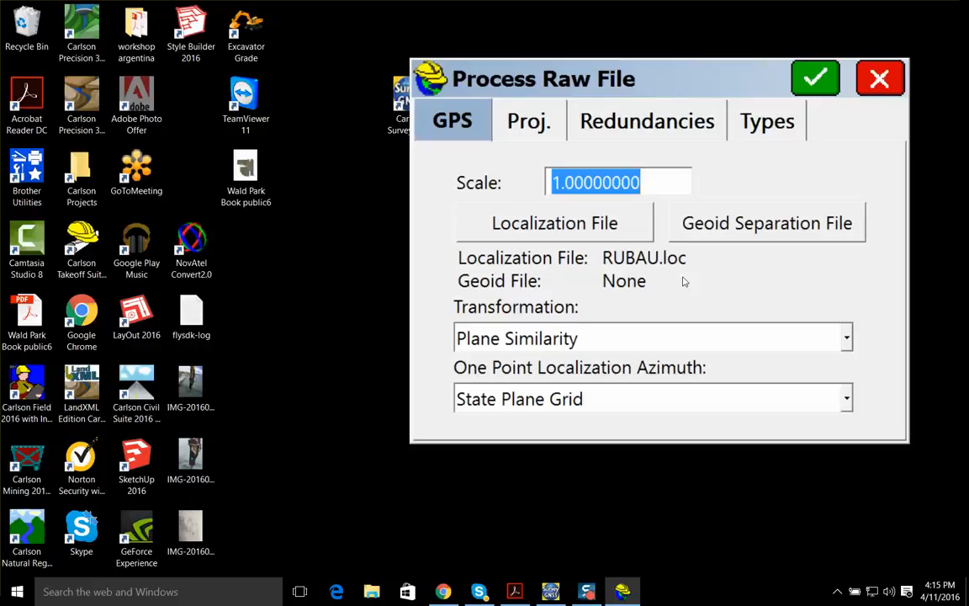
left_click(816, 79)
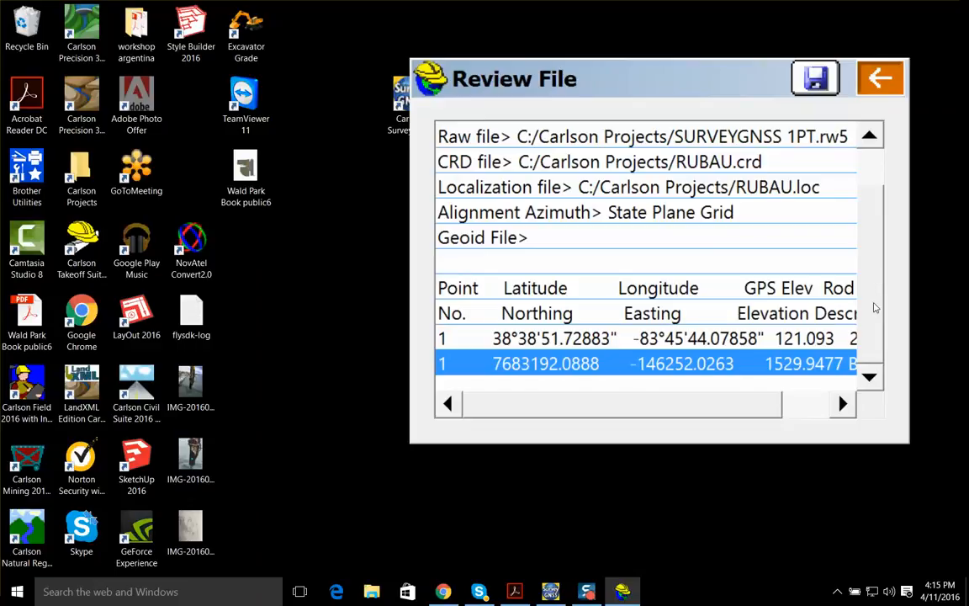
Review the processing report's file names and point coordinates, and return to the raw file options
scroll(875, 201, "up", 2)
left_click_drag(875, 200, 870, 346)
left_click(878, 85)
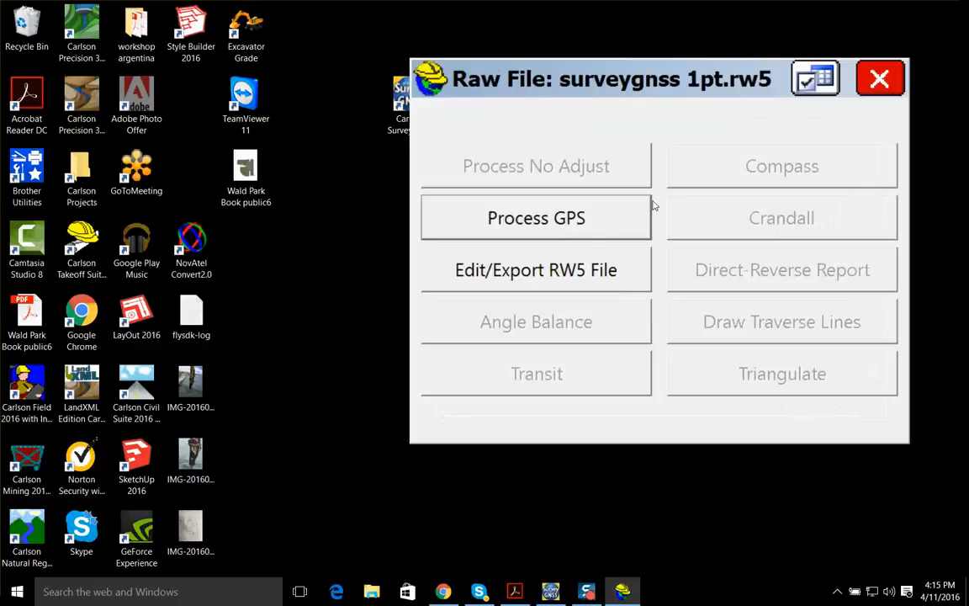
Process the raw file's GPS data with the RUBAU.loc localization file cleared so that no localization is applied
left_click(537, 207)
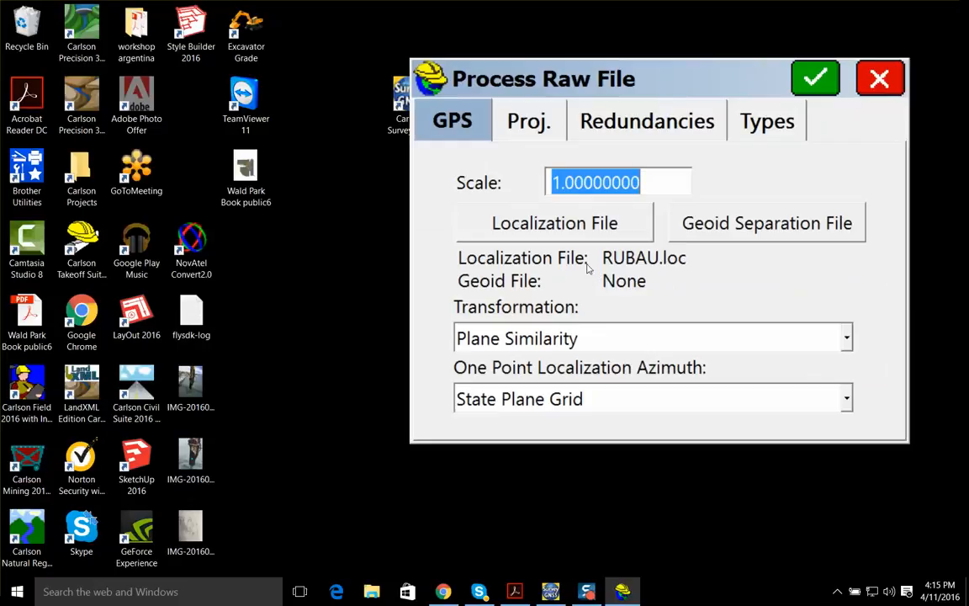
left_click(553, 223)
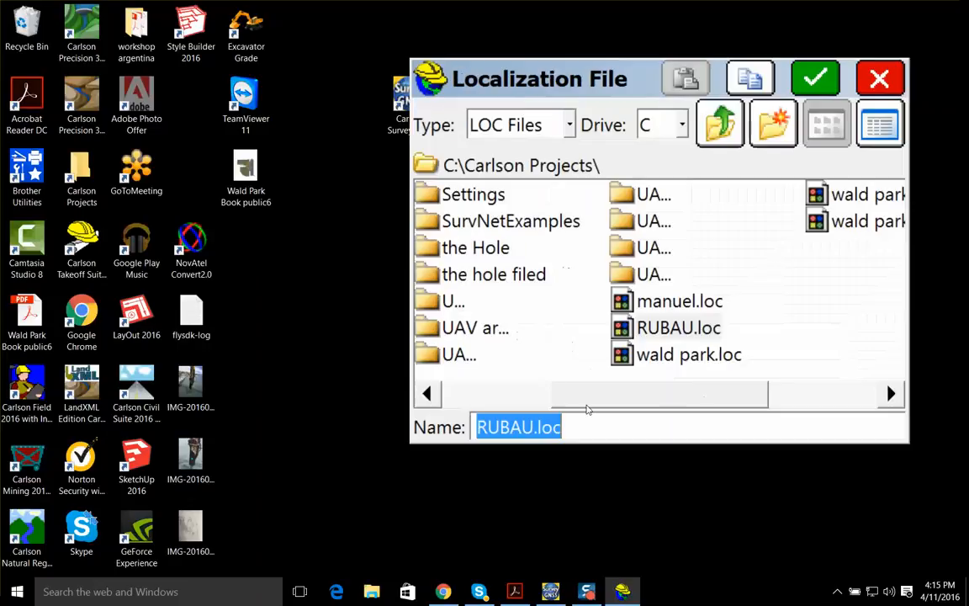
key("BackSpace")
left_click(815, 79)
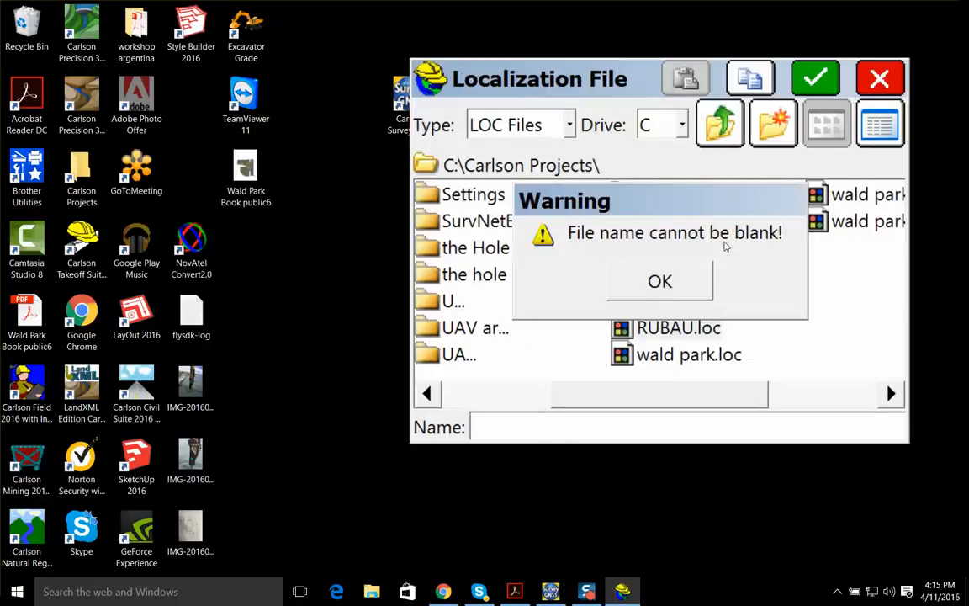
left_click(696, 280)
left_click(883, 79)
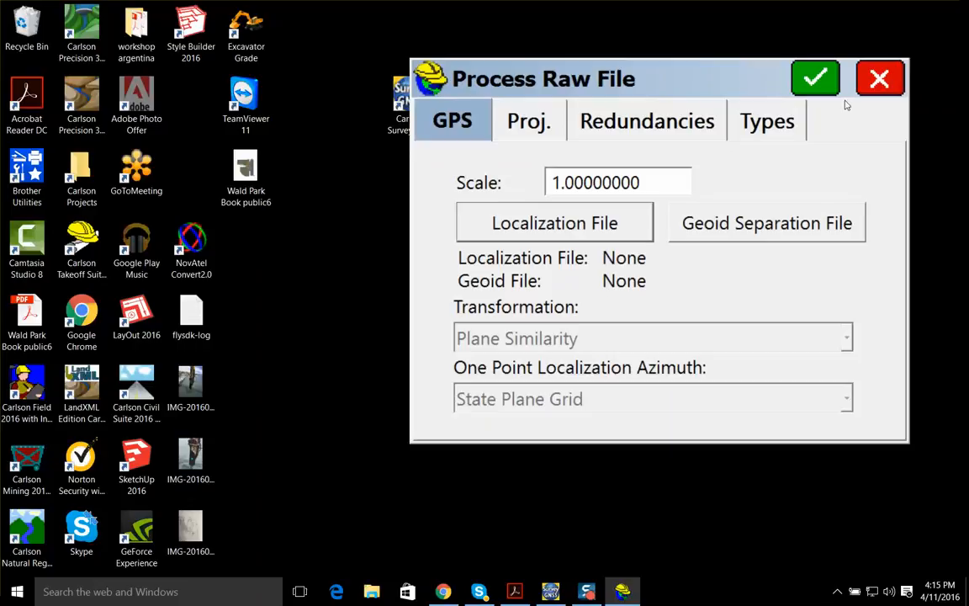
left_click(815, 80)
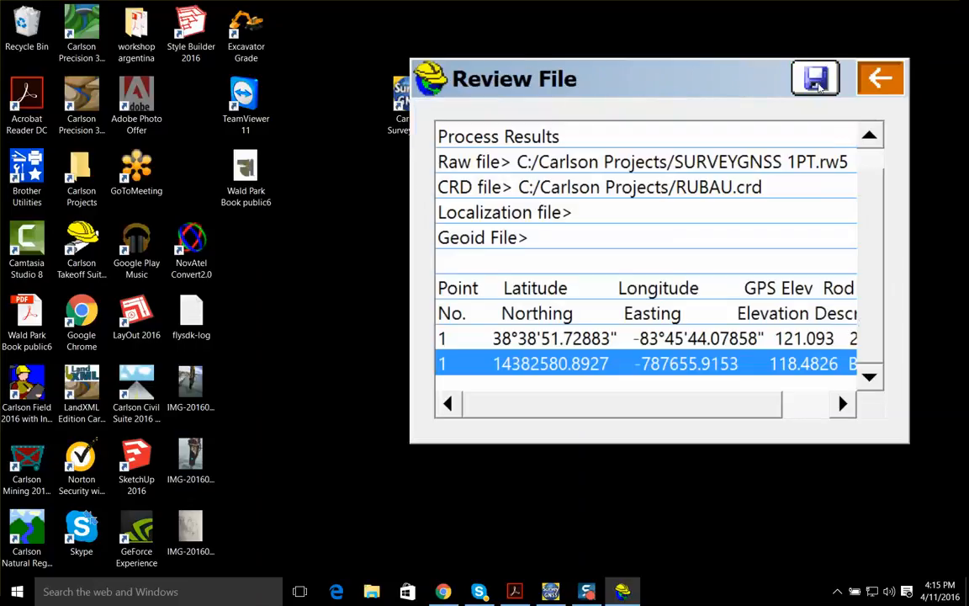
Save the SURVEYGNSS 1PT processing report as results.txt in C:\Carlson Projects, replacing the existing file
left_click(815, 79)
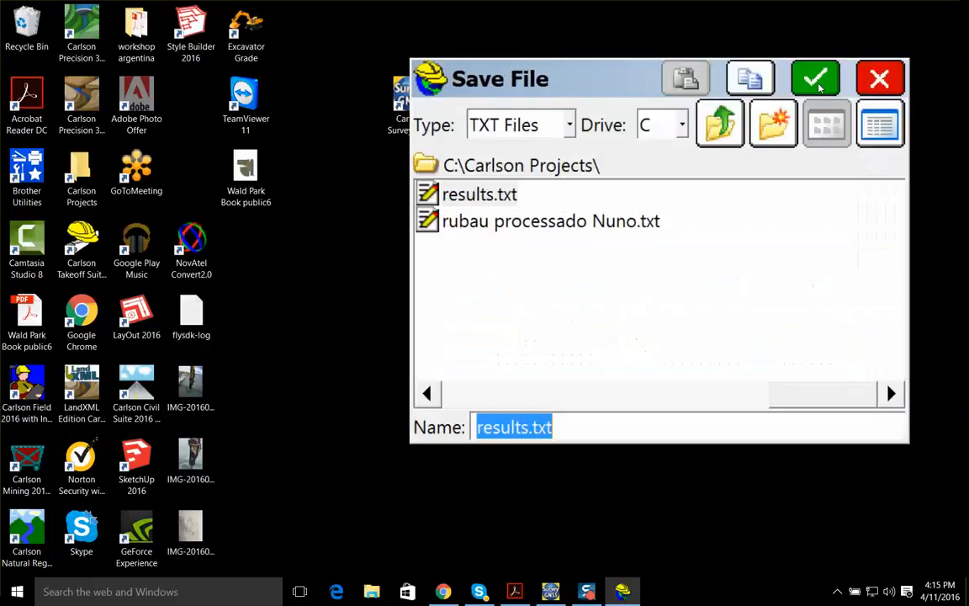
left_click(826, 81)
left_click(587, 303)
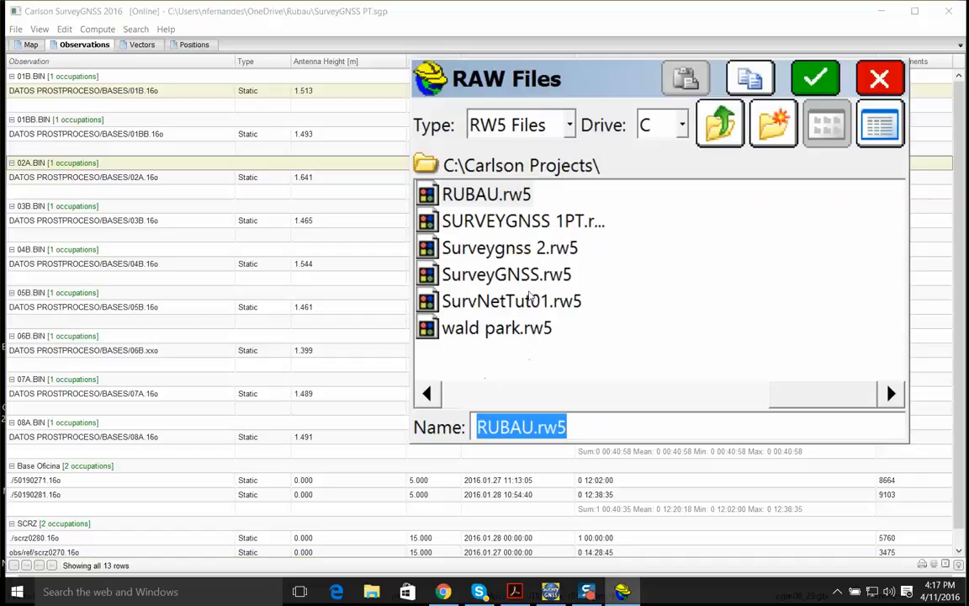
Select the raw data file Surveygnss 2.rw5 in C:\Carlson Projects
left_click(483, 231)
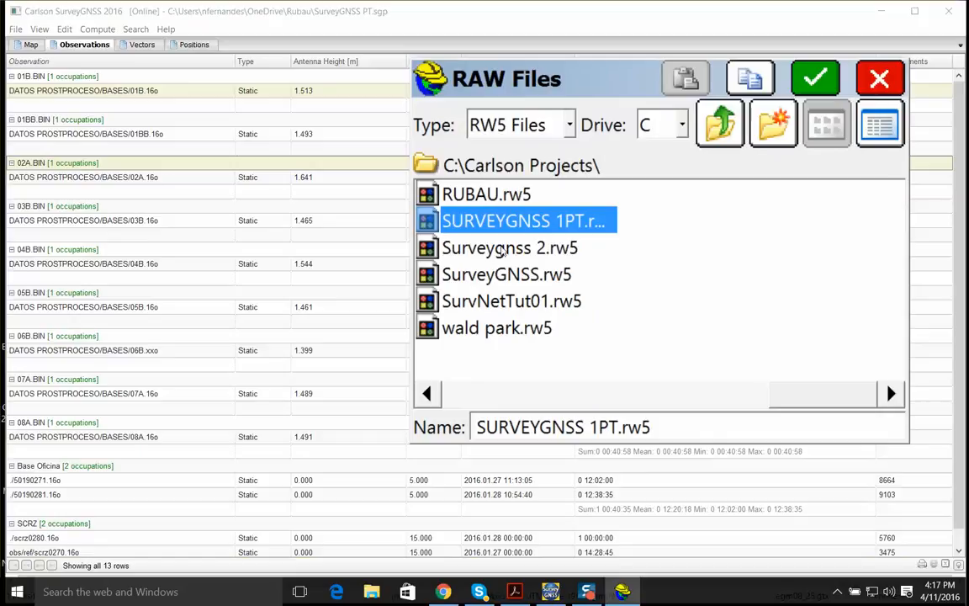
left_click(503, 249)
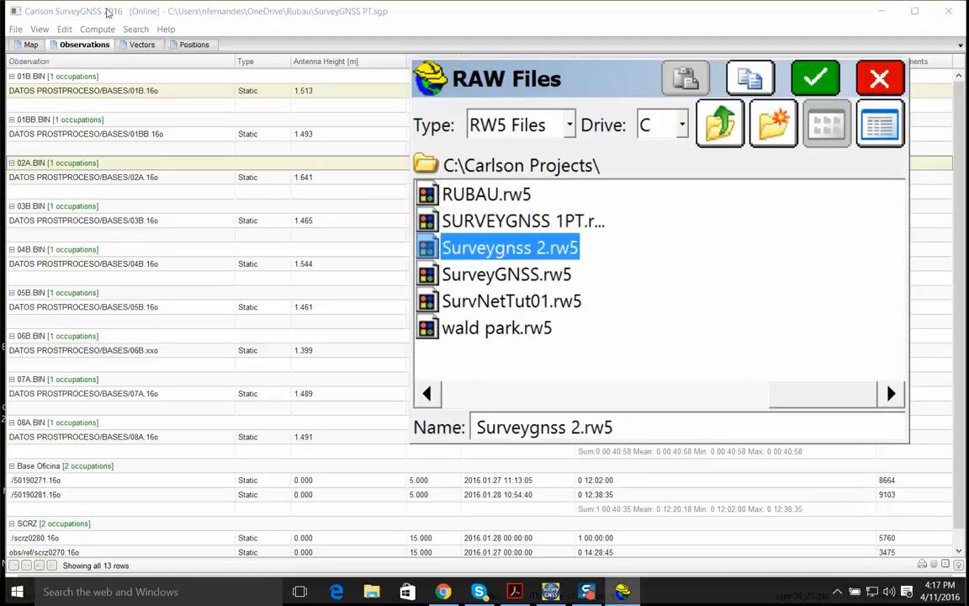
Switch to SurveyGNSS, look at the Carlson RW5 option for saving the project, and minimize the program
left_click(158, 17)
left_click(15, 28)
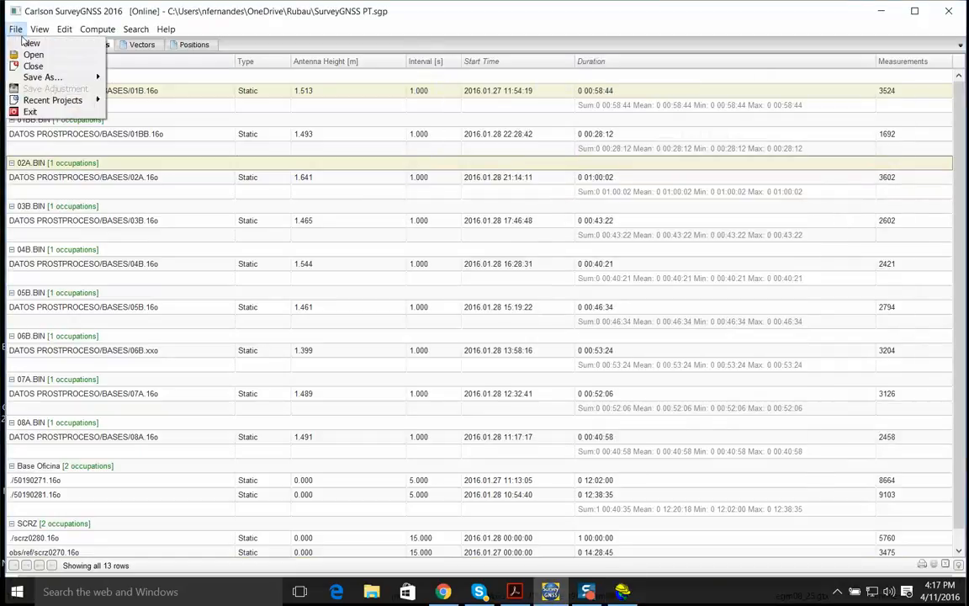
mouse_move(45, 80)
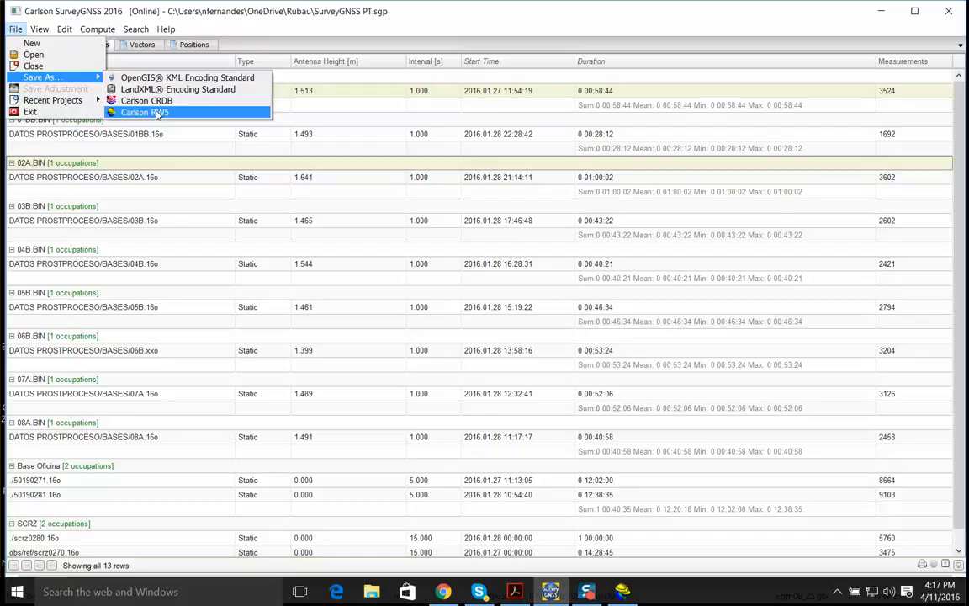
left_click(870, 17)
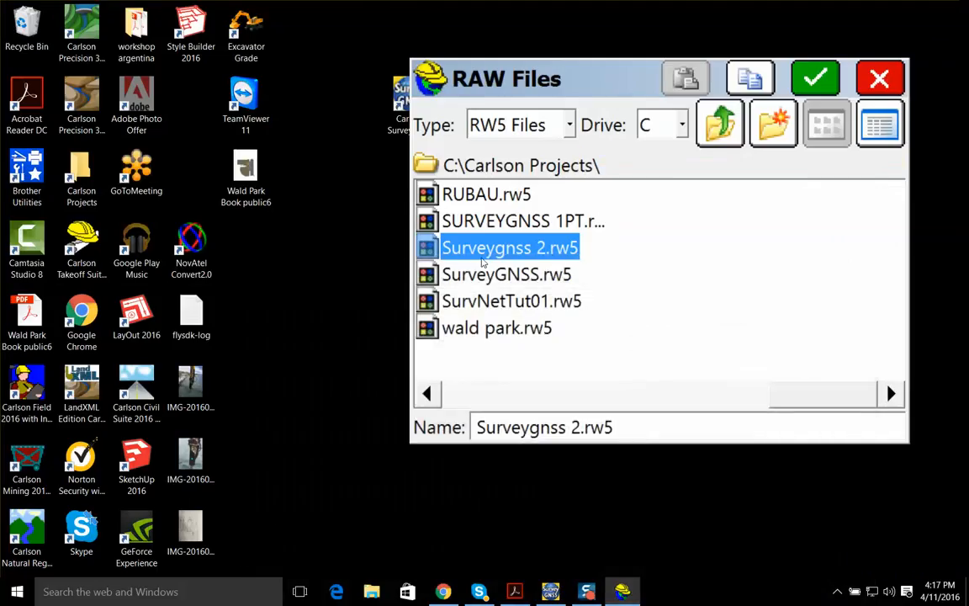
Open Surveygnss 2.rw5 and process its GPS data with the localization file cleared
left_click(815, 78)
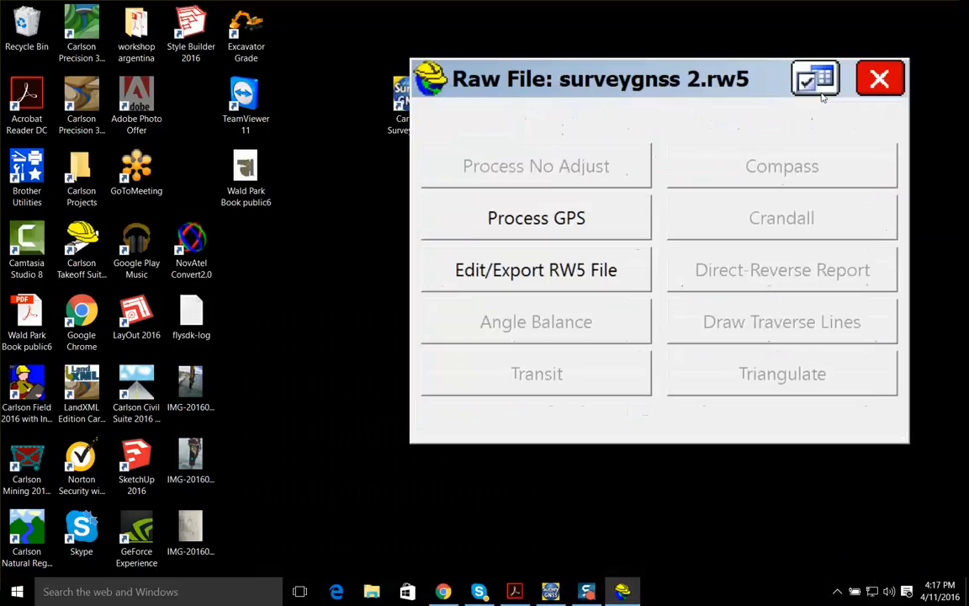
left_click(547, 217)
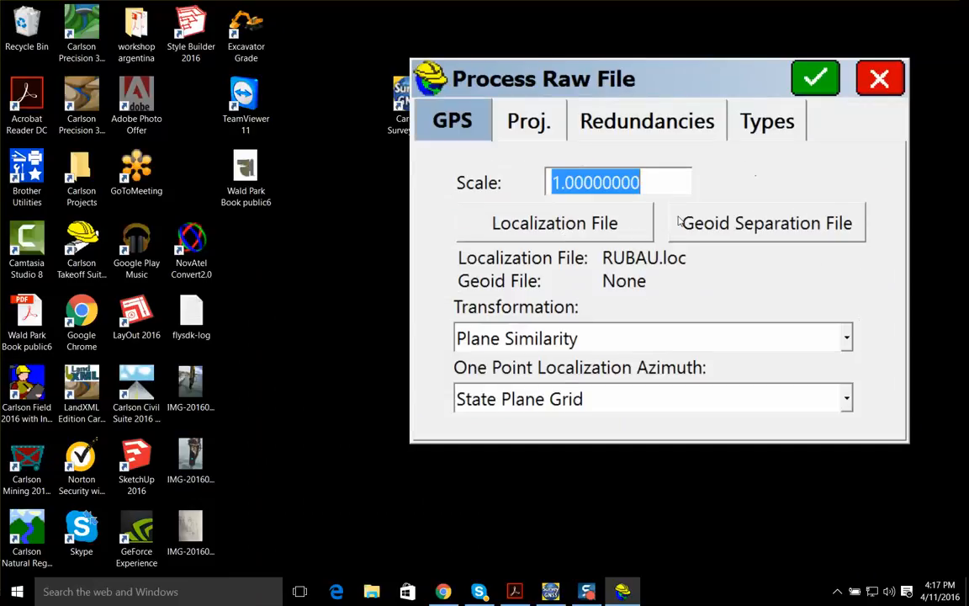
left_click(567, 235)
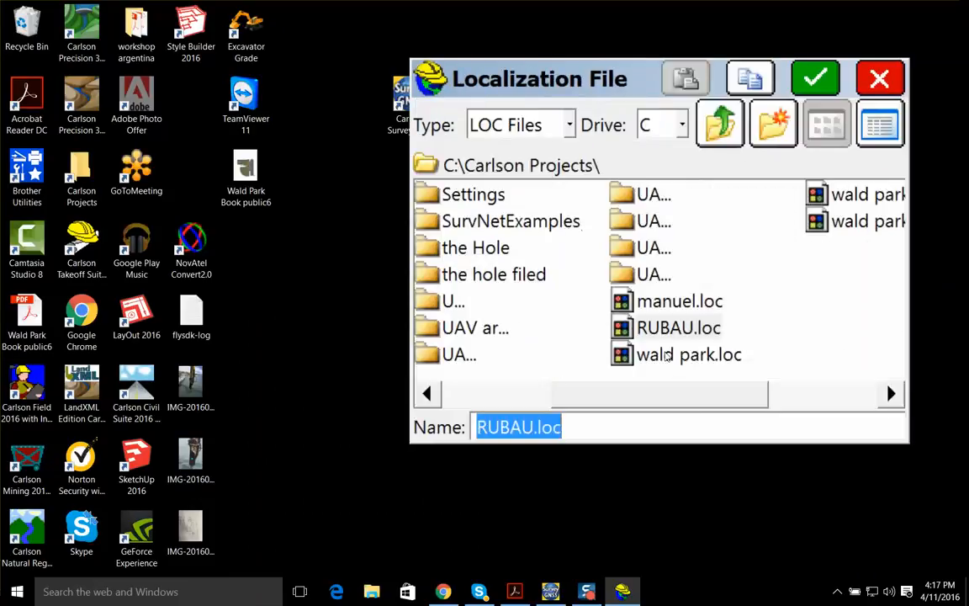
key("BackSpace")
left_click(816, 82)
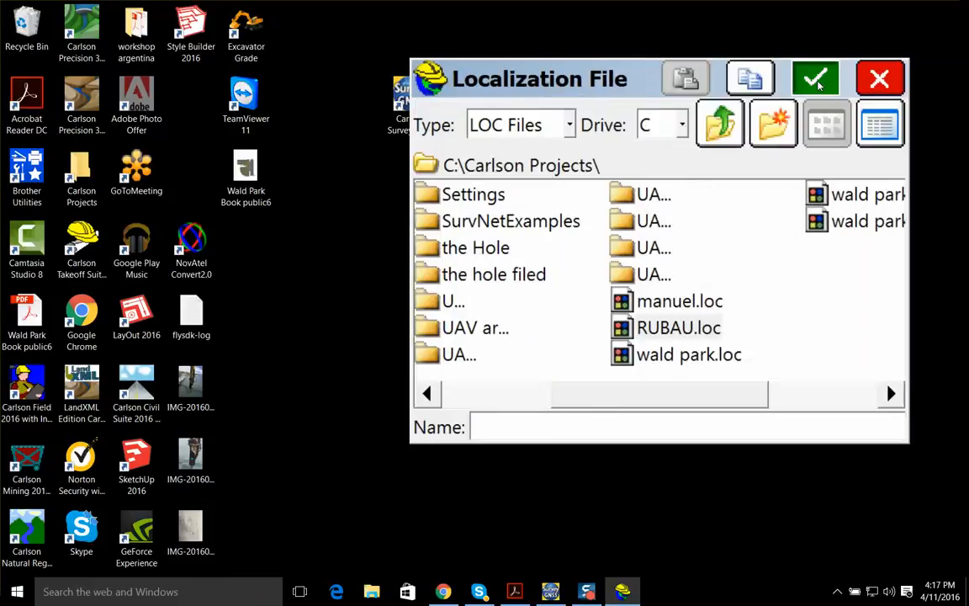
left_click(688, 297)
left_click(890, 79)
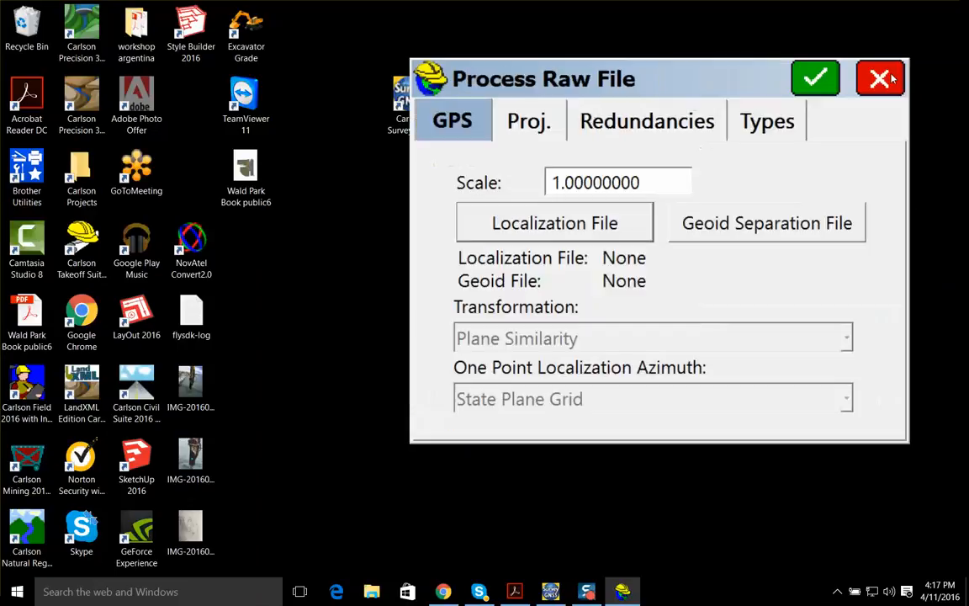
left_click(815, 79)
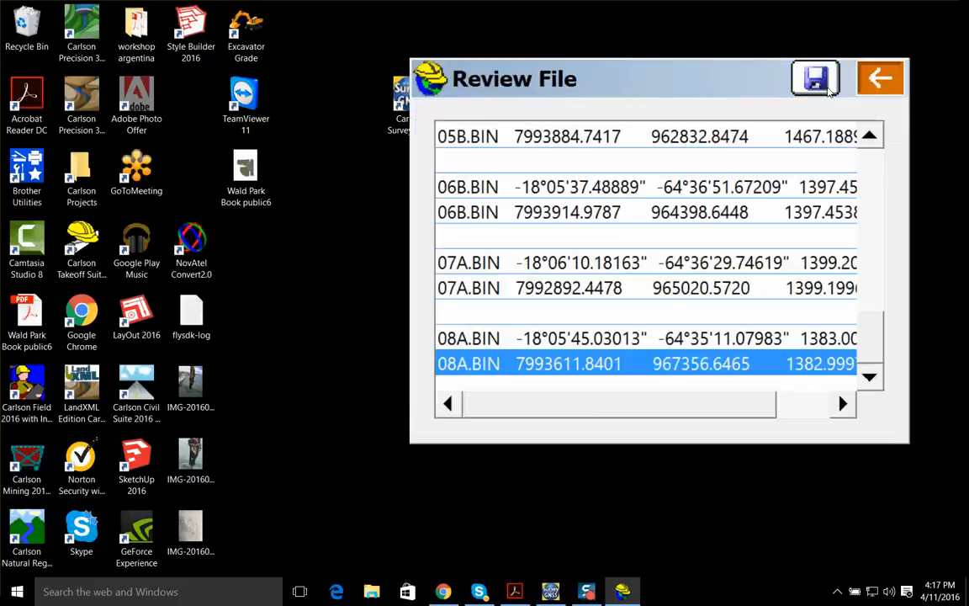
Save the processing report over results.txt, and close the raw file saving the coordinate changes to RUBAU.crd
mouse_move(873, 347)
left_mouse_down()
mouse_move(875, 160)
mouse_move(865, 361)
left_mouse_up()
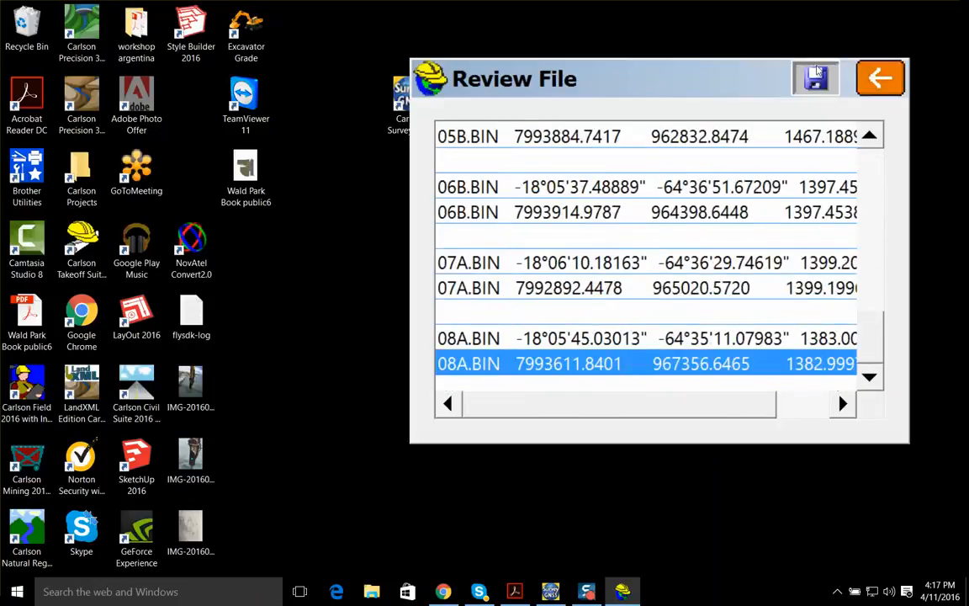
left_click(817, 79)
left_click(829, 78)
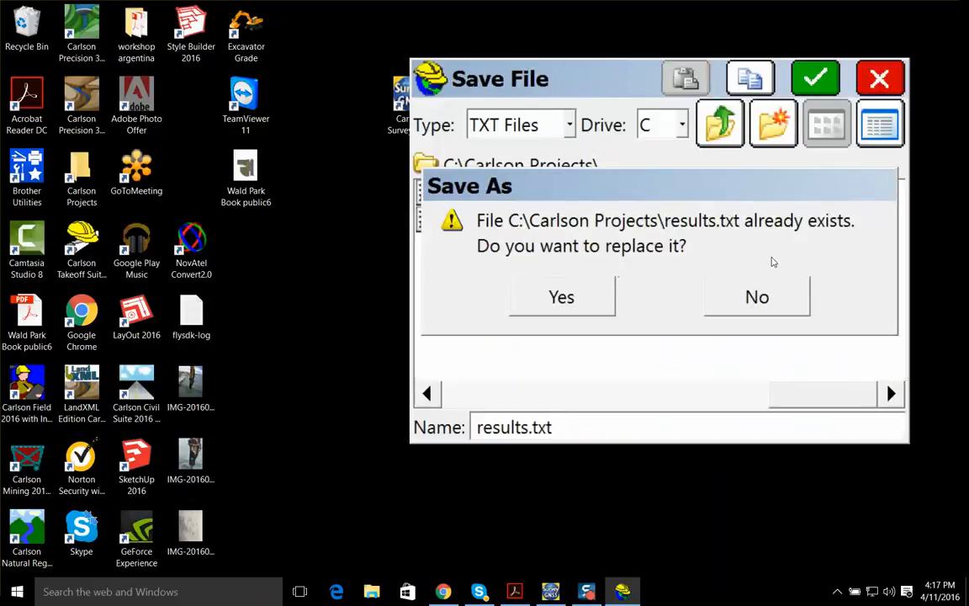
left_click(542, 302)
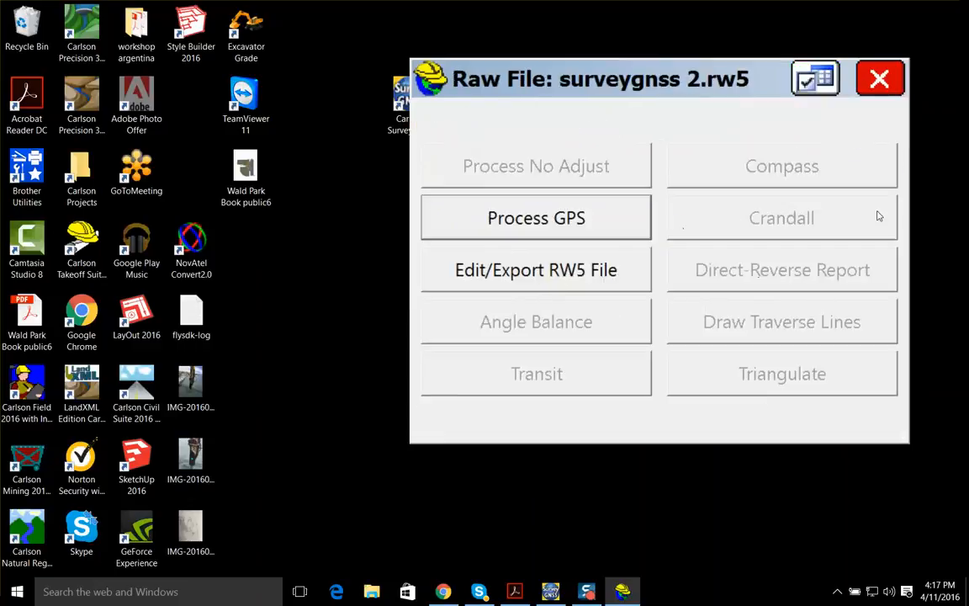
left_click(879, 79)
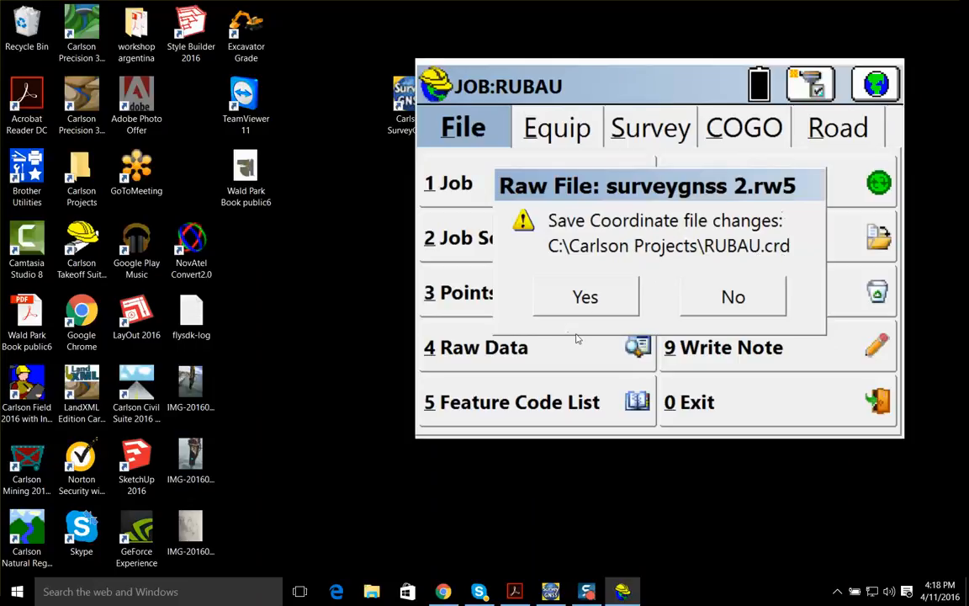
left_click(599, 300)
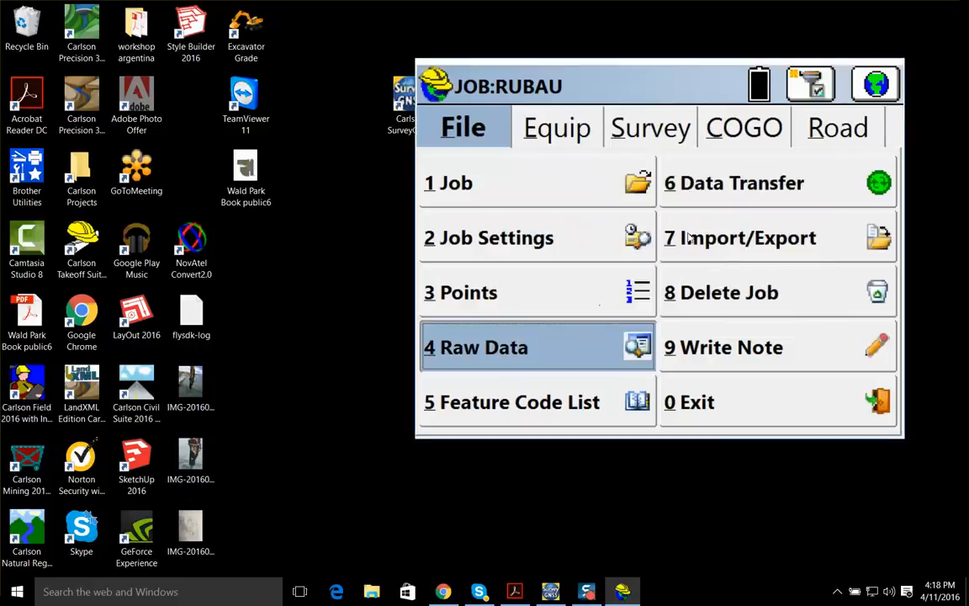
Review the coordinates of the BIN, base and SCRZ points in the job's point list, and return to the main screen
left_click(561, 283)
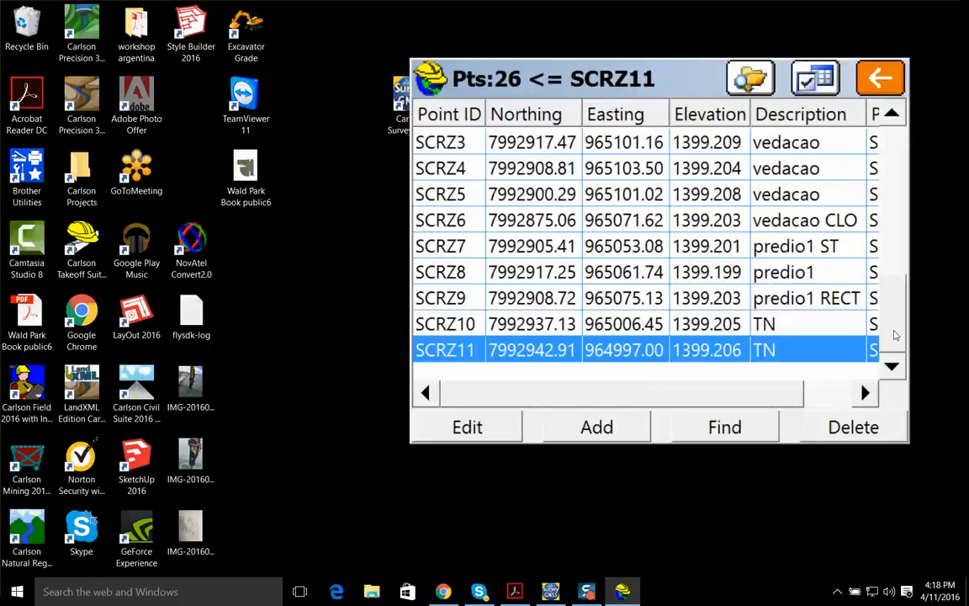
left_click_drag(896, 335, 905, 259)
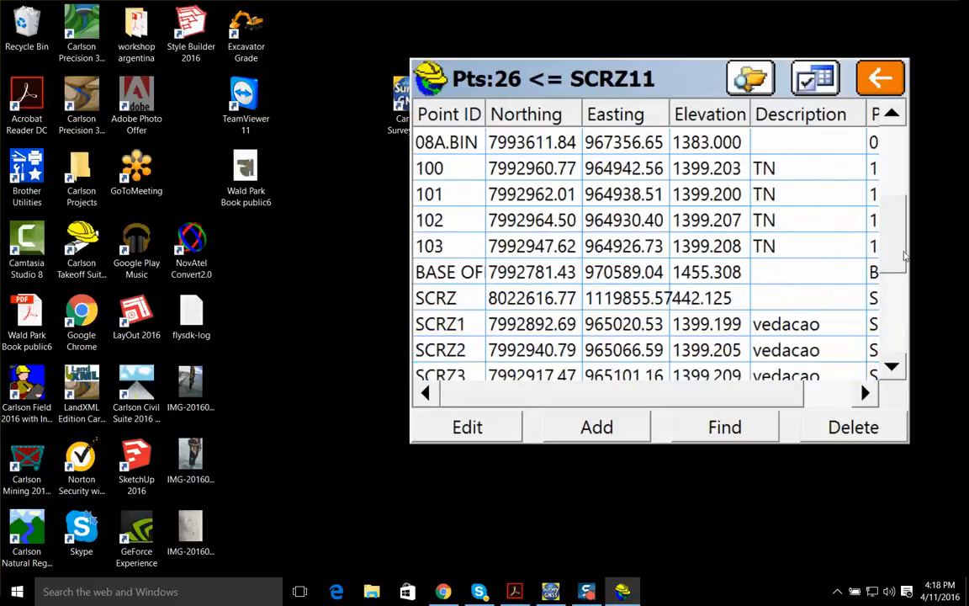
left_click_drag(906, 255, 906, 301)
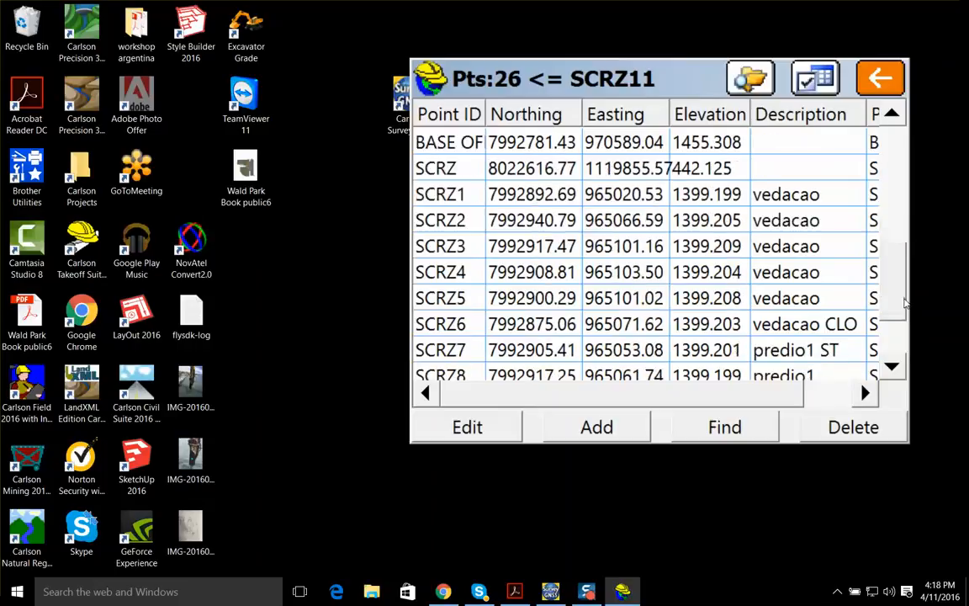
left_click(880, 77)
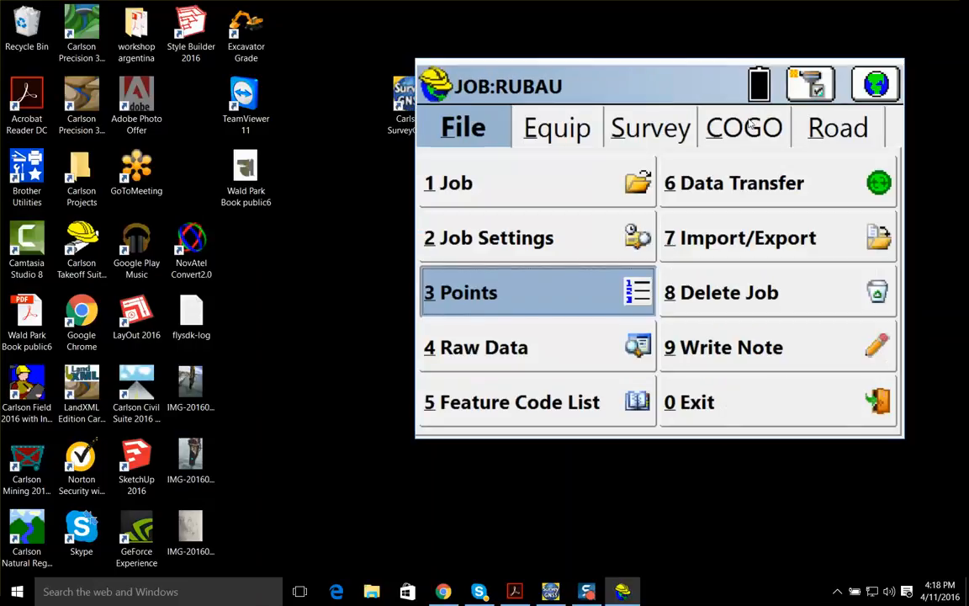
Open Store Points and examine the full spread of the job's processed base points on the map
left_click(644, 126)
left_click(528, 186)
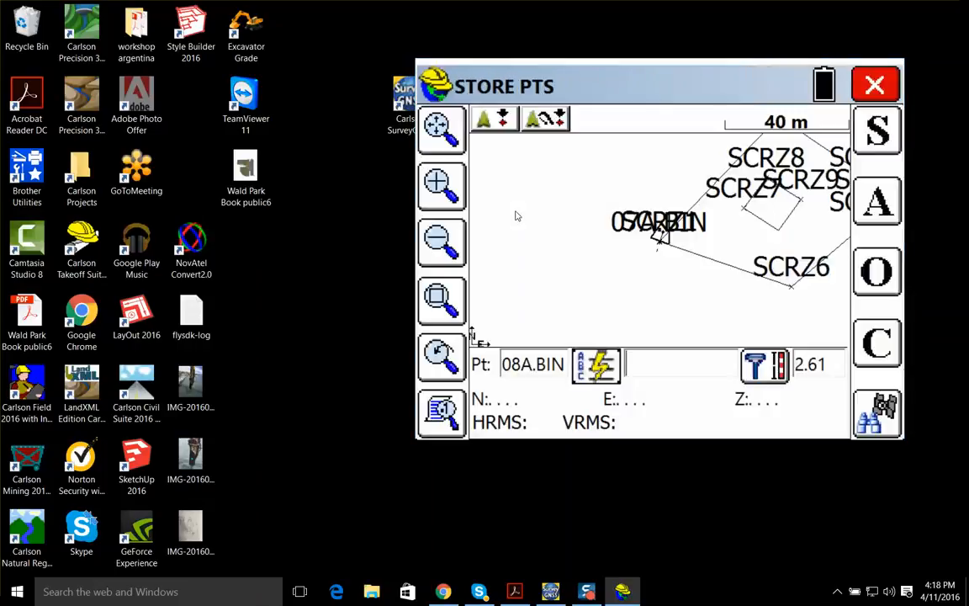
left_click(442, 240)
left_click(442, 240)
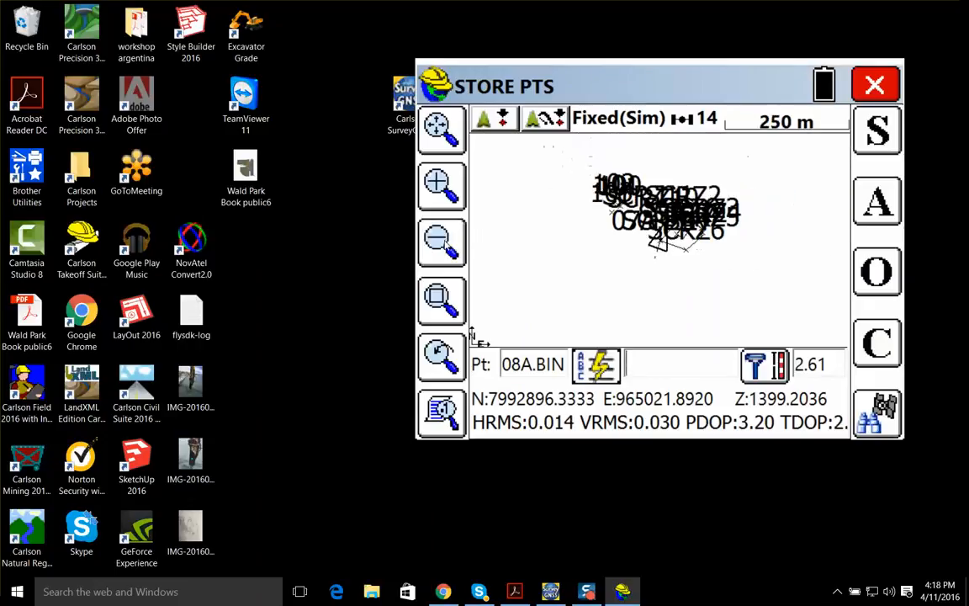
left_click(442, 187)
left_click(443, 189)
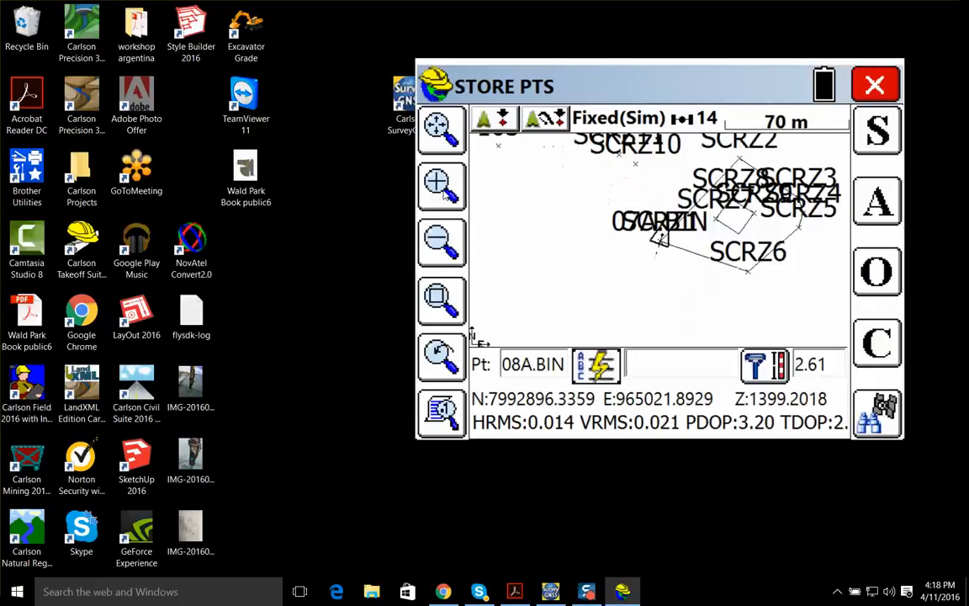
left_click(444, 242)
left_click_drag(545, 244, 561, 298)
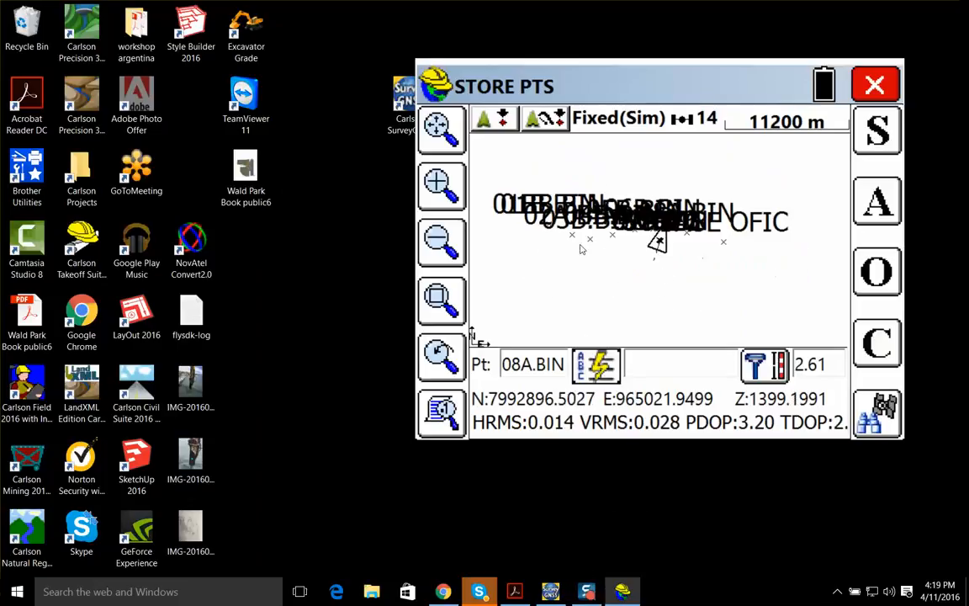
Examine closely how points 07A.BIN and SCRZ1 lie relative to each other on the Store Points map
left_click(441, 186)
left_click(442, 188)
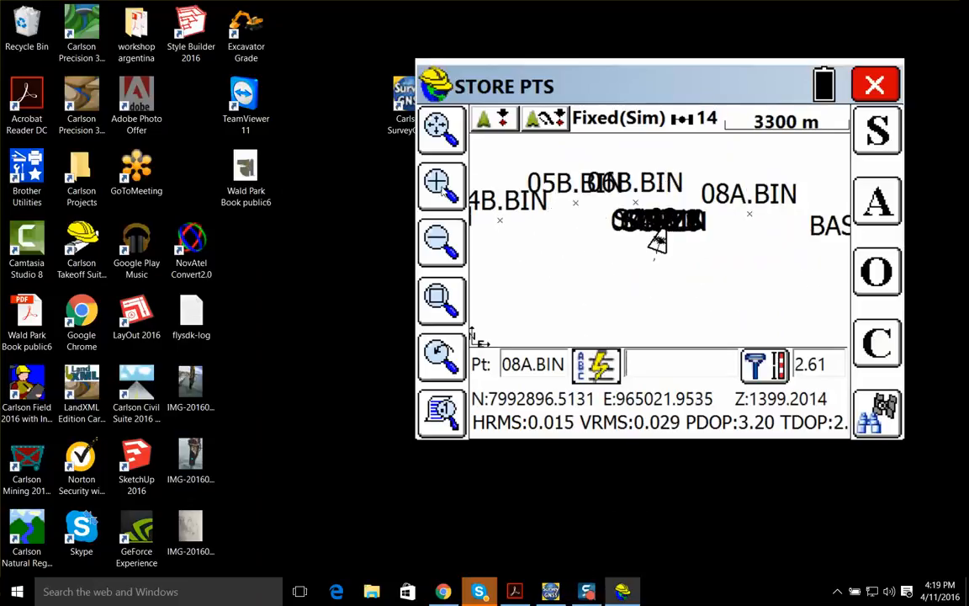
left_click(442, 188)
left_click(441, 187)
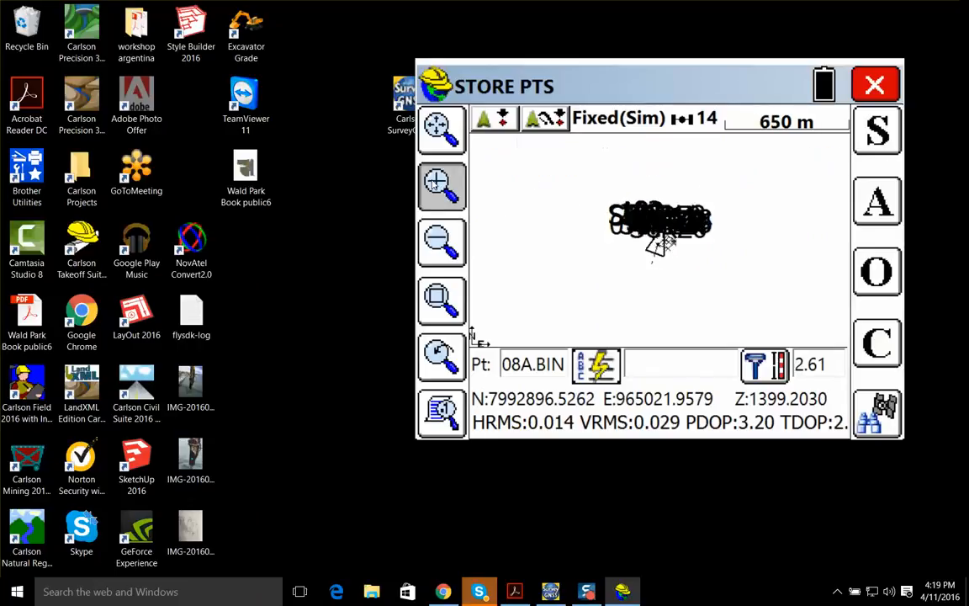
left_click(441, 186)
left_click(441, 187)
left_click(441, 187)
left_click(441, 187)
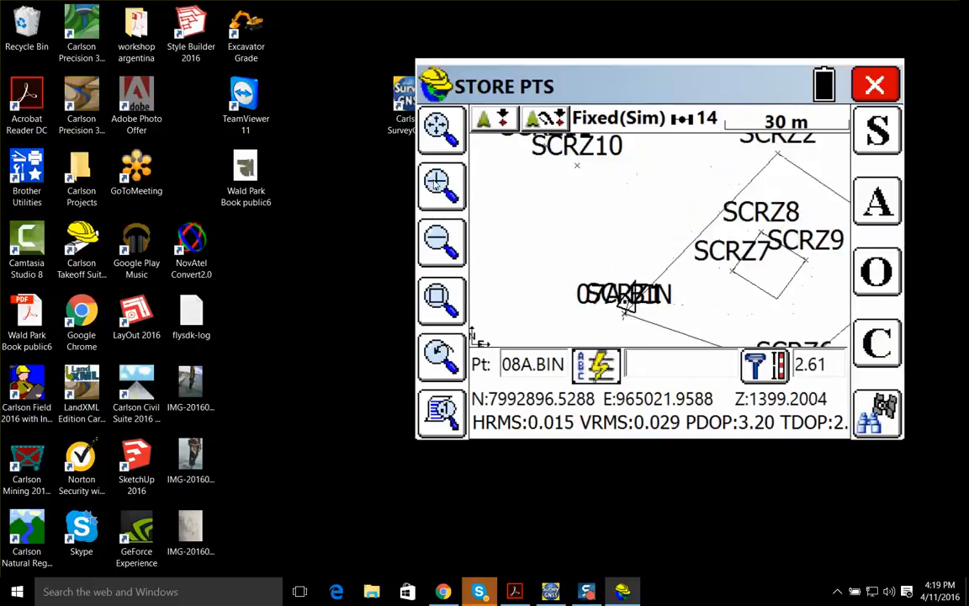
left_click(442, 188)
left_click(442, 189)
left_click(443, 191)
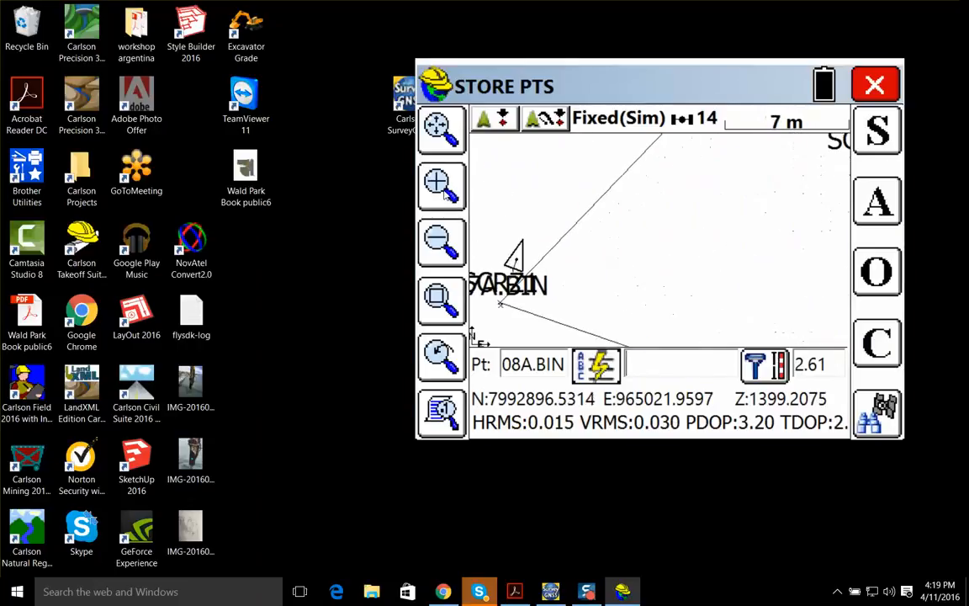
left_click_drag(526, 264, 805, 204)
left_click_drag(610, 233, 634, 201)
left_click(462, 200)
left_click(463, 199)
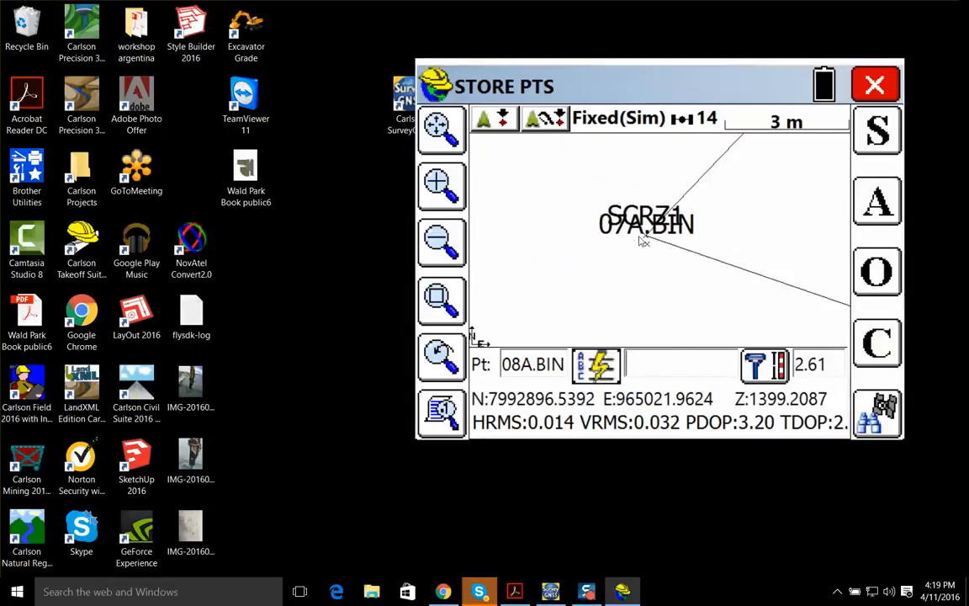
left_click_drag(644, 241, 531, 314)
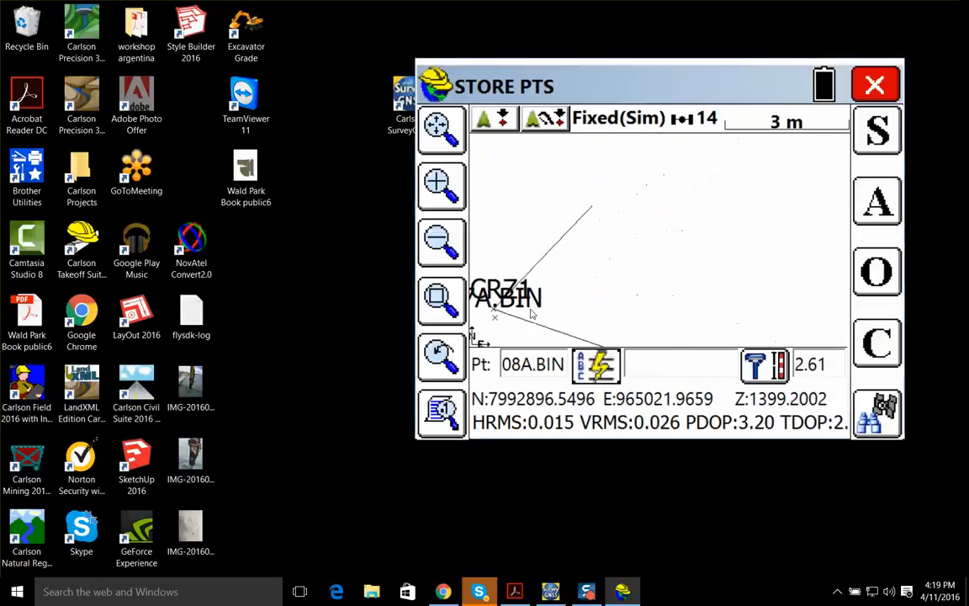
View the surveyed SCRZ points and the building outline around 07A.BIN, and move the program window aside
left_click(447, 241)
left_click(450, 244)
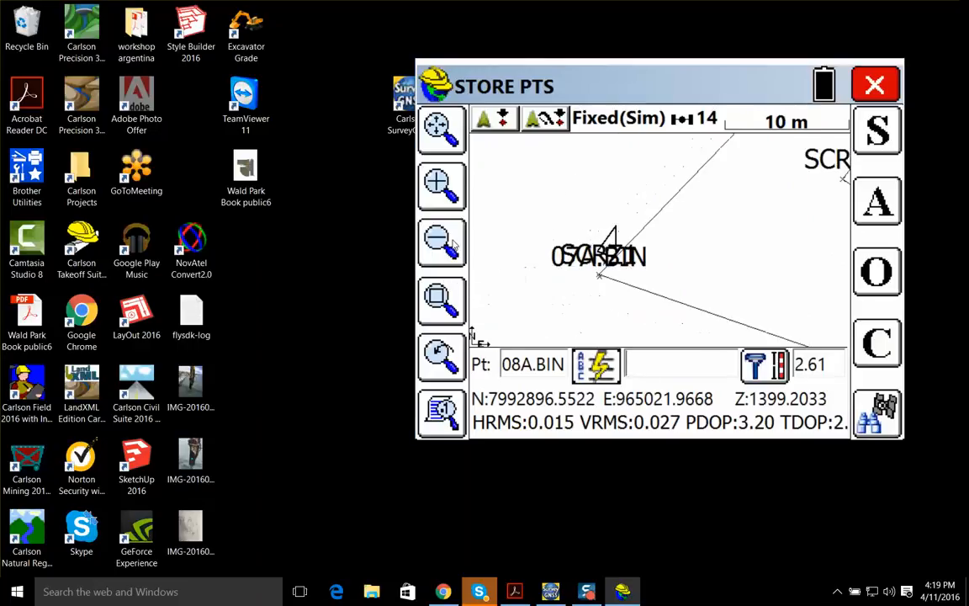
left_click(453, 244)
left_click_drag(776, 213, 724, 262)
left_click(454, 250)
left_click(455, 251)
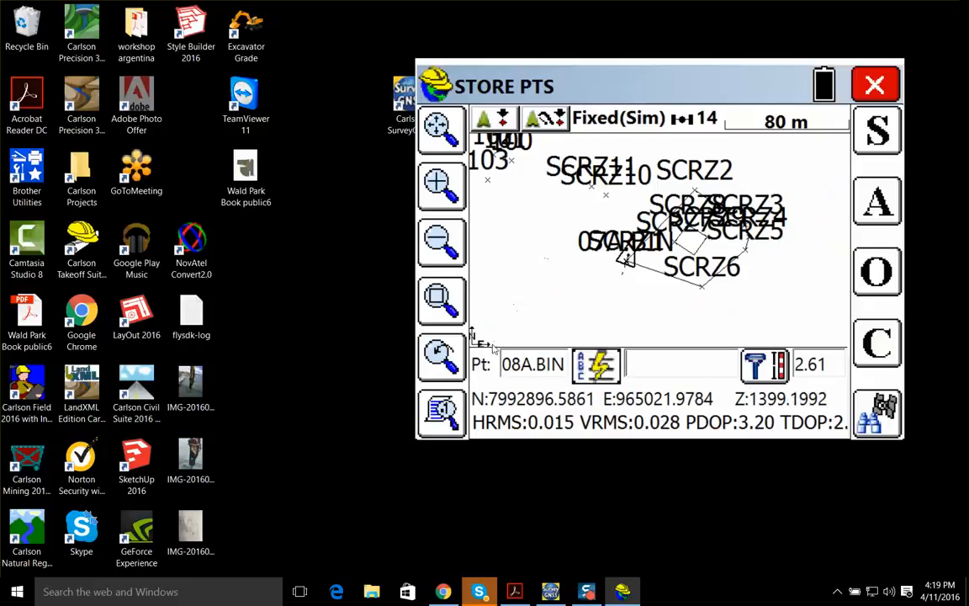
left_click_drag(619, 73, 561, 64)
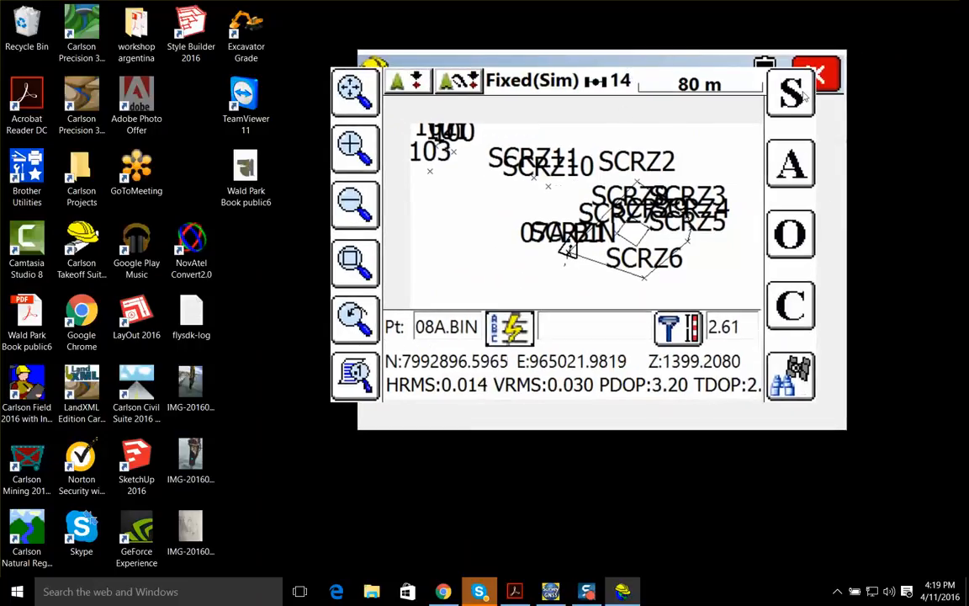